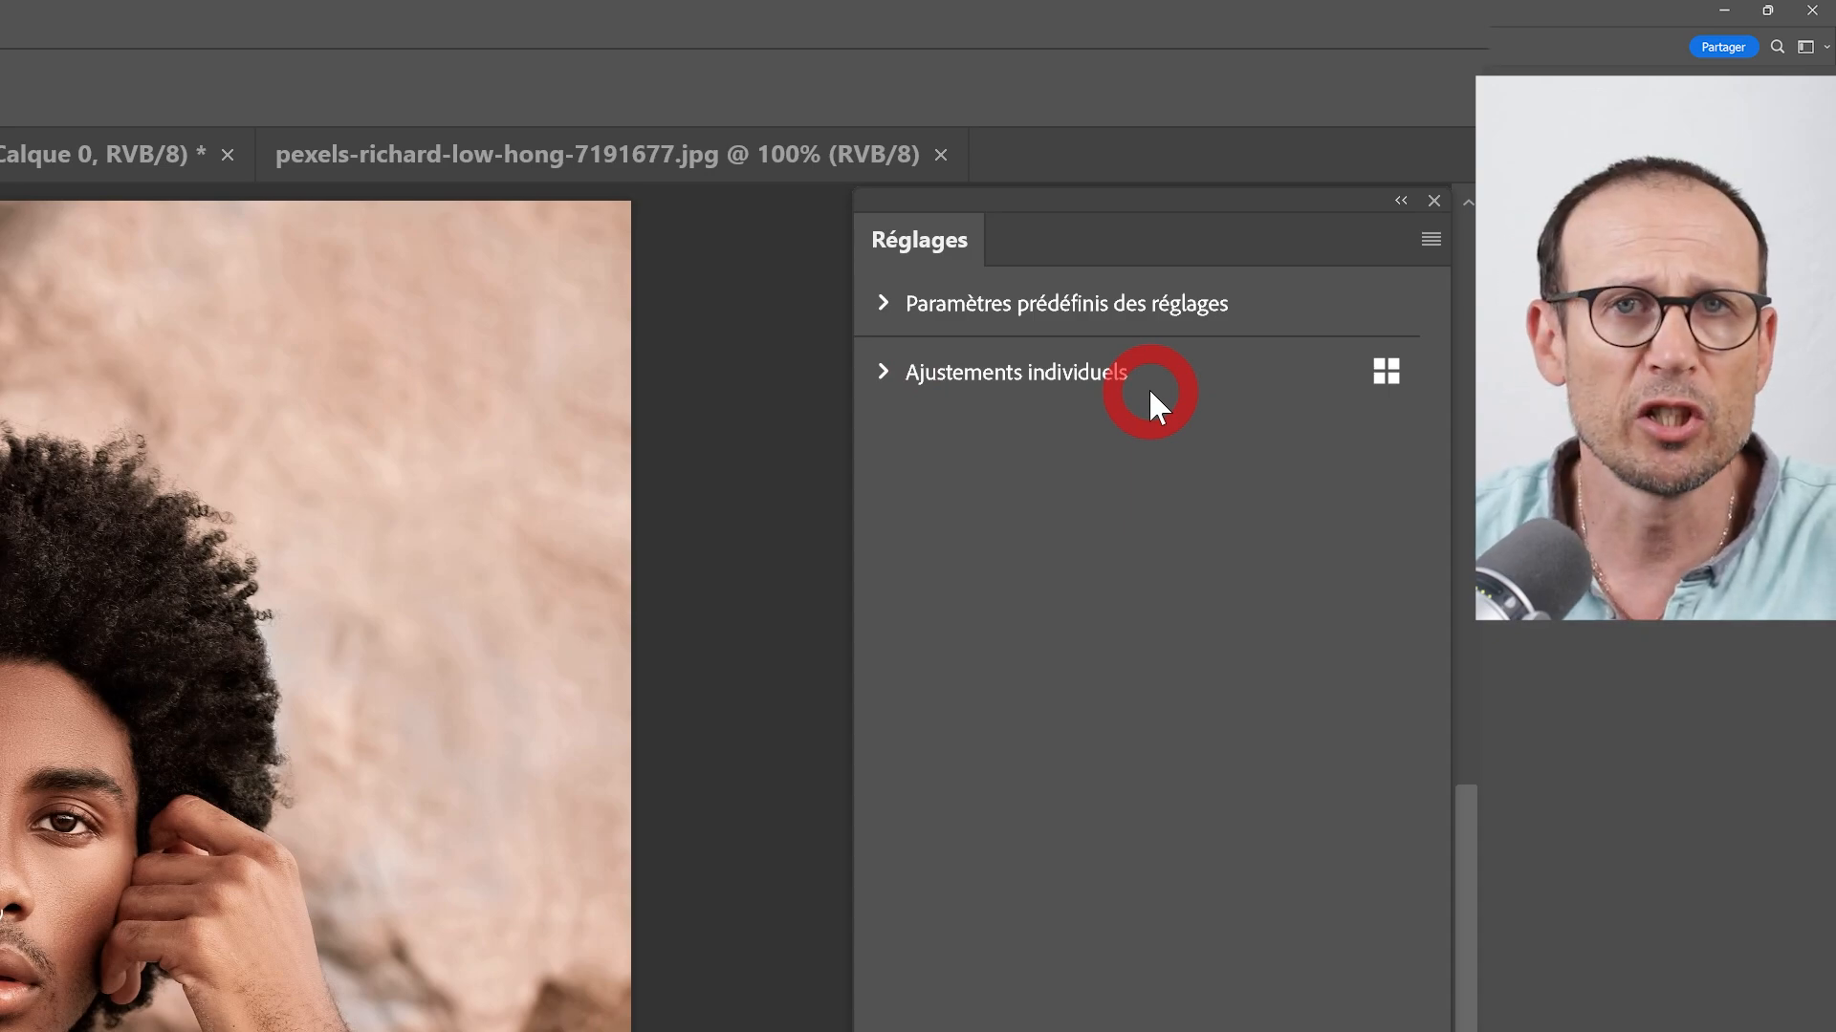
- Expand the individual adjustments and compare their icon and list displays, leaving them as a list
click(883, 371)
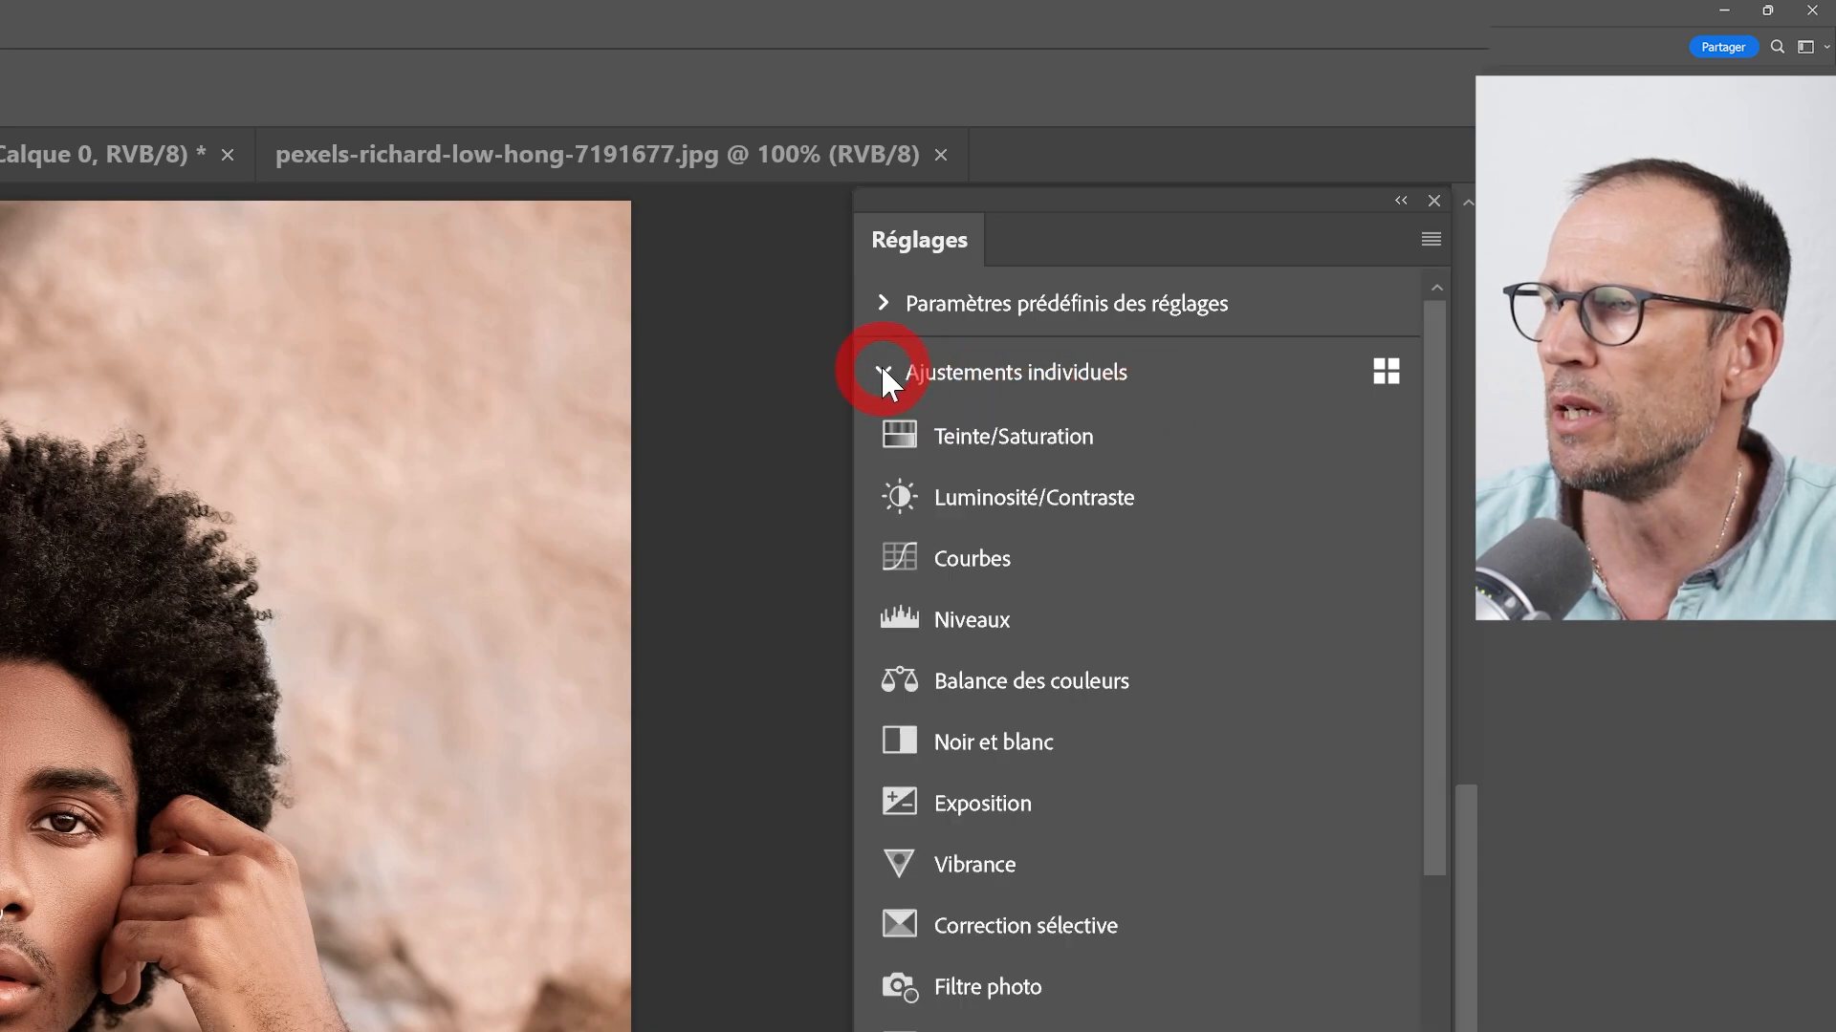
click(1386, 377)
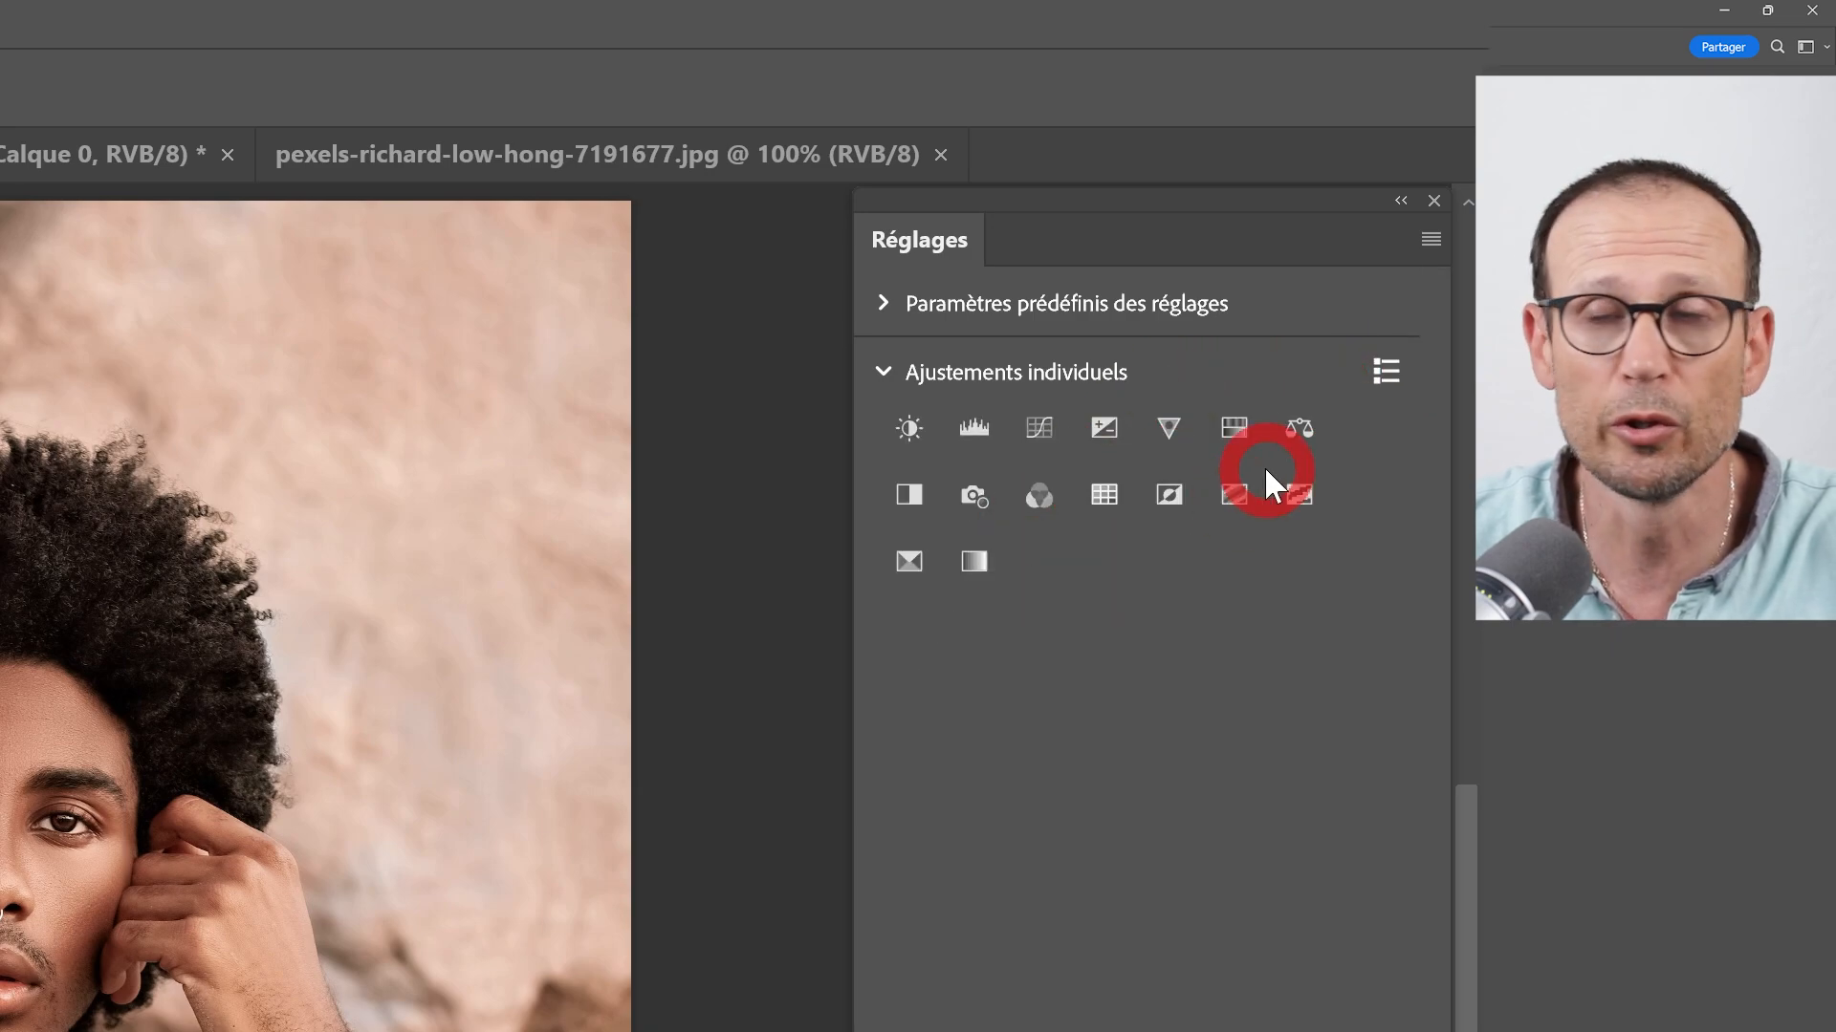
click(1385, 371)
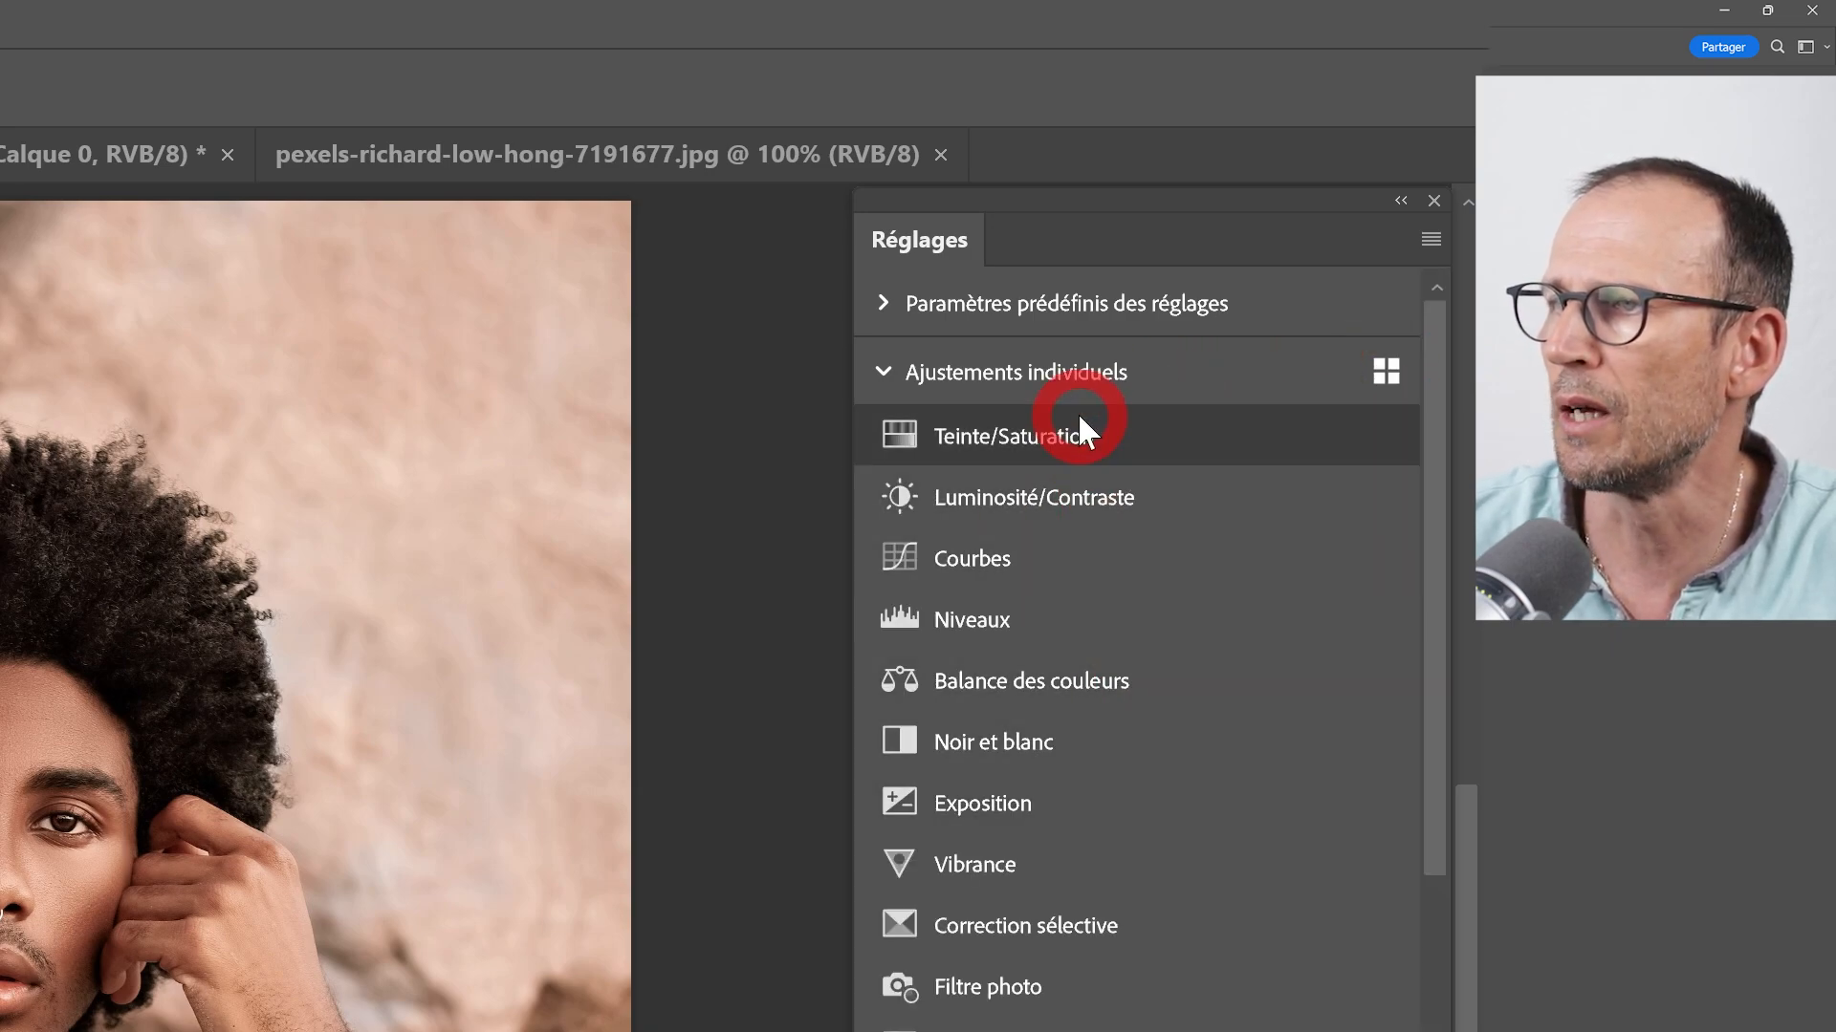
scroll(1116, 727, down, 3)
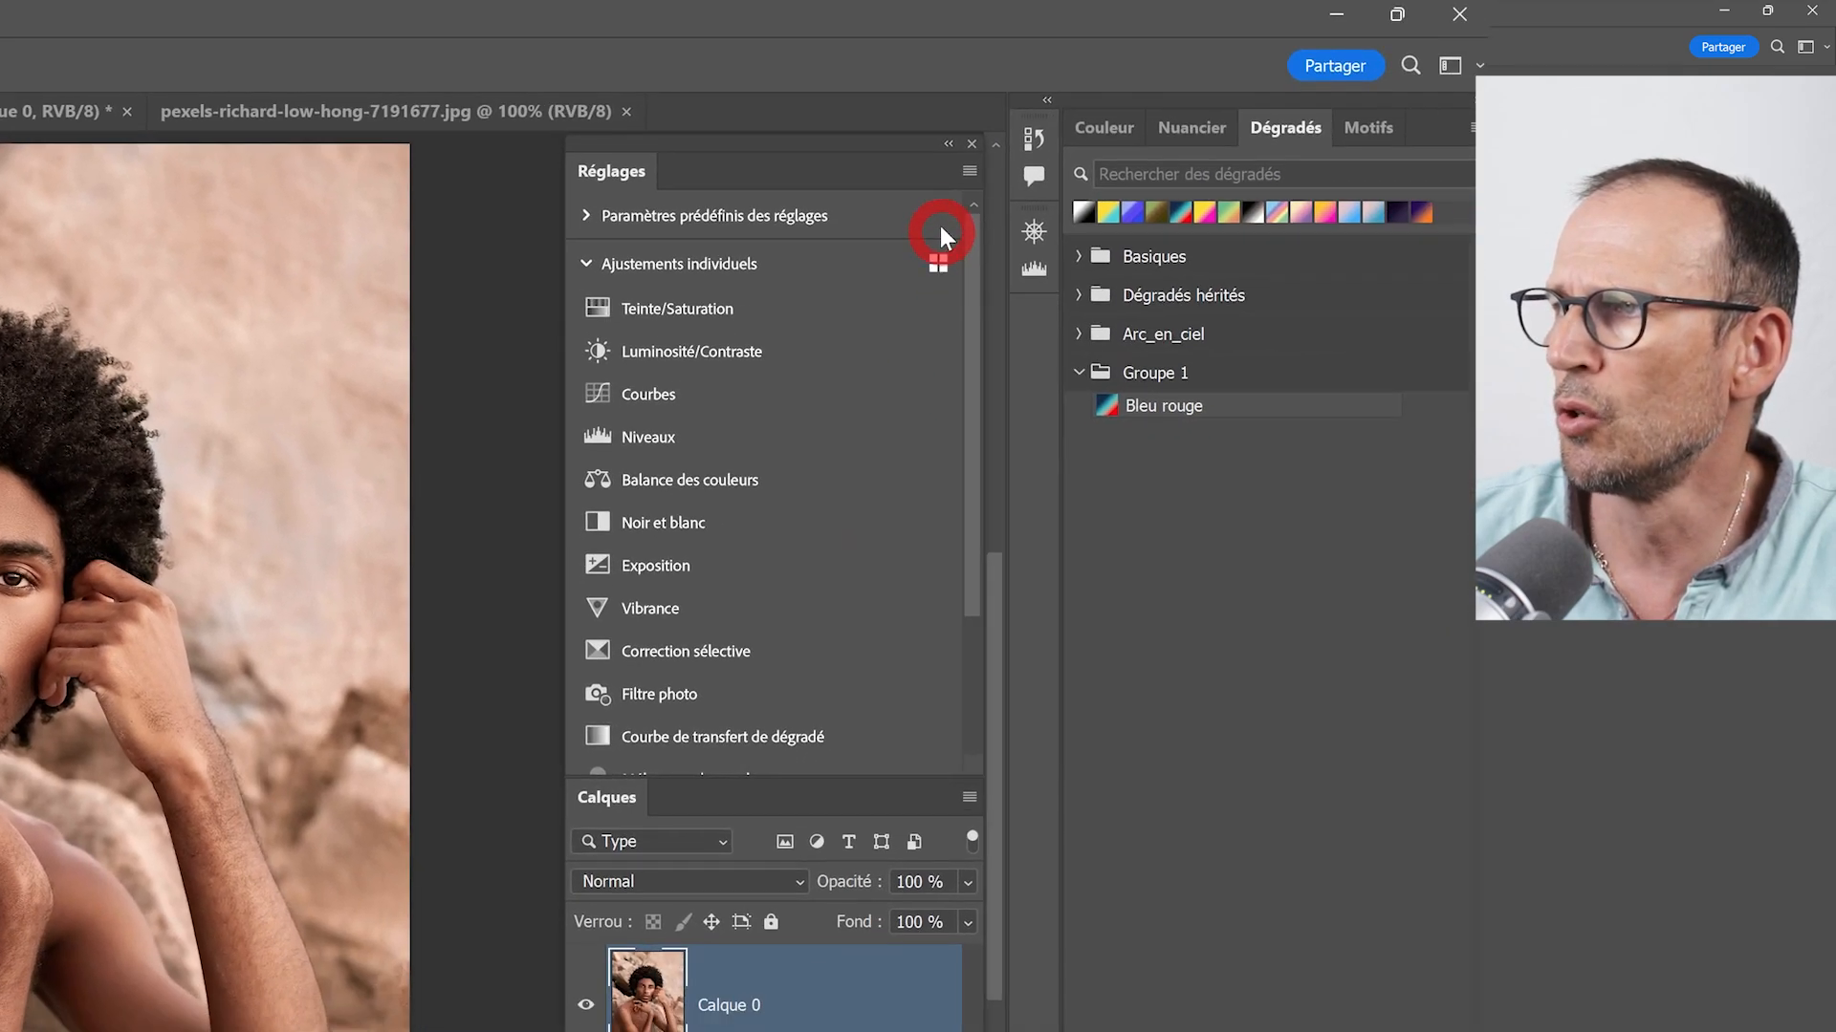
- Turn off the "Ecrêter selon le calque" option and add a Noir et blanc adjustment layer above the portrait
click(969, 172)
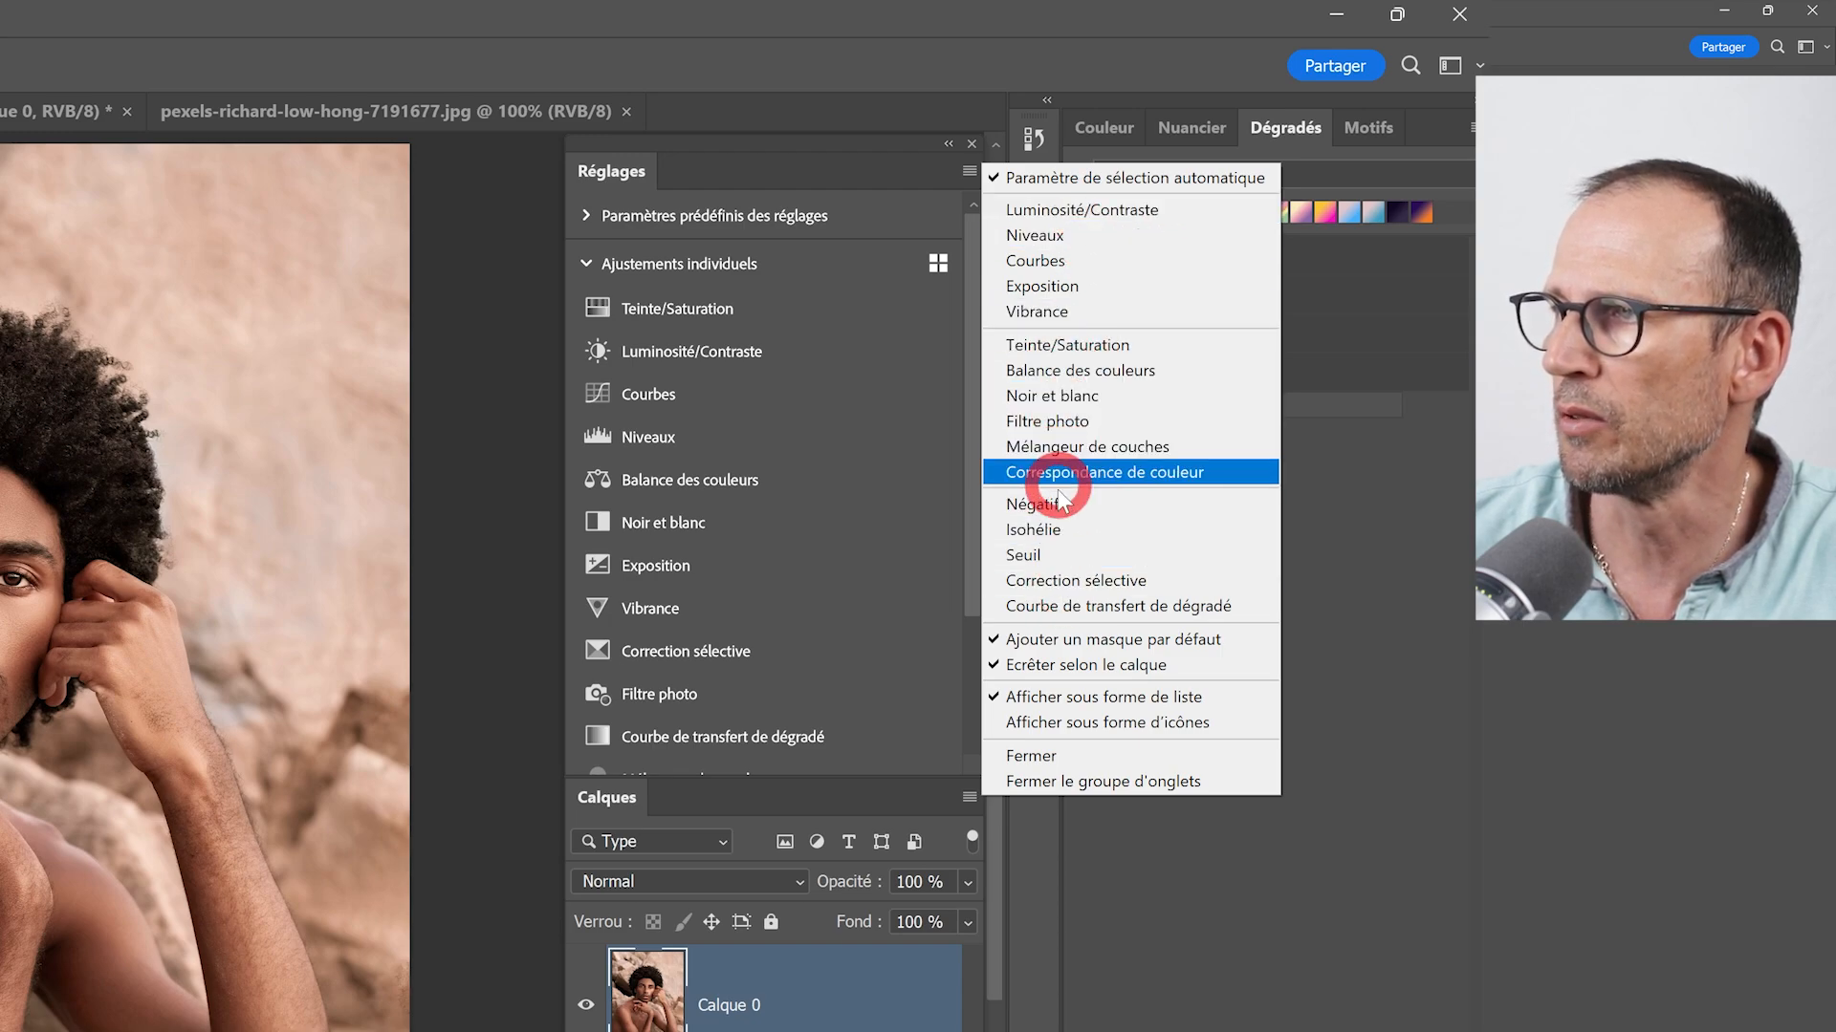
click(1058, 667)
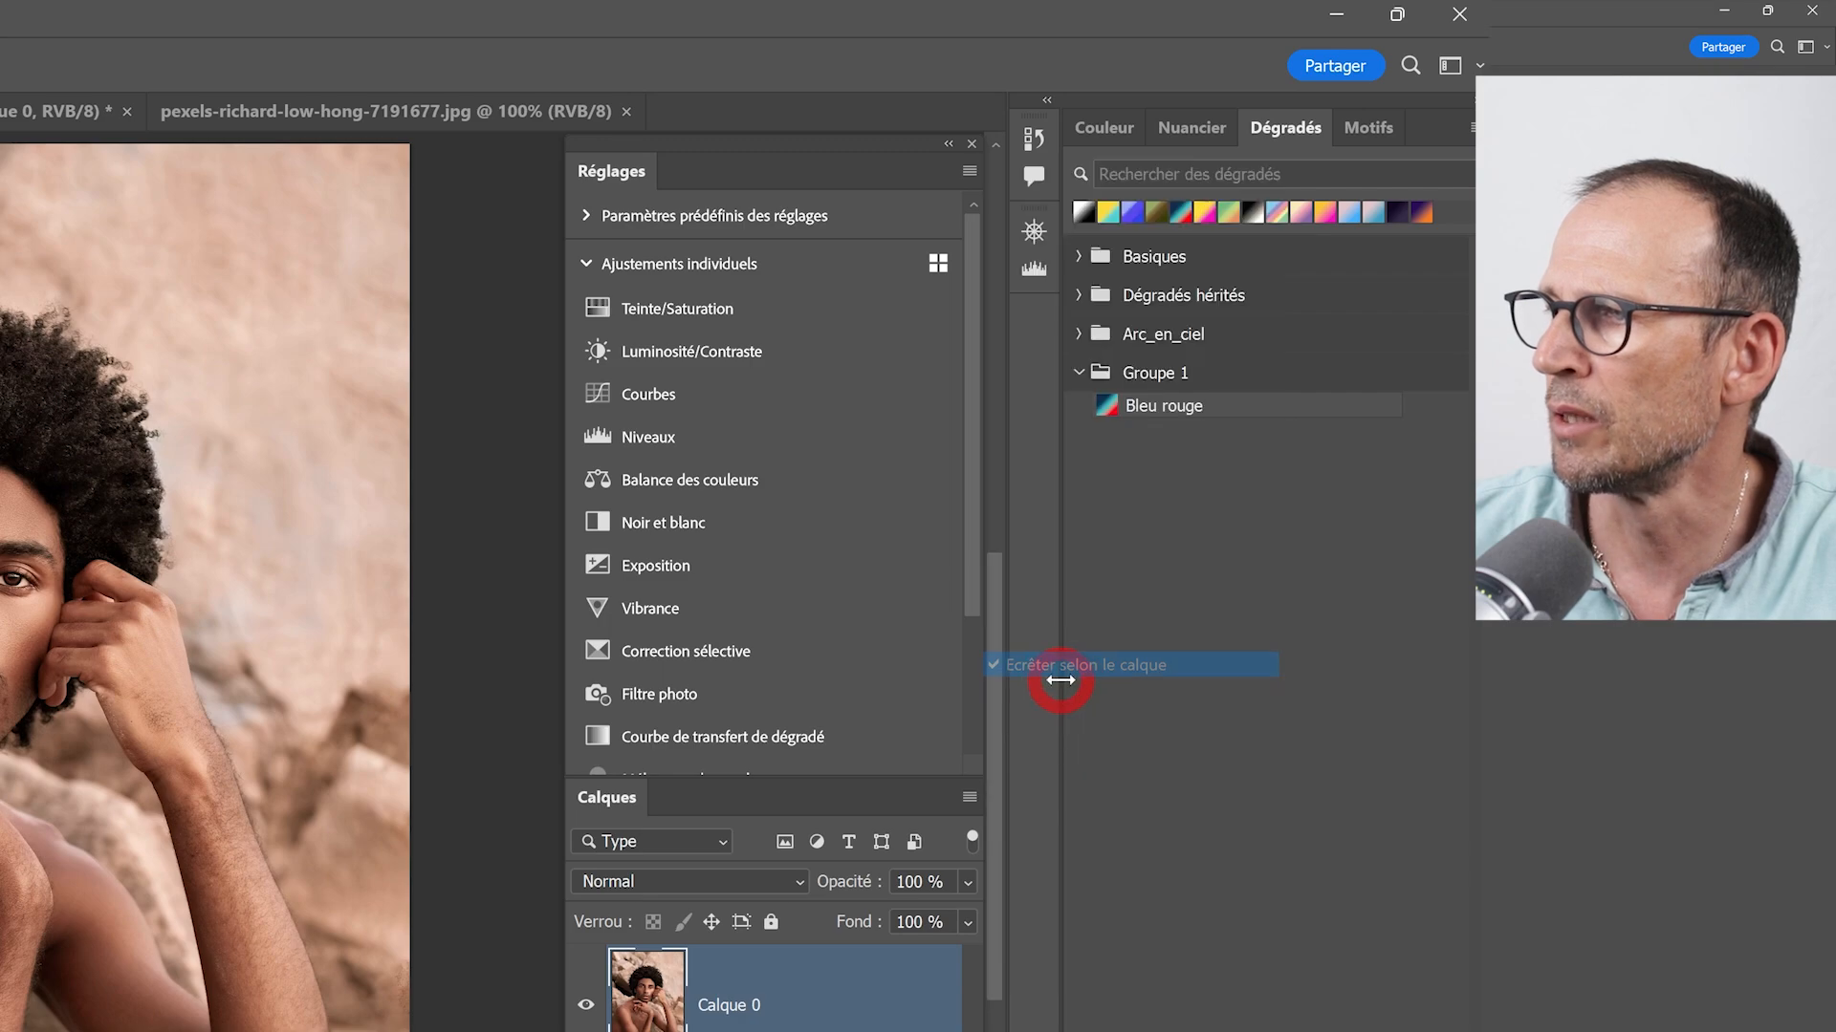
click(969, 172)
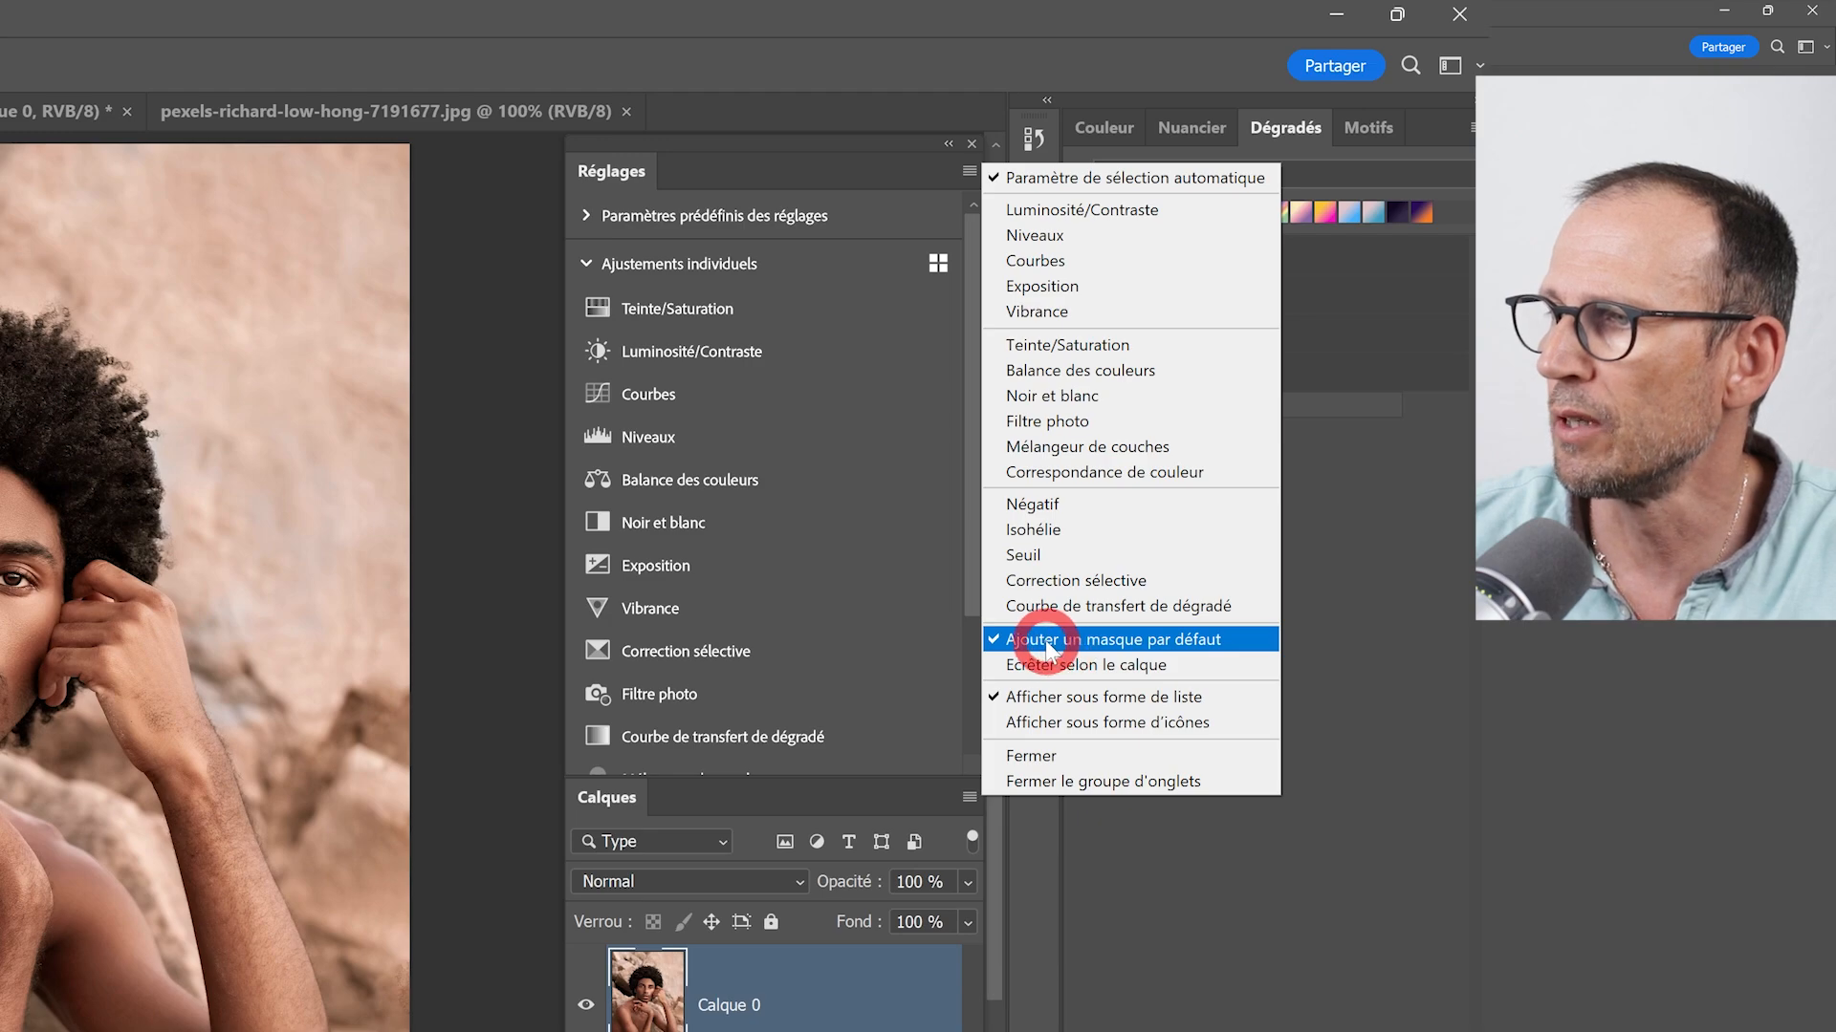
click(672, 528)
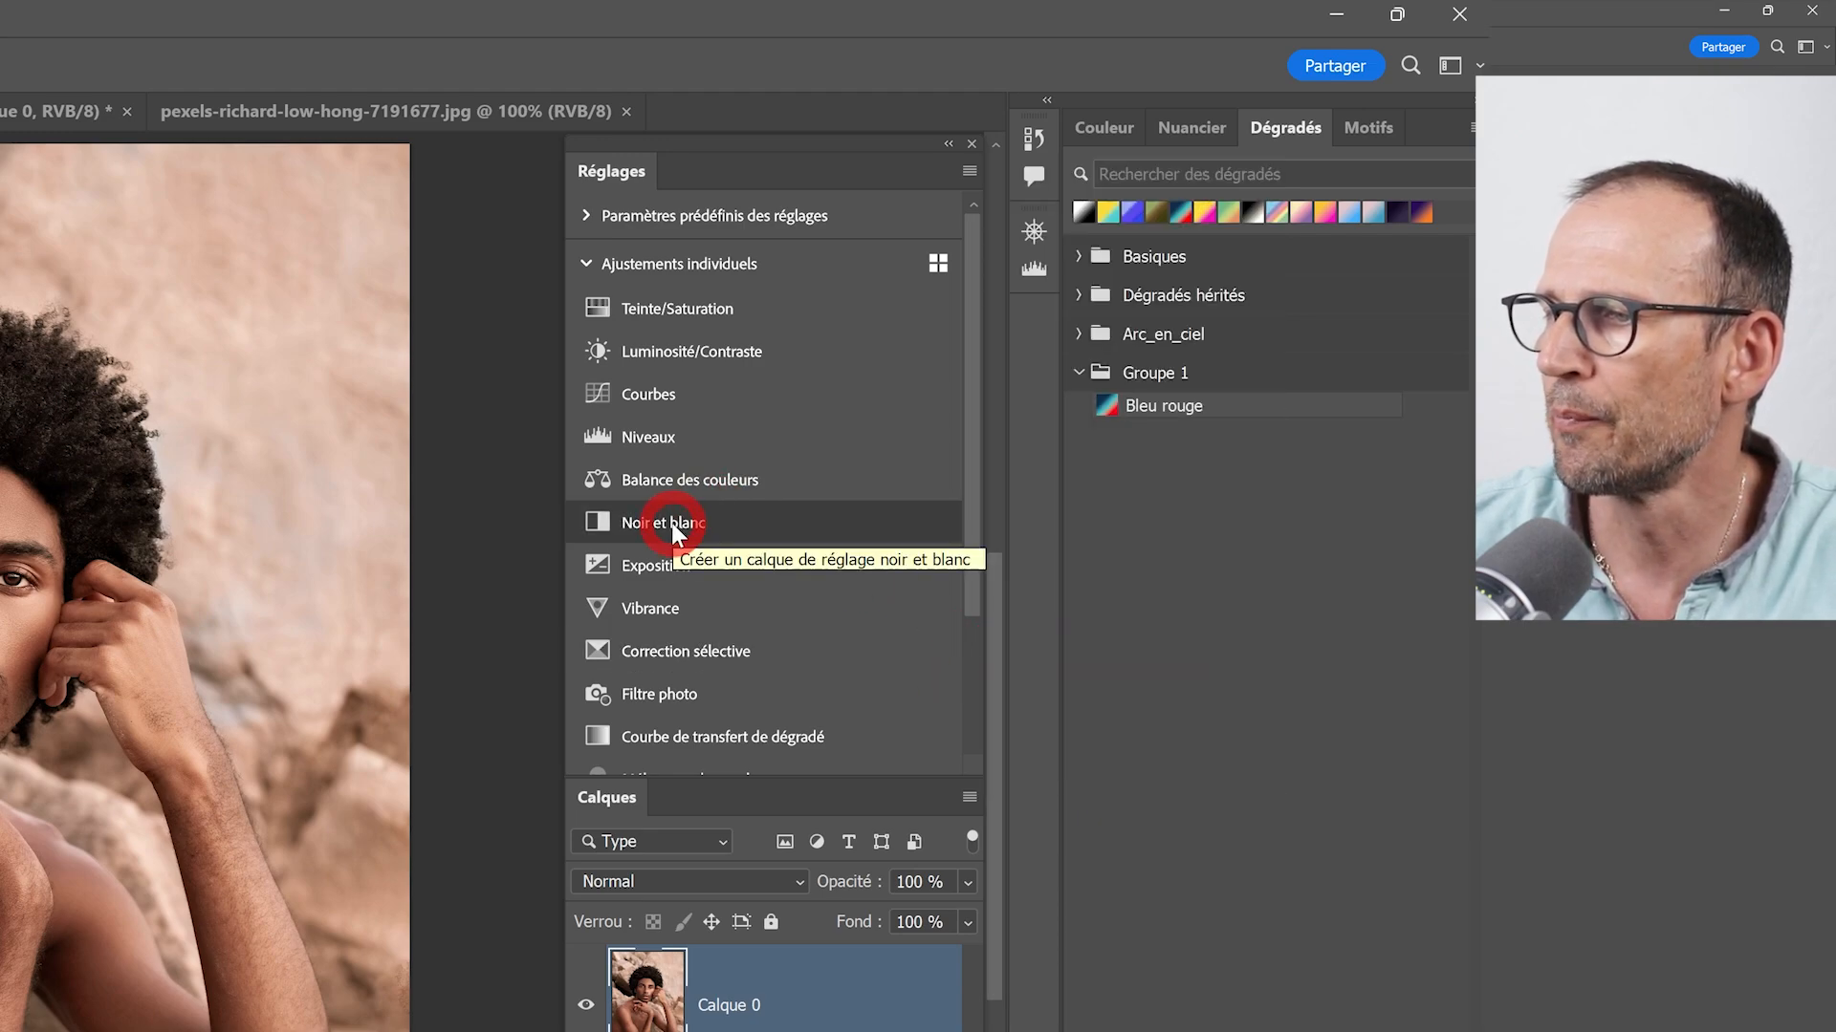
click(672, 528)
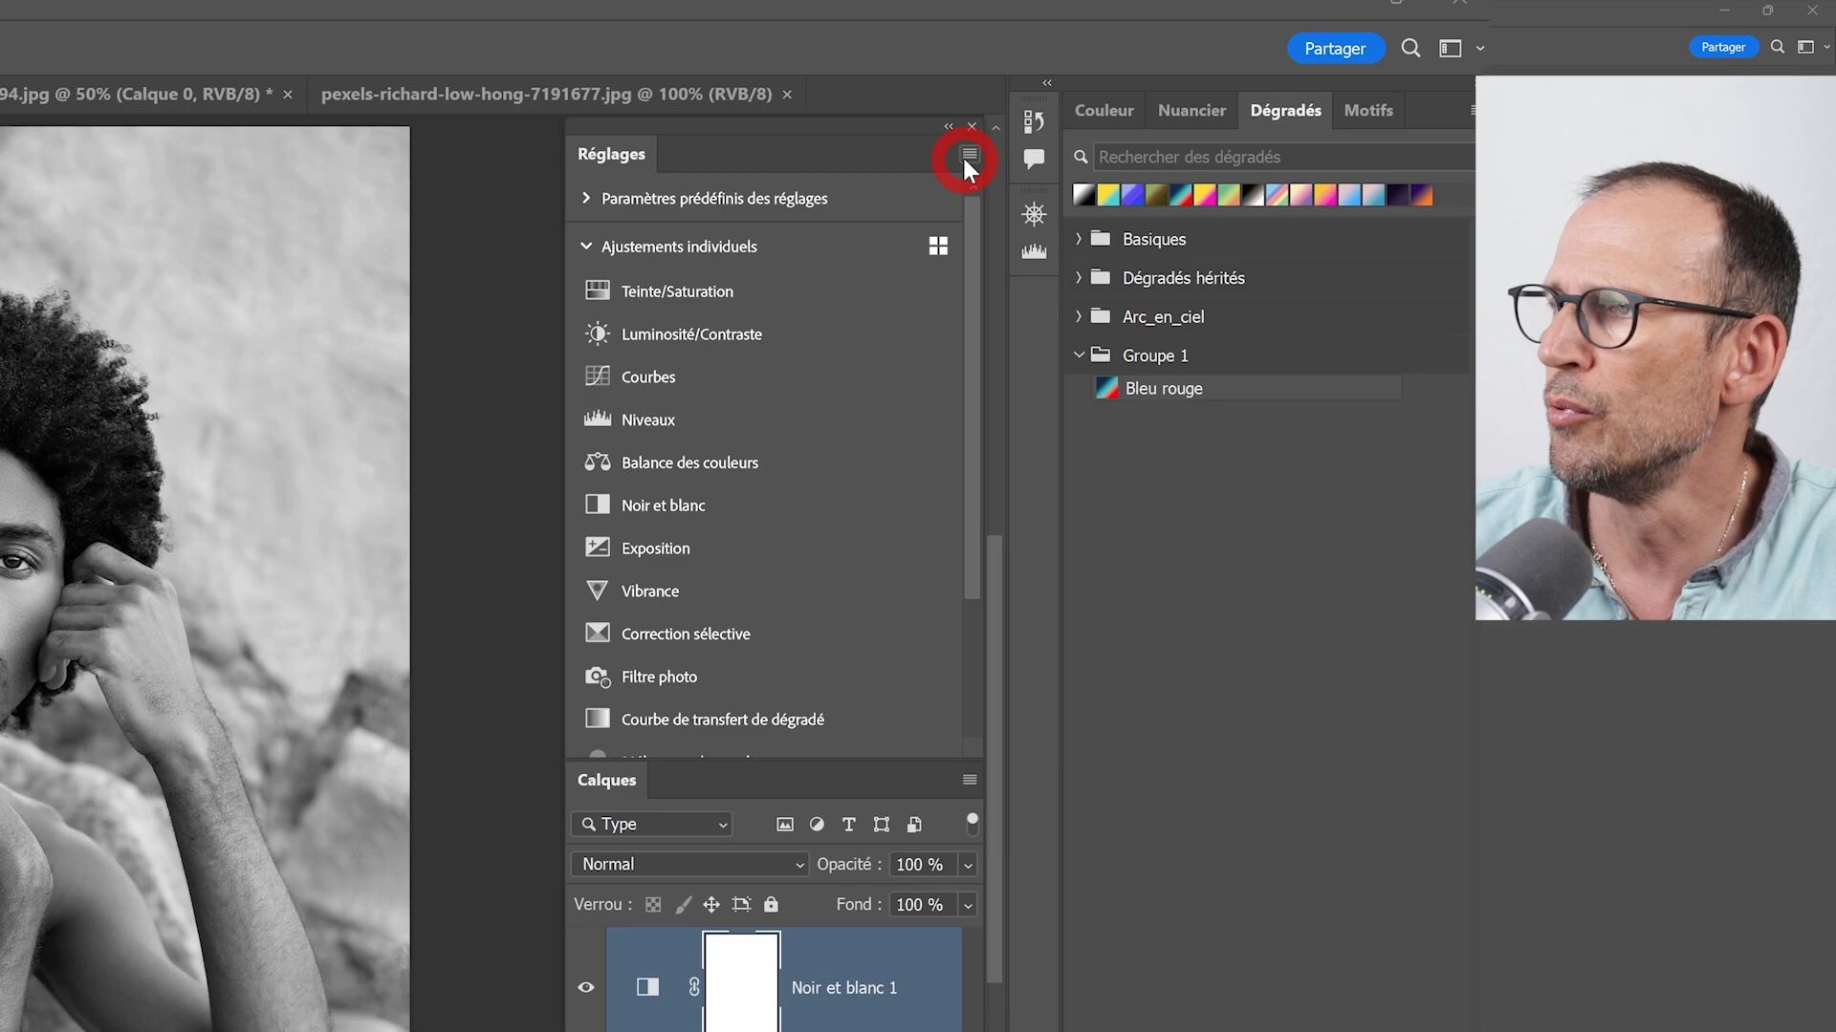
- Enable "Ecrêter selon le calque" and replace the Noir et blanc adjustment layer with a clipped one
click(966, 158)
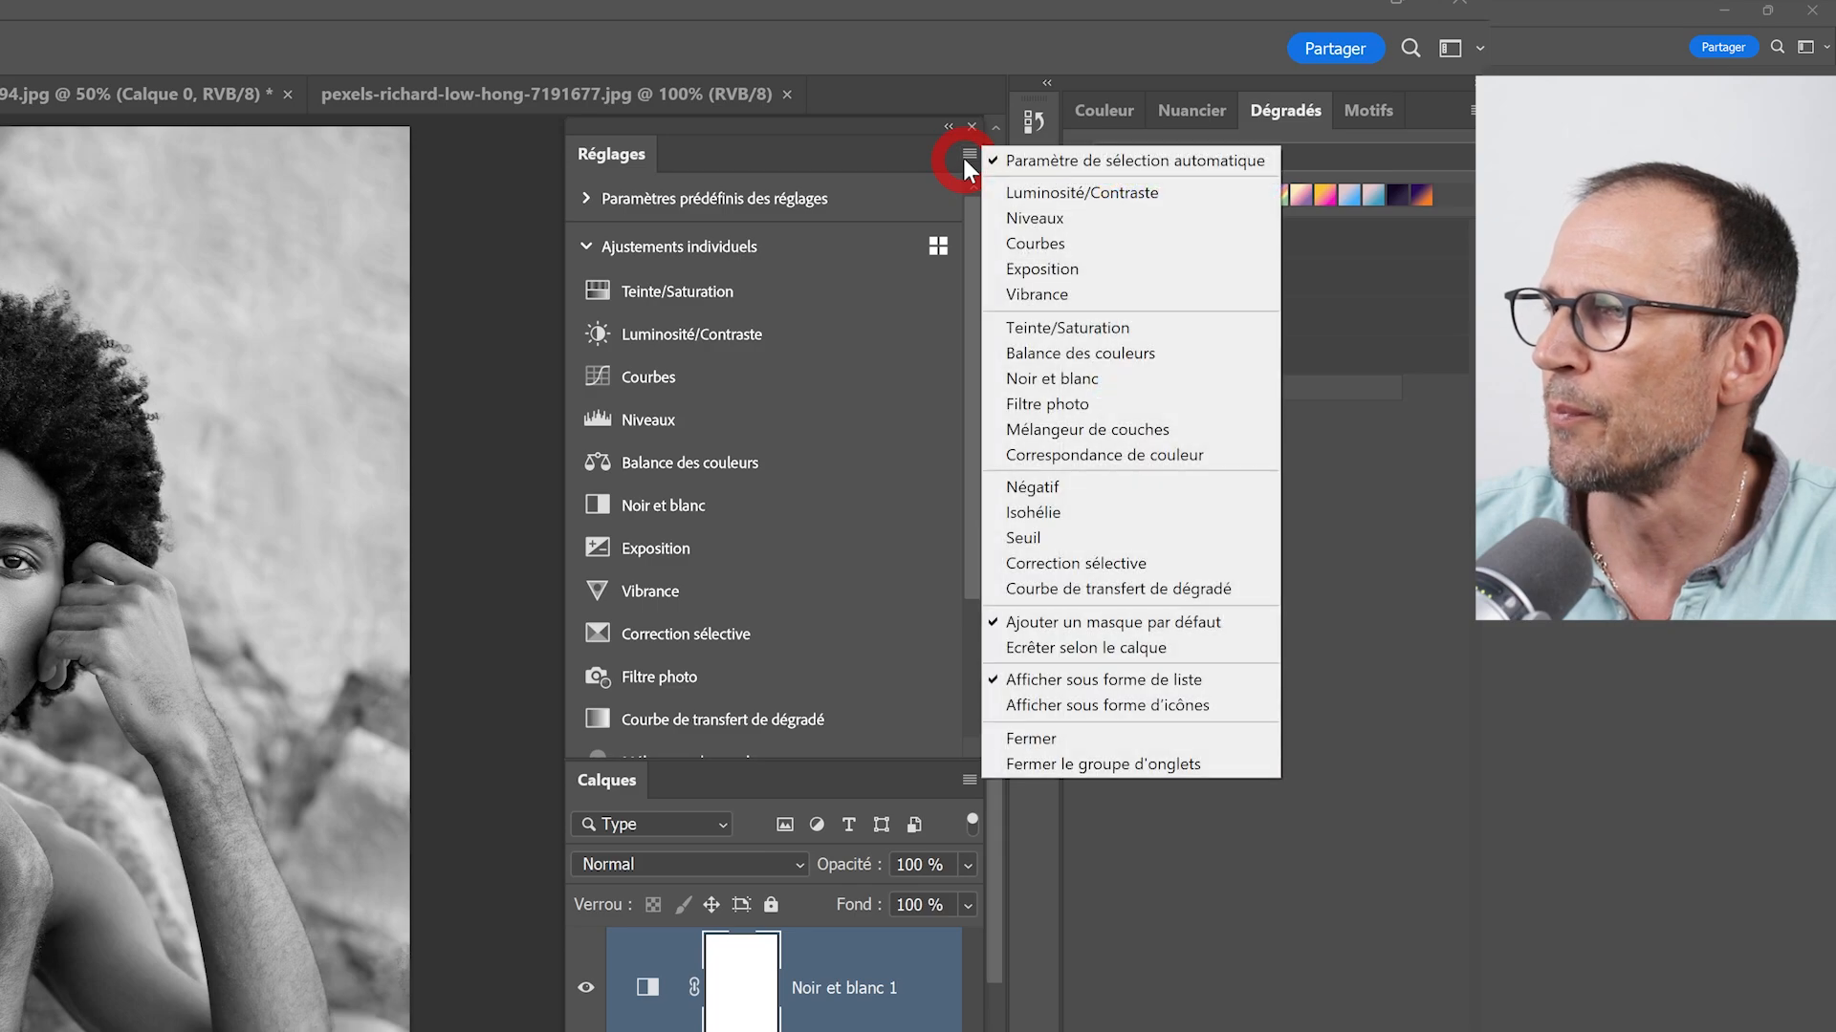
click(1056, 643)
drag(861, 1008, 938, 949)
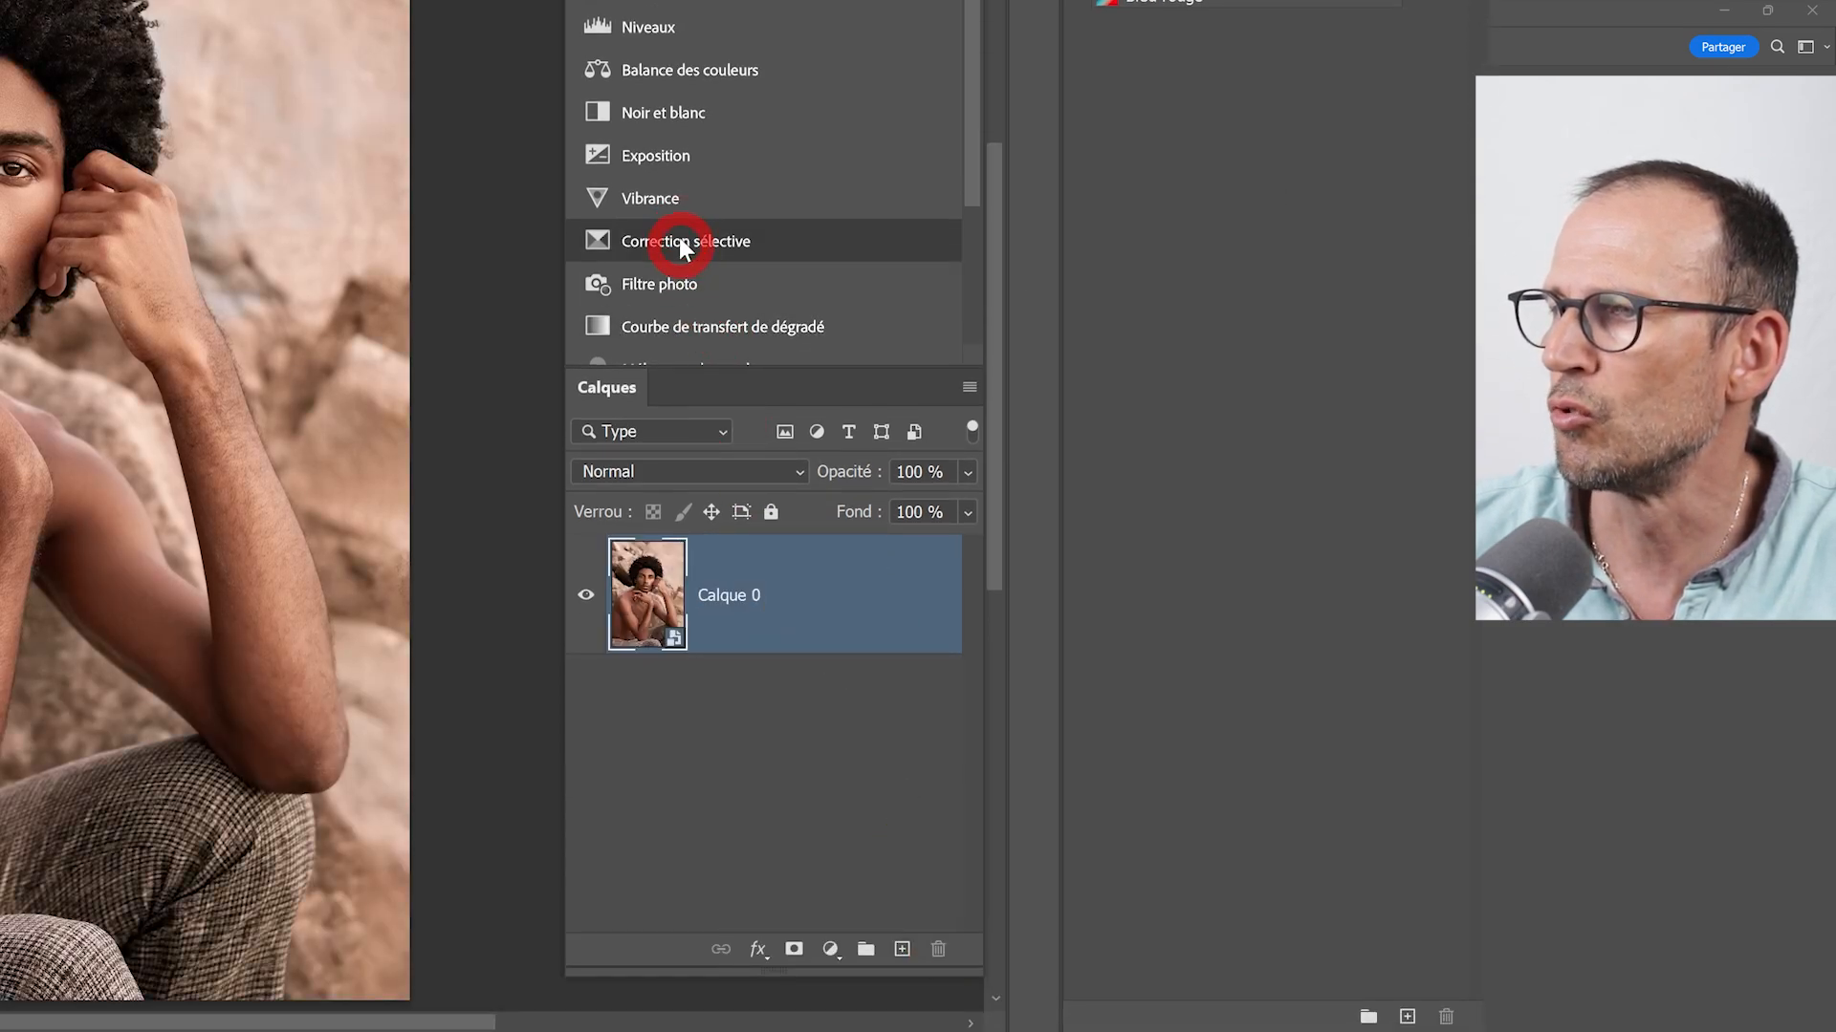
click(652, 100)
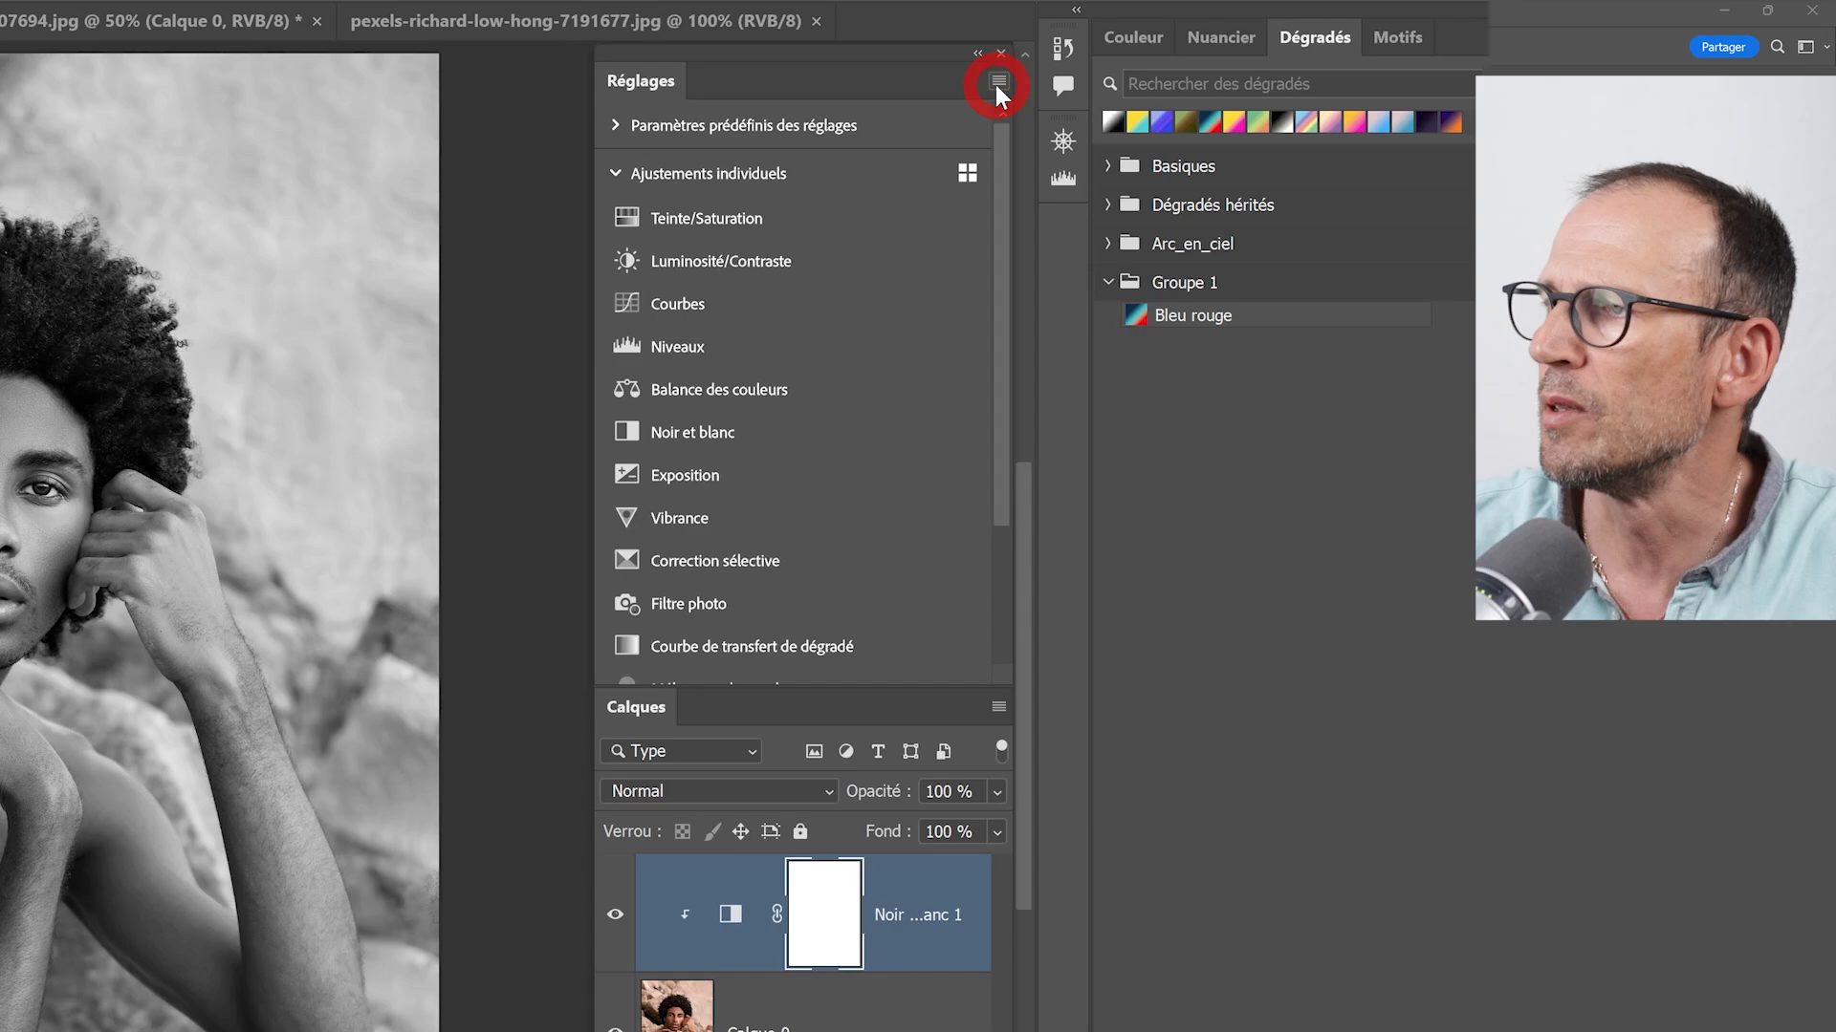
- Turn off "Ecrêter selon le calque" and delete the Noir et blanc adjustment layer
click(997, 80)
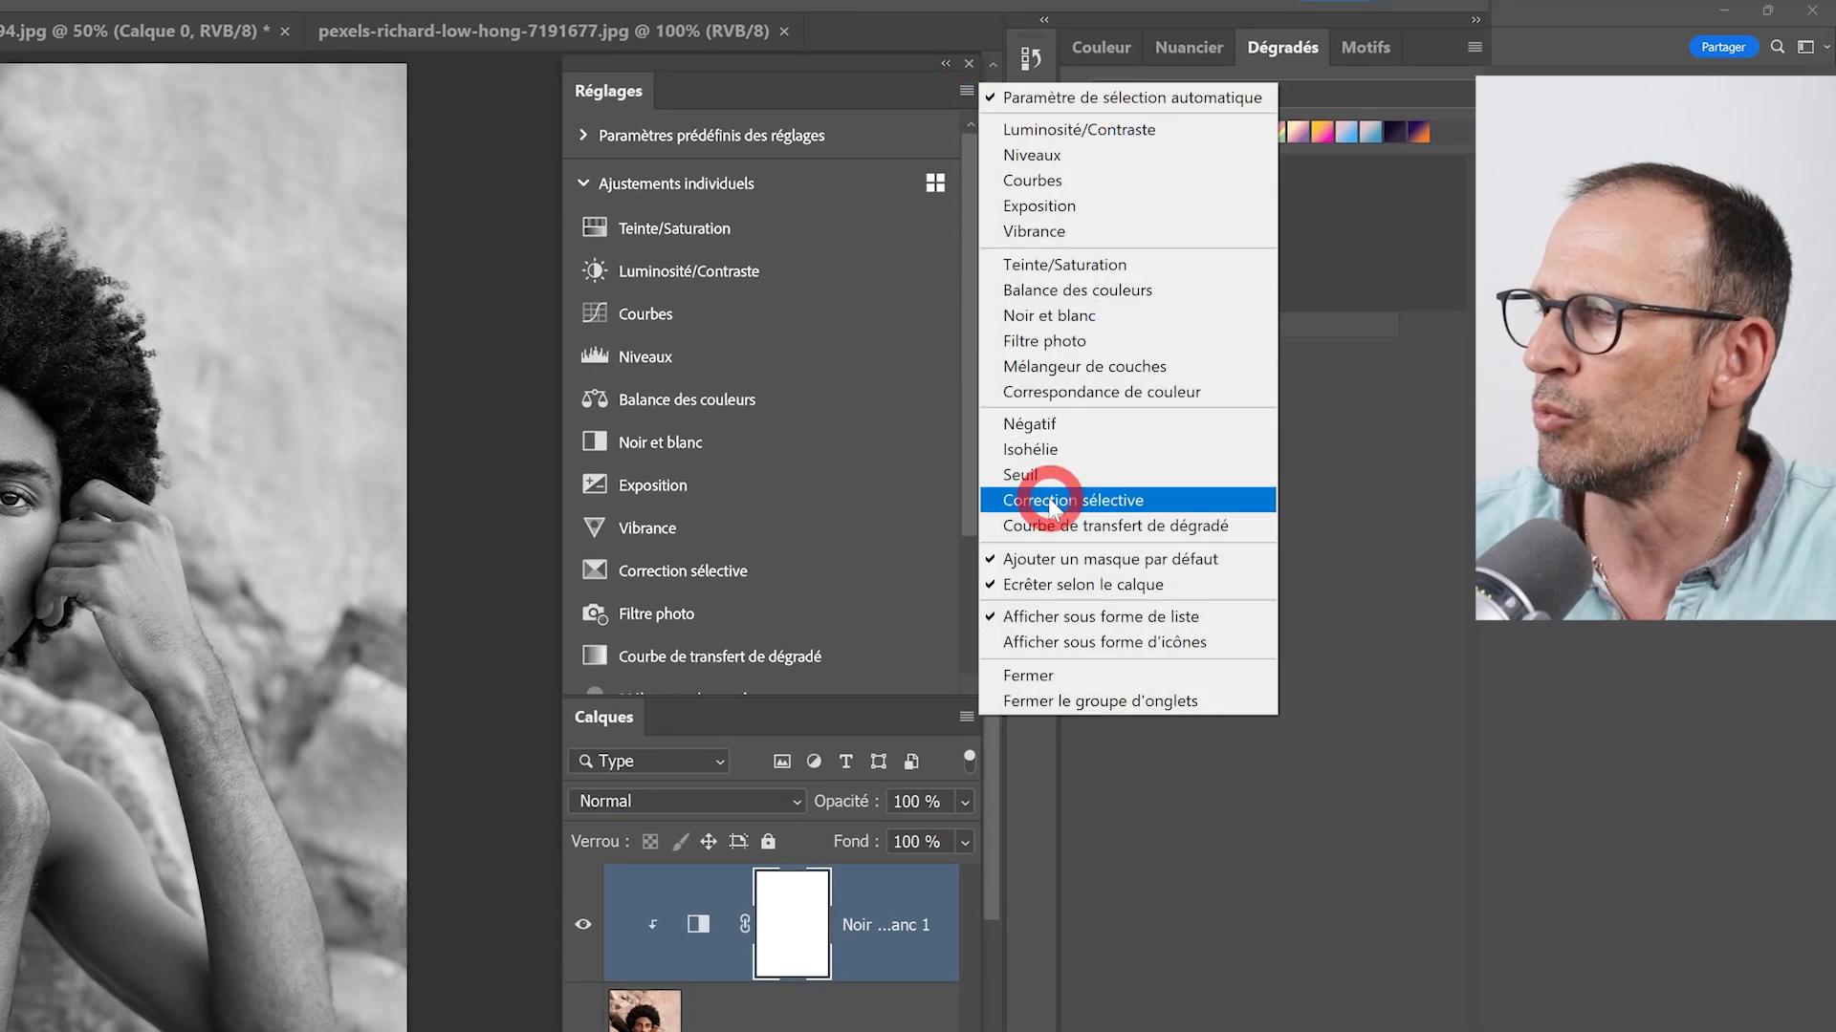
click(1037, 585)
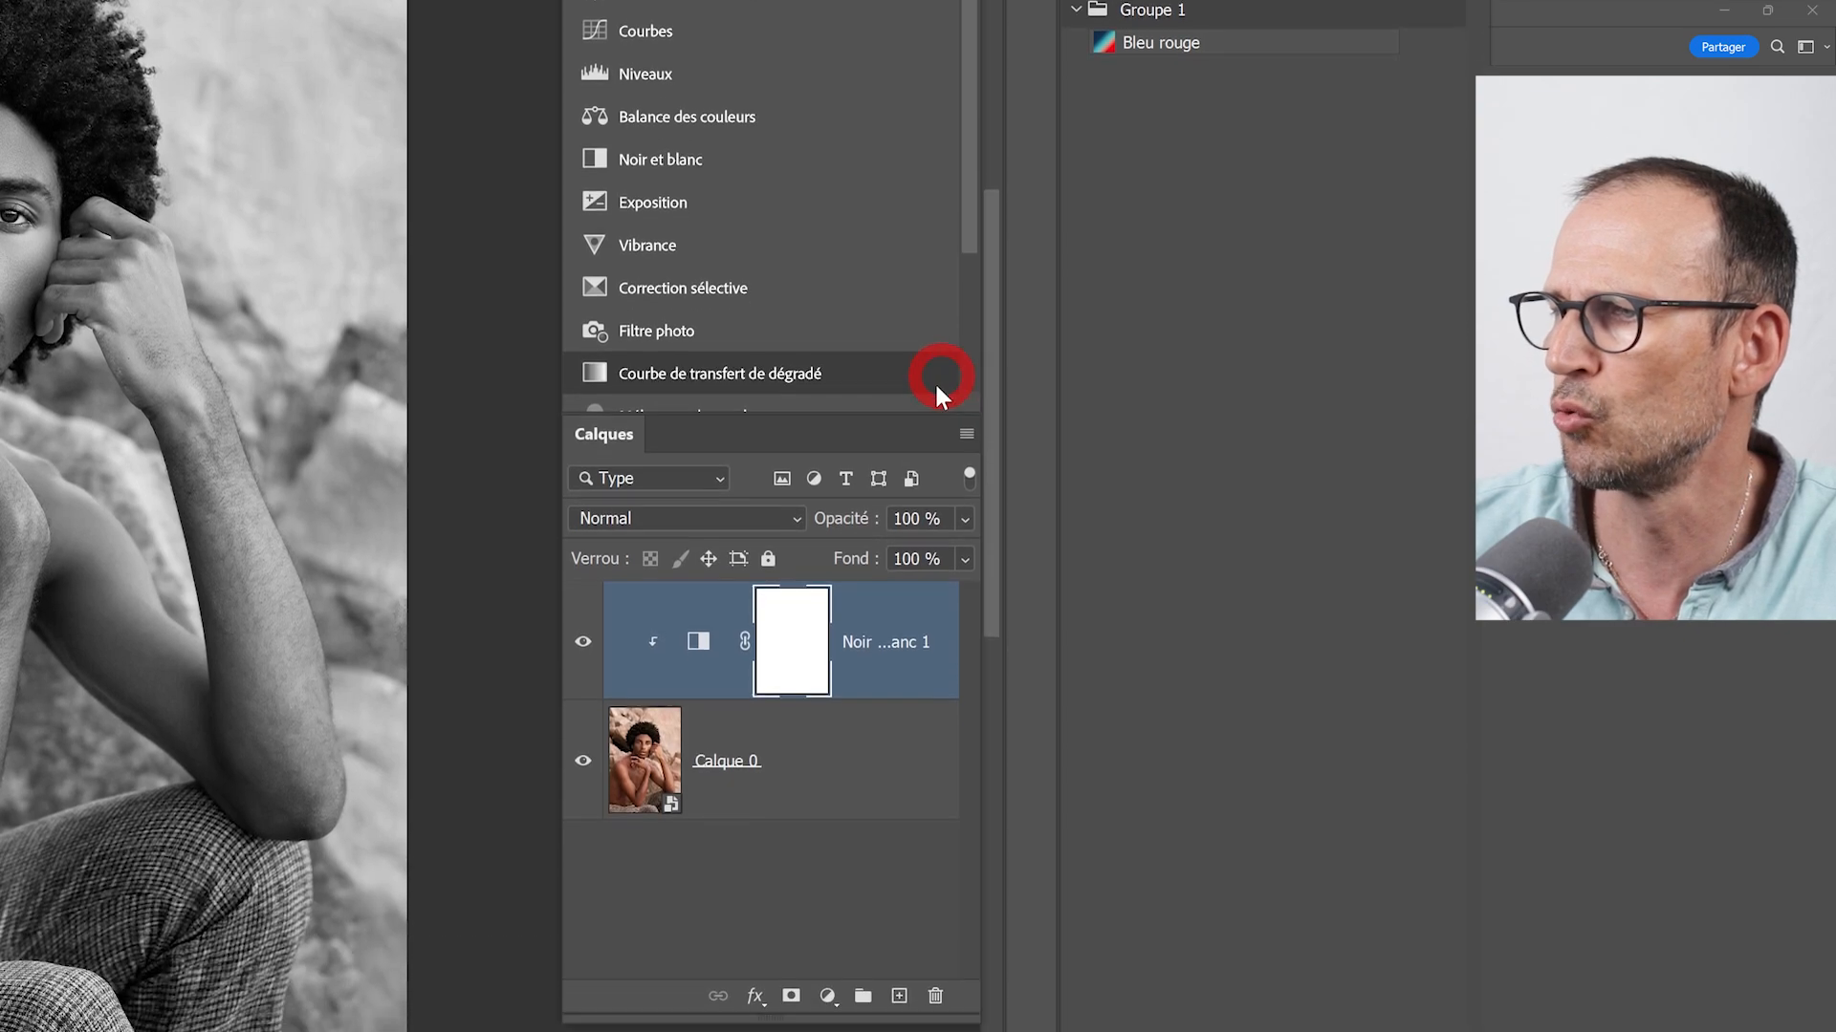
drag(884, 636, 935, 960)
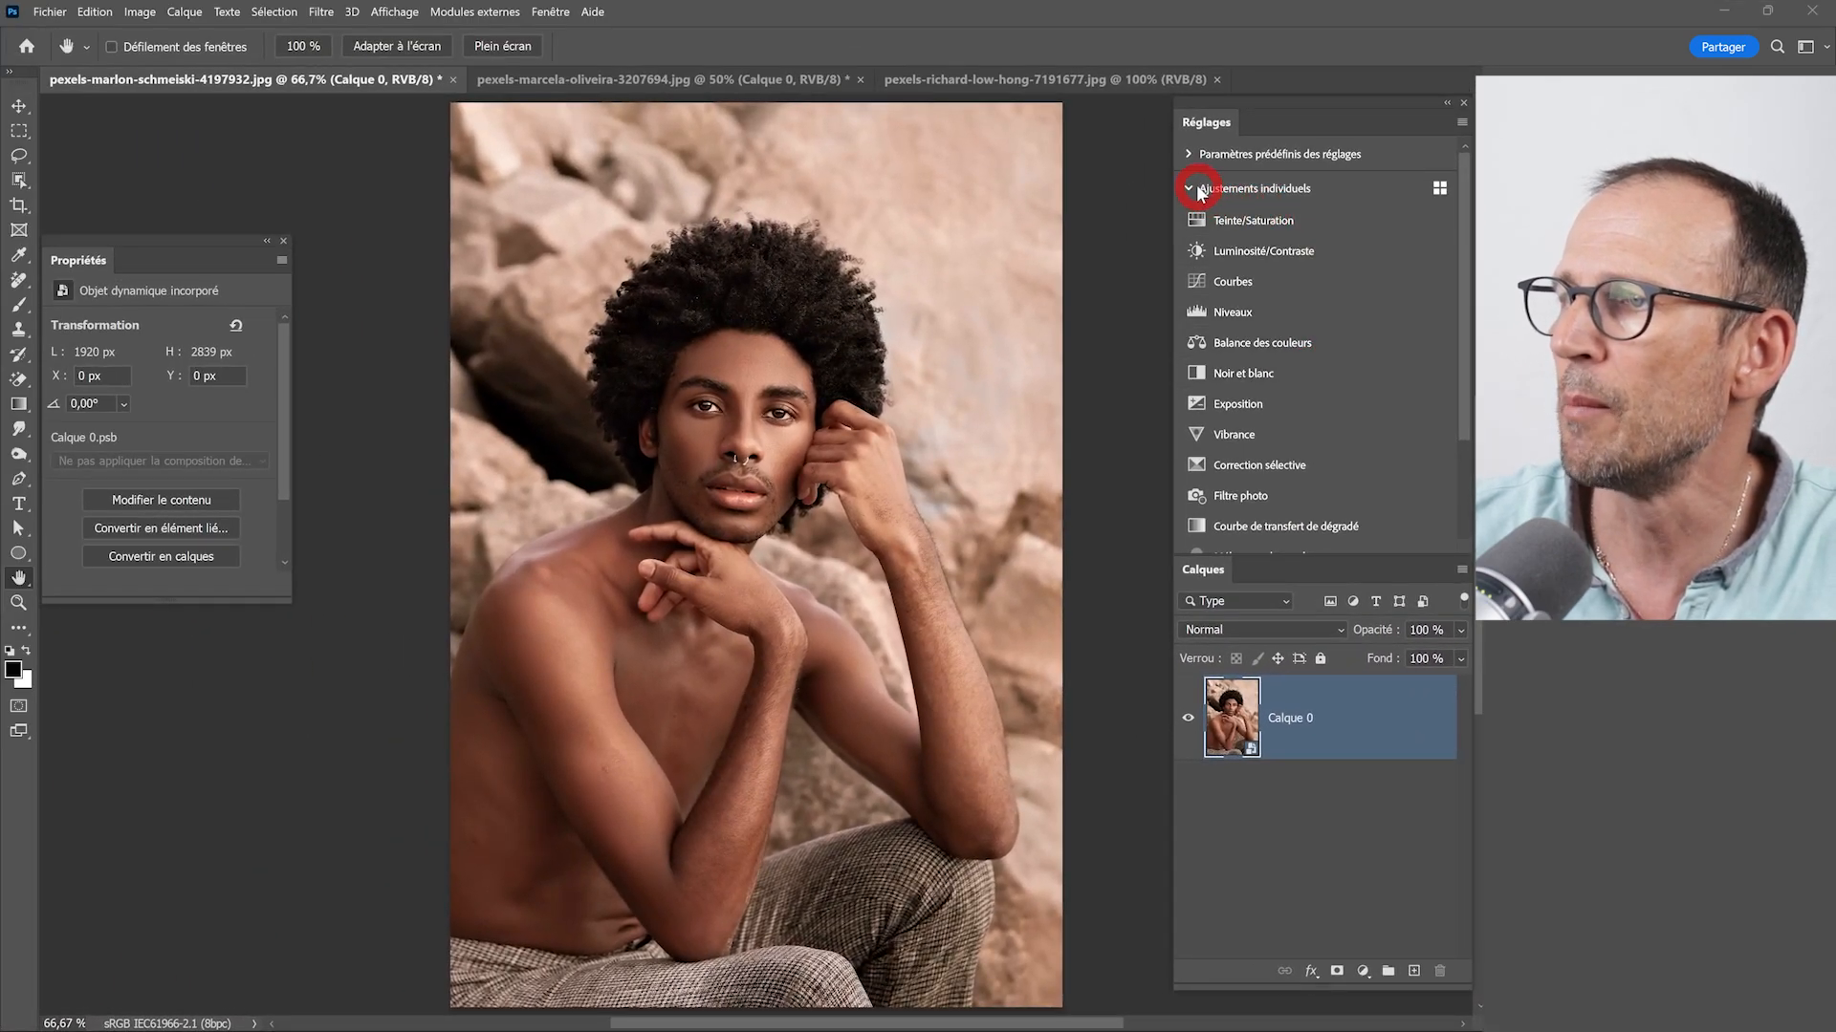
- Open the complete list of adjustment preset categories
click(1115, 149)
click(1195, 154)
click(1200, 237)
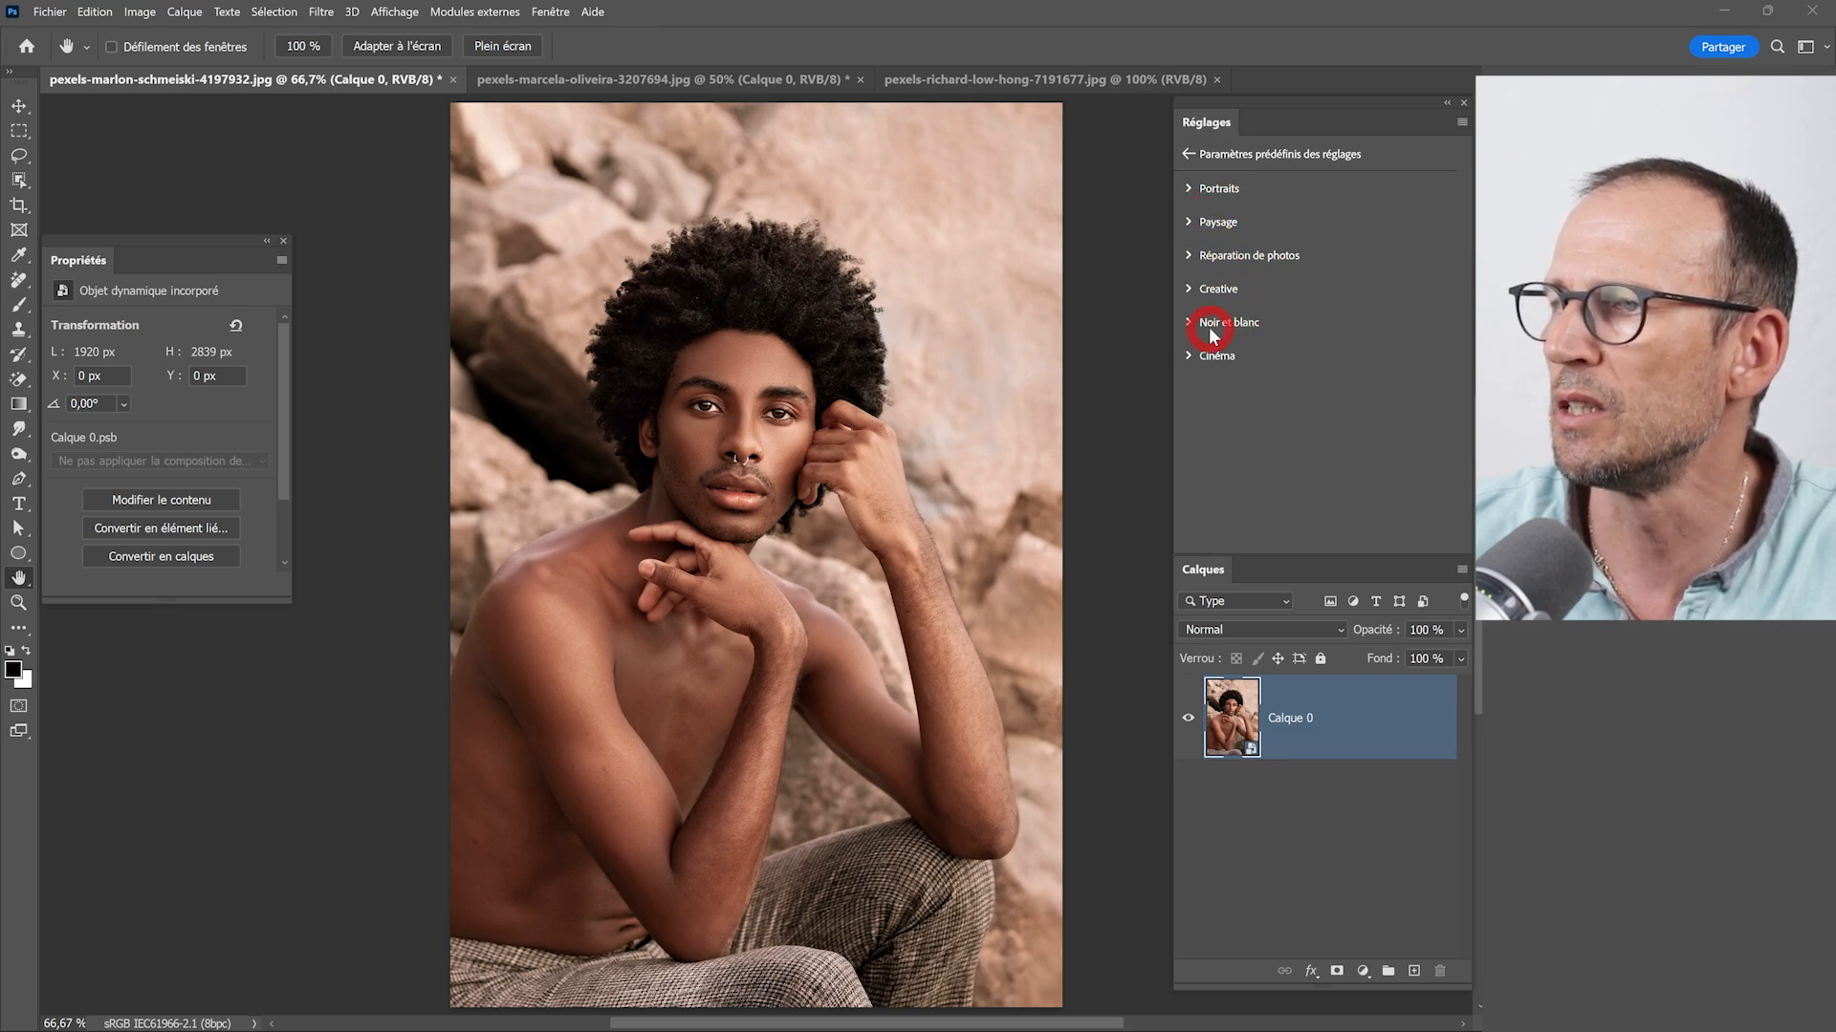
- Expand the Portraits, Réparation de photos and Creative presets and preview their effects on the portrait
click(1189, 190)
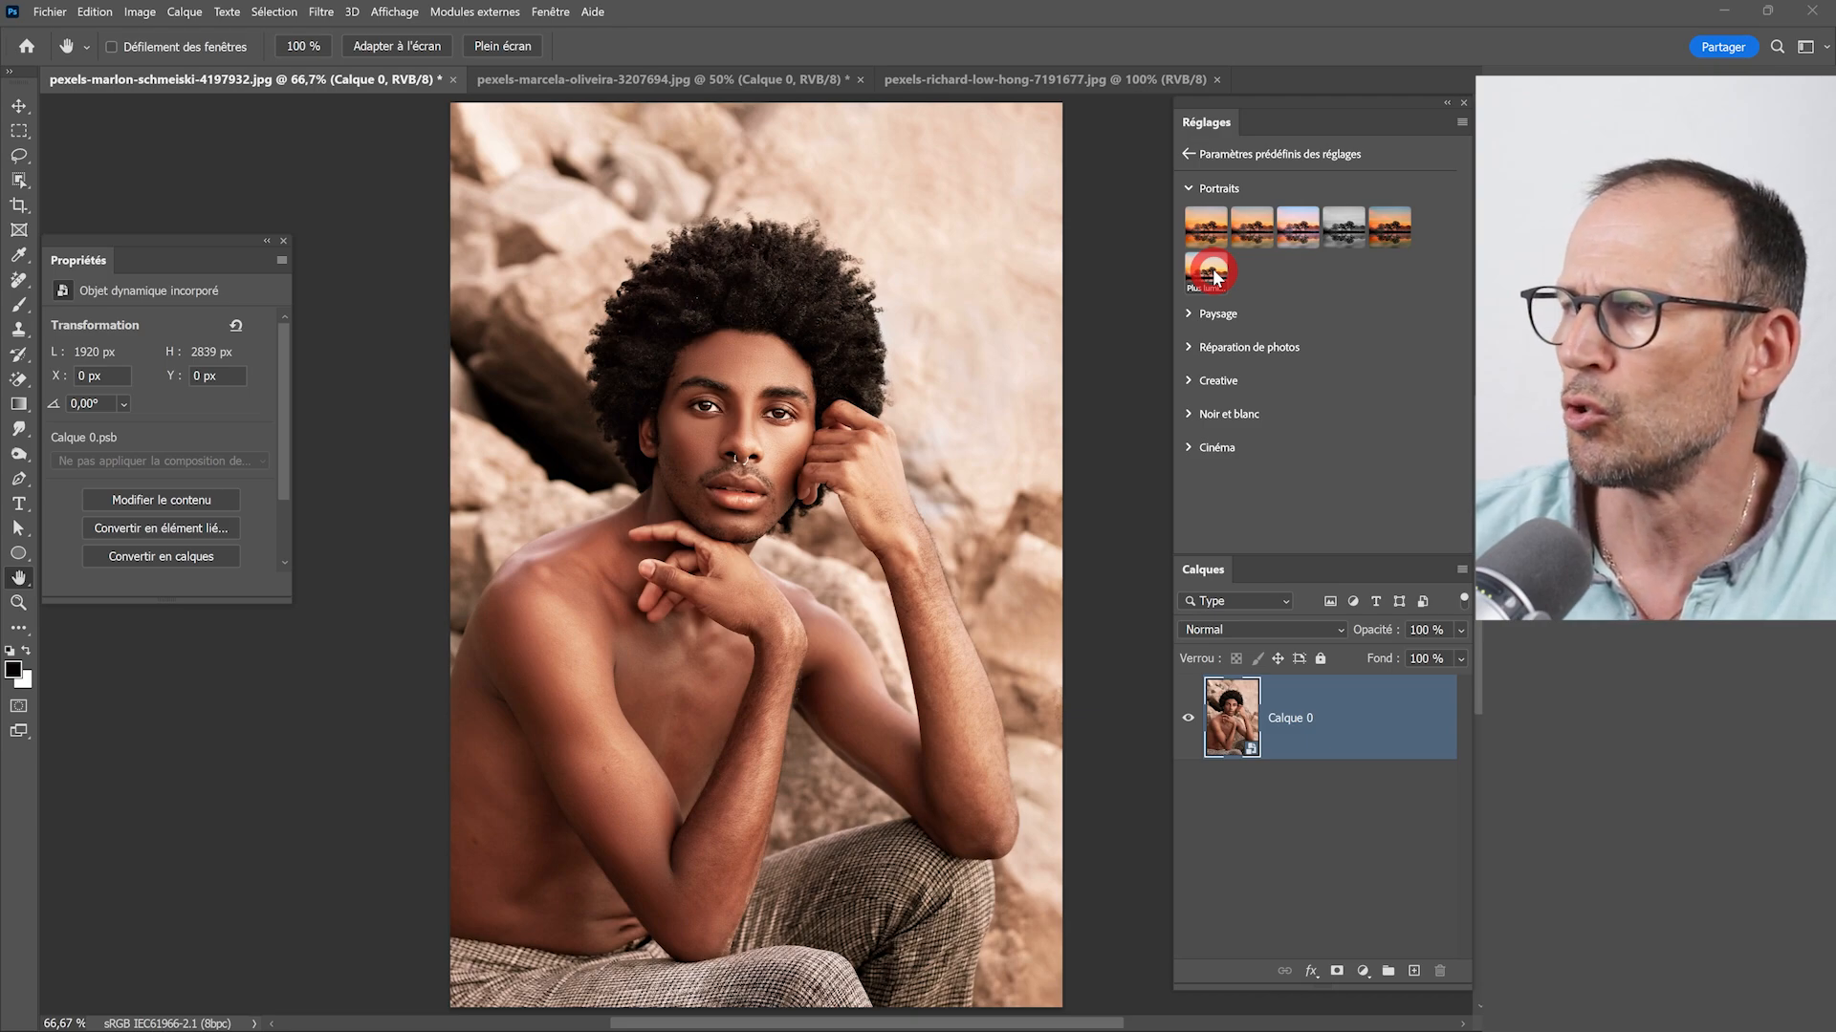
click(1189, 348)
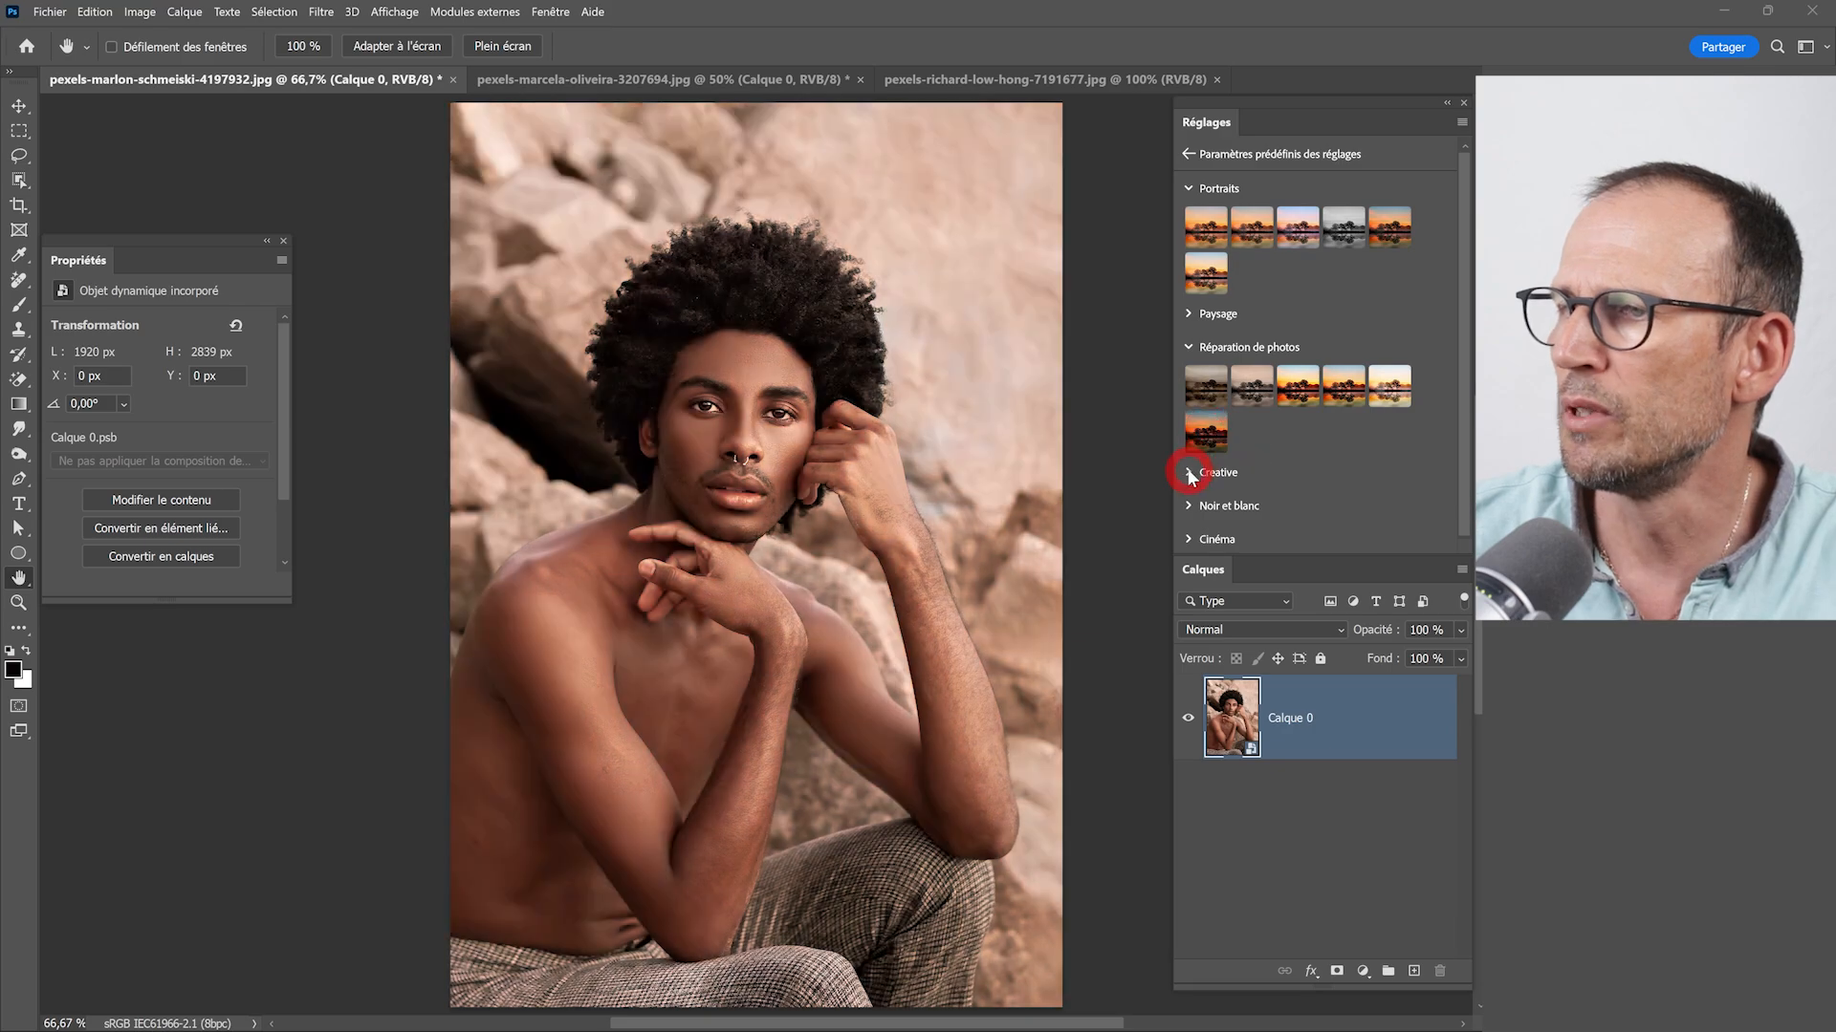
click(1191, 473)
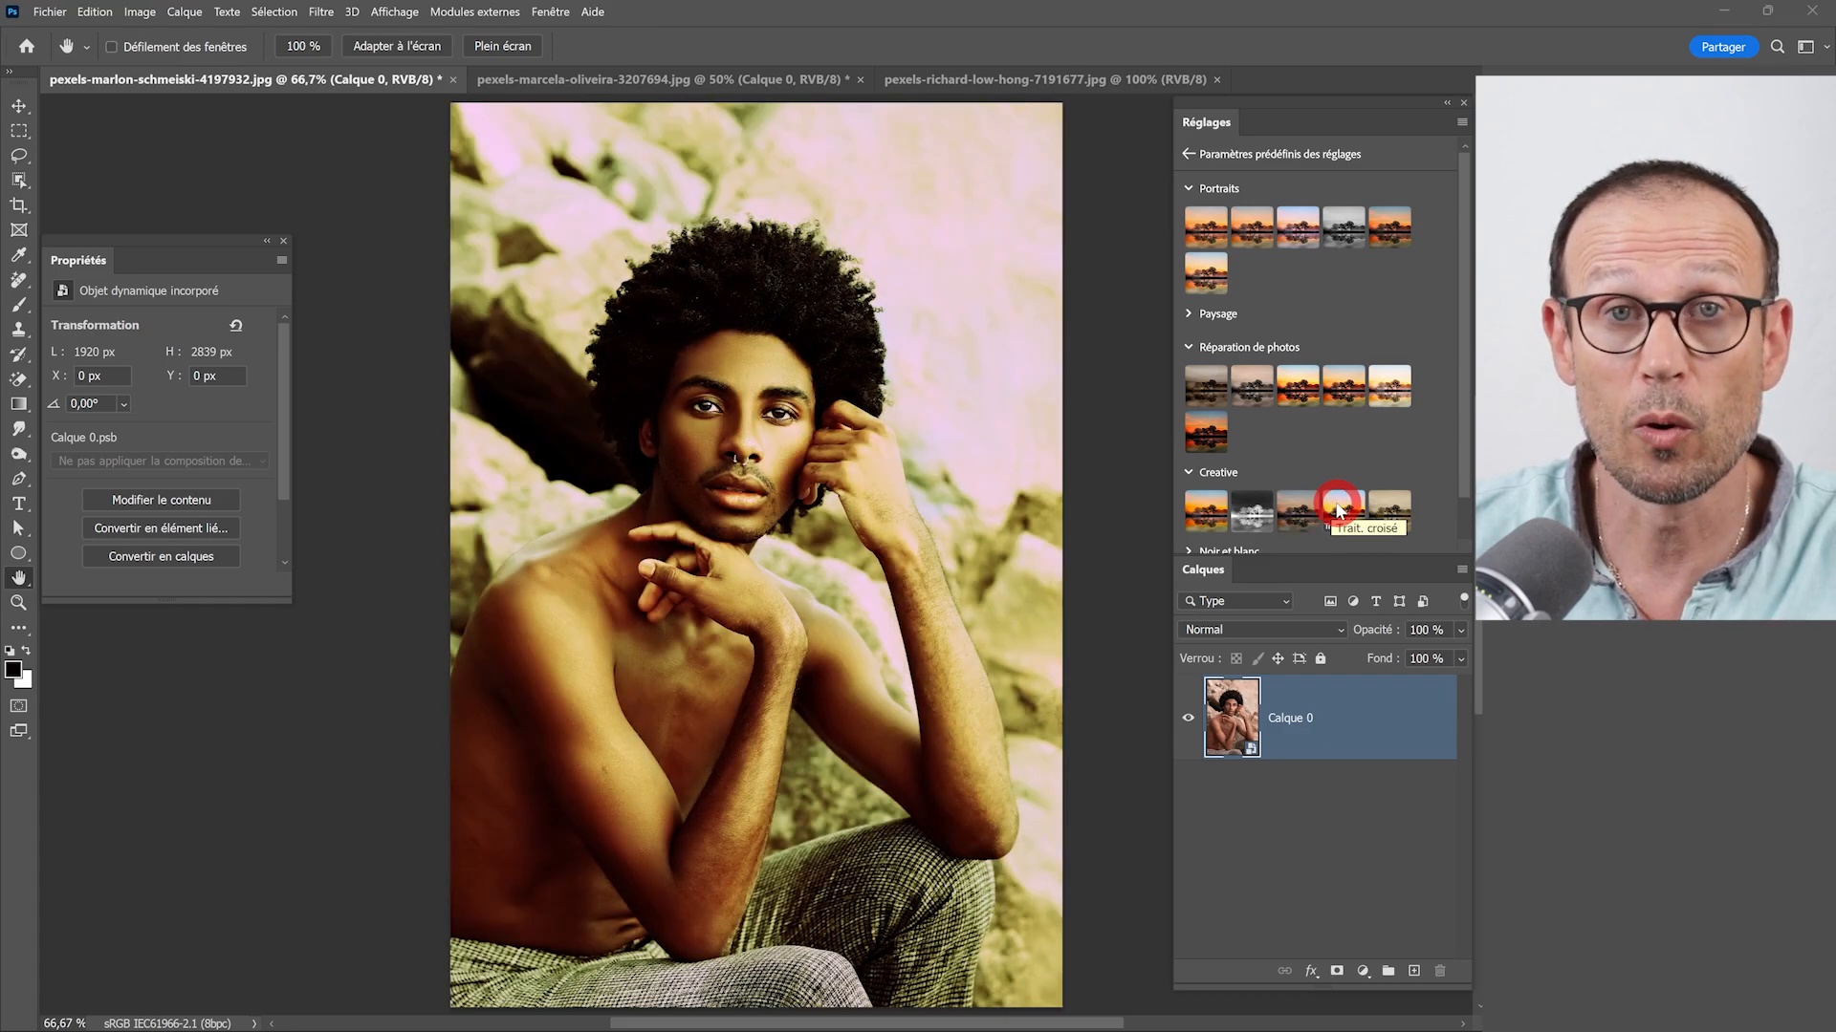
scroll(1367, 487, down, 1)
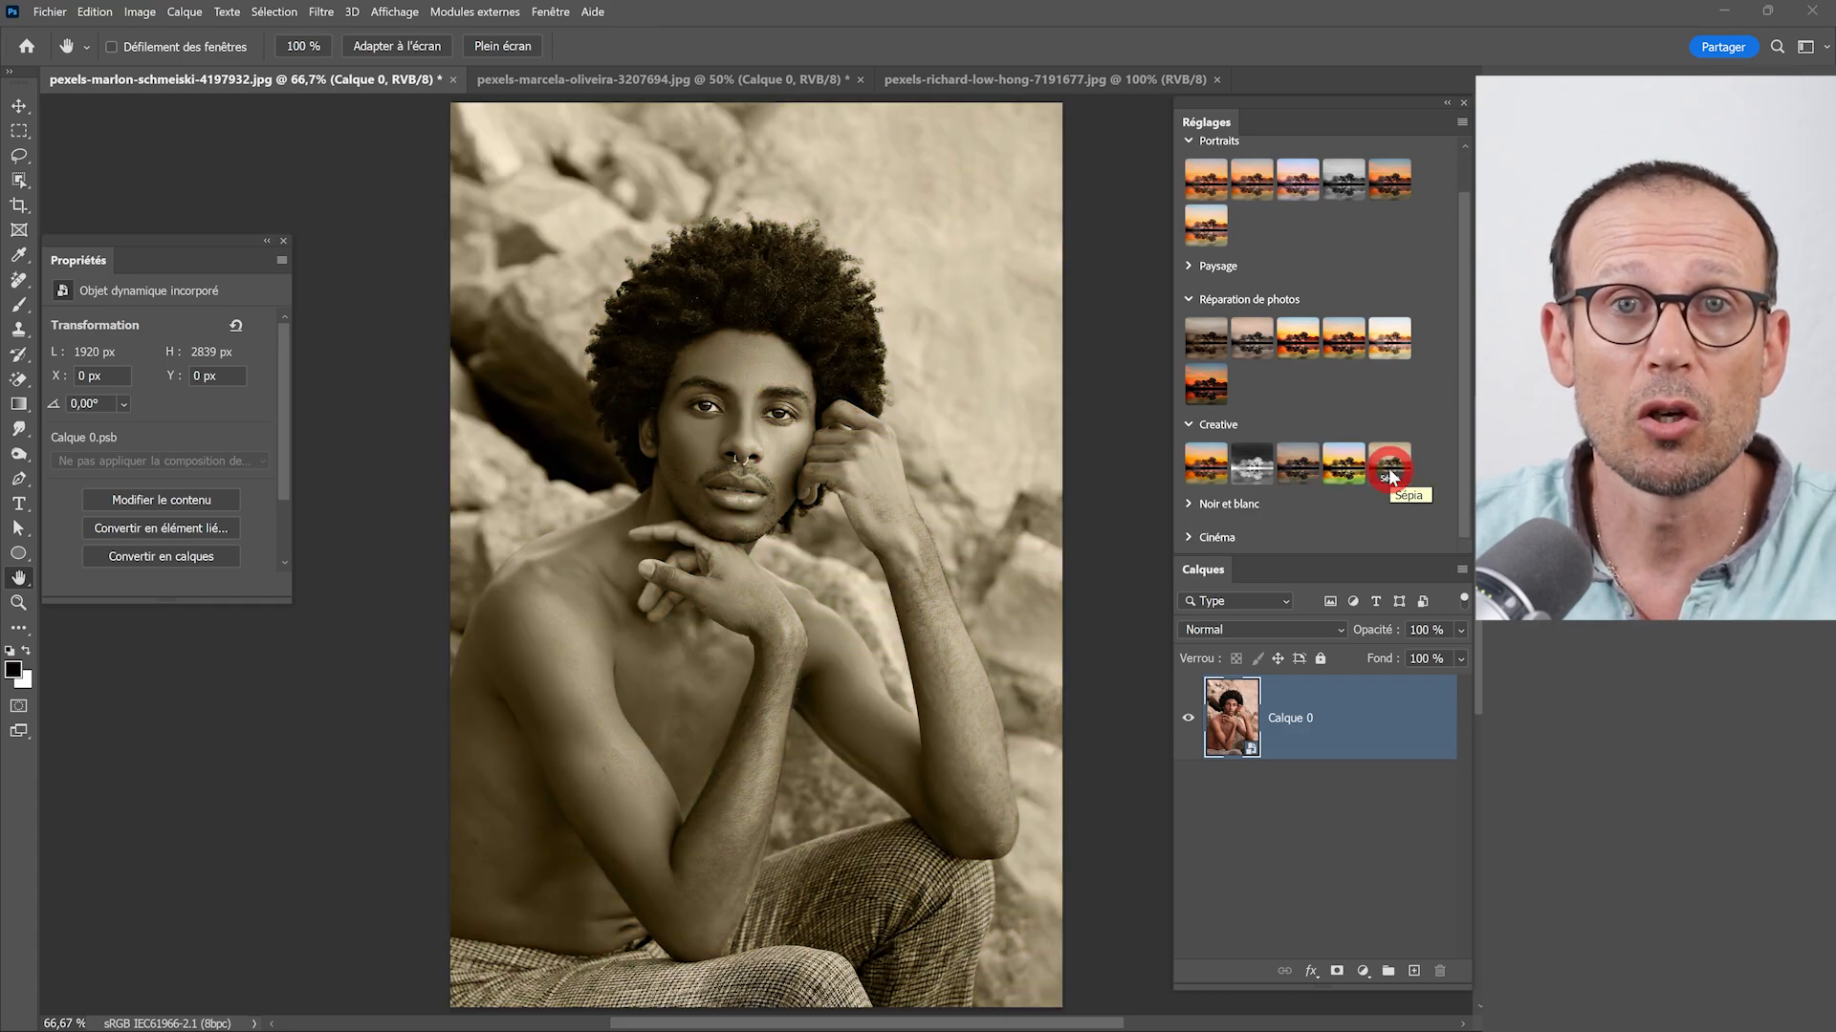
- Expand the Noir et blanc and Cinéma presets and preview their effects on the portrait
click(1212, 503)
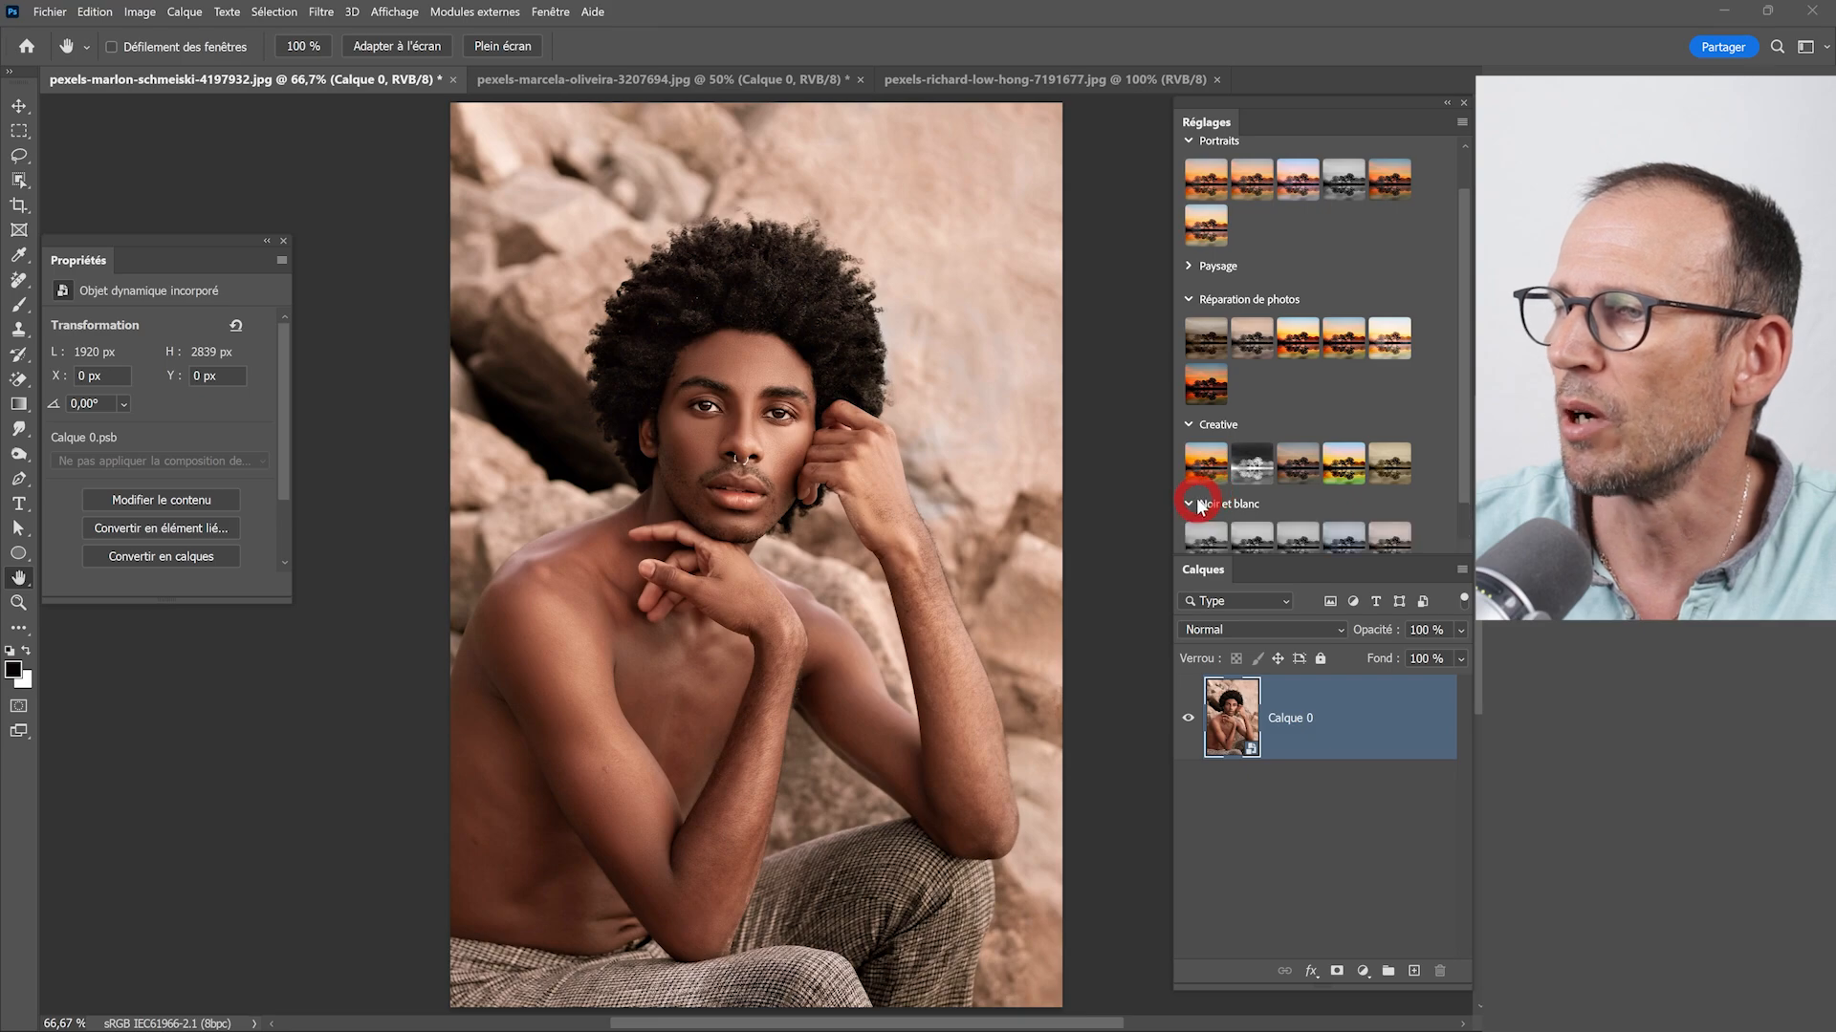
scroll(1212, 499, down, 1)
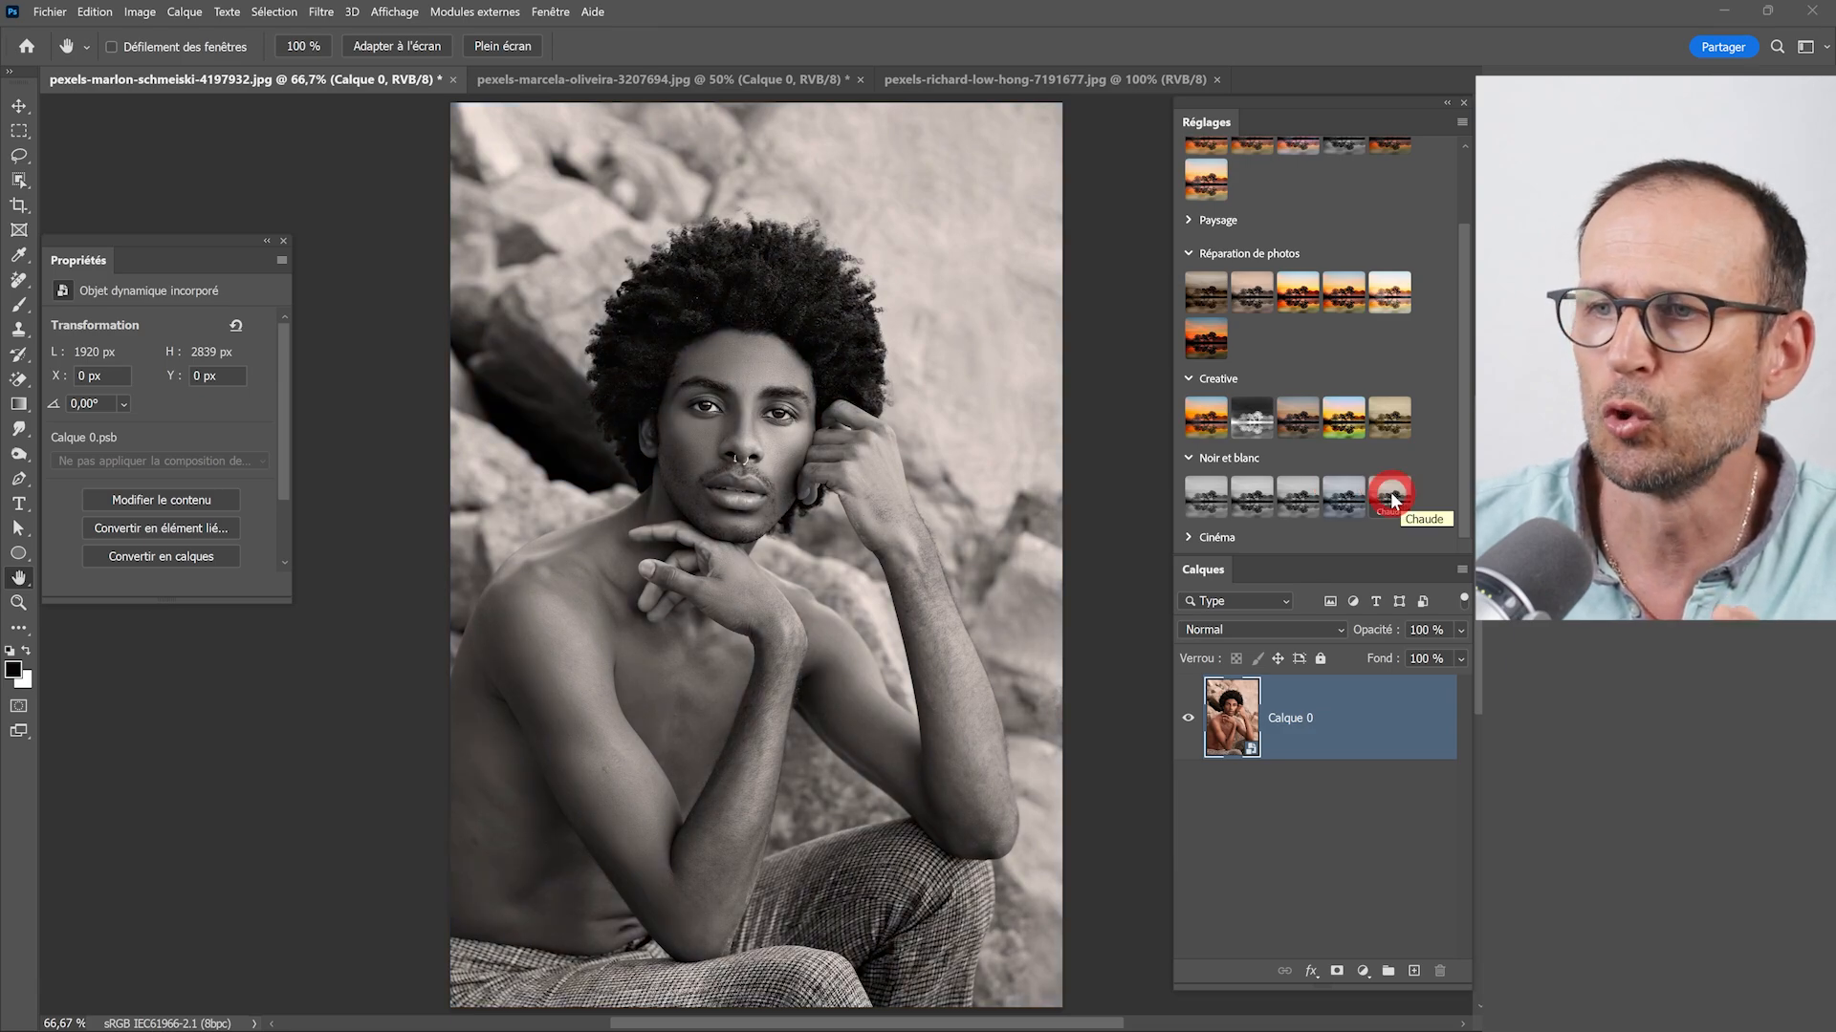
scroll(1208, 526, down, 1)
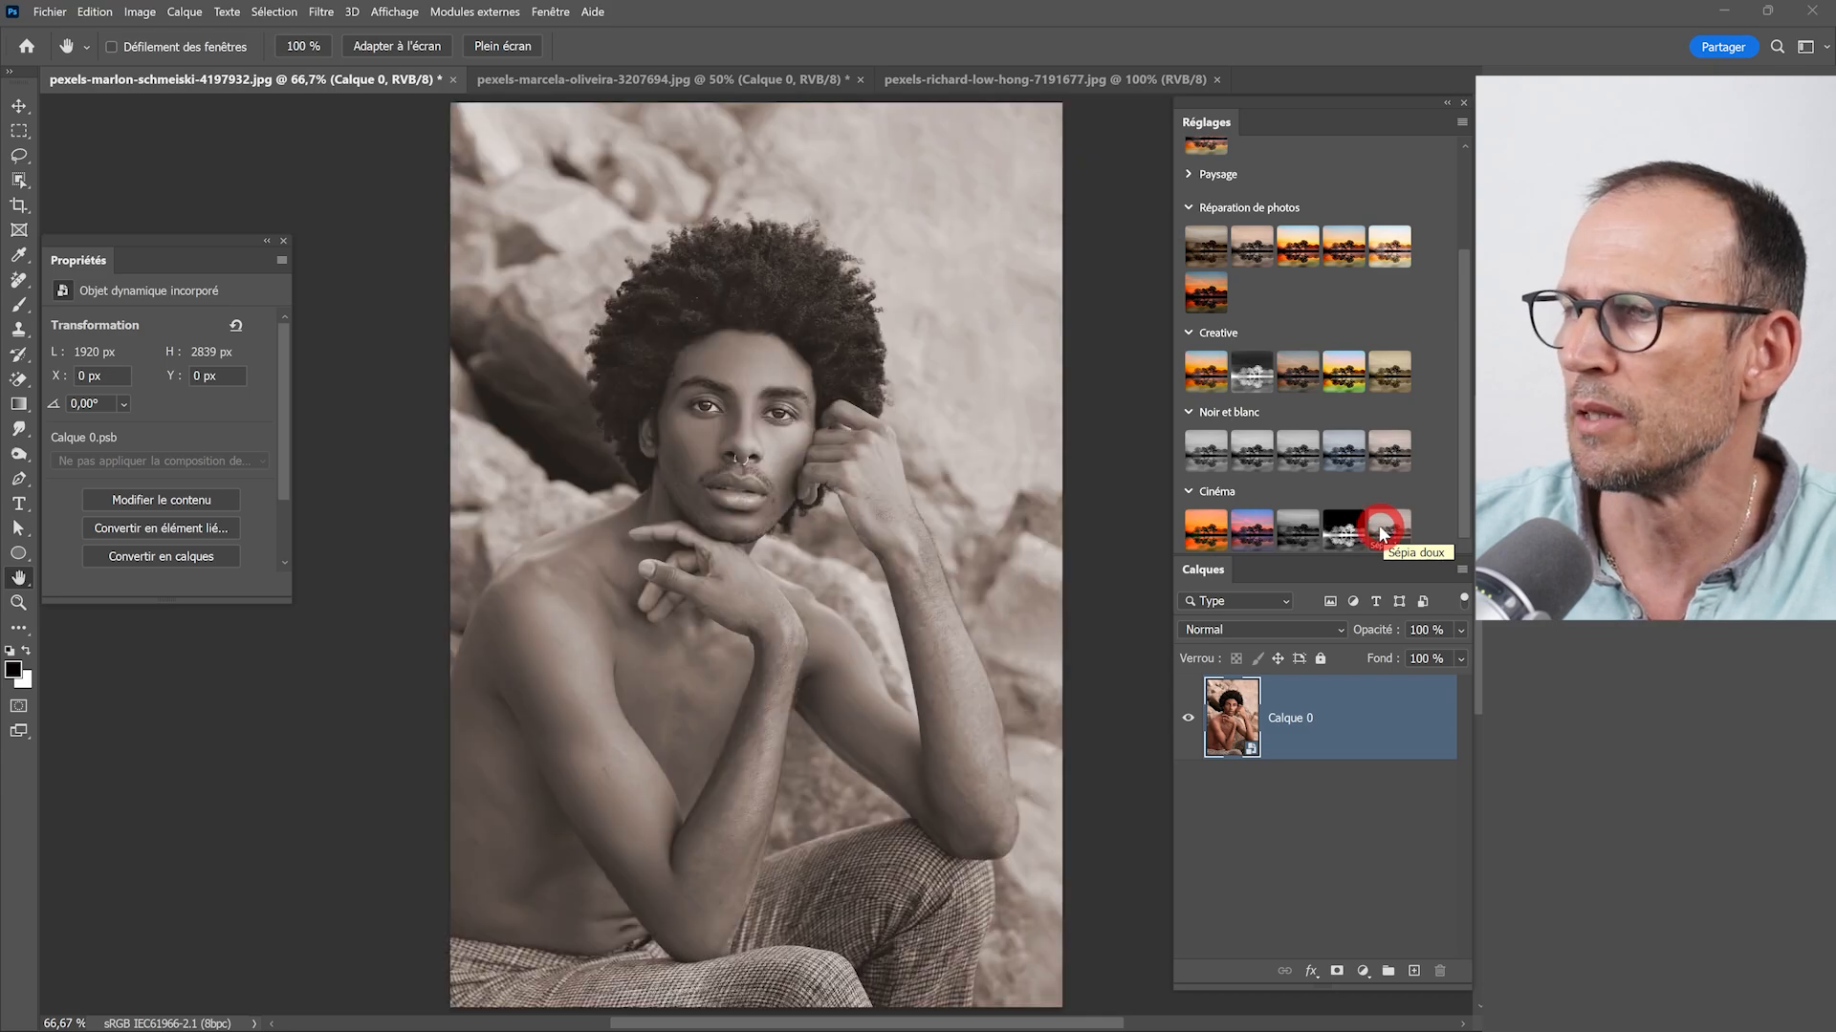
scroll(1271, 410, up, 2)
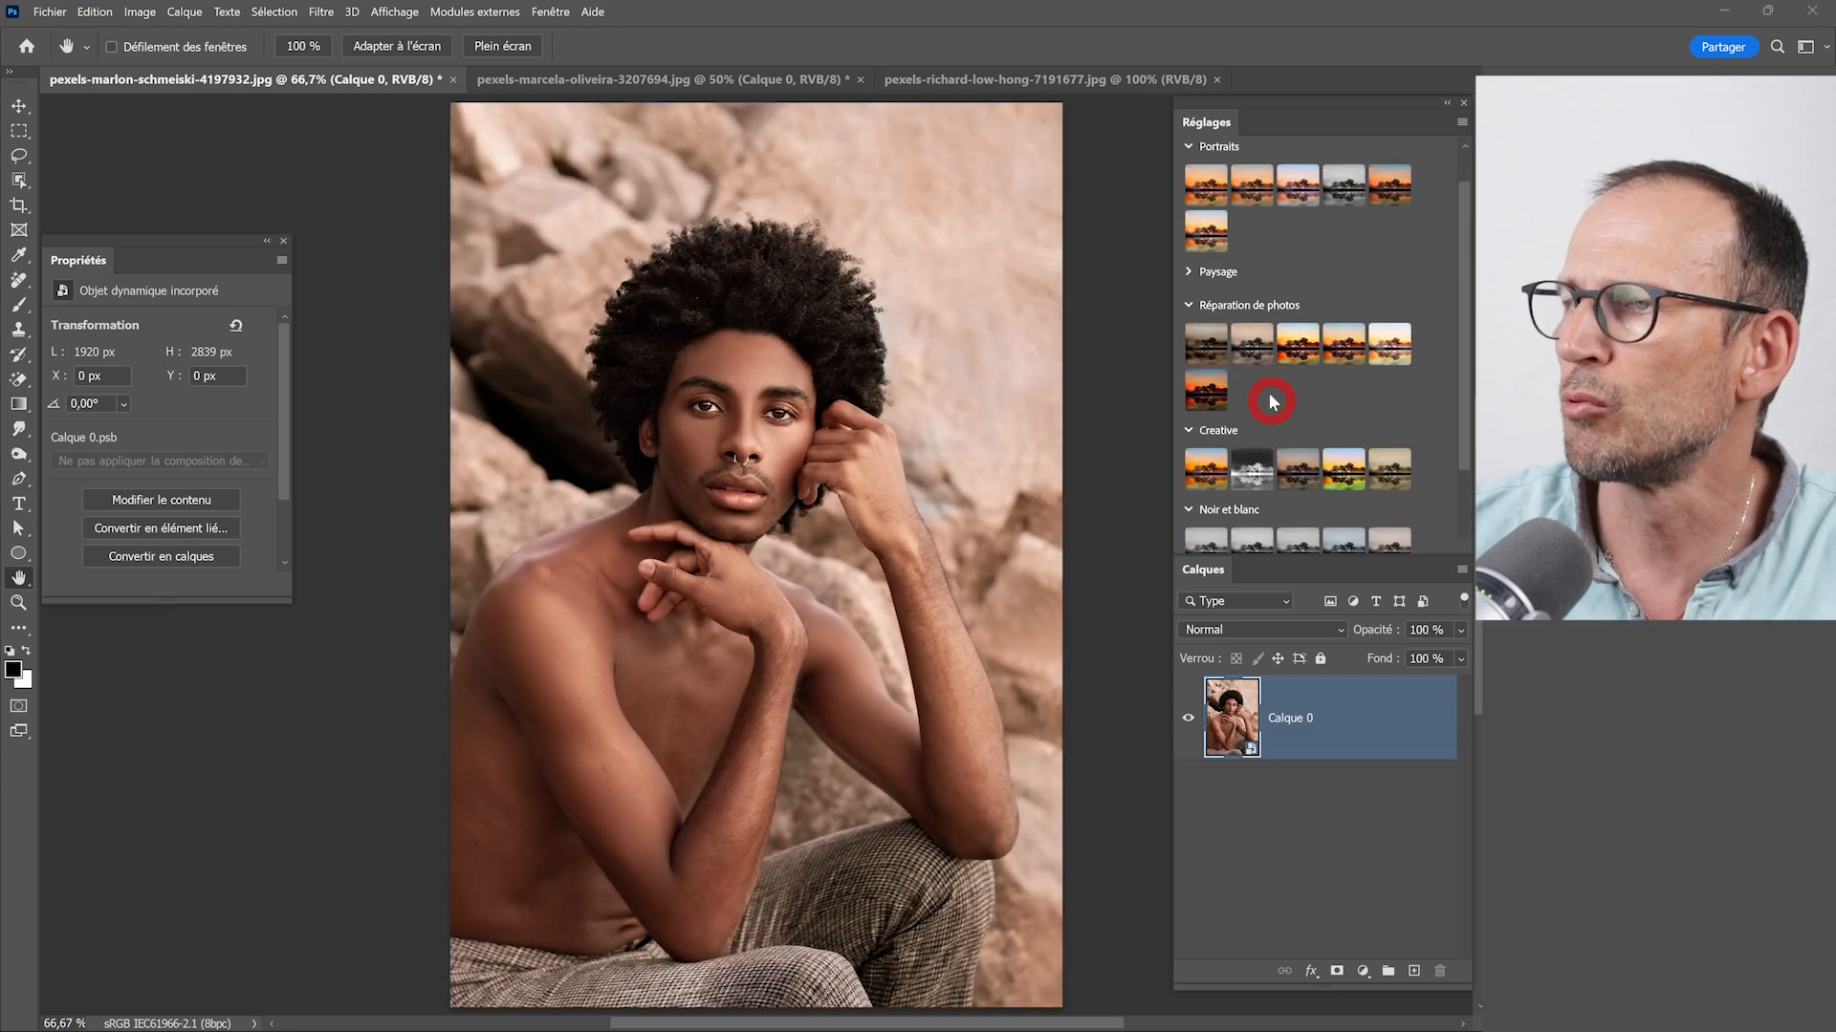
- Expand the Paysage presets and bring up the mountain lake photo to preview them
click(1190, 272)
click(939, 78)
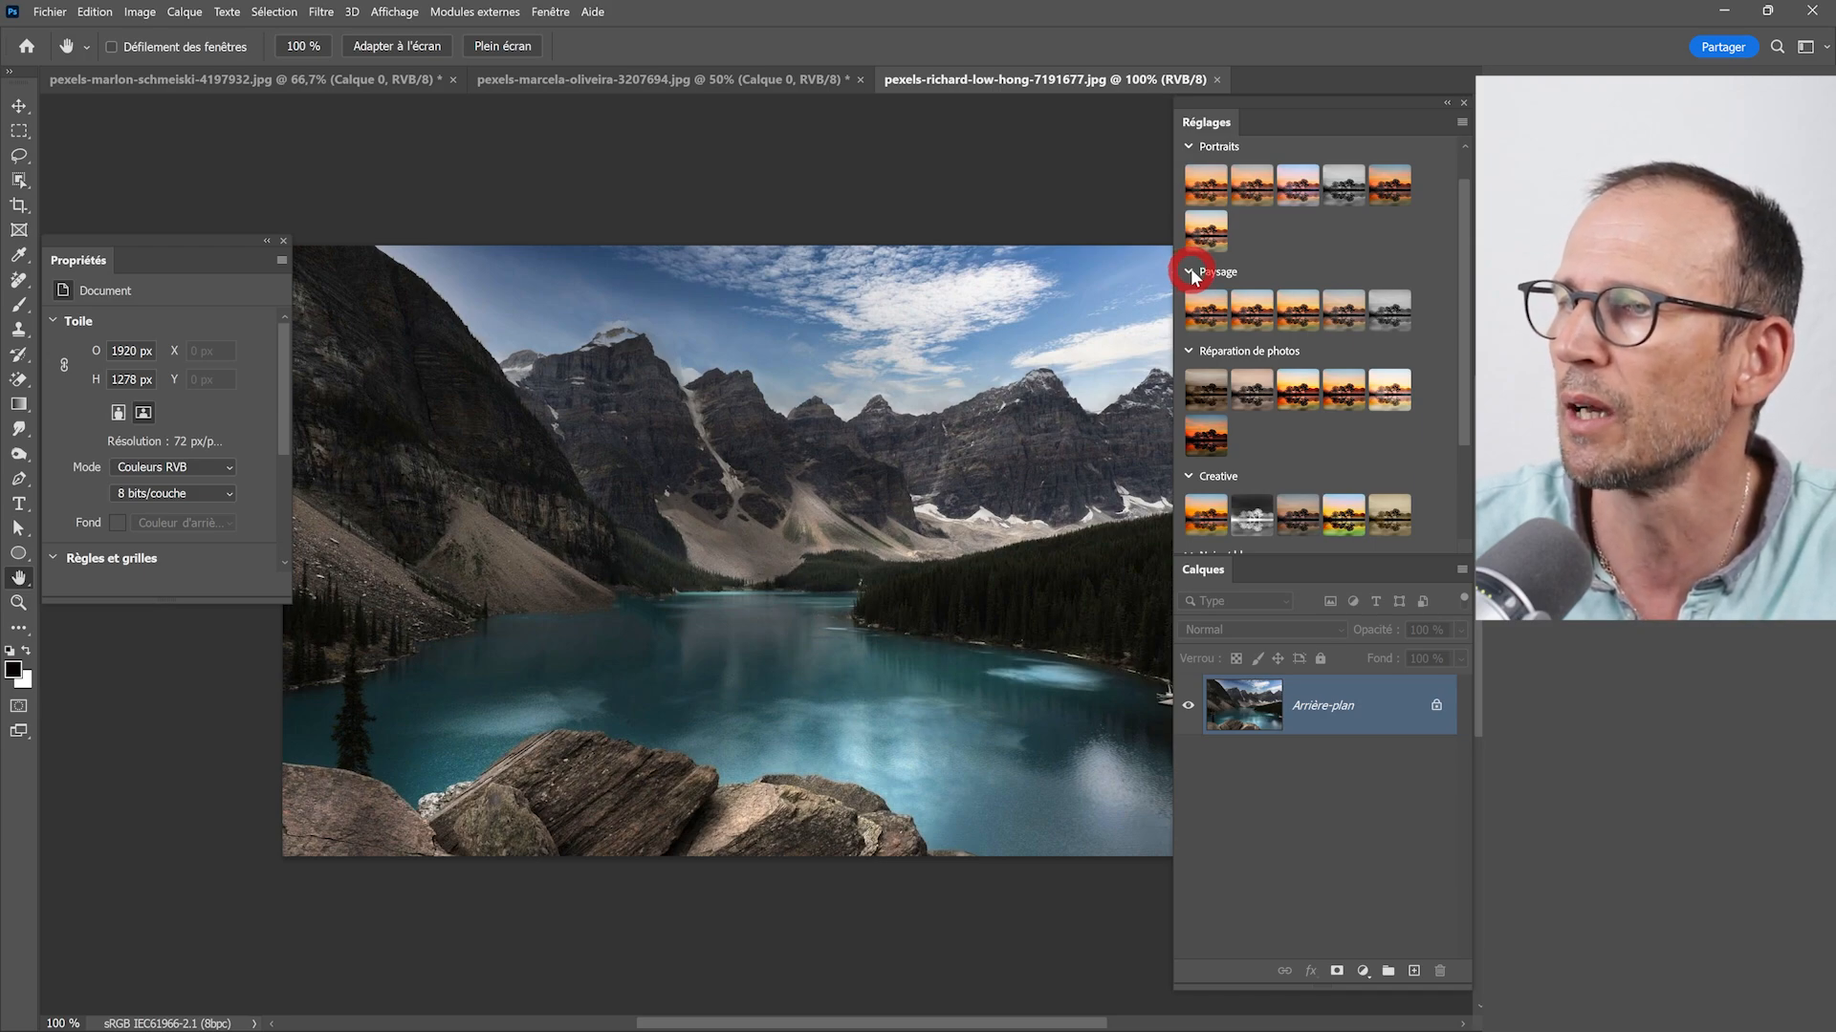
- Return to the portrait photo and apply the "Noir et blanc classique" preset from the Portraits category
click(416, 80)
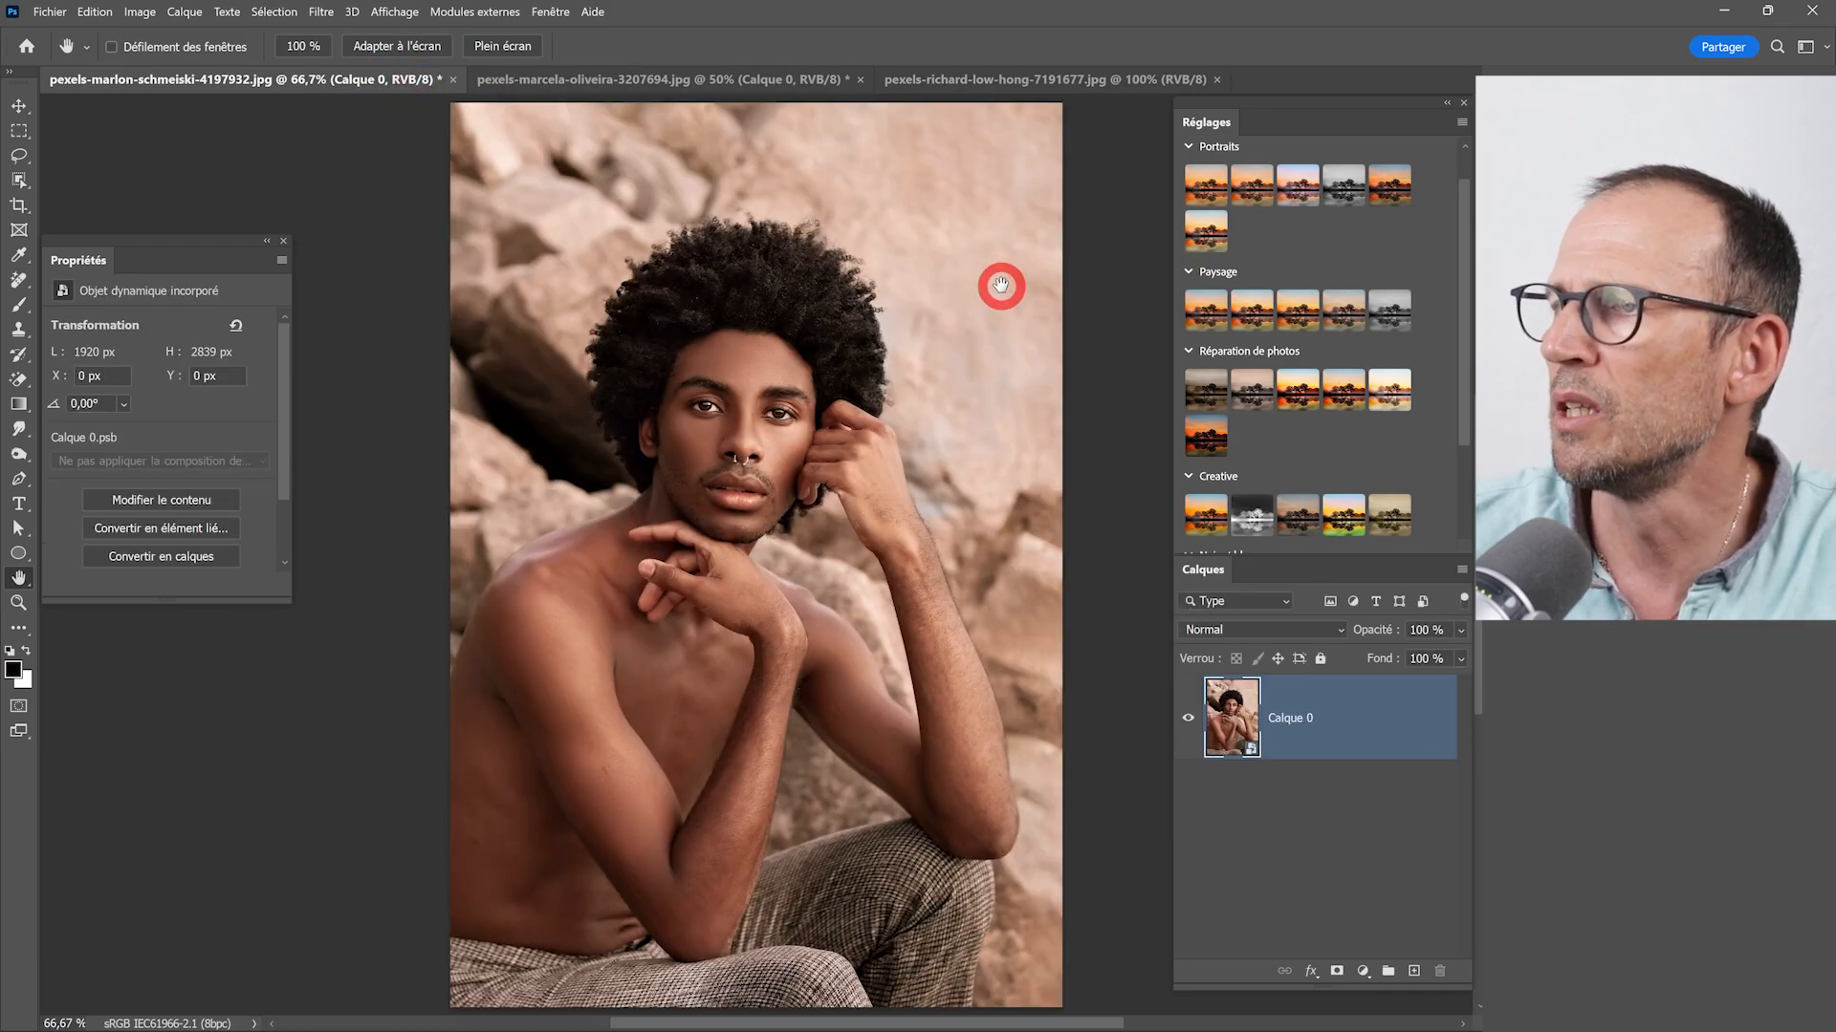
mouse_move(1345, 183)
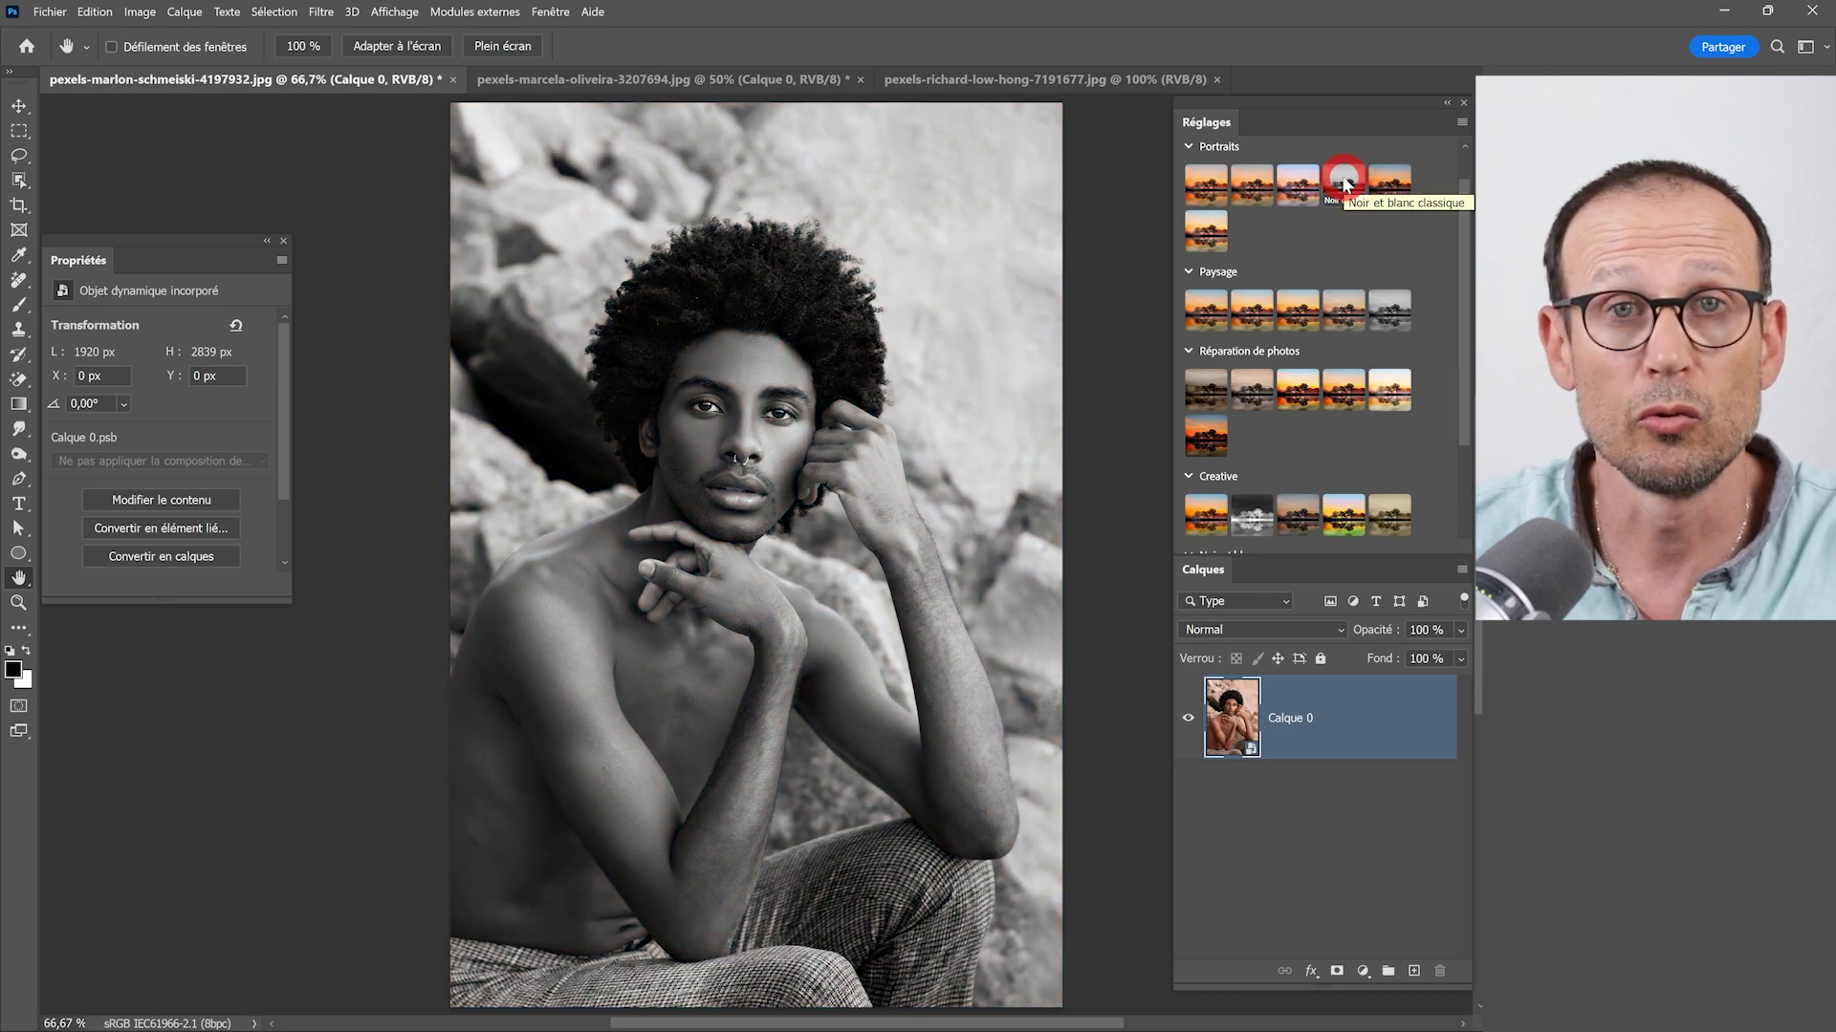
click(1345, 183)
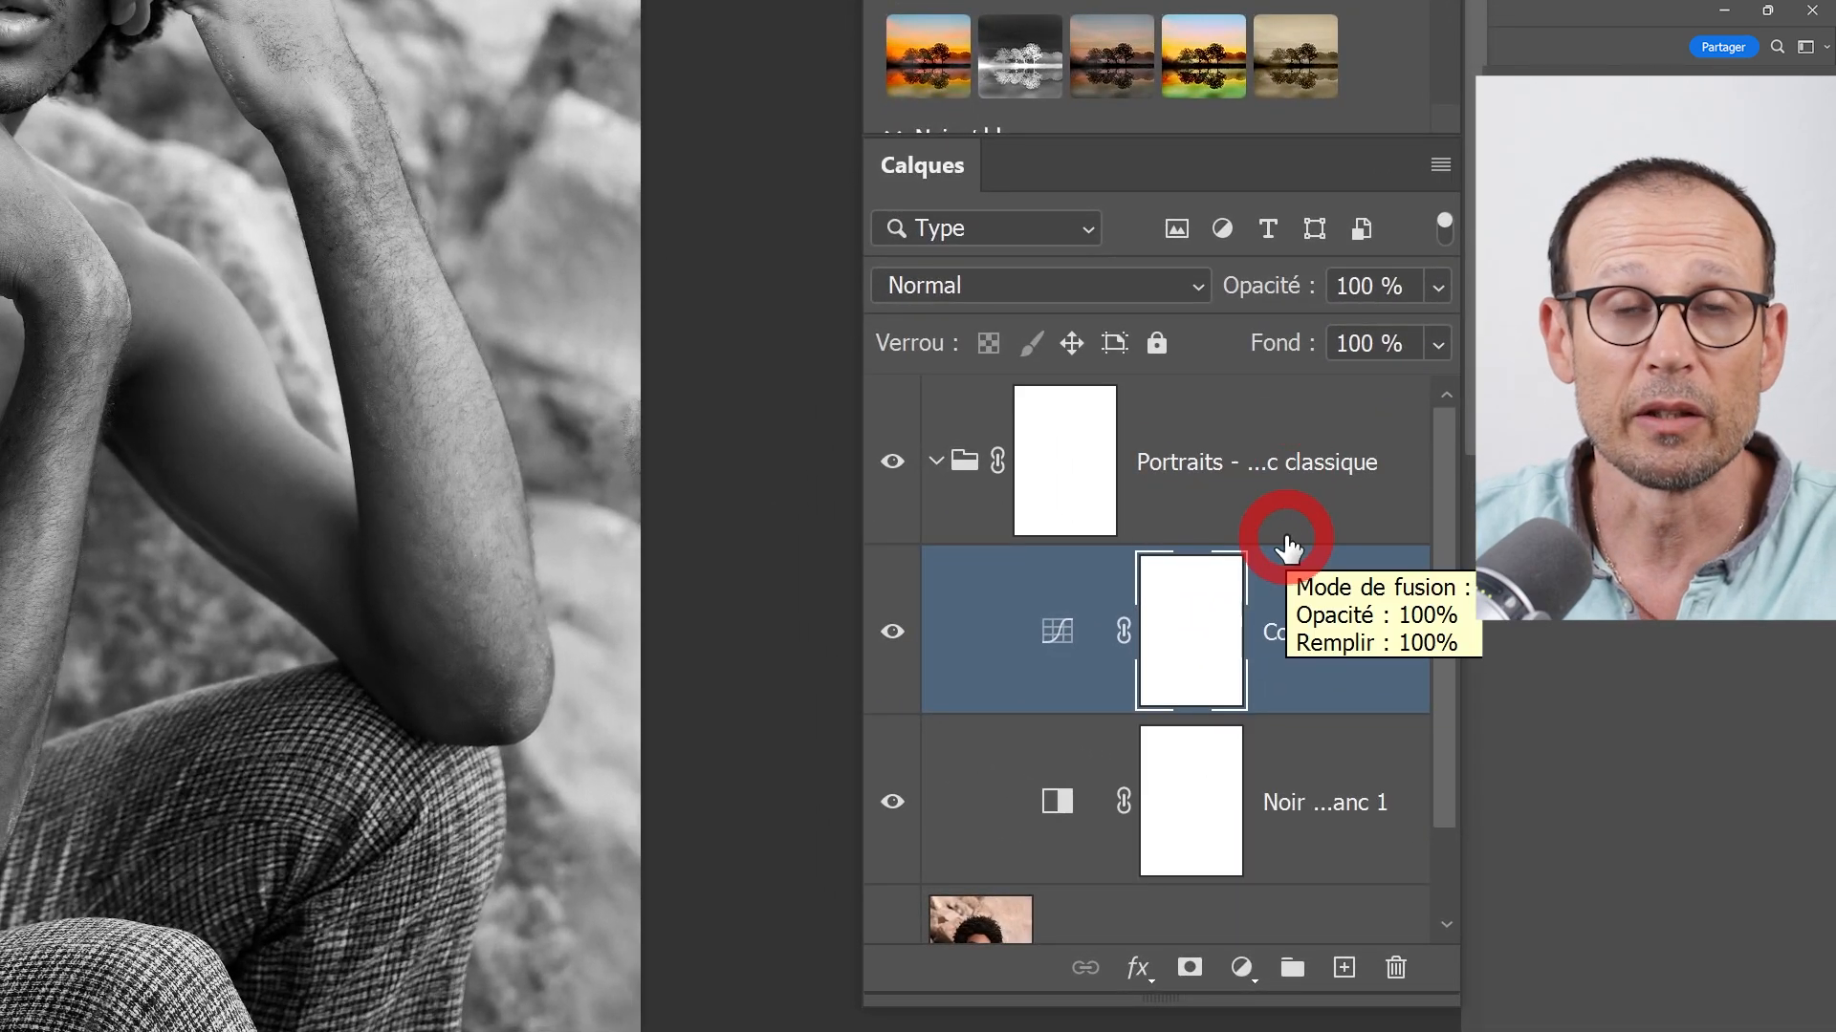
- Examine the settings of the Courbes and Noir et blanc adjustment layers inside the applied preset's group
scroll(1287, 547, down, 2)
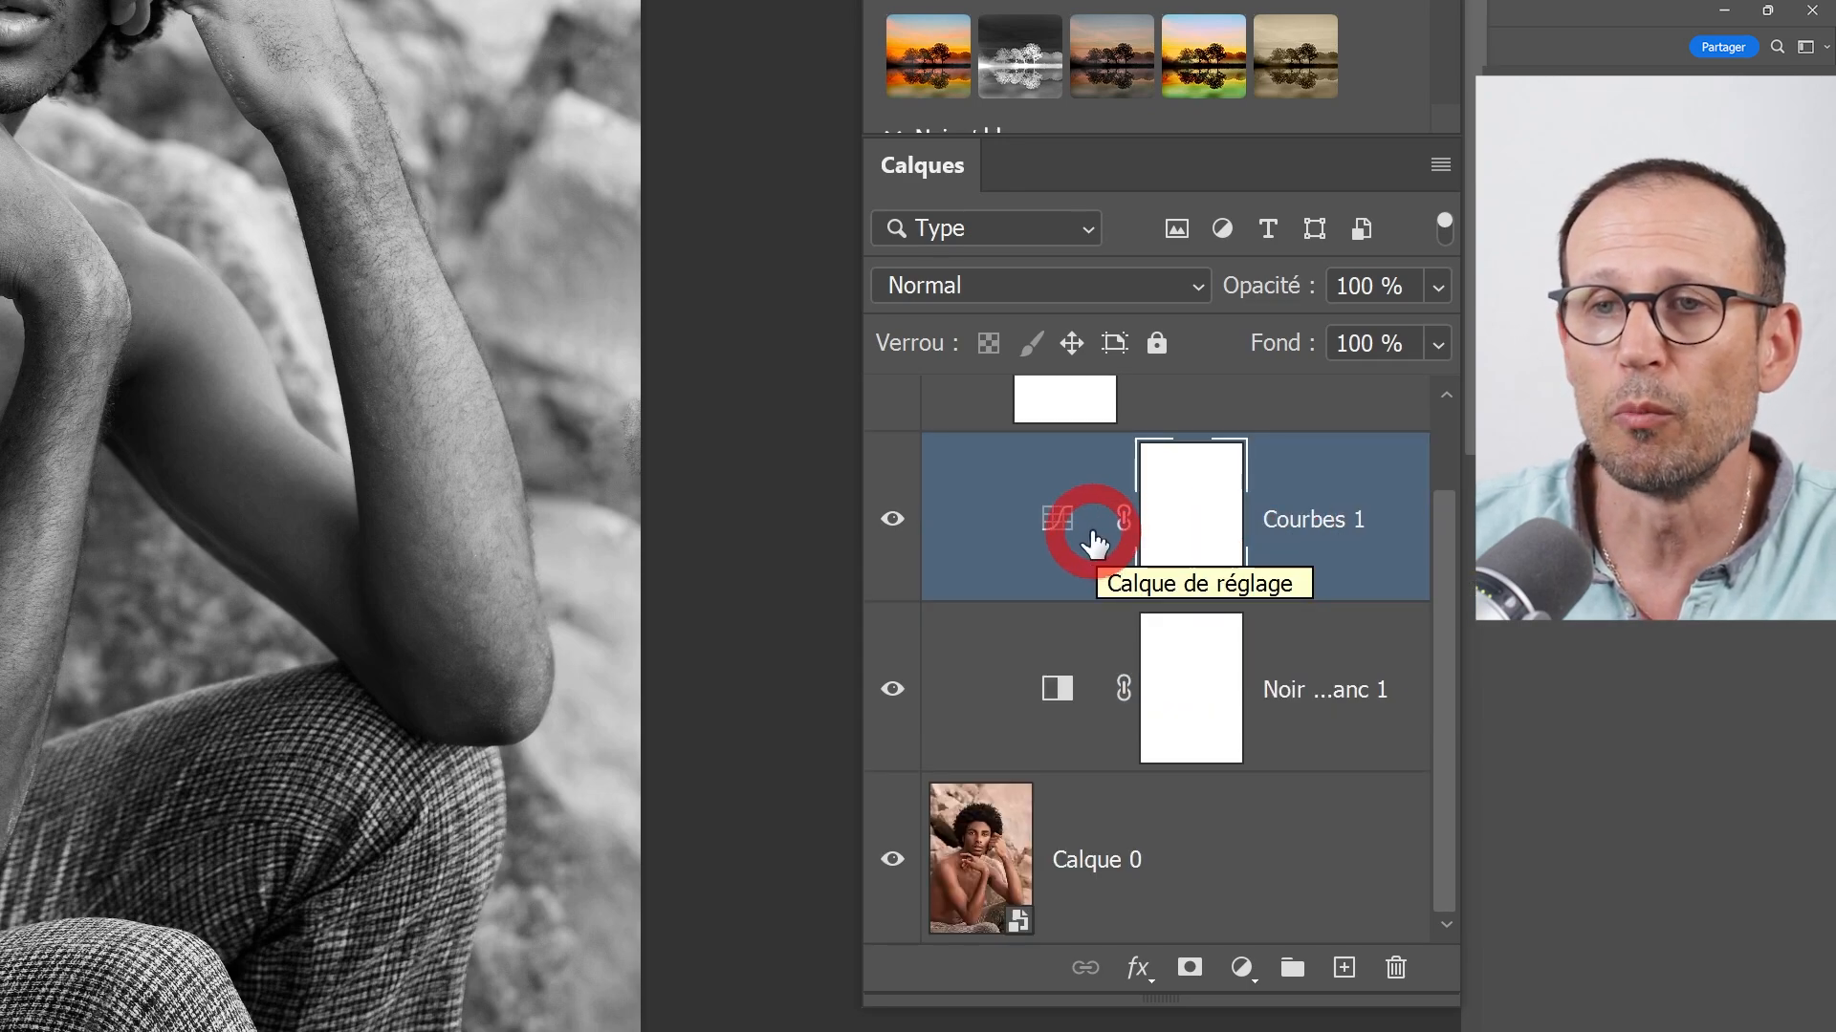
click(1023, 552)
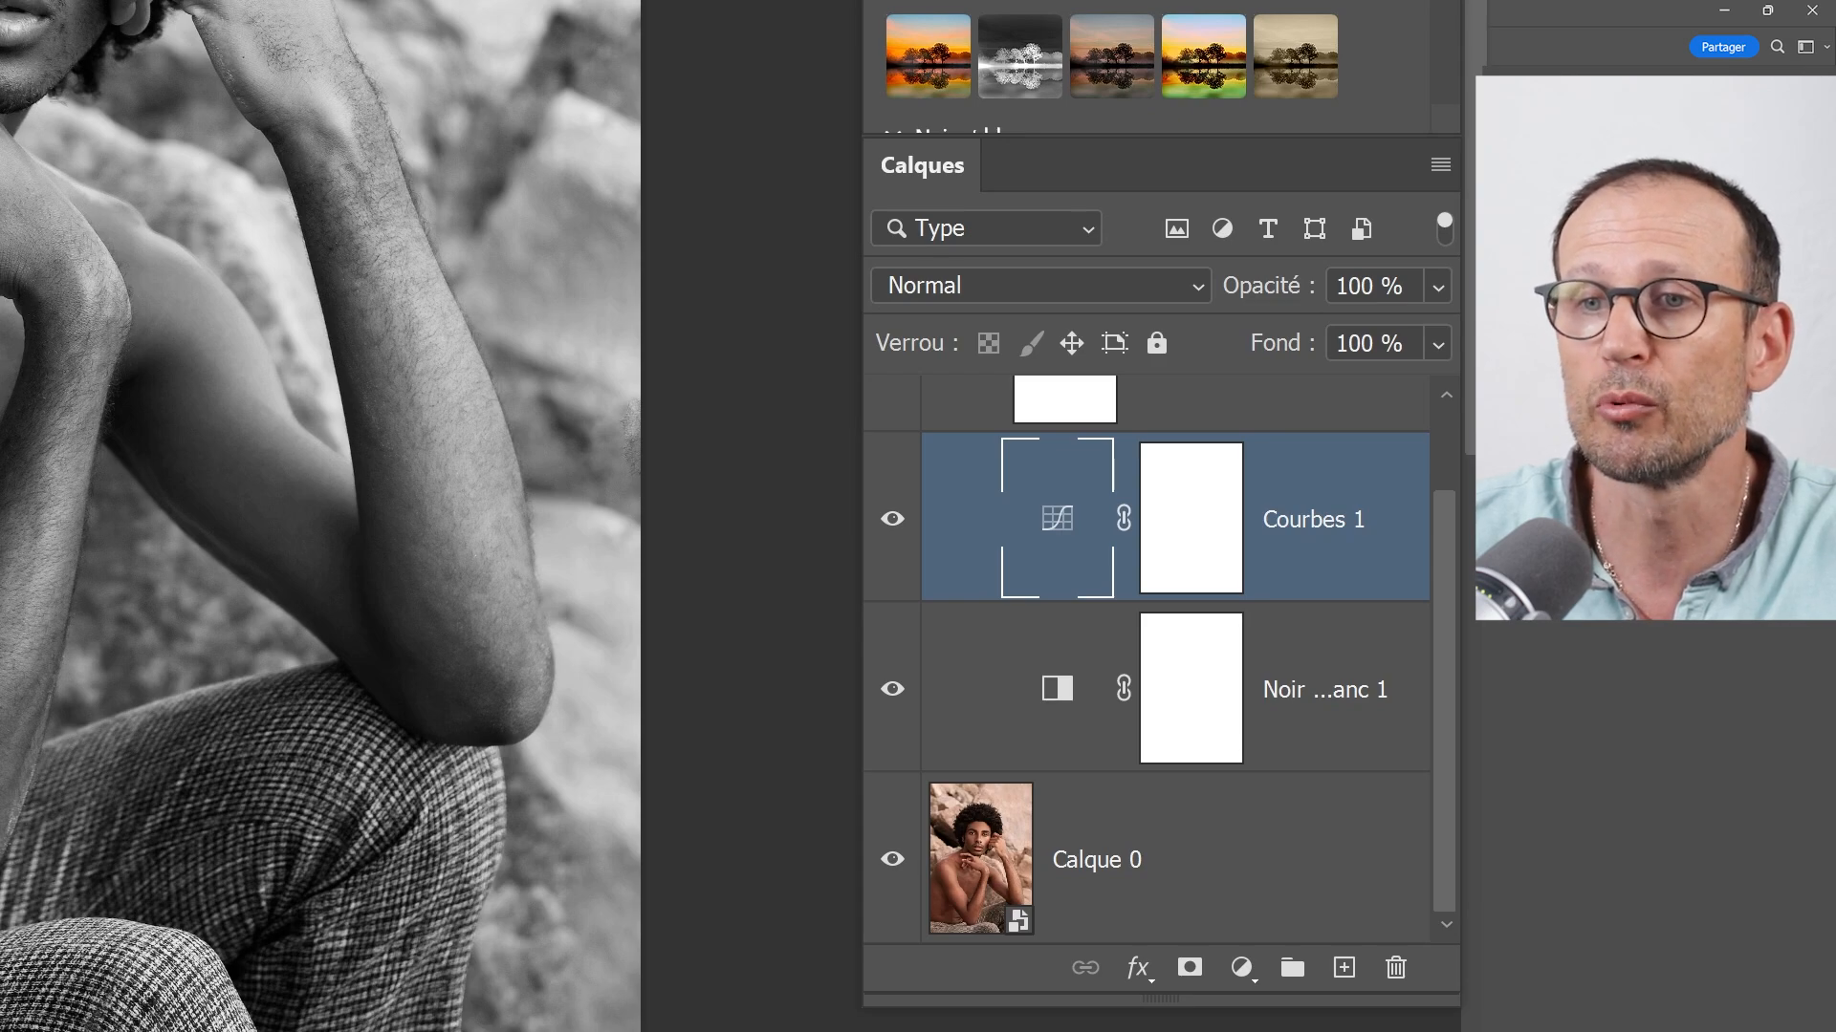
click(1037, 690)
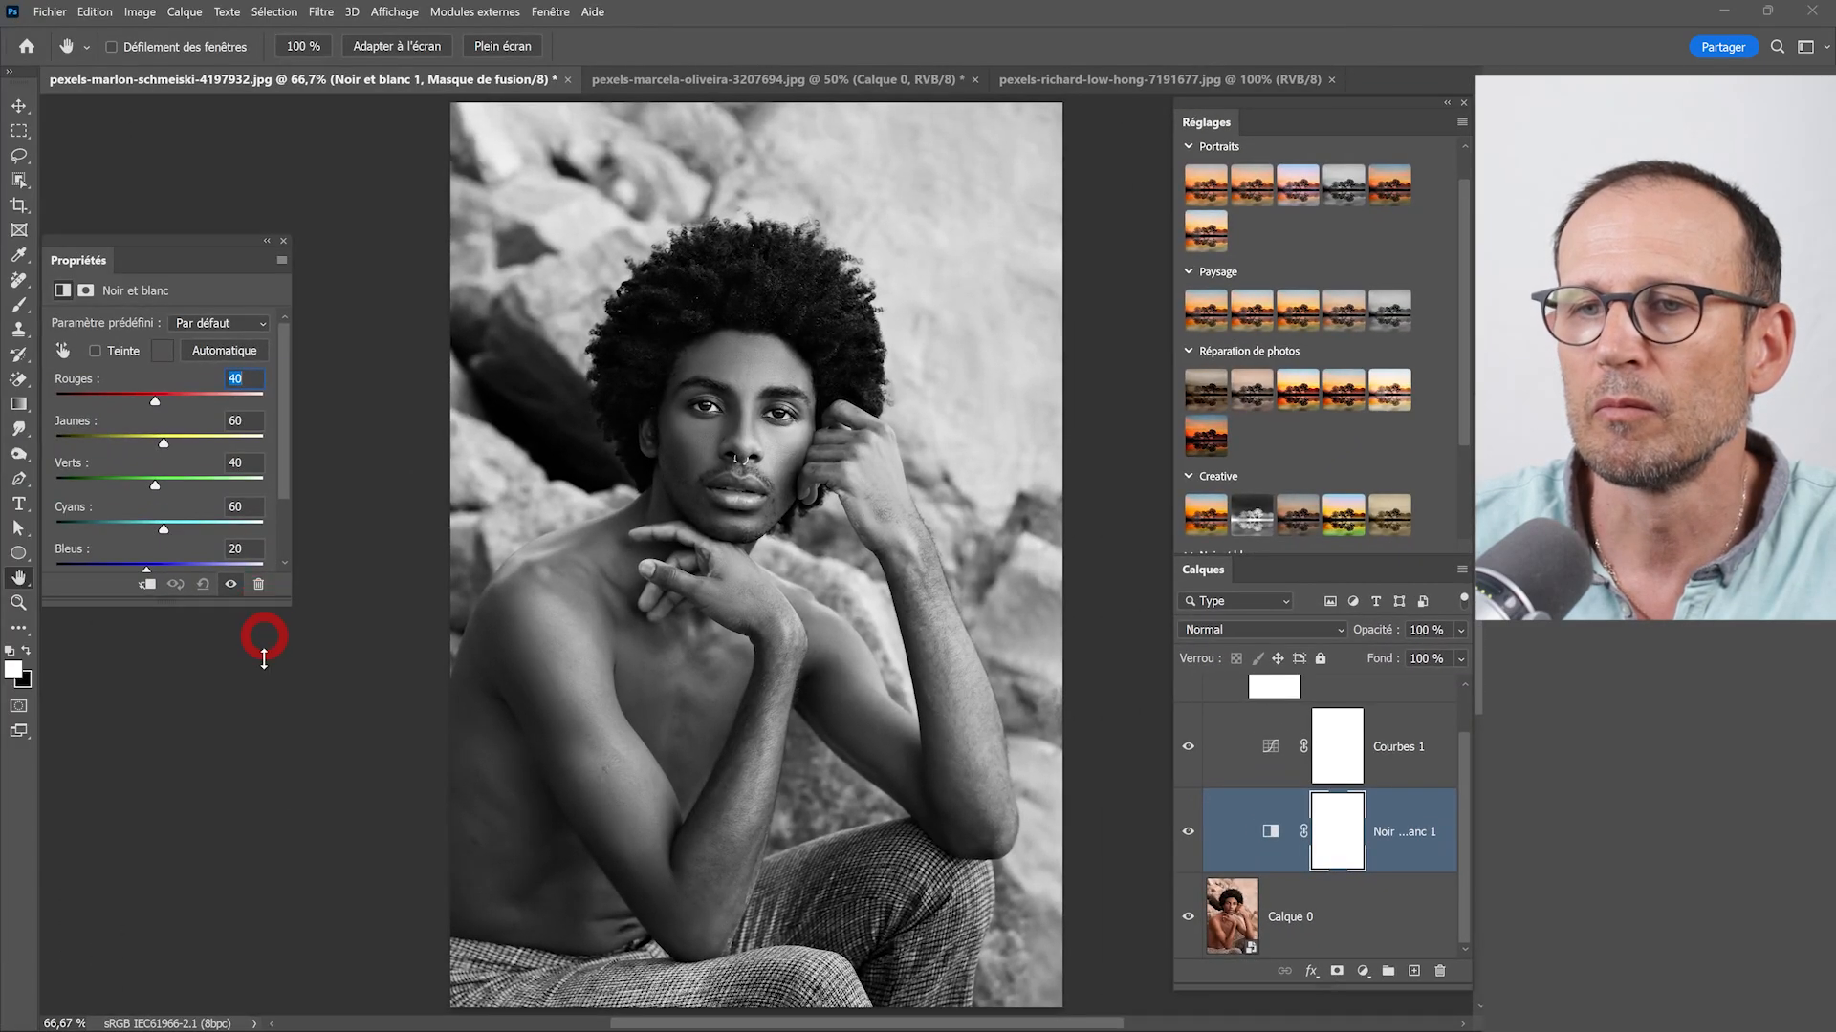
click(1061, 531)
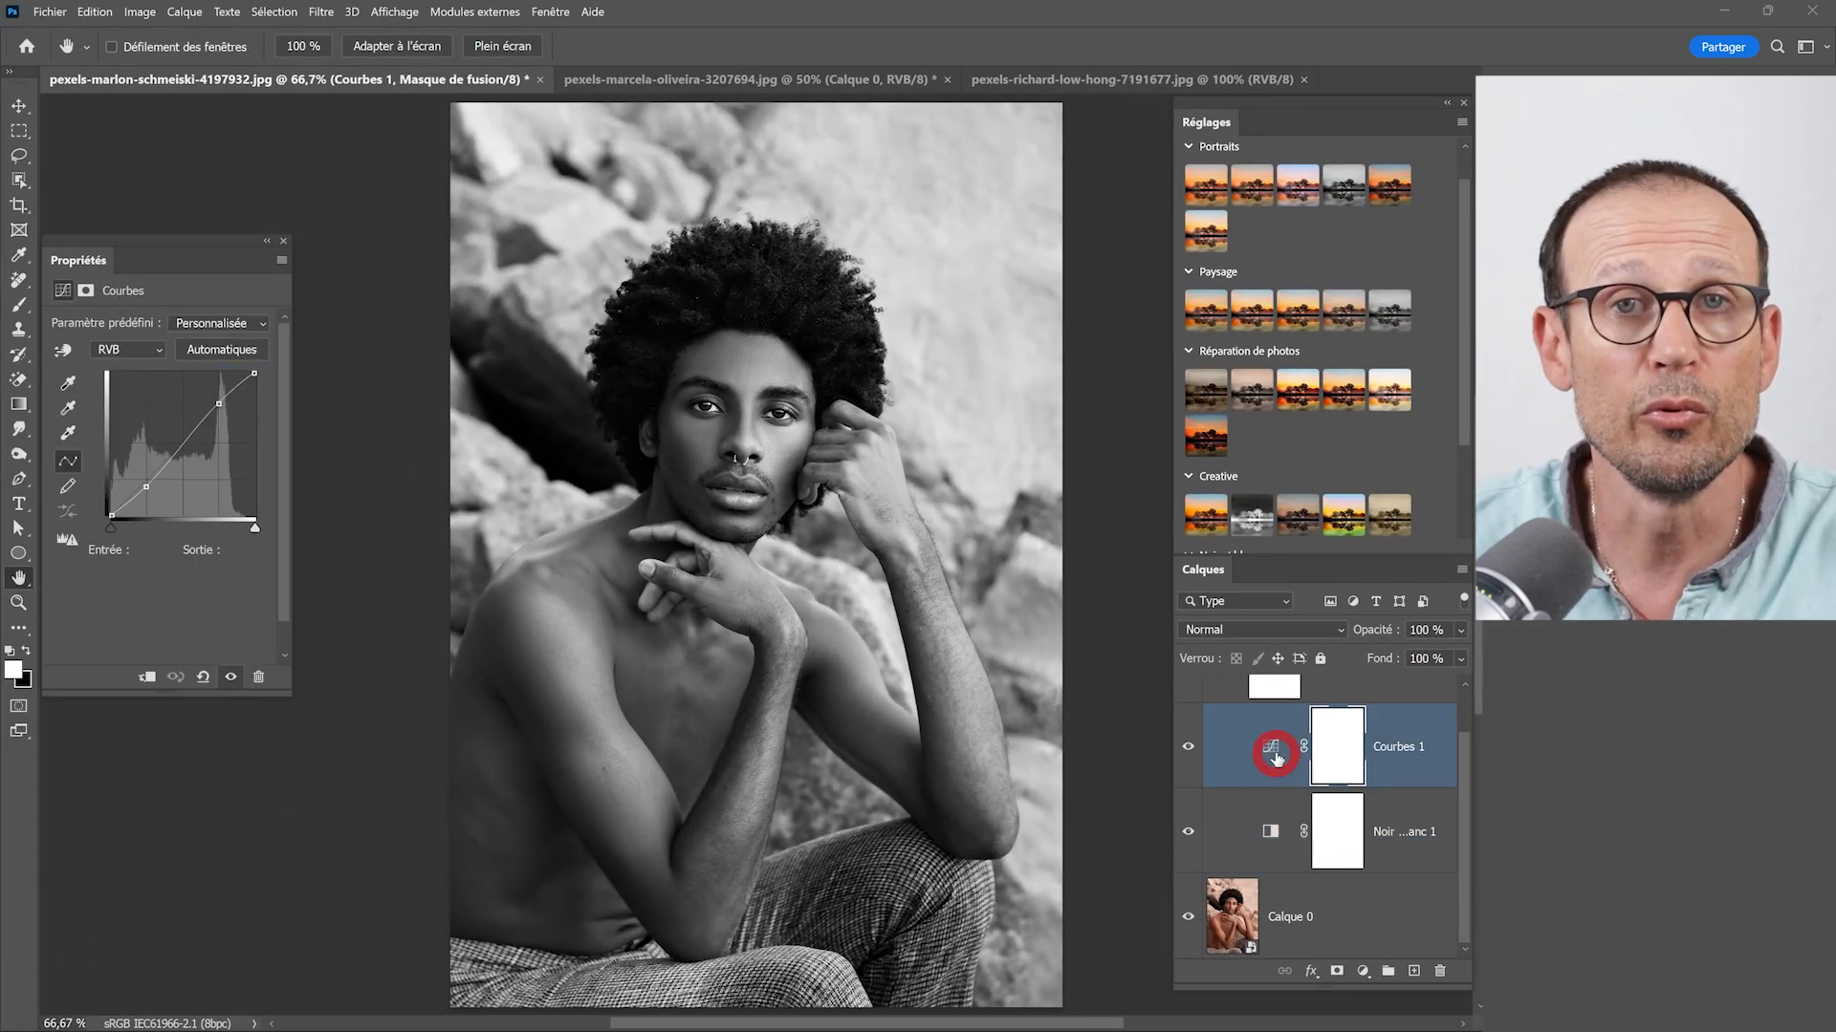
click(148, 487)
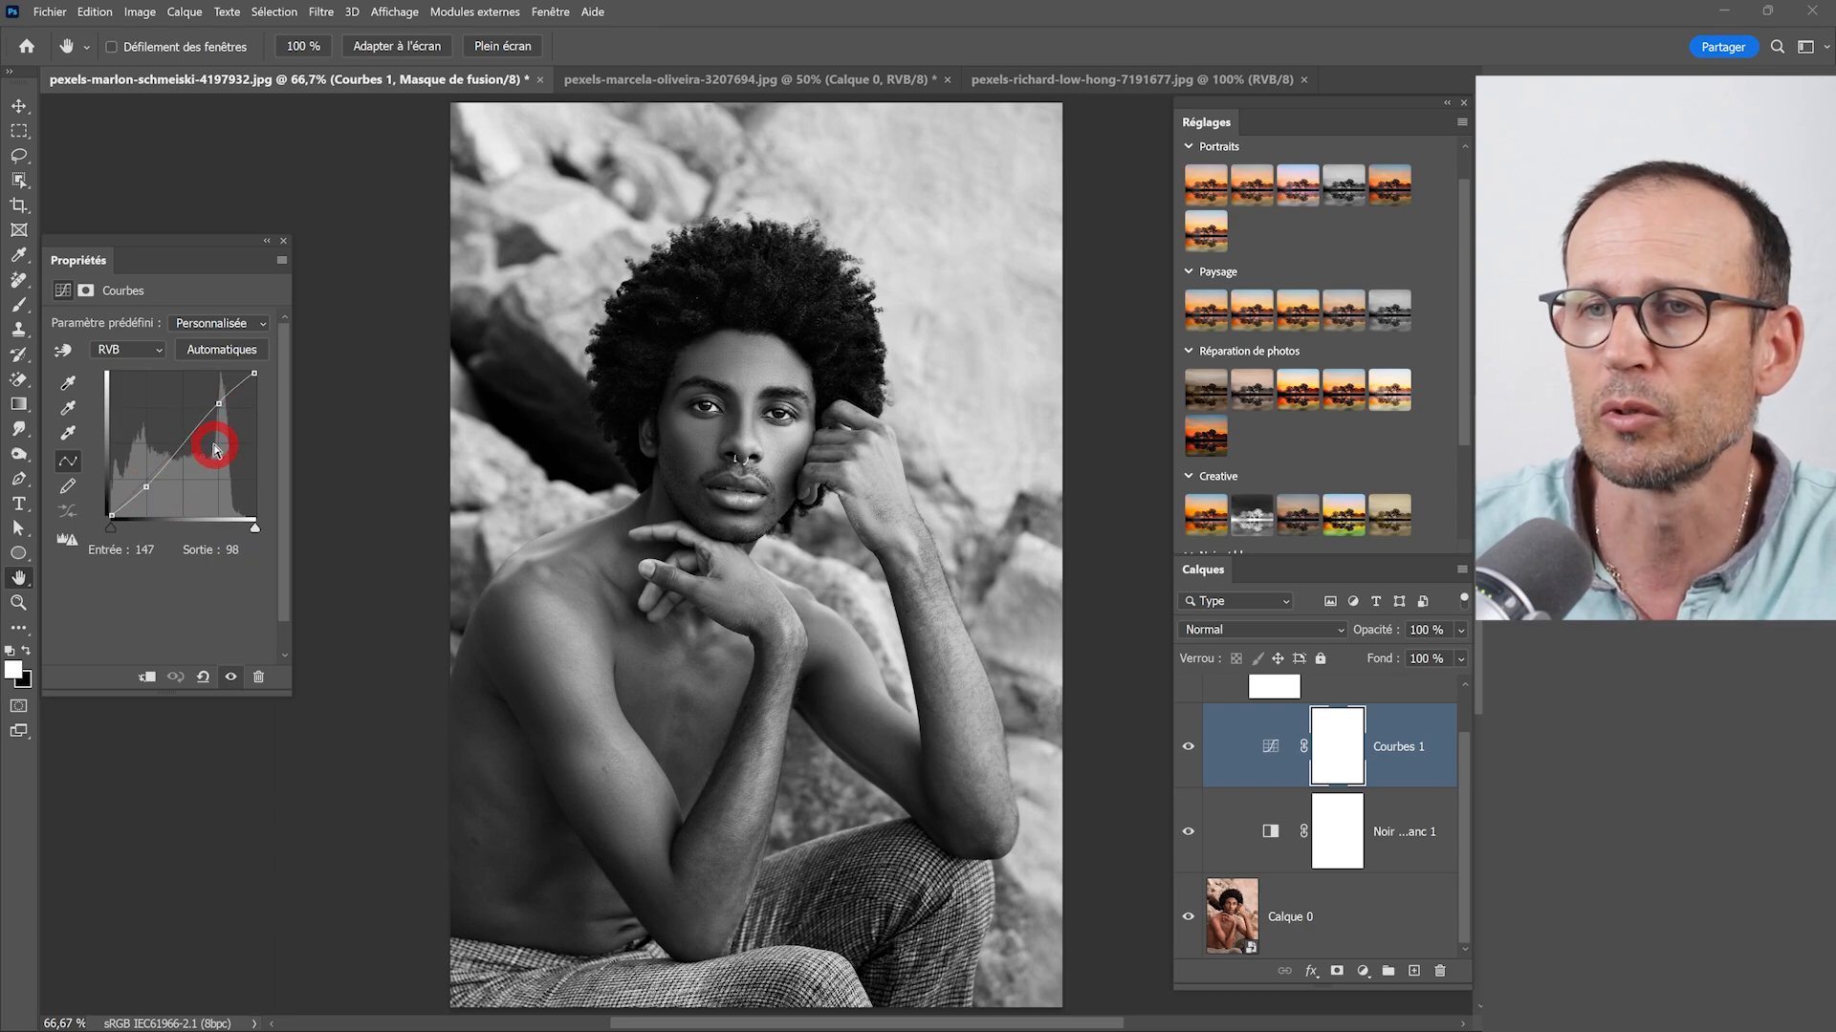
- Collapse the "Portraits - Noir et blanc classique" layer group
scroll(1212, 717, up, 1)
click(1210, 718)
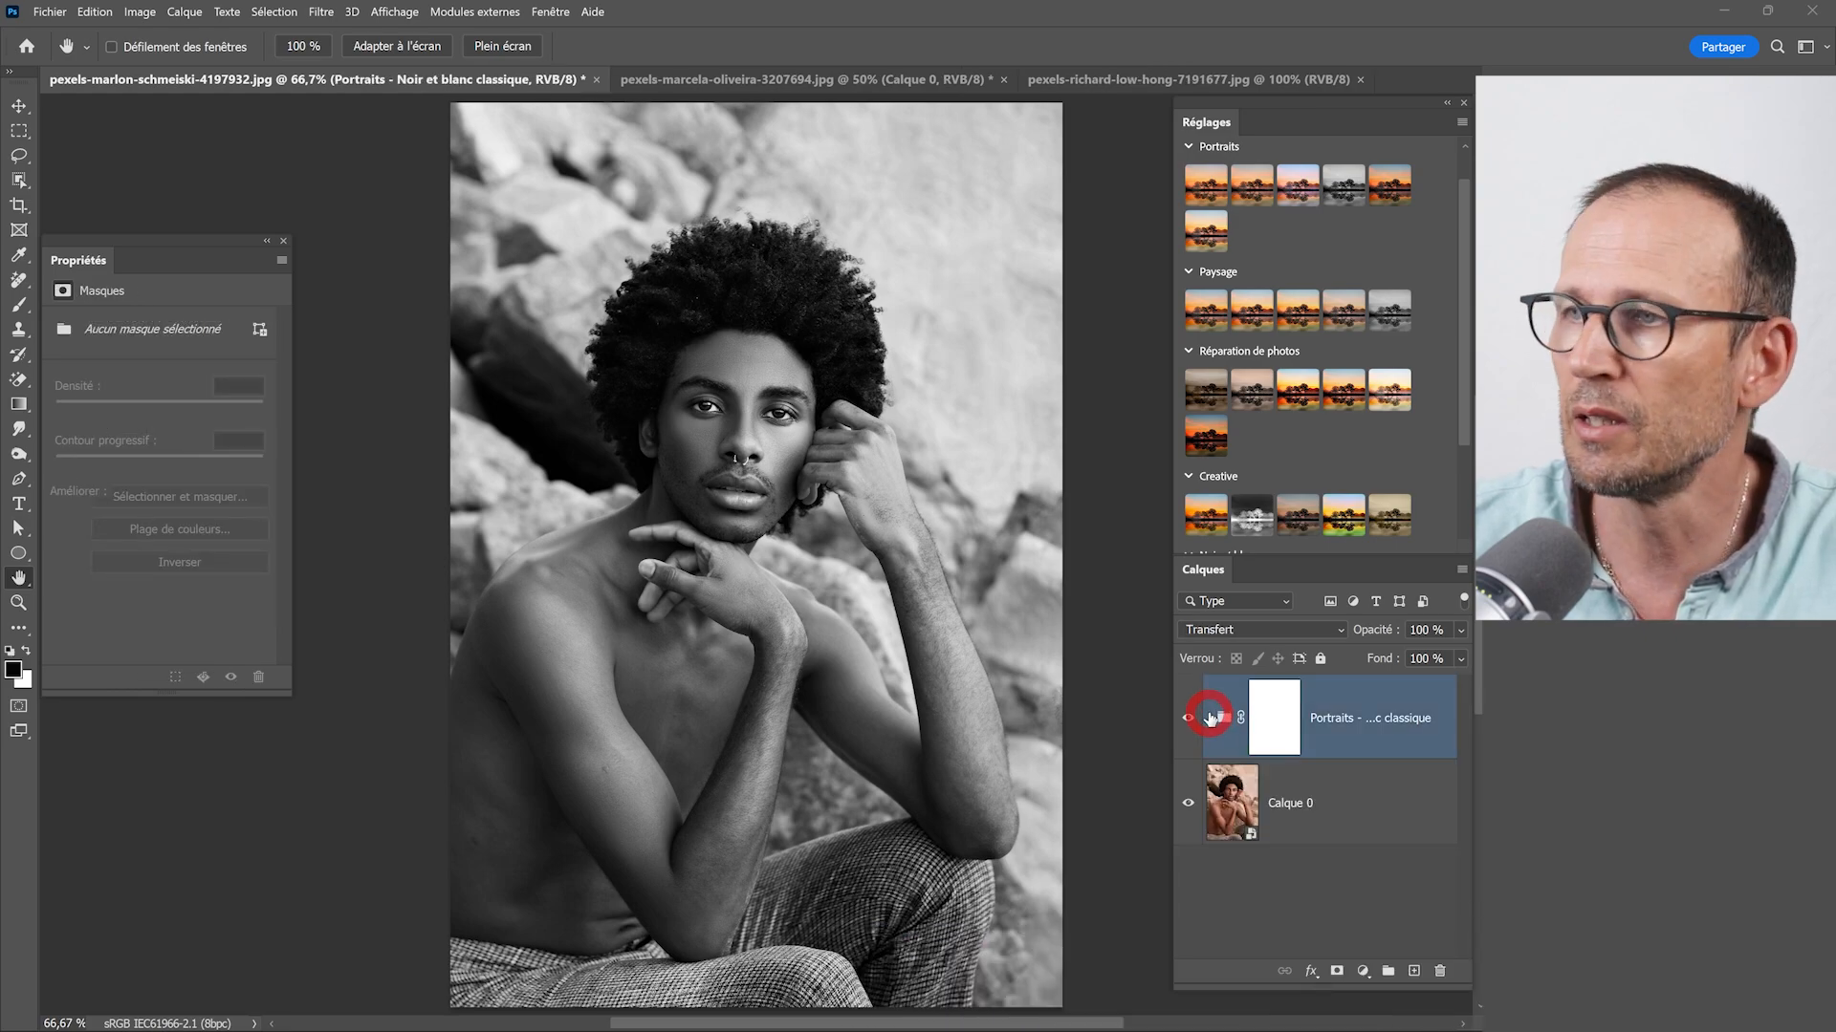
click(1251, 401)
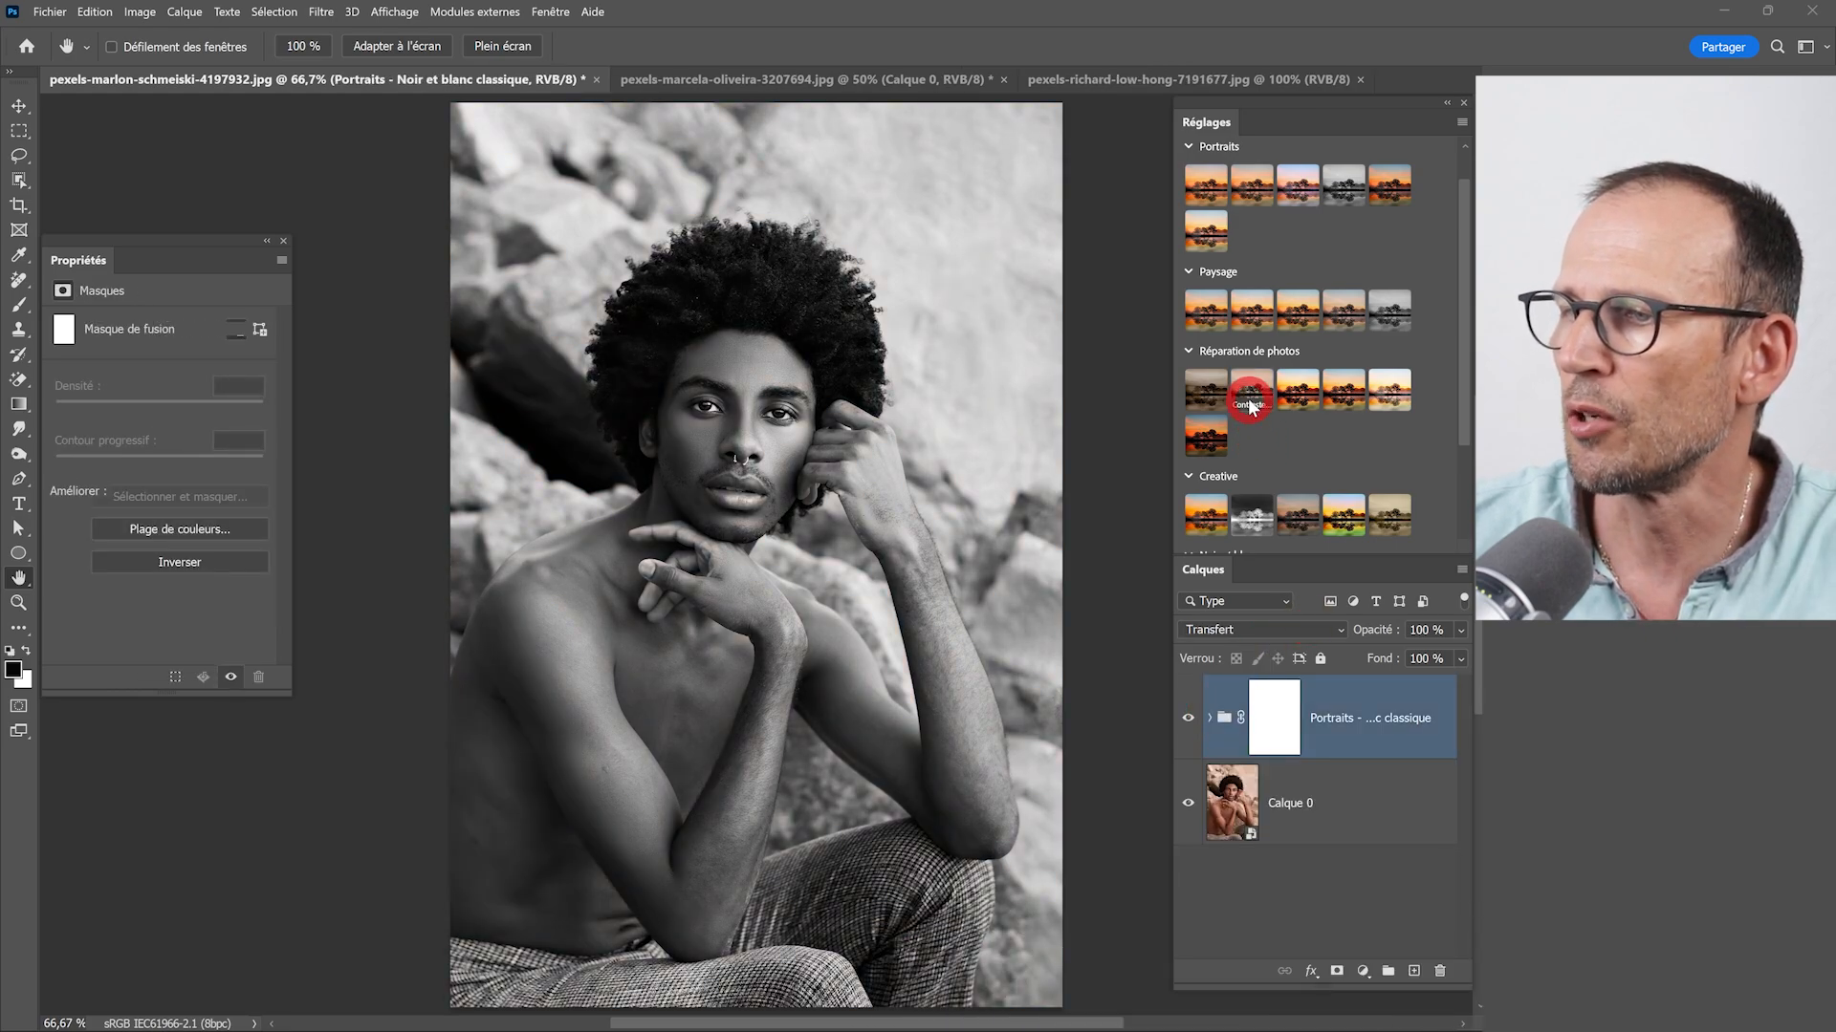
- Apply the "Contraste chaud" preset from the Réparation de photos category above the black-and-white group and collapse its layer group
click(1191, 675)
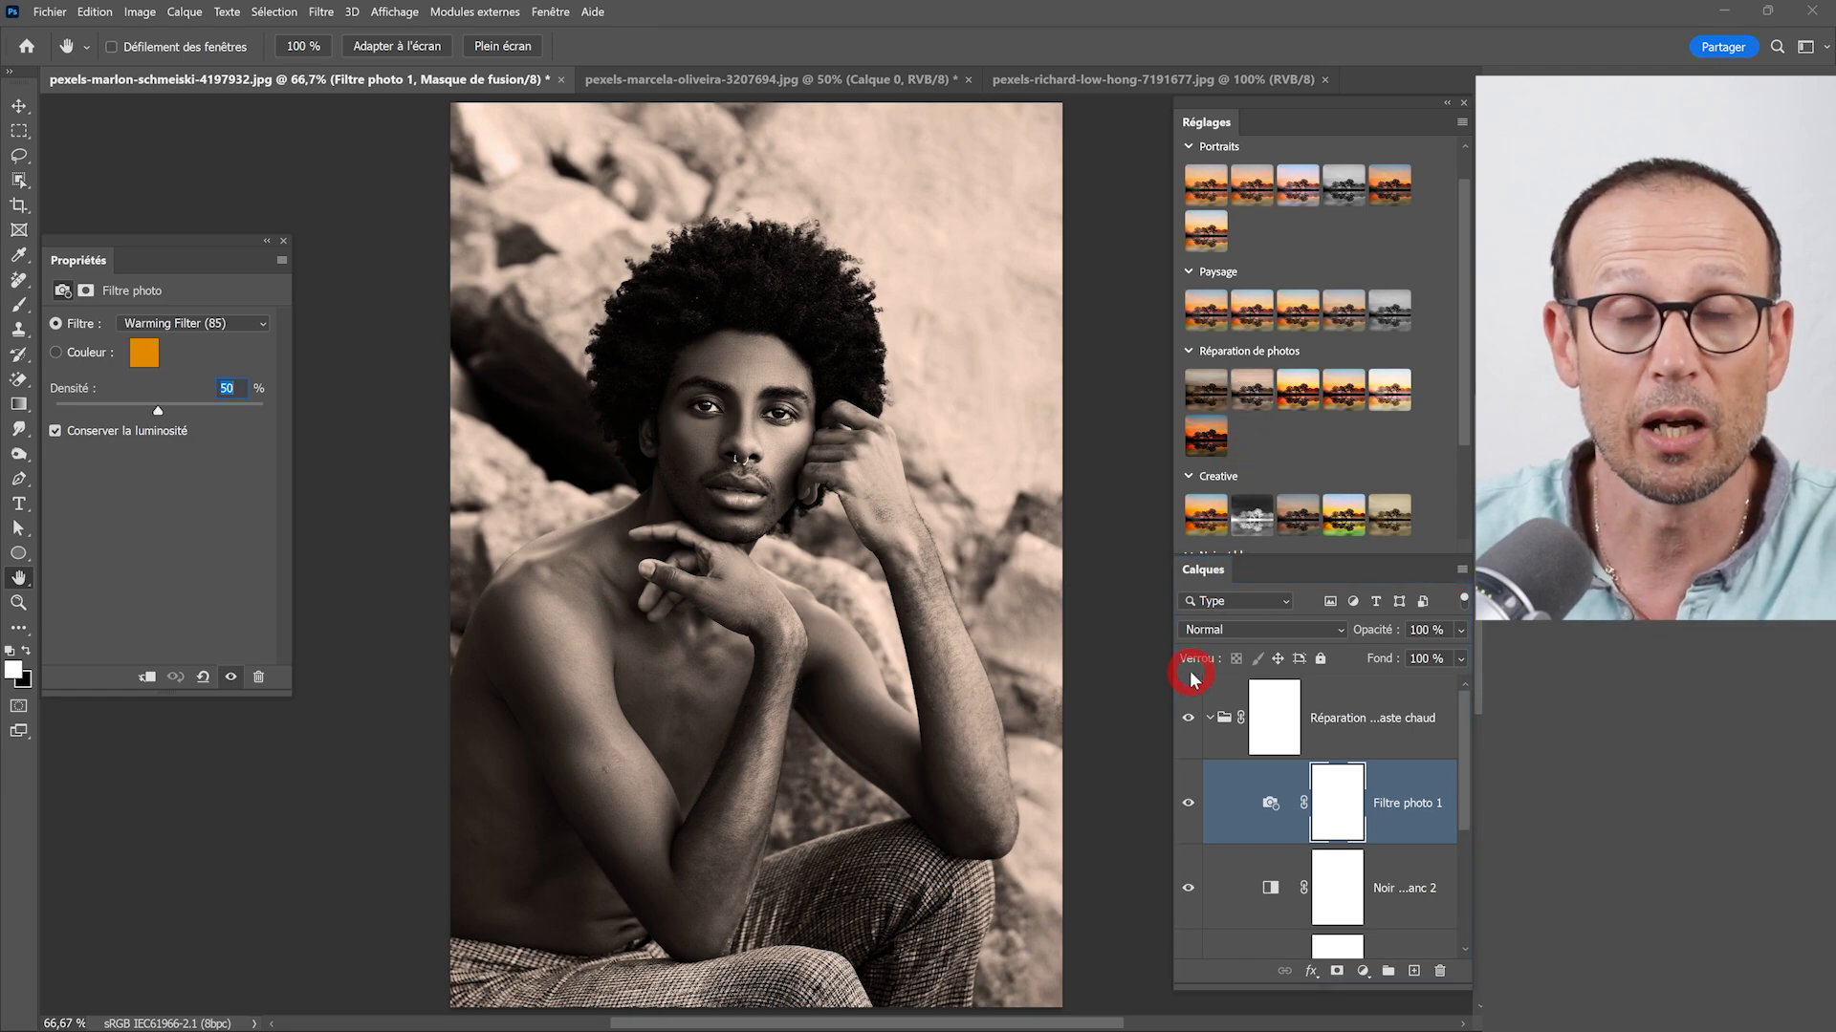
click(1210, 718)
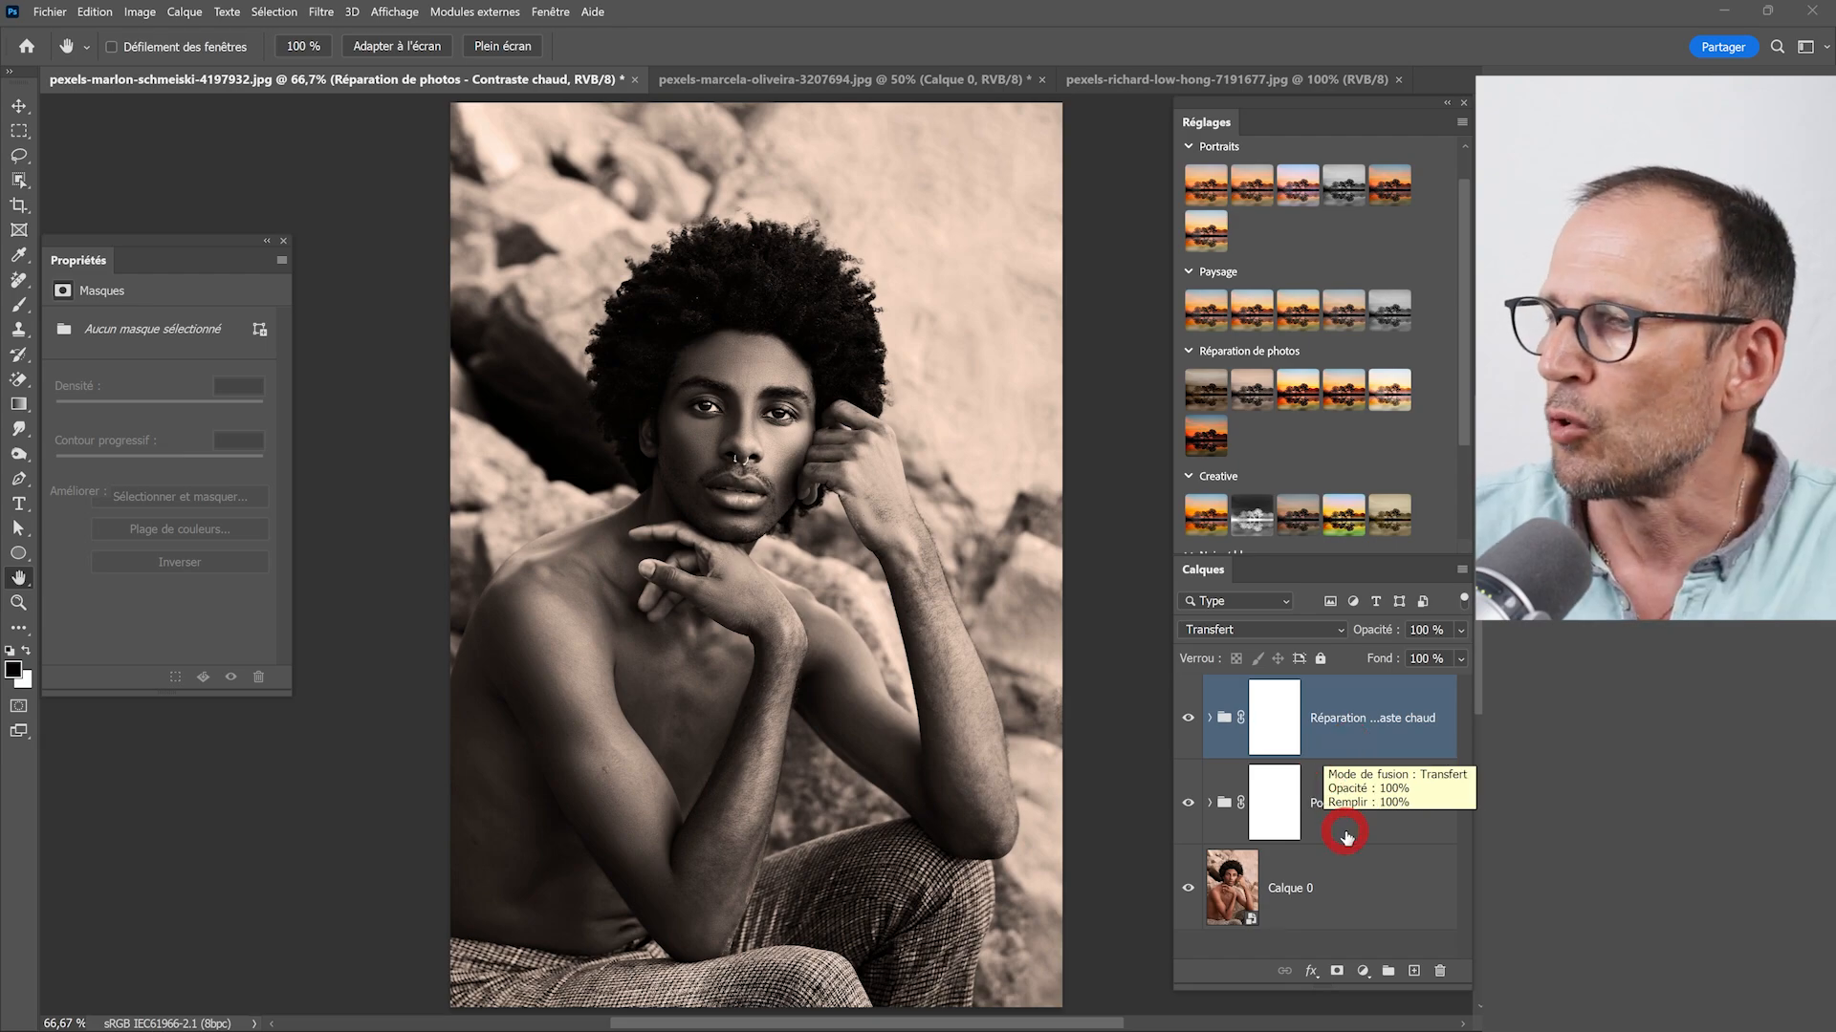
- Delete both preset groups, Contraste chaud and Noir et blanc classique, keeping only the portrait's Calque 0
drag(1344, 750, 1446, 971)
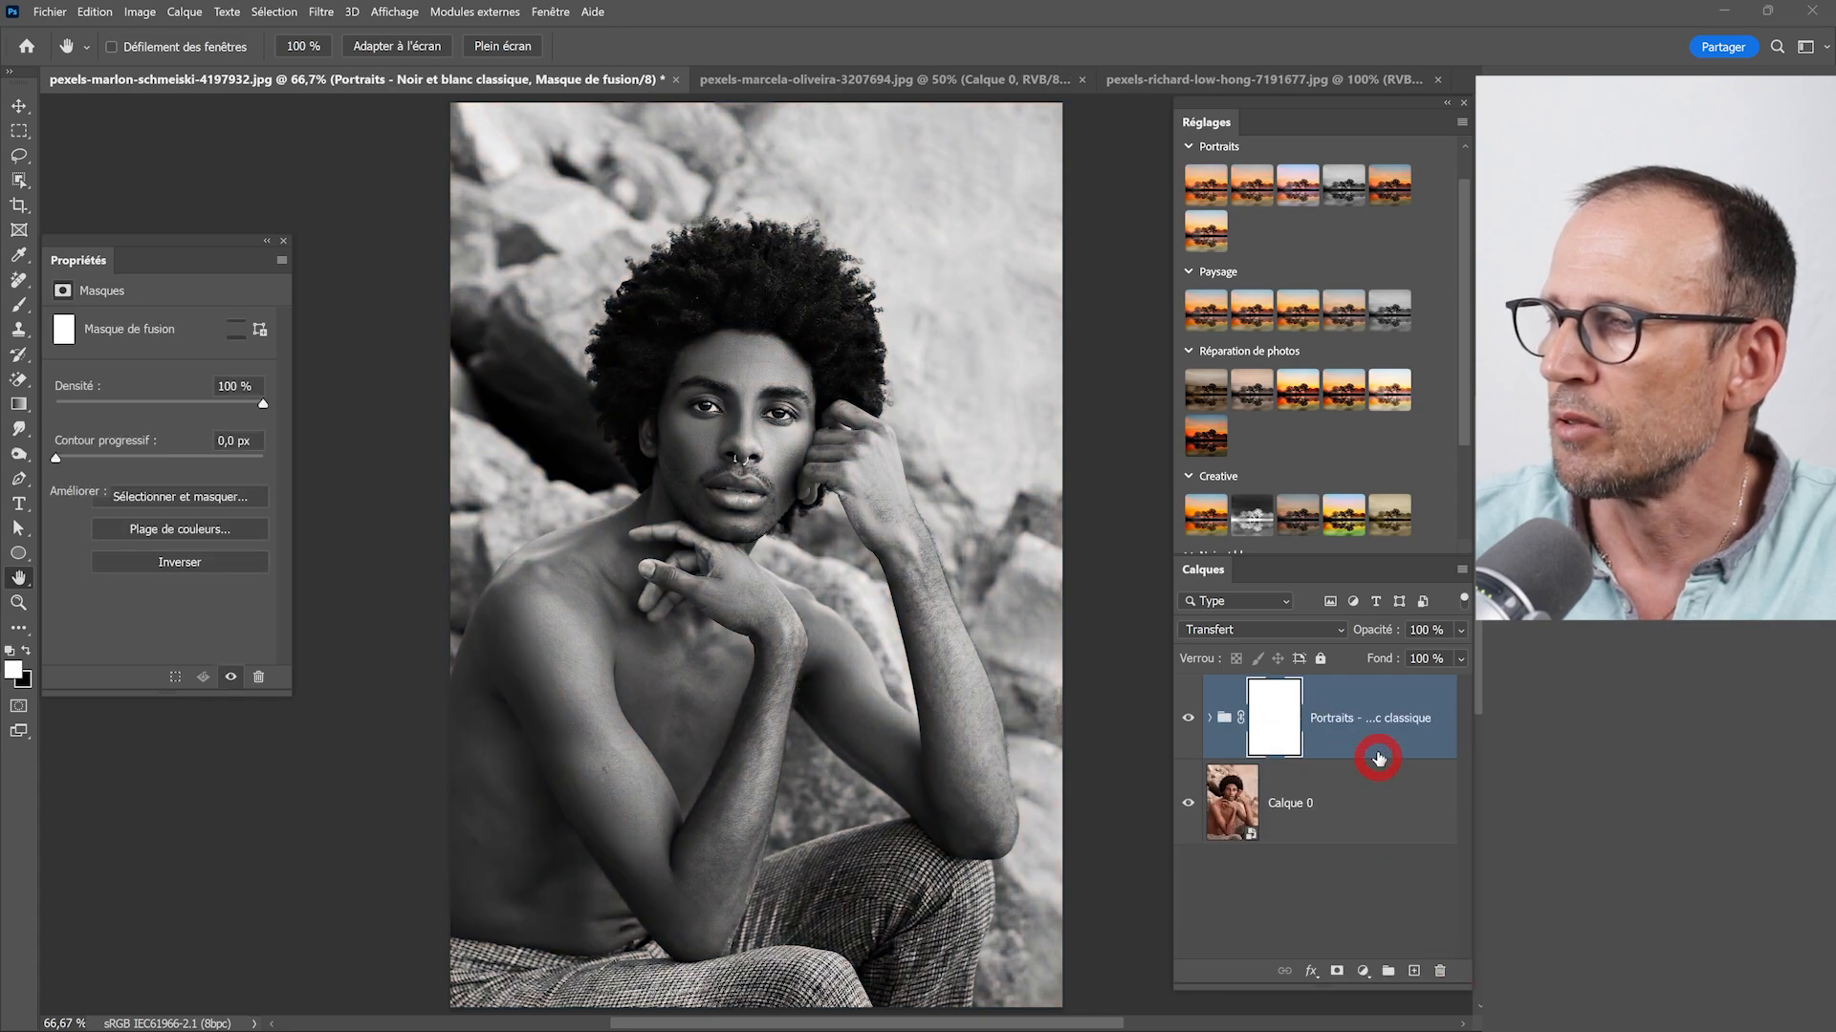
key(Delete)
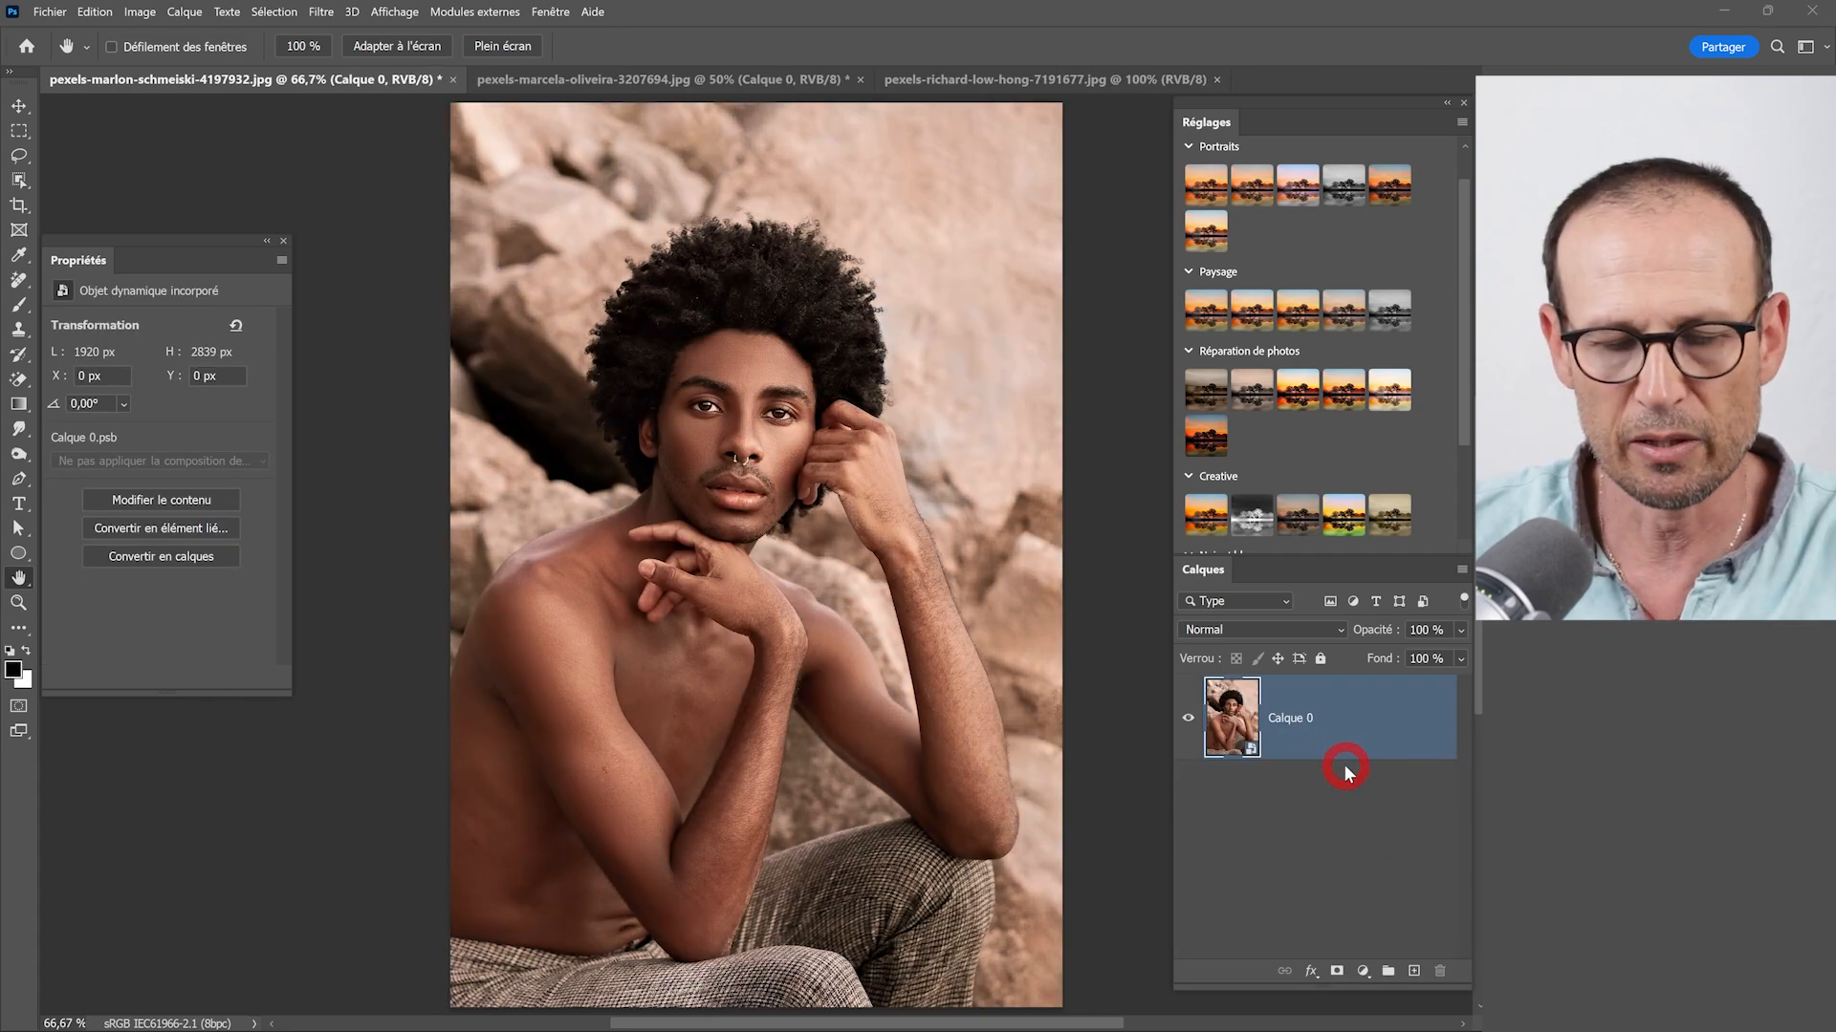
- Duplicate the portrait layer Calque 0 and put the copy in a layer group of its own
key(ctrl+j)
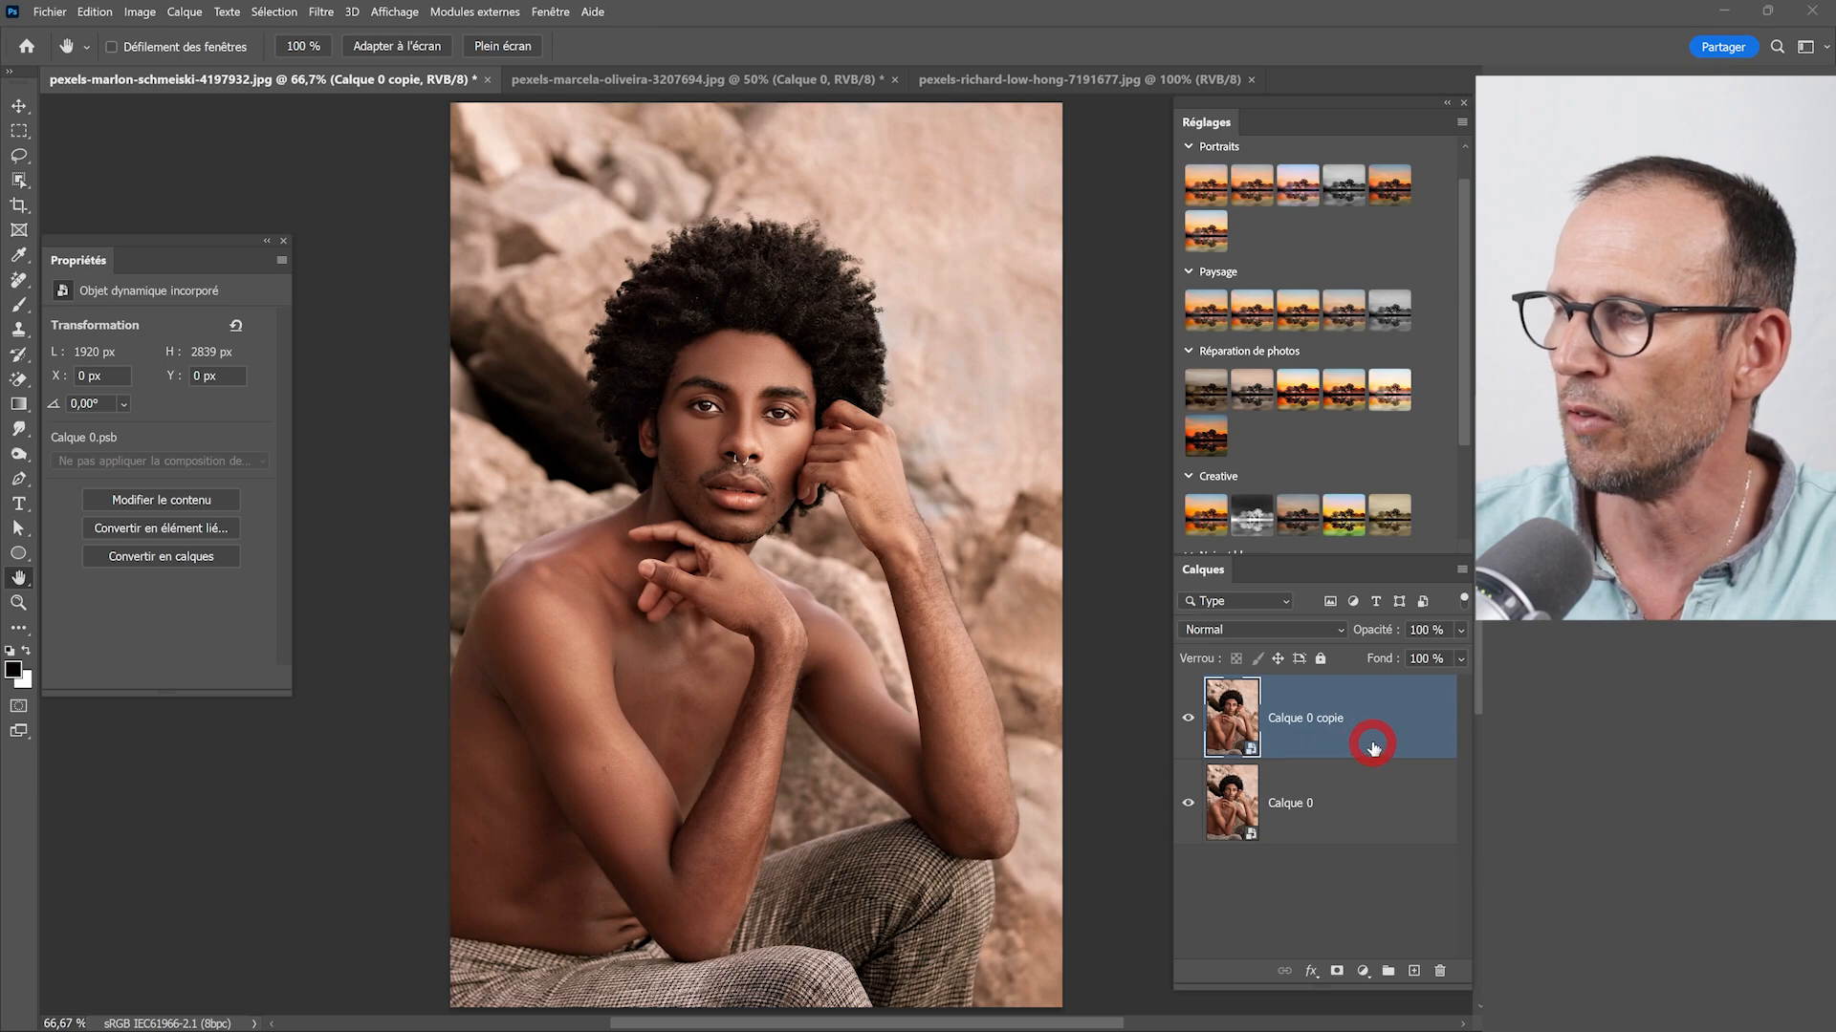
key(ctrl+g)
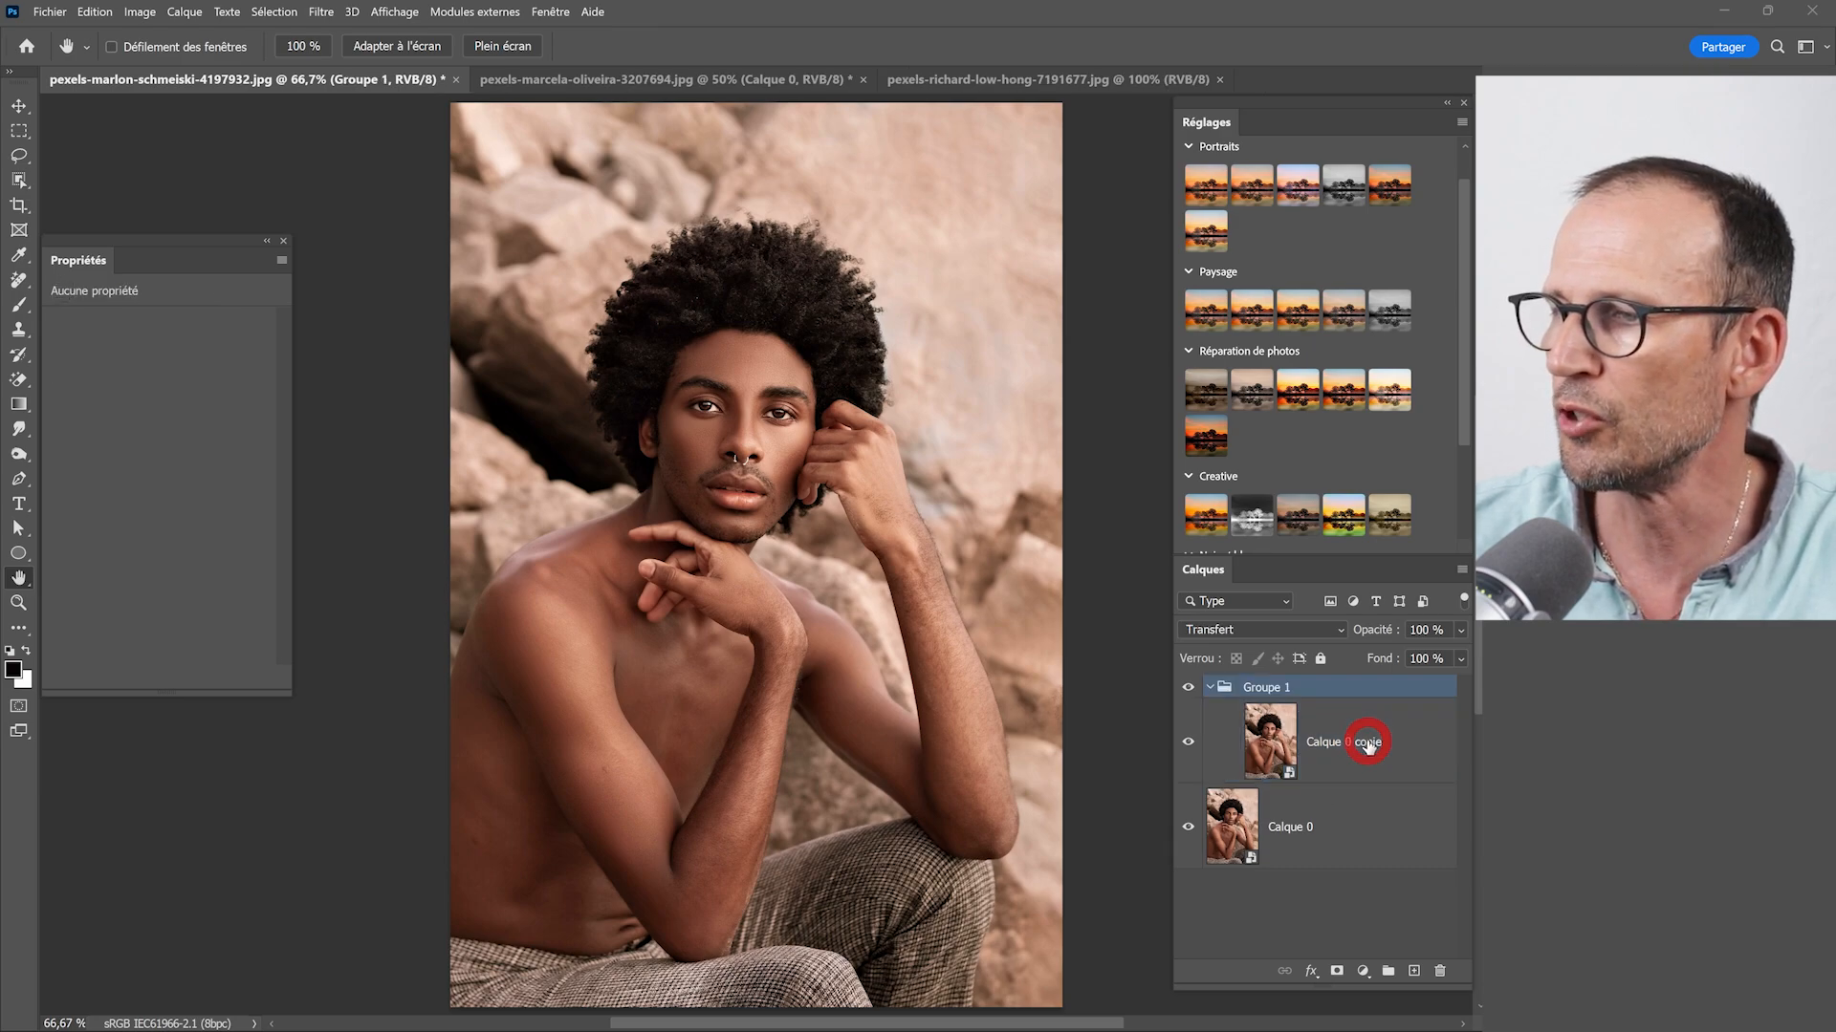
click(1211, 688)
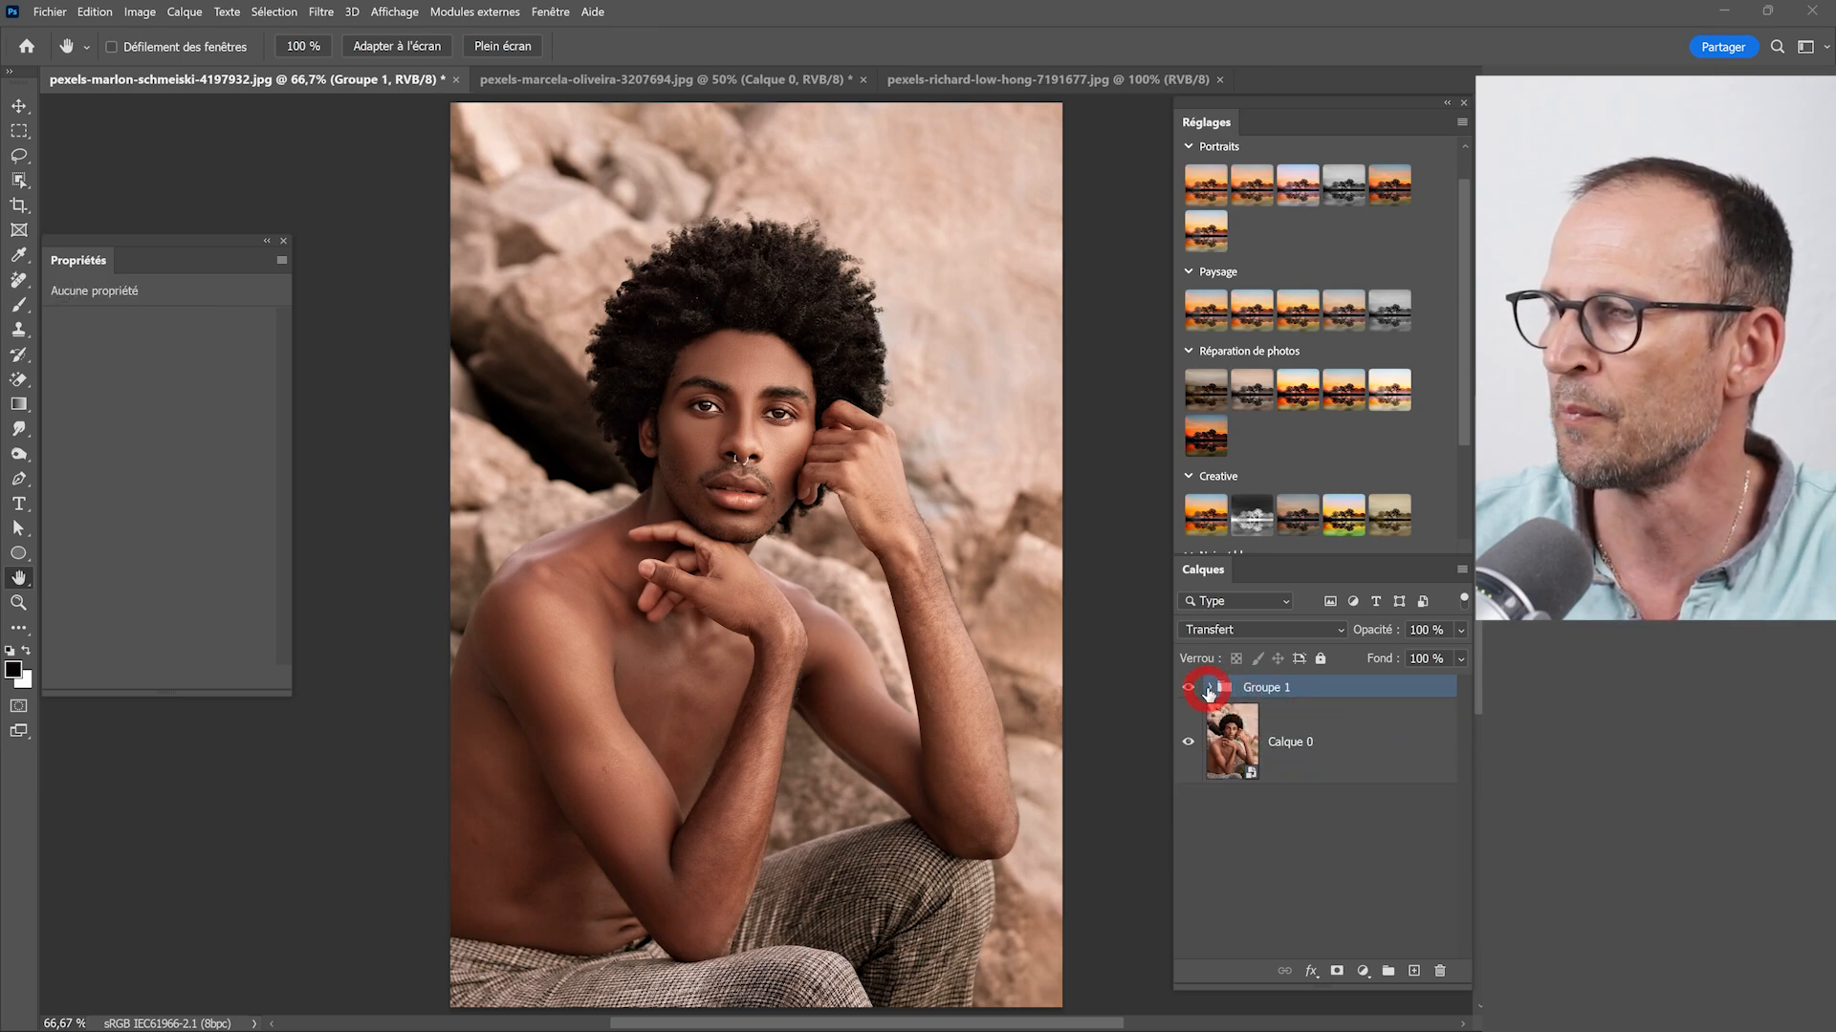
- Apply the fourth Creative preset to the Calque 0 copie layer inside Groupe 1
click(1210, 689)
click(1372, 724)
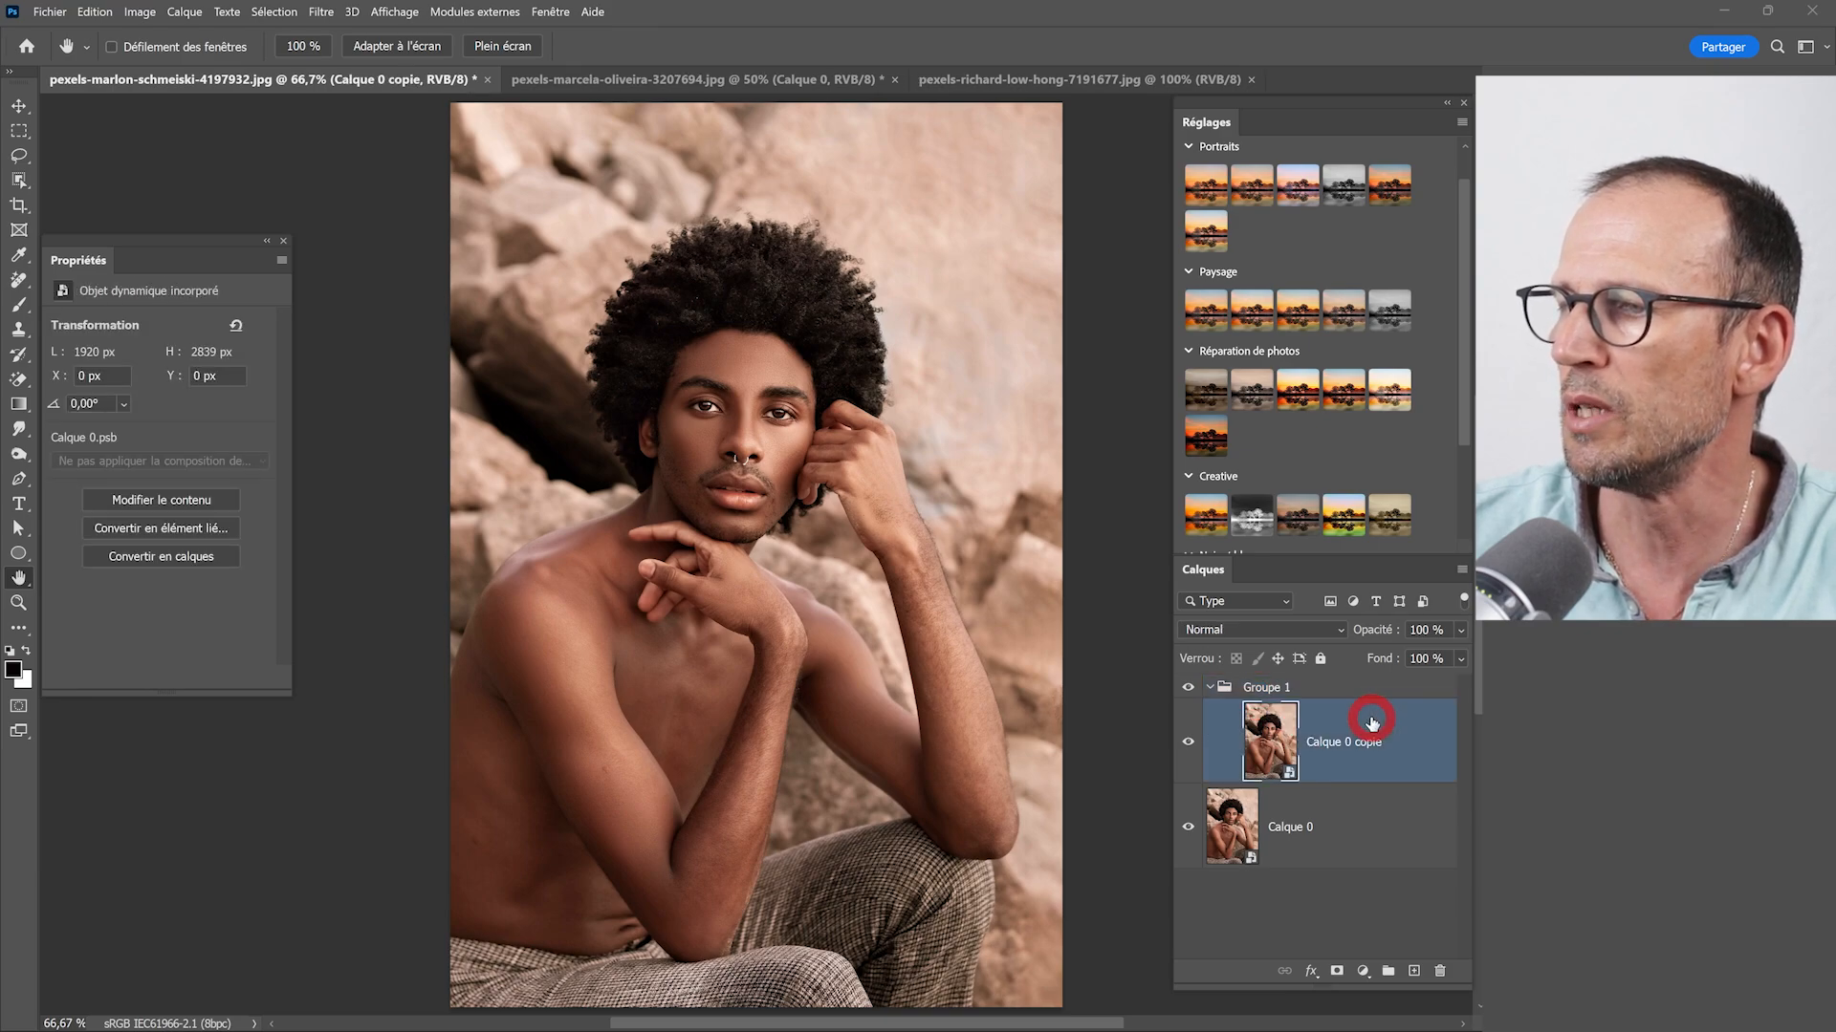
click(1336, 513)
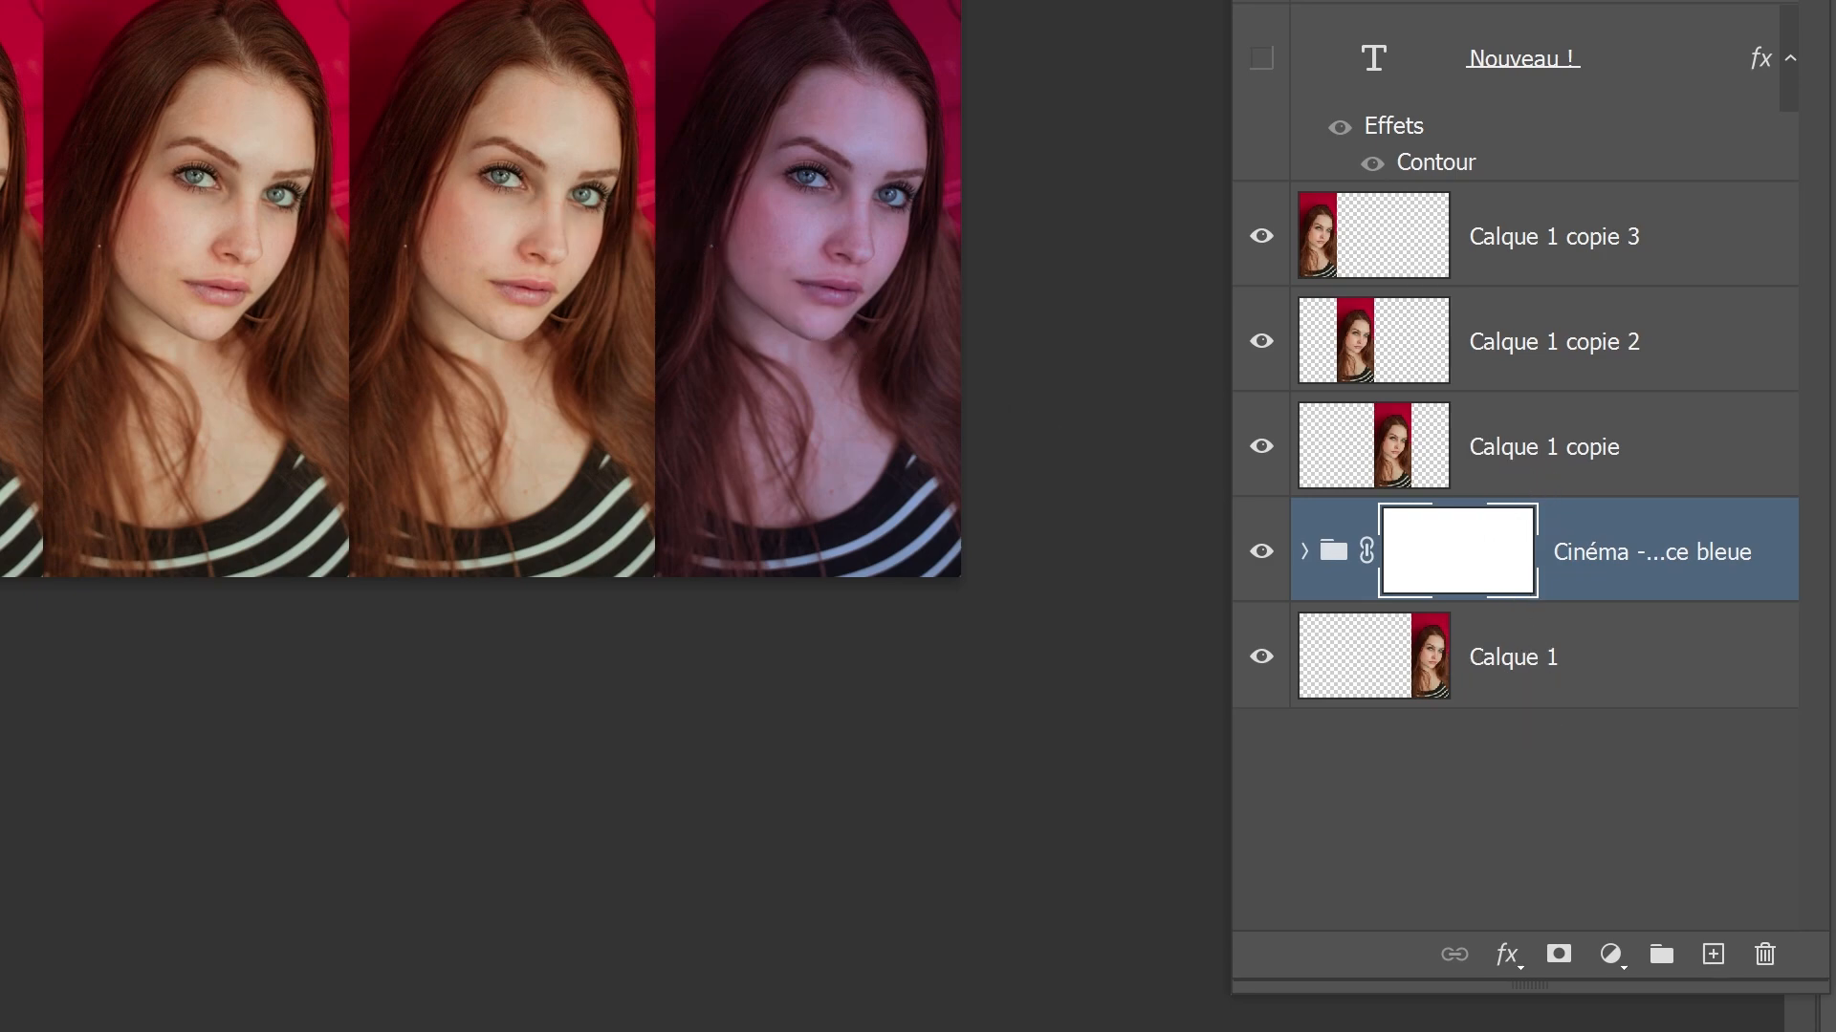
- In the Fond en dégradé 1.psb collage, compare the image with the Cinéma preset group and Calque 1 copie hidden and shown
click(1260, 557)
click(1260, 559)
click(1632, 457)
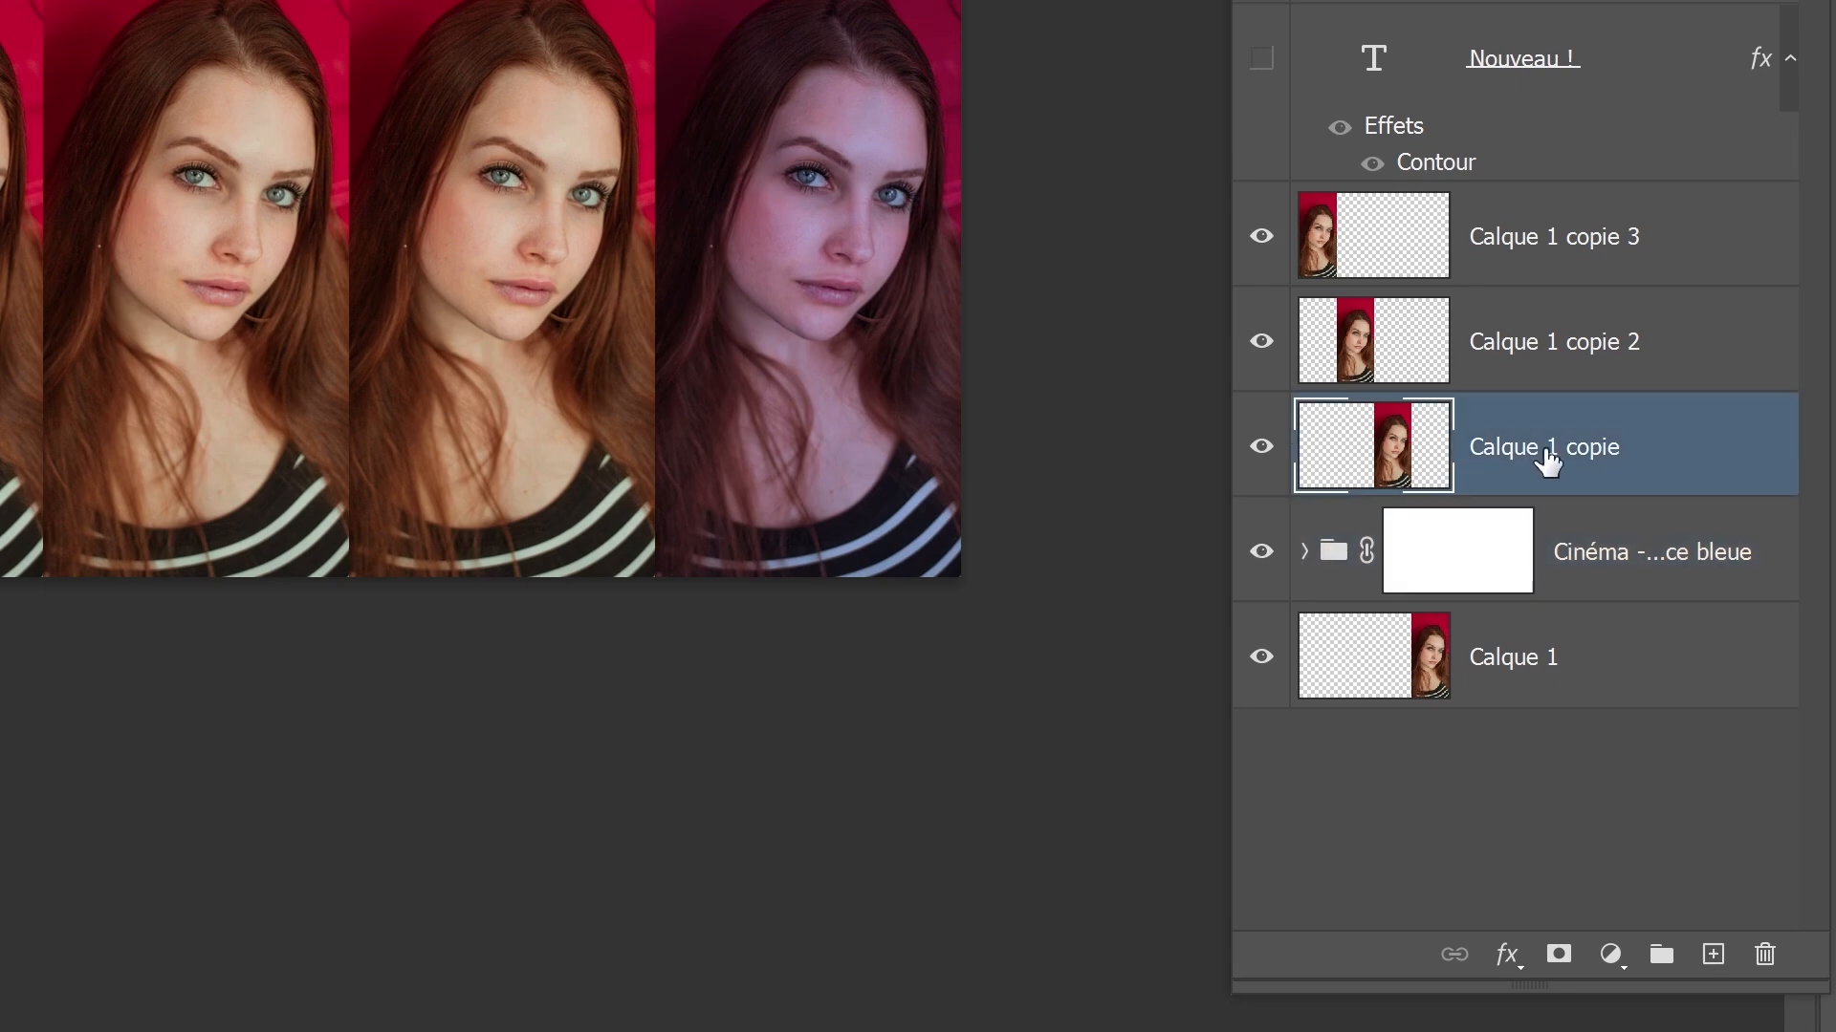
click(1255, 459)
click(1257, 460)
click(1257, 461)
click(1257, 460)
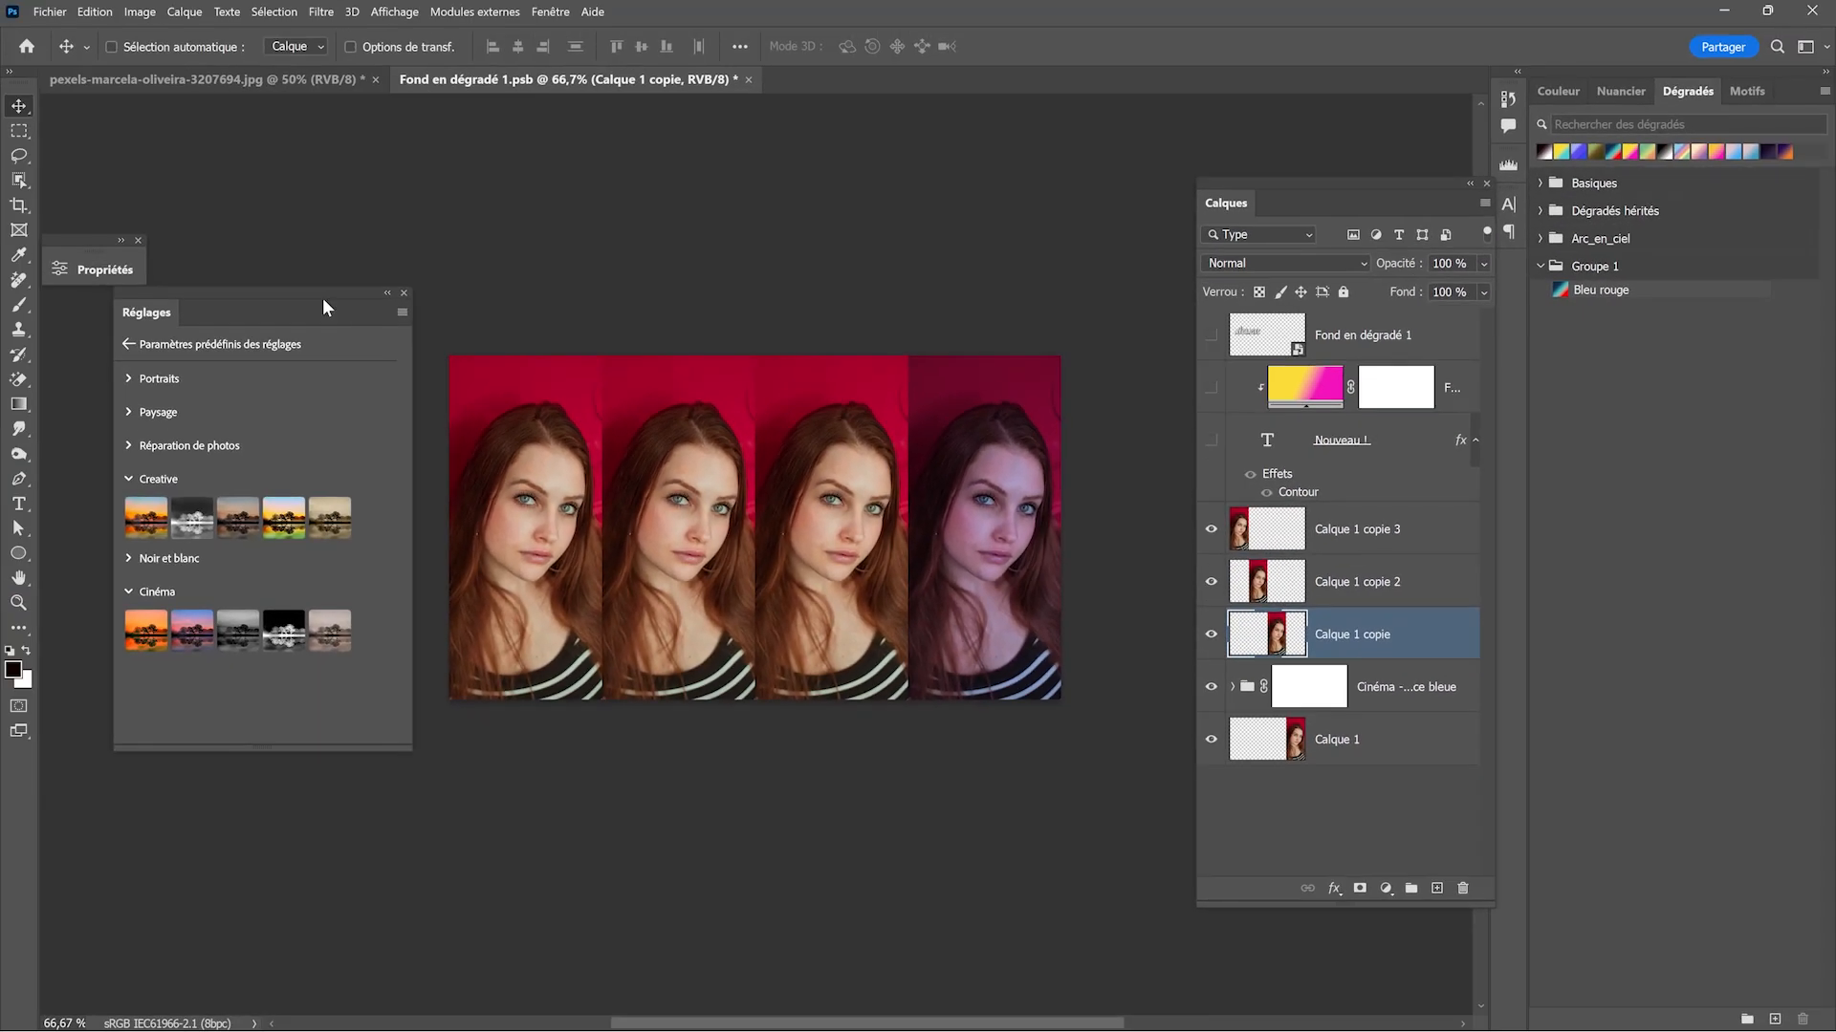
- Apply the "Teinte divisée" preset from the Cinéma category above Calque 1 copie and select the preset's group
drag(323, 297, 353, 170)
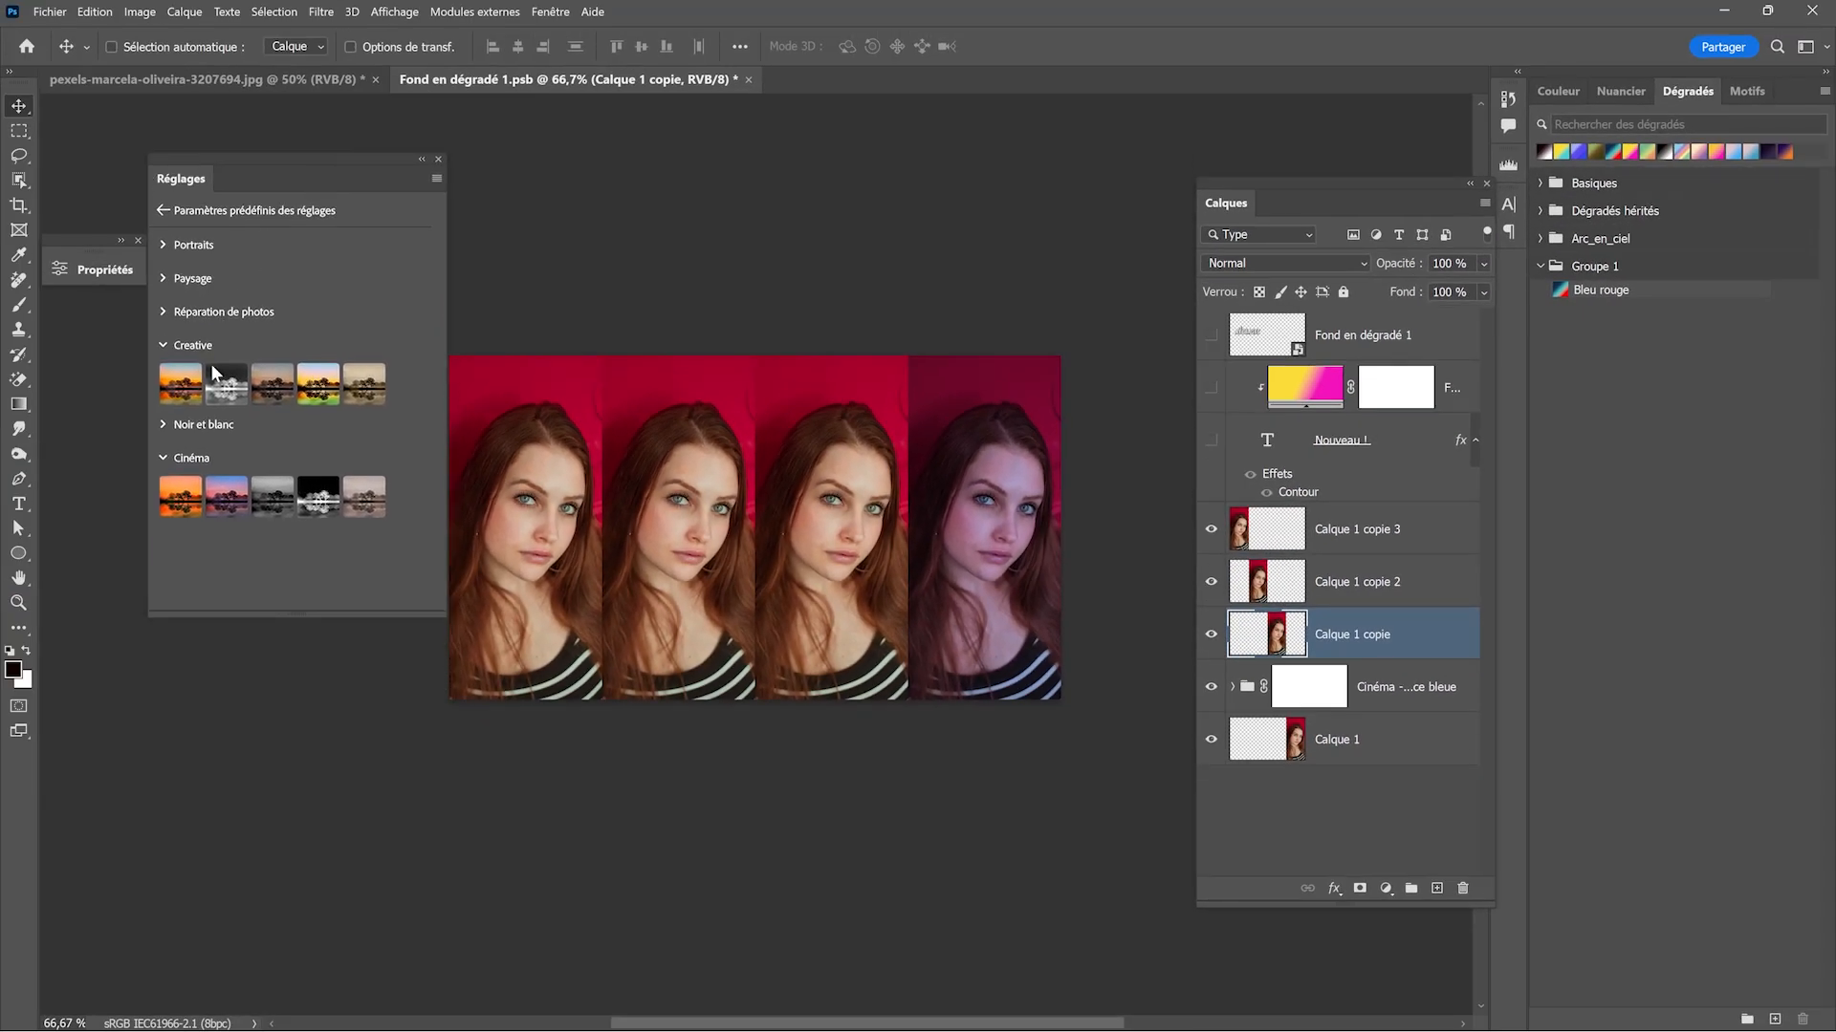
click(179, 504)
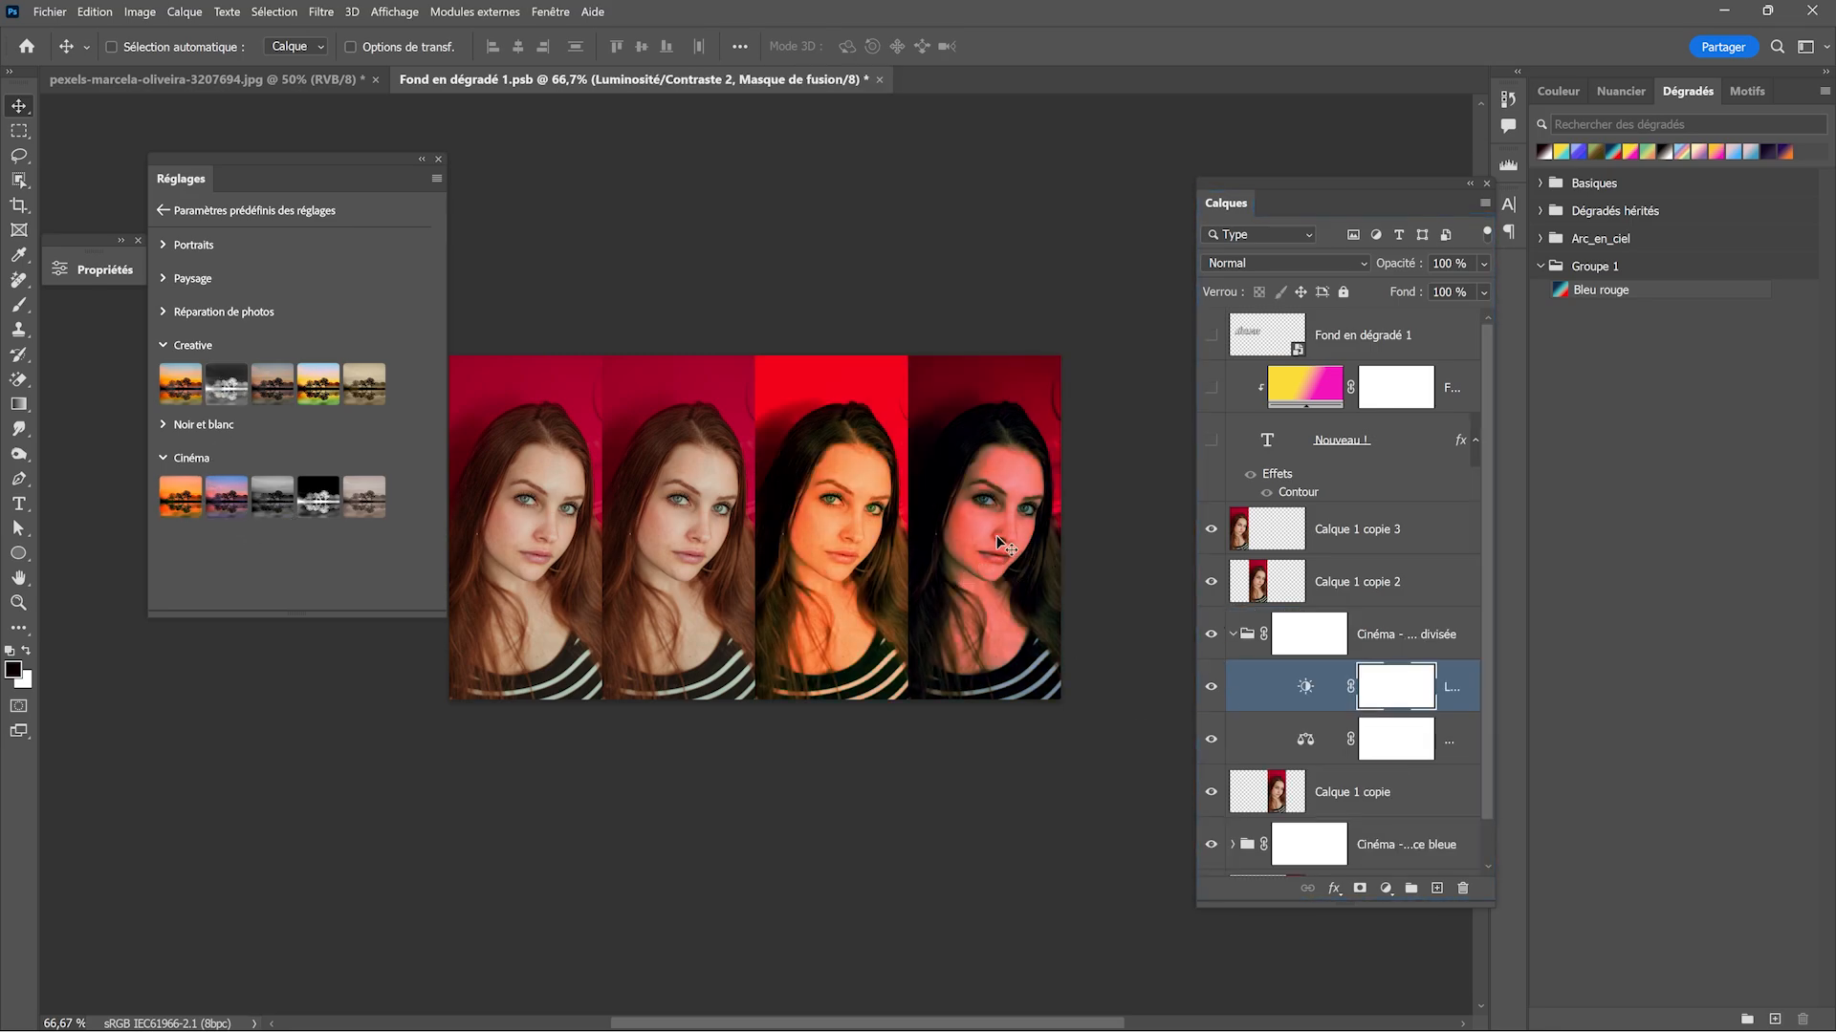
click(1411, 654)
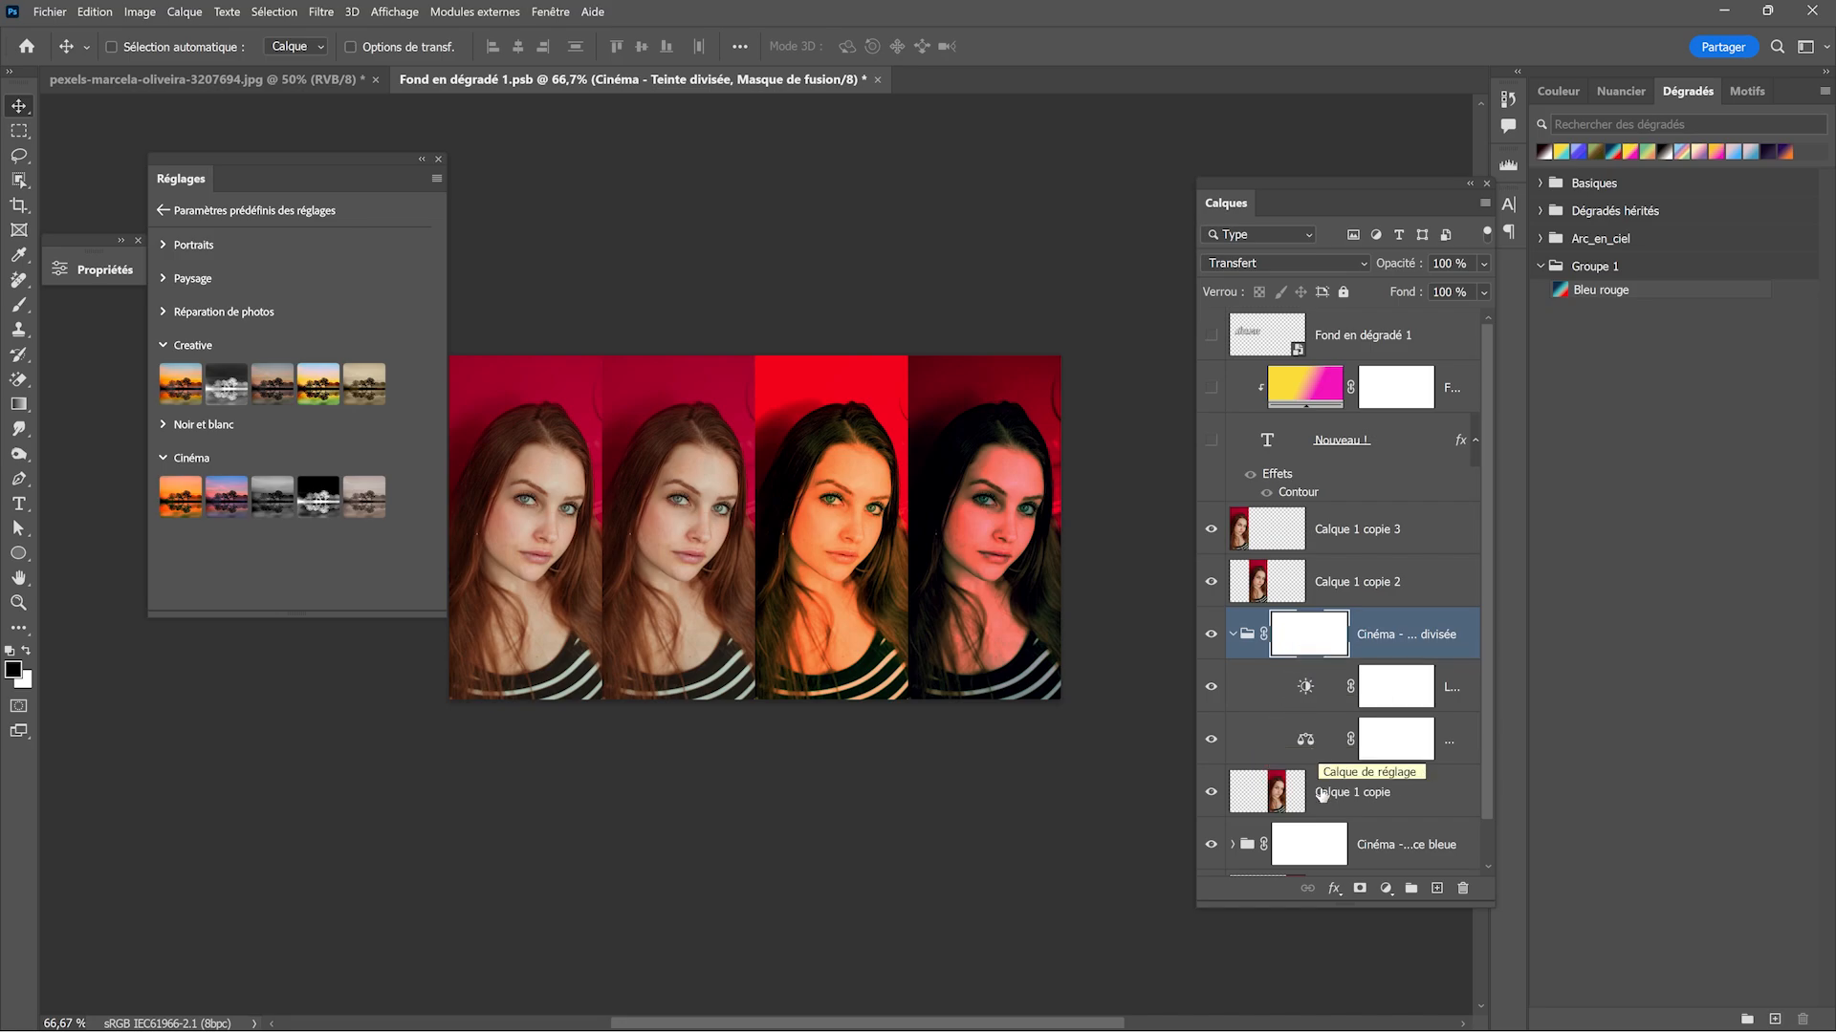
- Enlarge the layer list and move Calque 1 copie into the "Cinéma - Teinte divisée" group, beneath its adjustment layers
drag(1356, 903, 1374, 994)
drag(1371, 194, 1305, 98)
drag(1281, 703, 1238, 669)
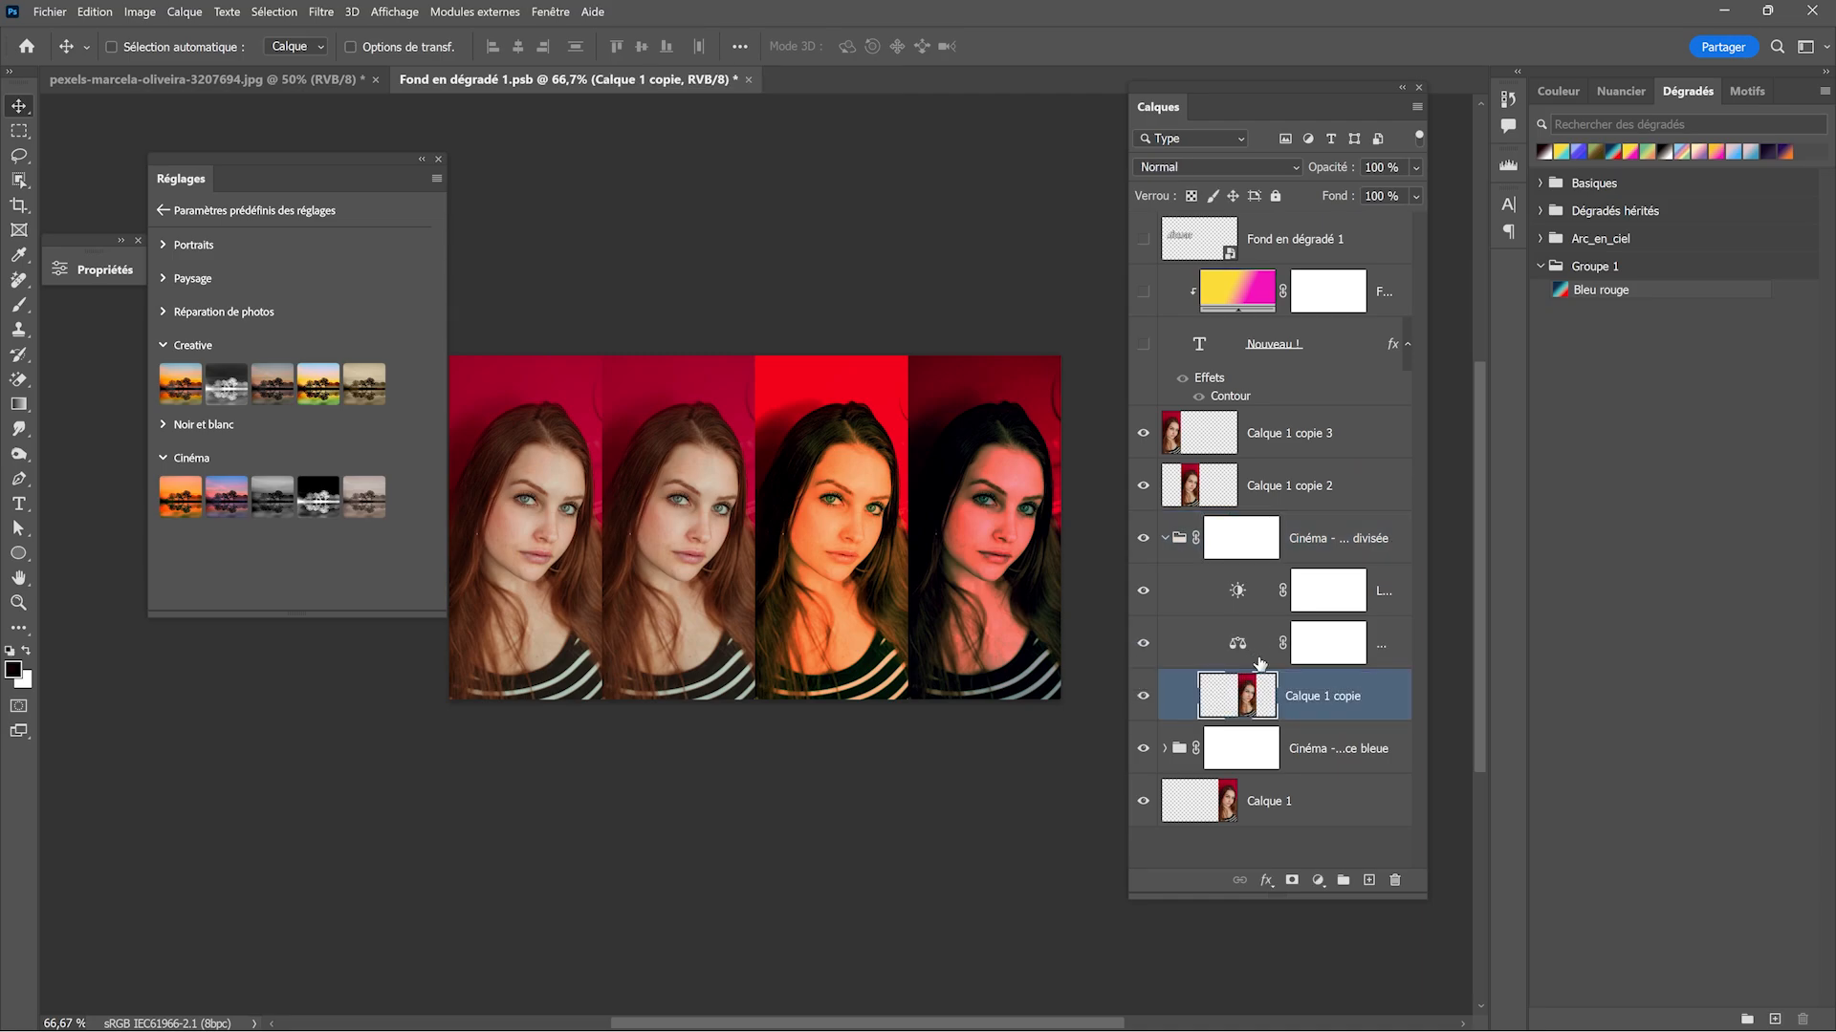
- Set the "Cinéma - Teinte divisée" group's blend mode to Normal, collapse it, and compare the image with the group hidden and shown
click(1176, 543)
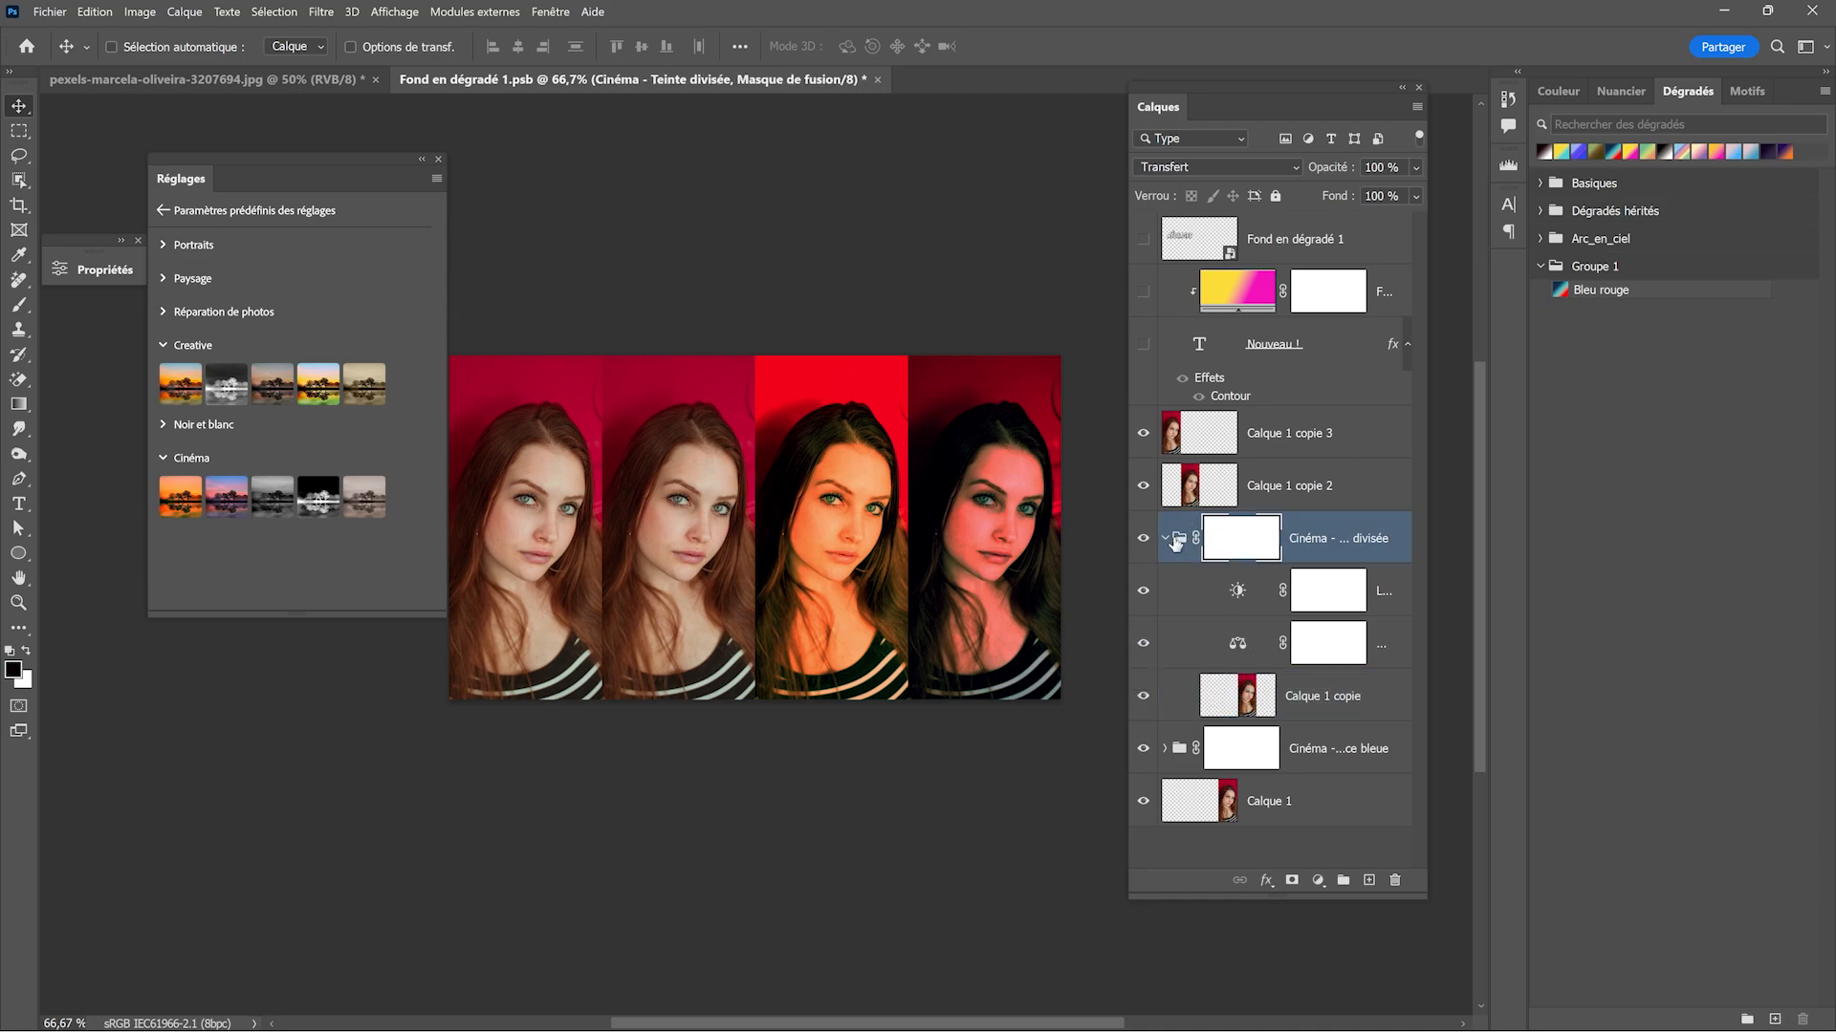
click(1179, 168)
click(1157, 221)
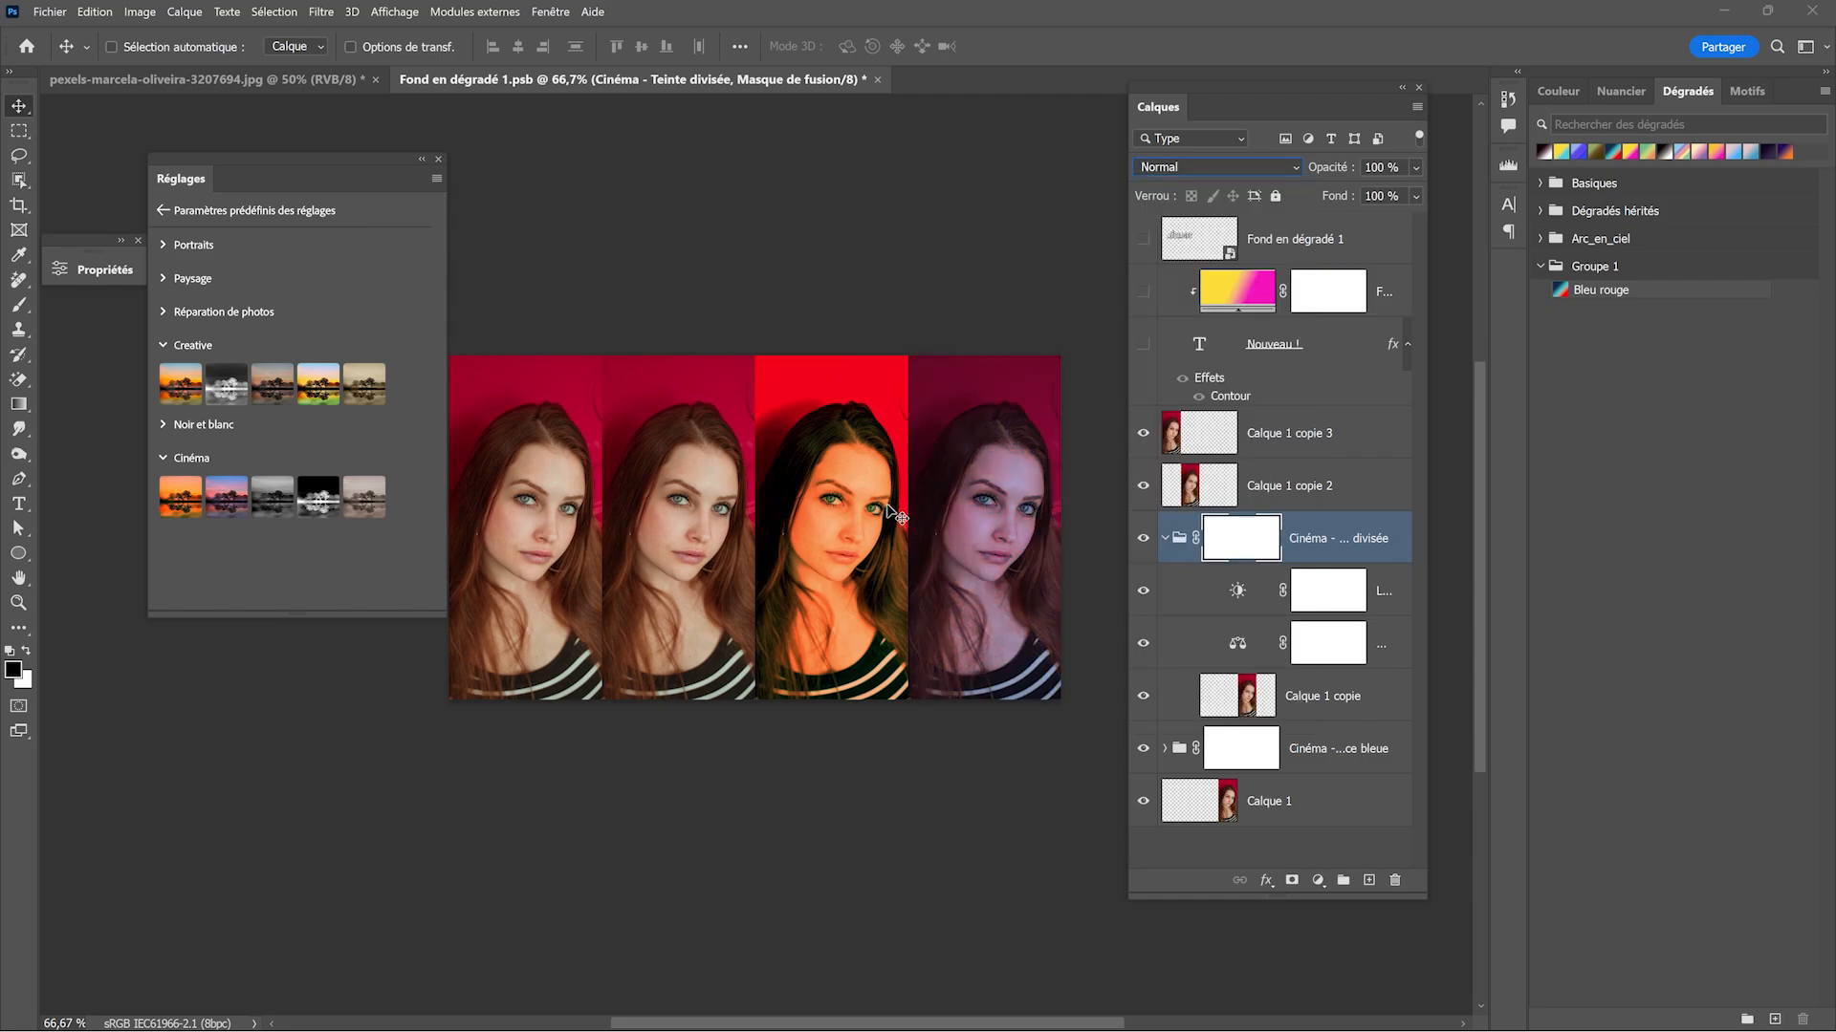
click(1165, 537)
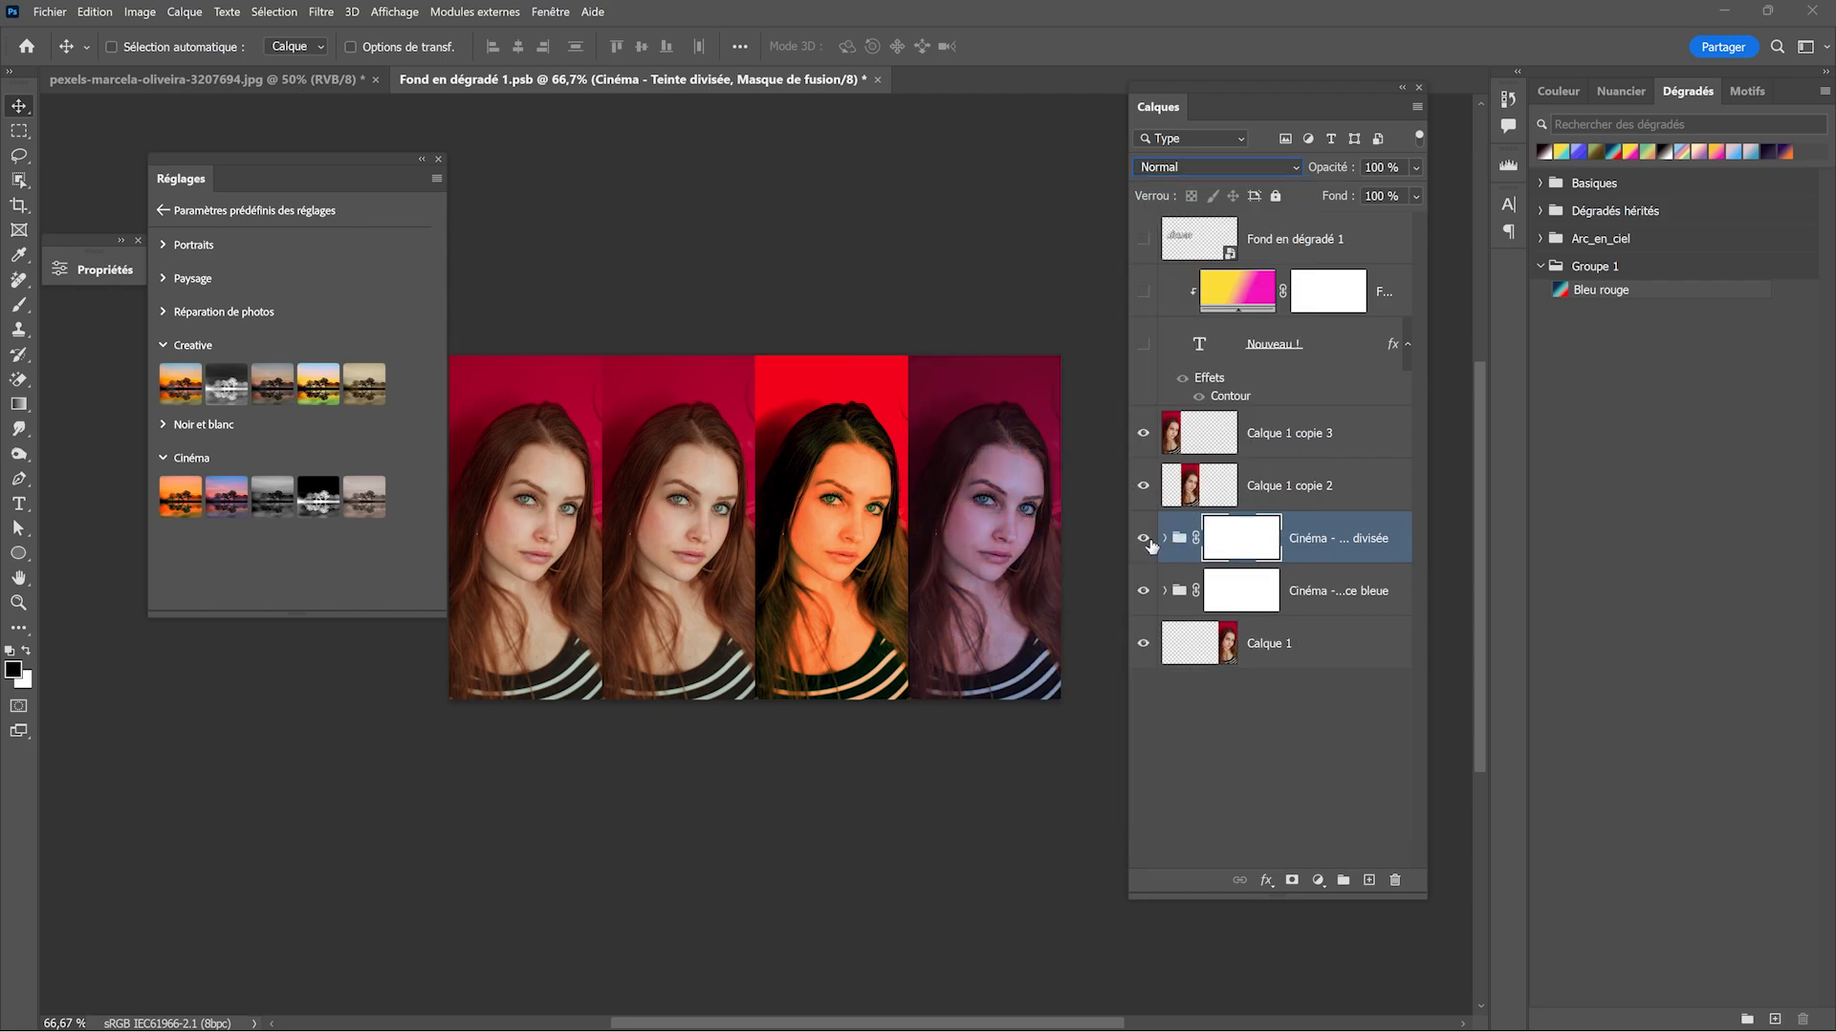
click(1144, 538)
click(1144, 538)
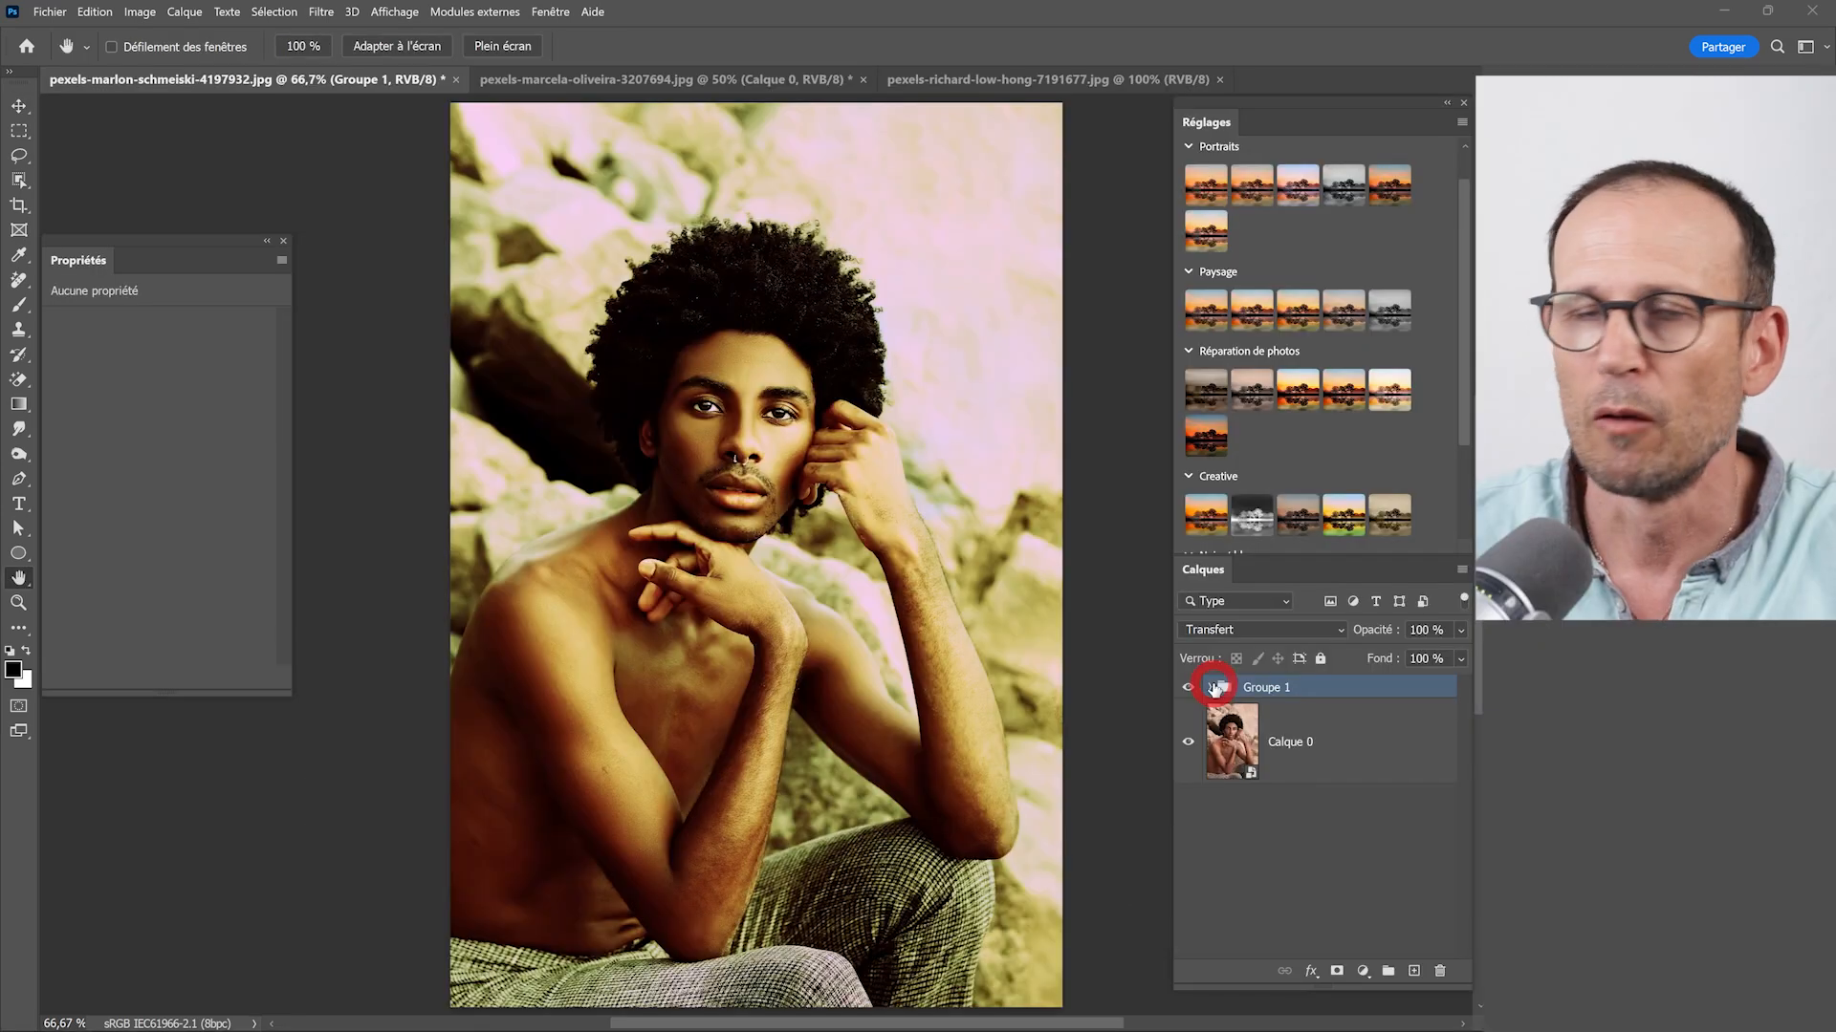
- In the male portrait document, delete Groupe 1 and collapse the Portraits, Paysage and Réparation de photos preset categories
drag(1323, 697, 1438, 963)
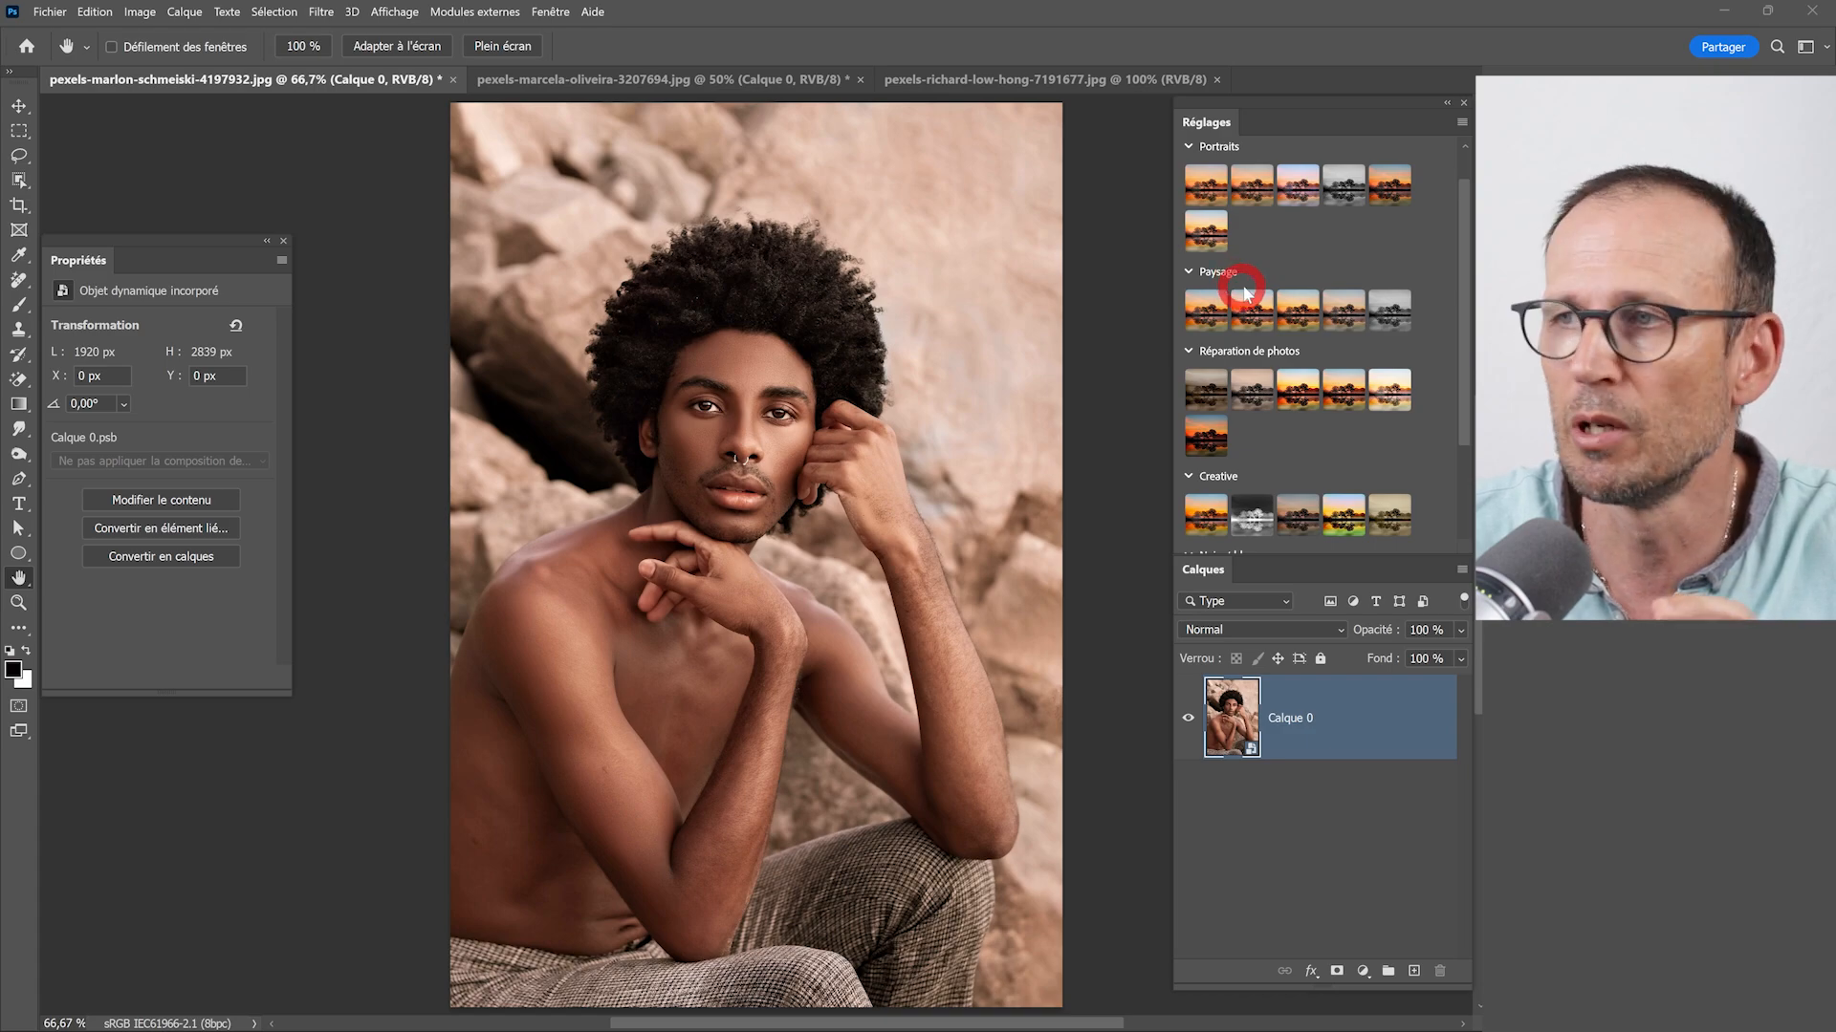
click(1190, 147)
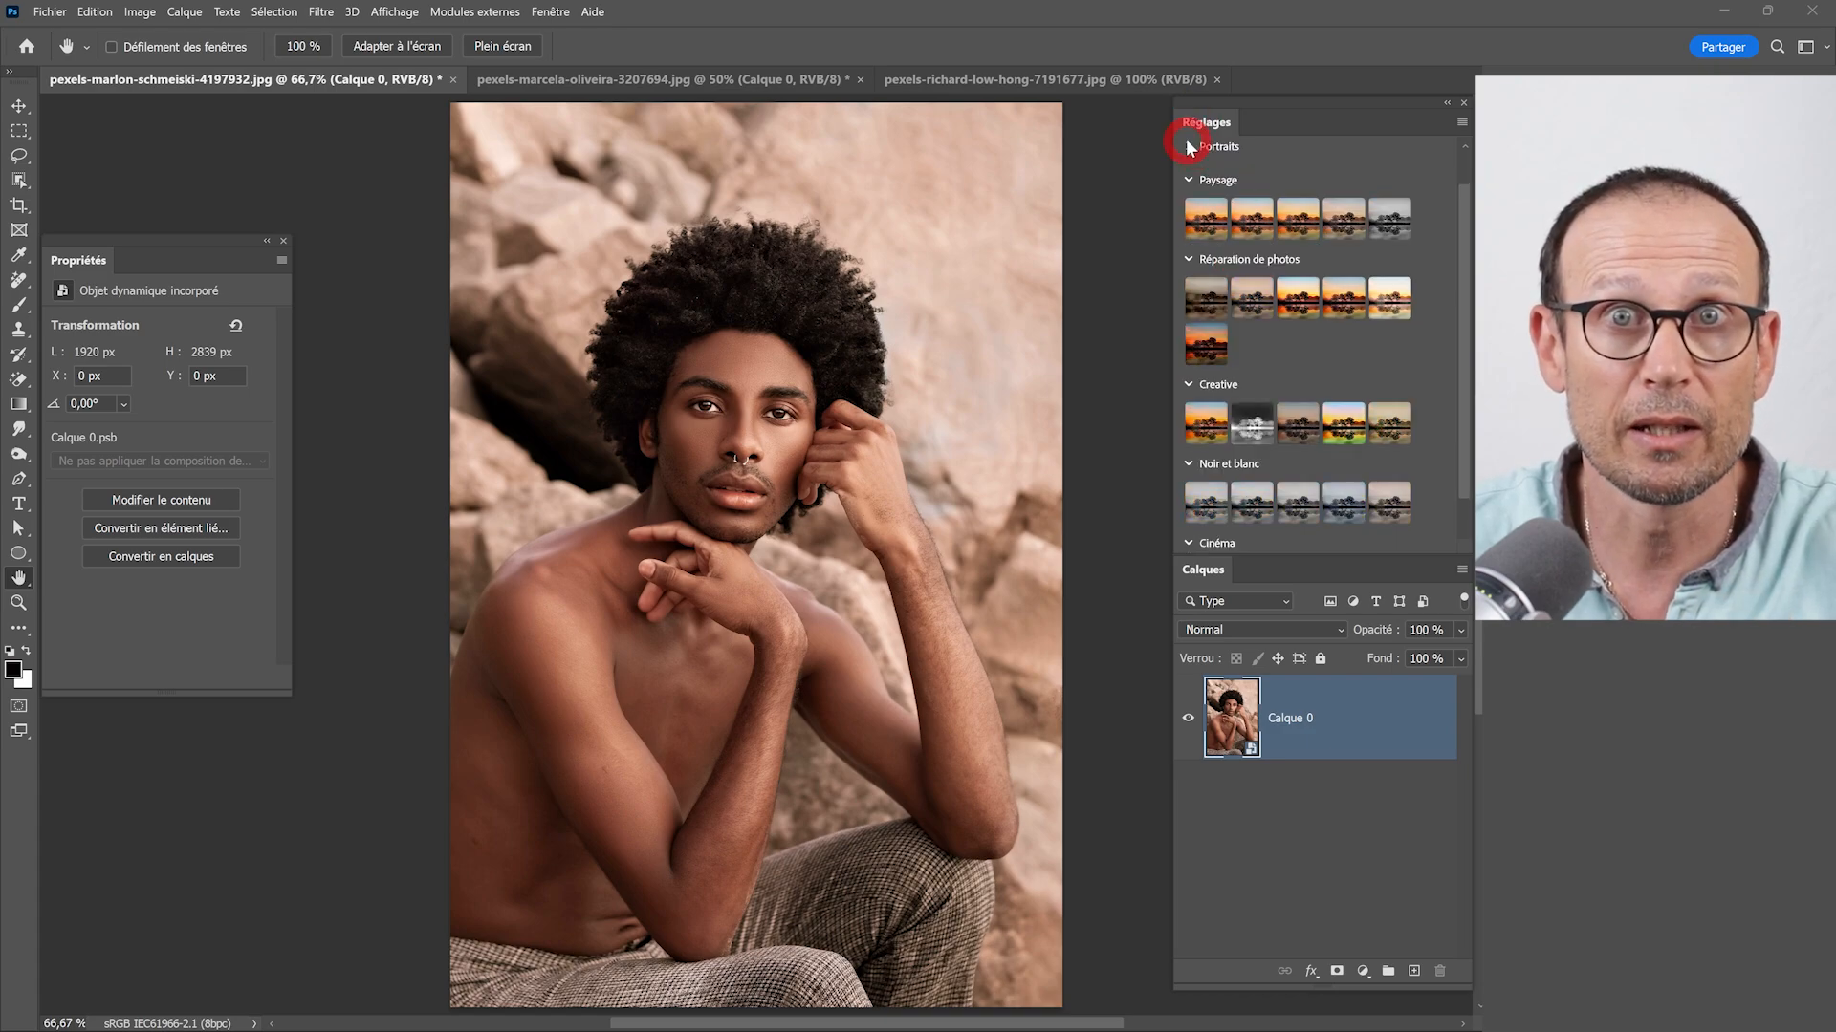
click(1189, 180)
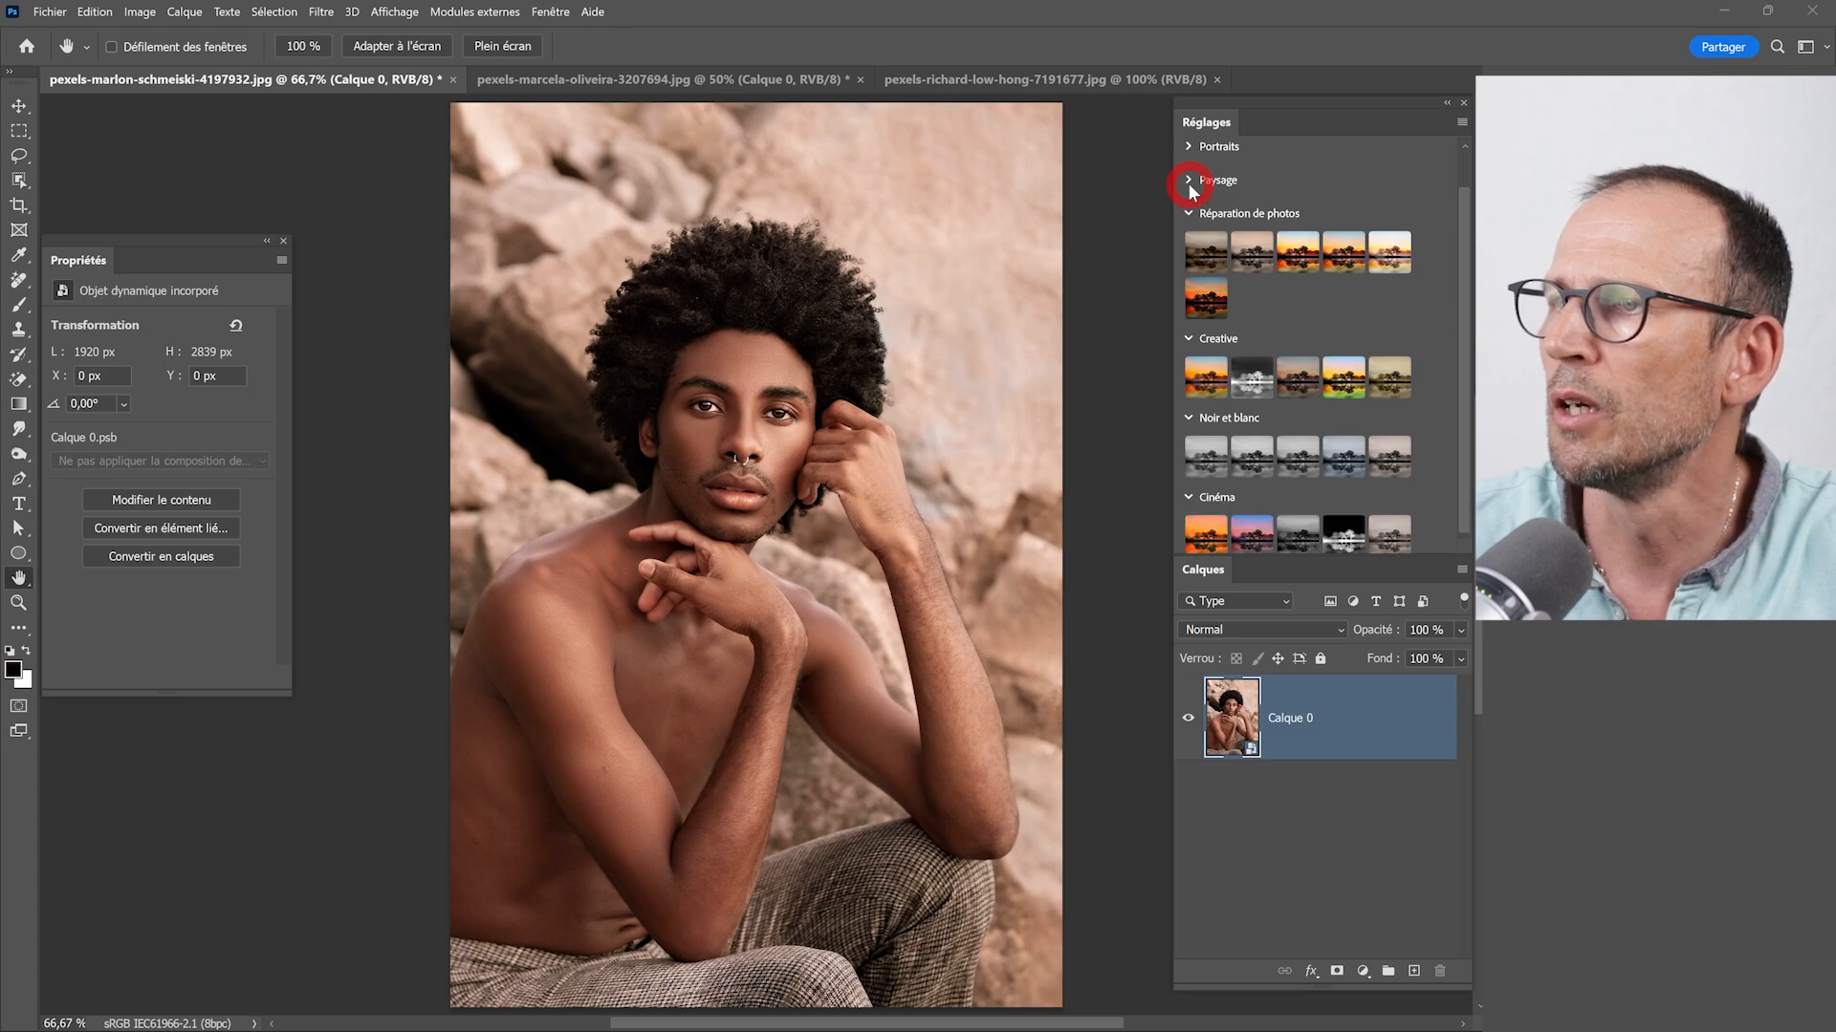
click(1186, 216)
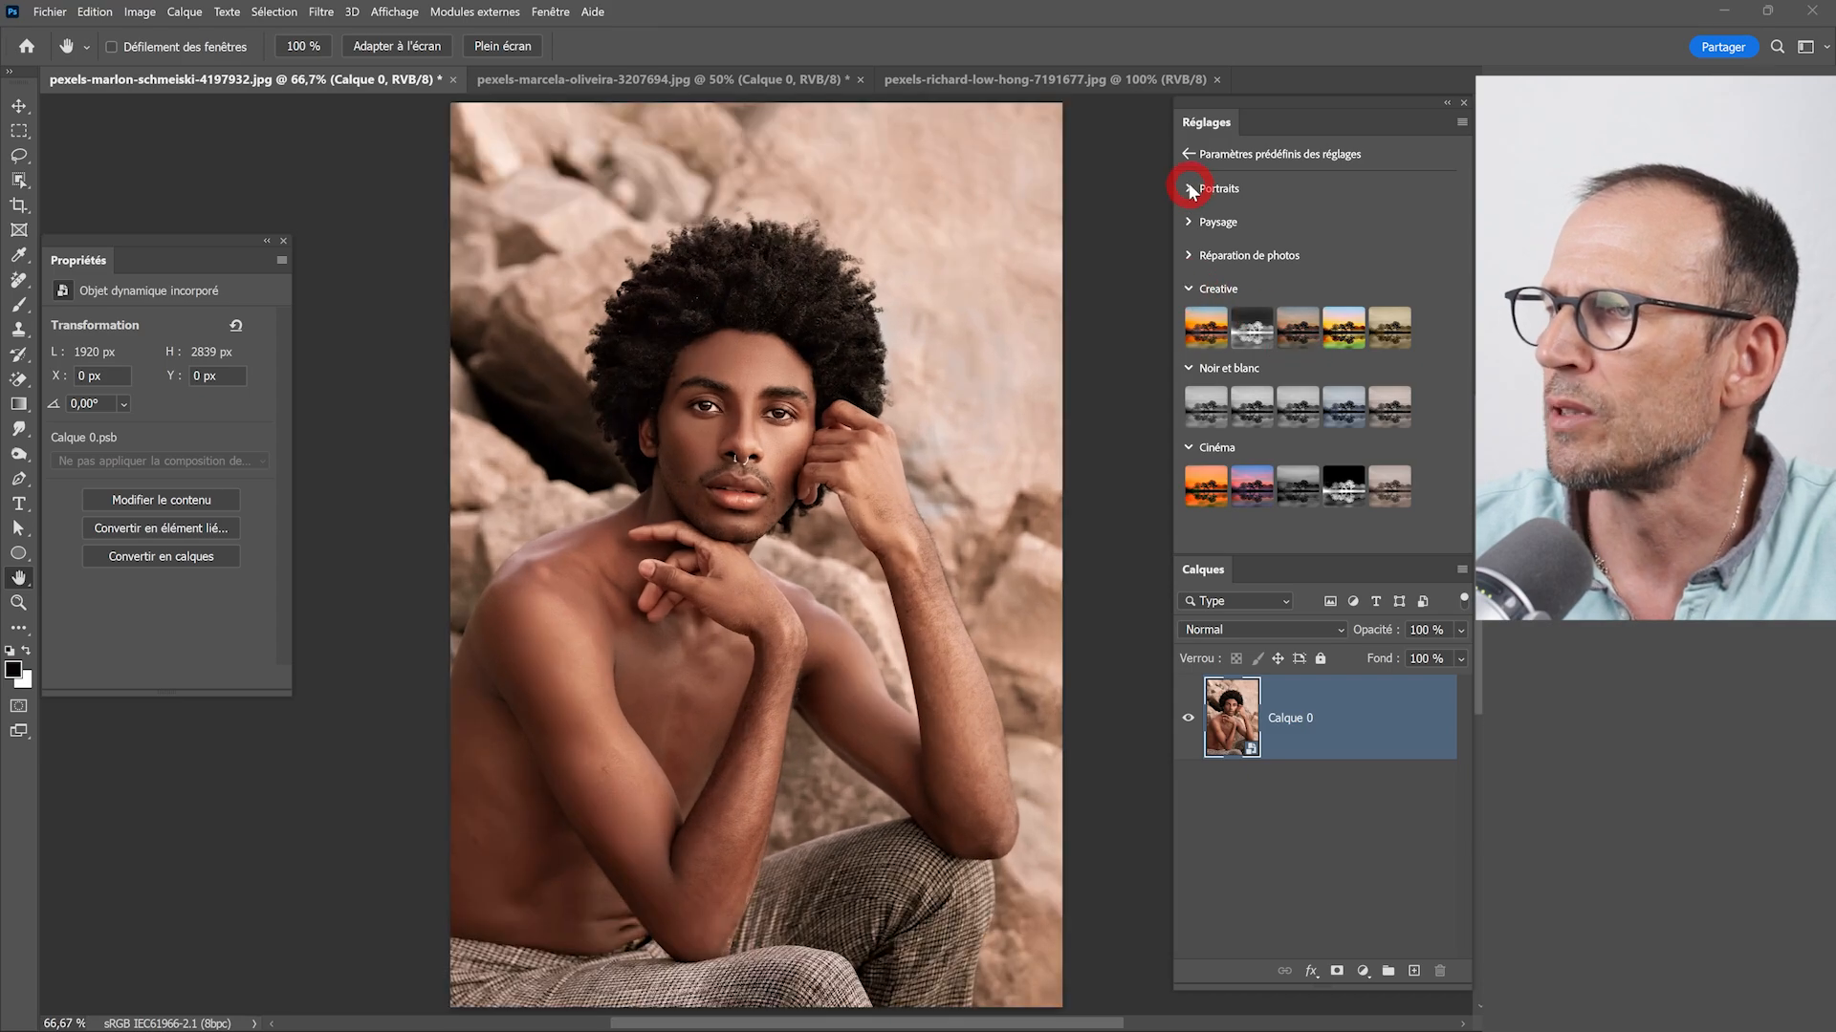
- Expand the Portraits category and apply its "Soleil" preset to the portrait photo
click(1189, 188)
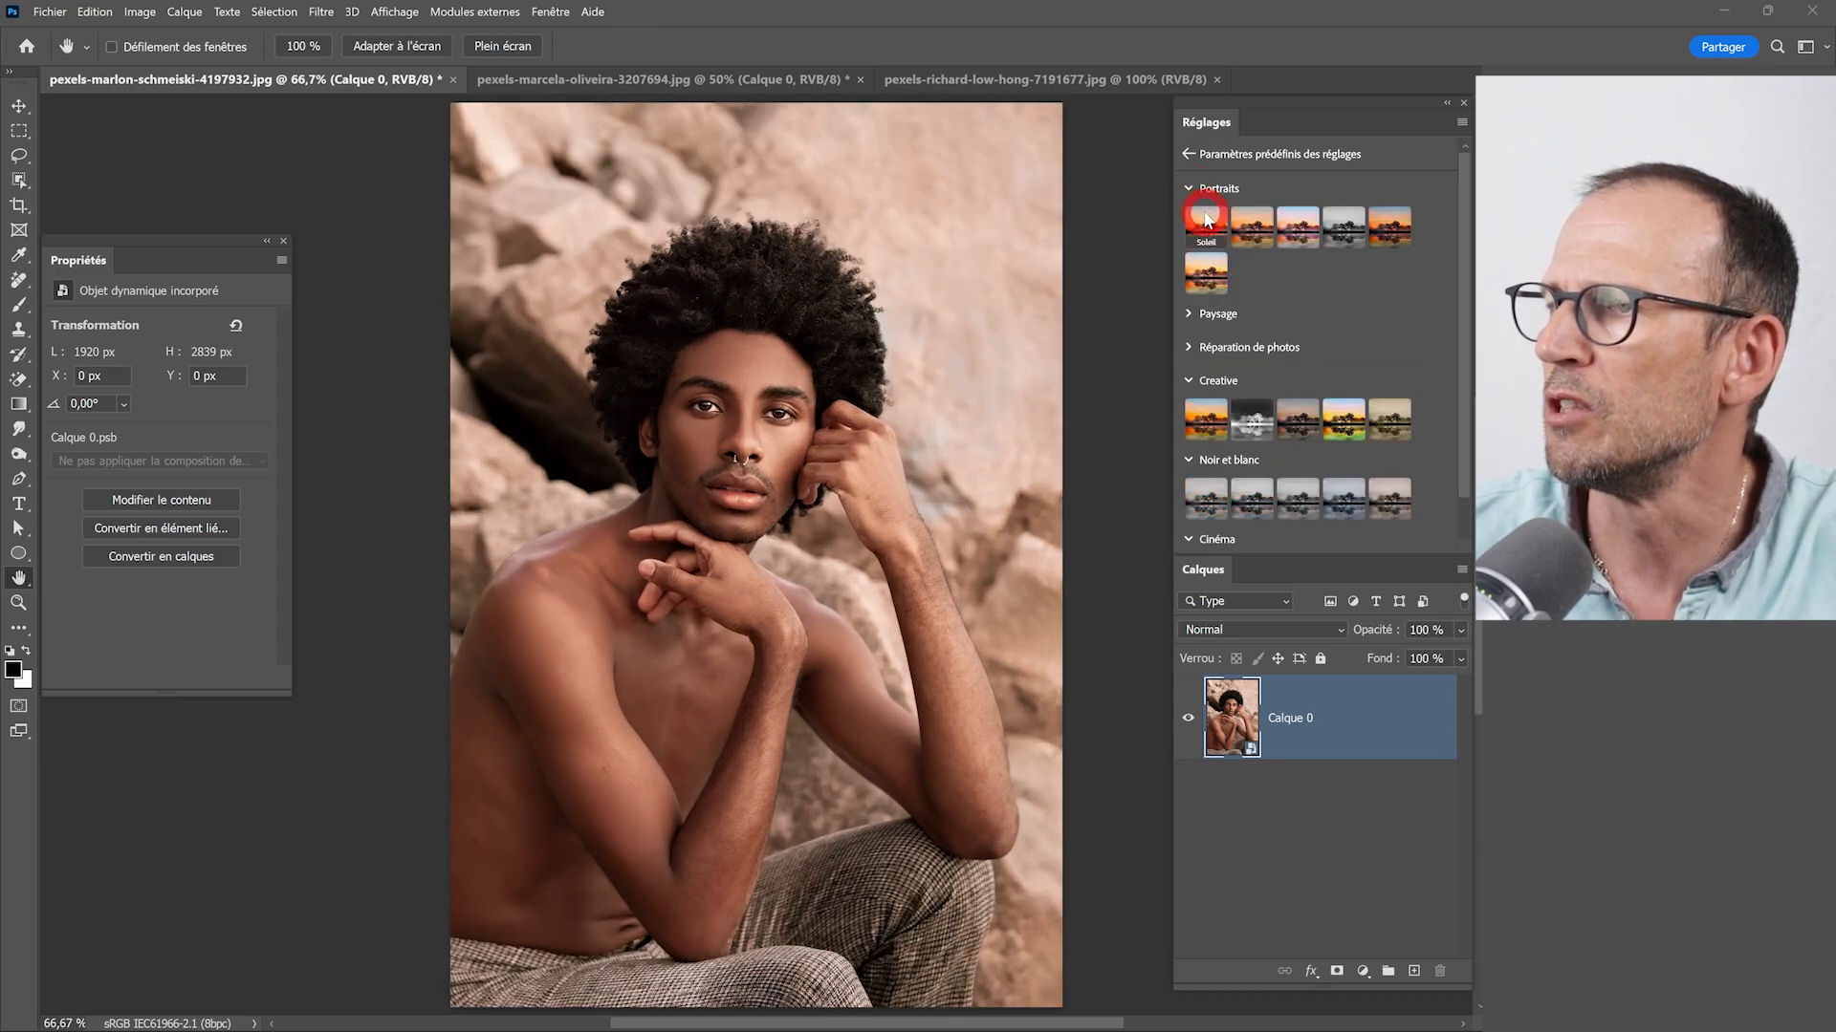
click(1206, 226)
click(1339, 796)
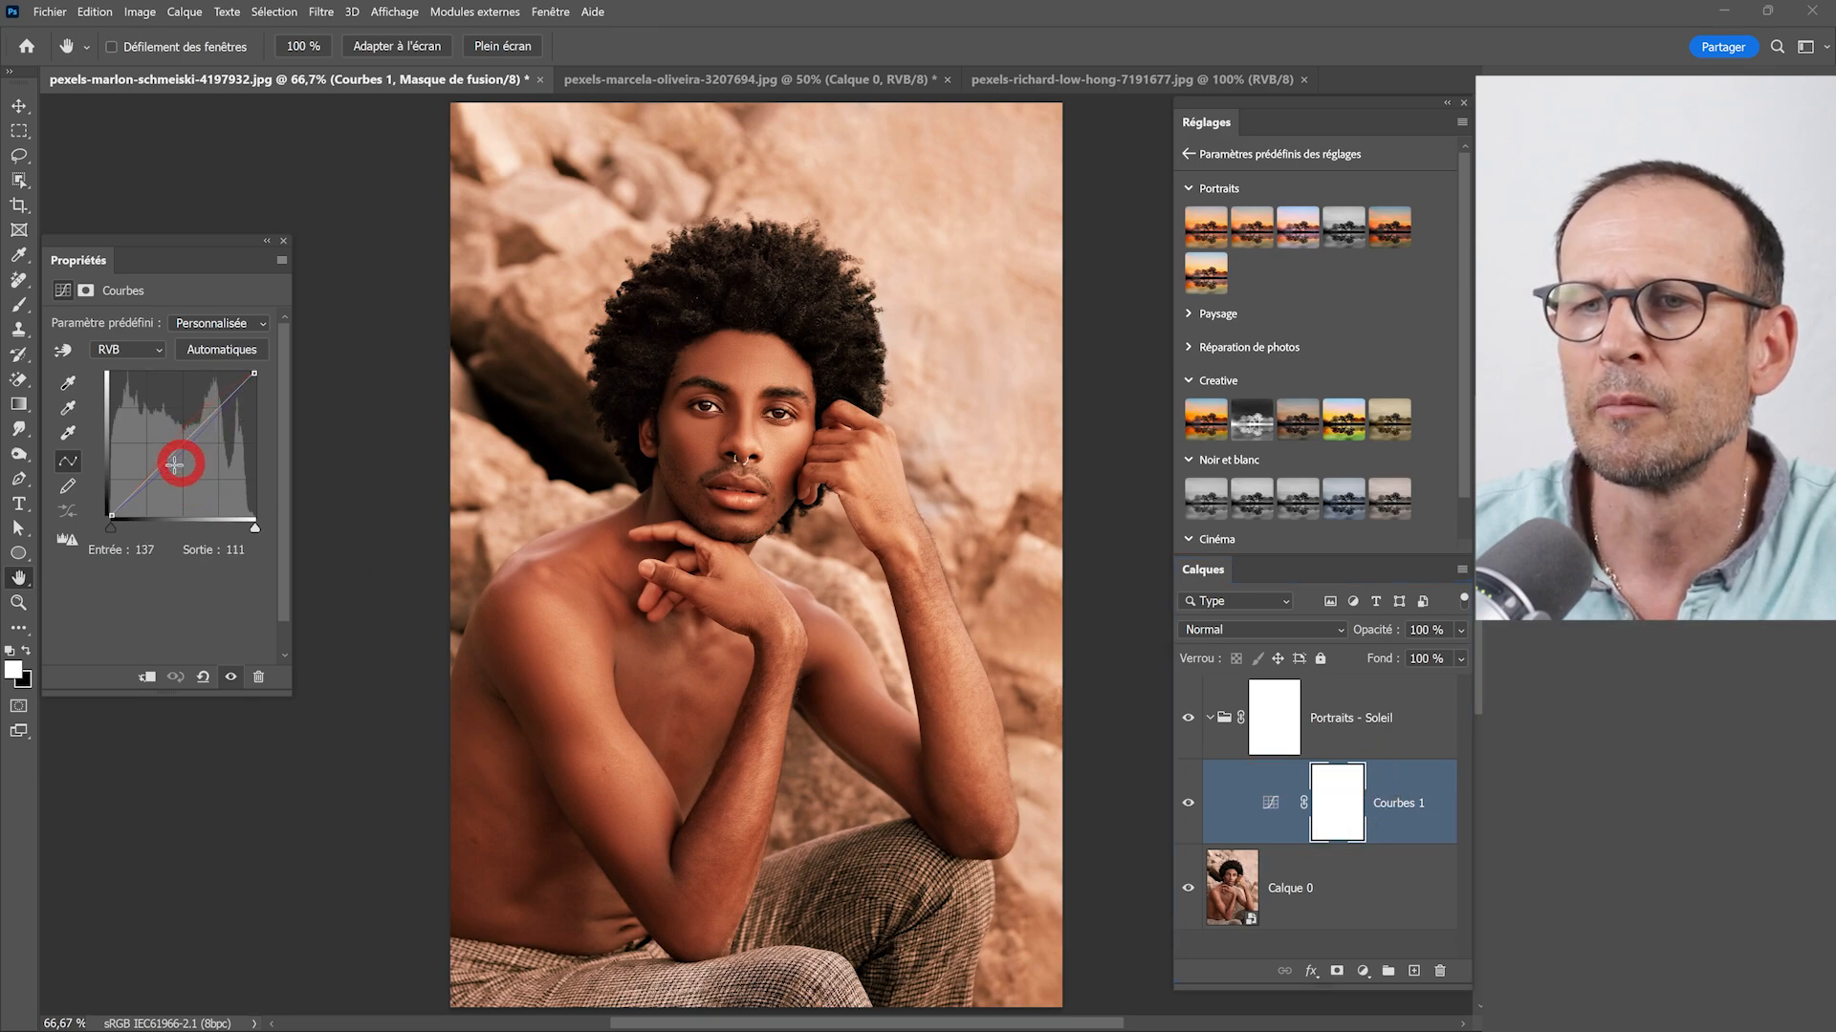
- Examine the Rouge and Bleu channel curves of the Courbes 1 layer in the Soleil preset
click(128, 350)
click(127, 384)
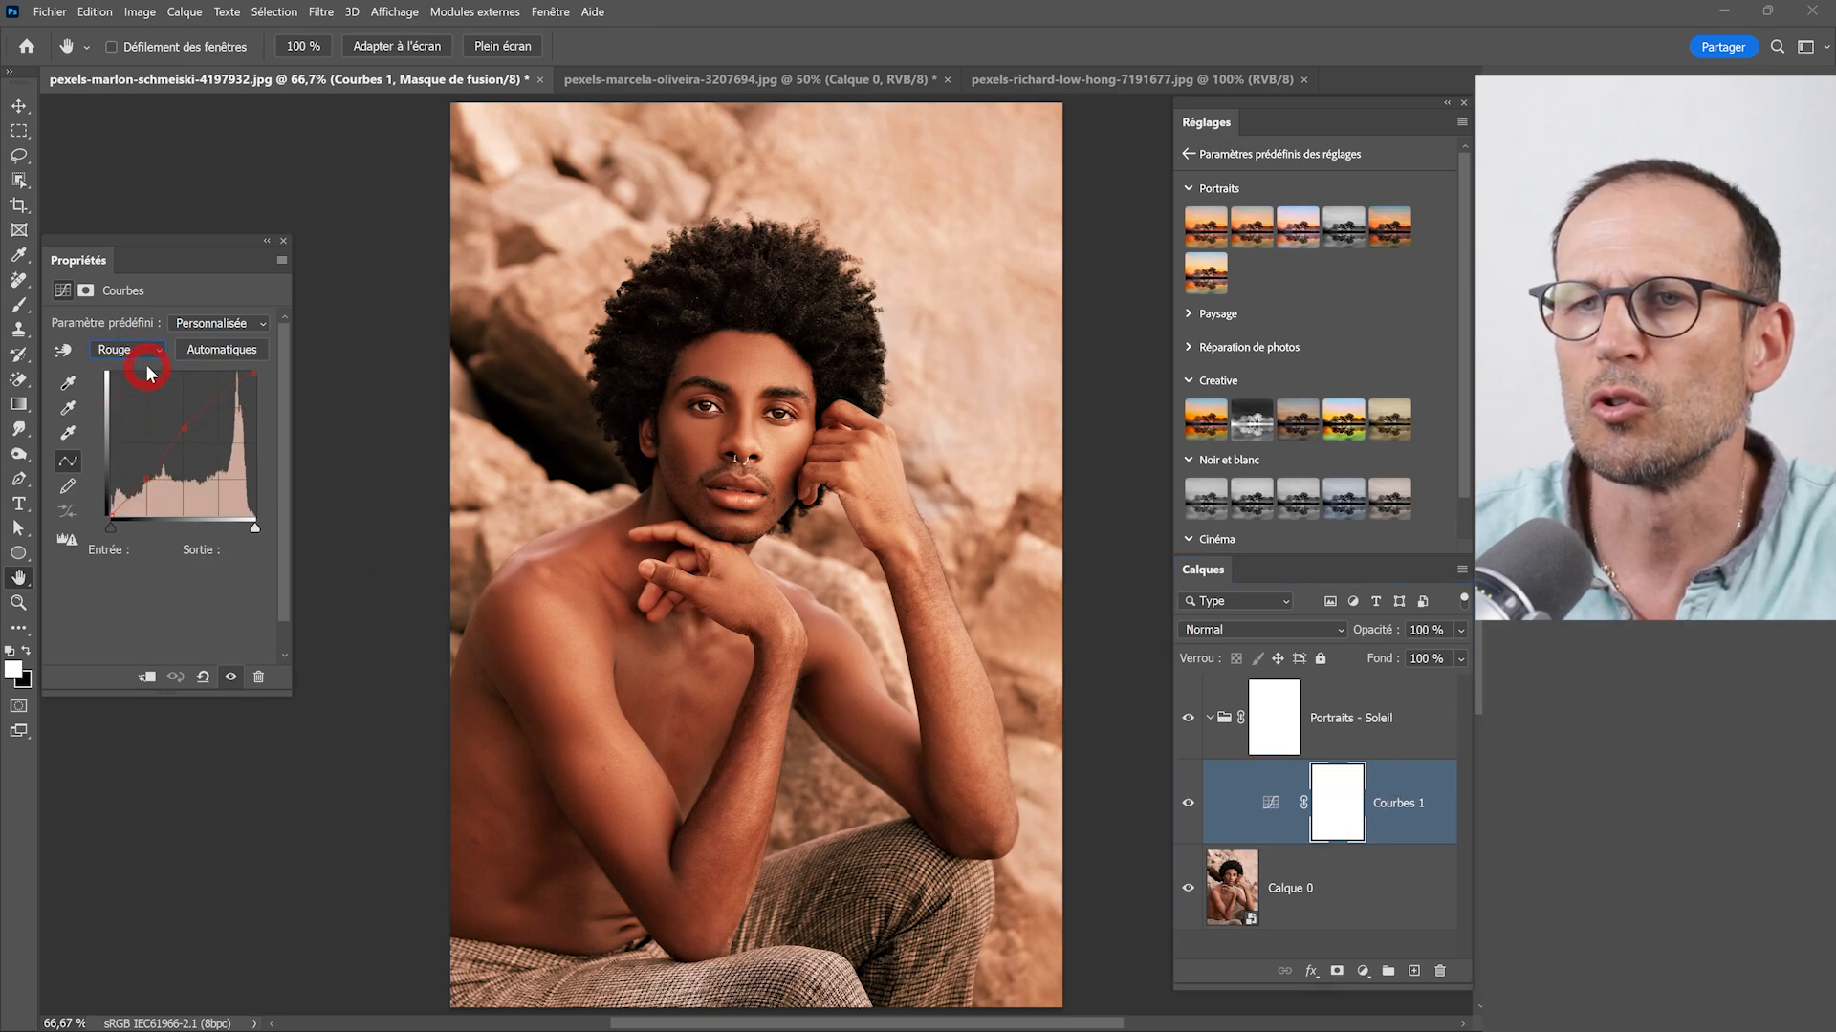
click(143, 350)
click(133, 398)
click(204, 409)
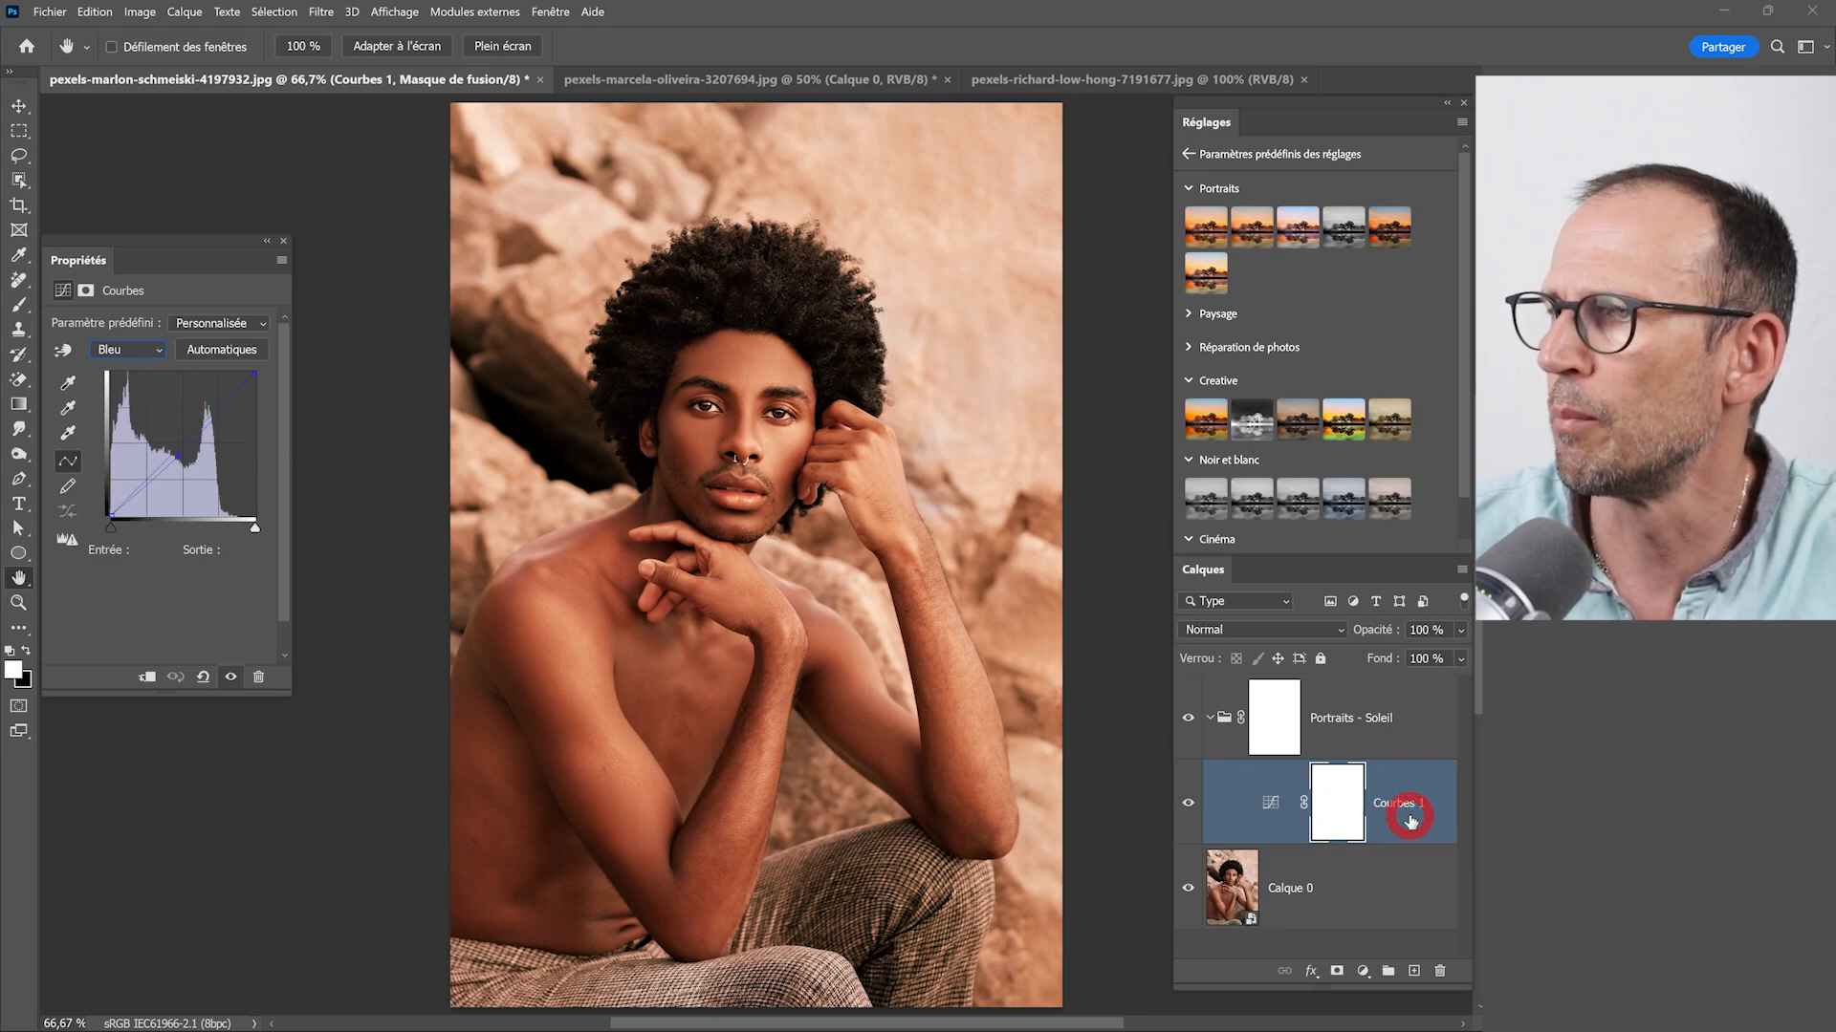
- Collapse the Portraits, Creative and Noir et blanc categories, and return to the adjustments overview with Ajustements individuels expanded
click(1189, 188)
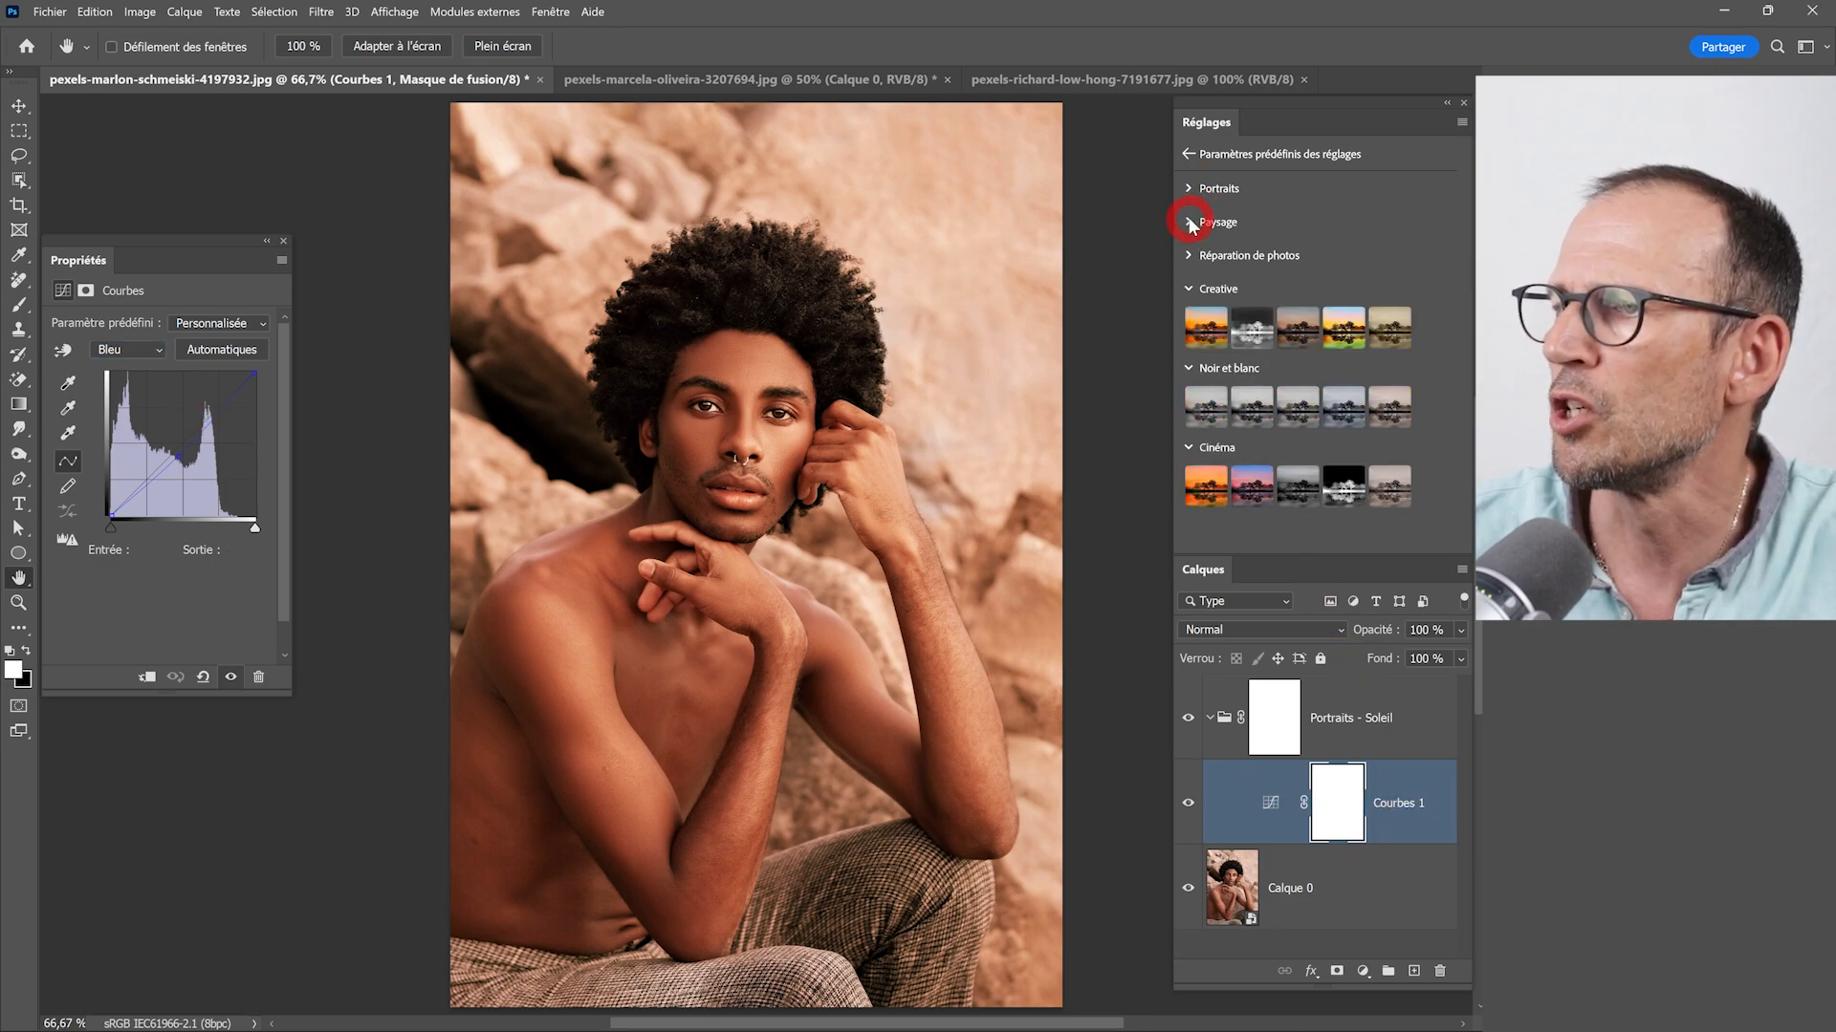
click(1189, 288)
click(1190, 322)
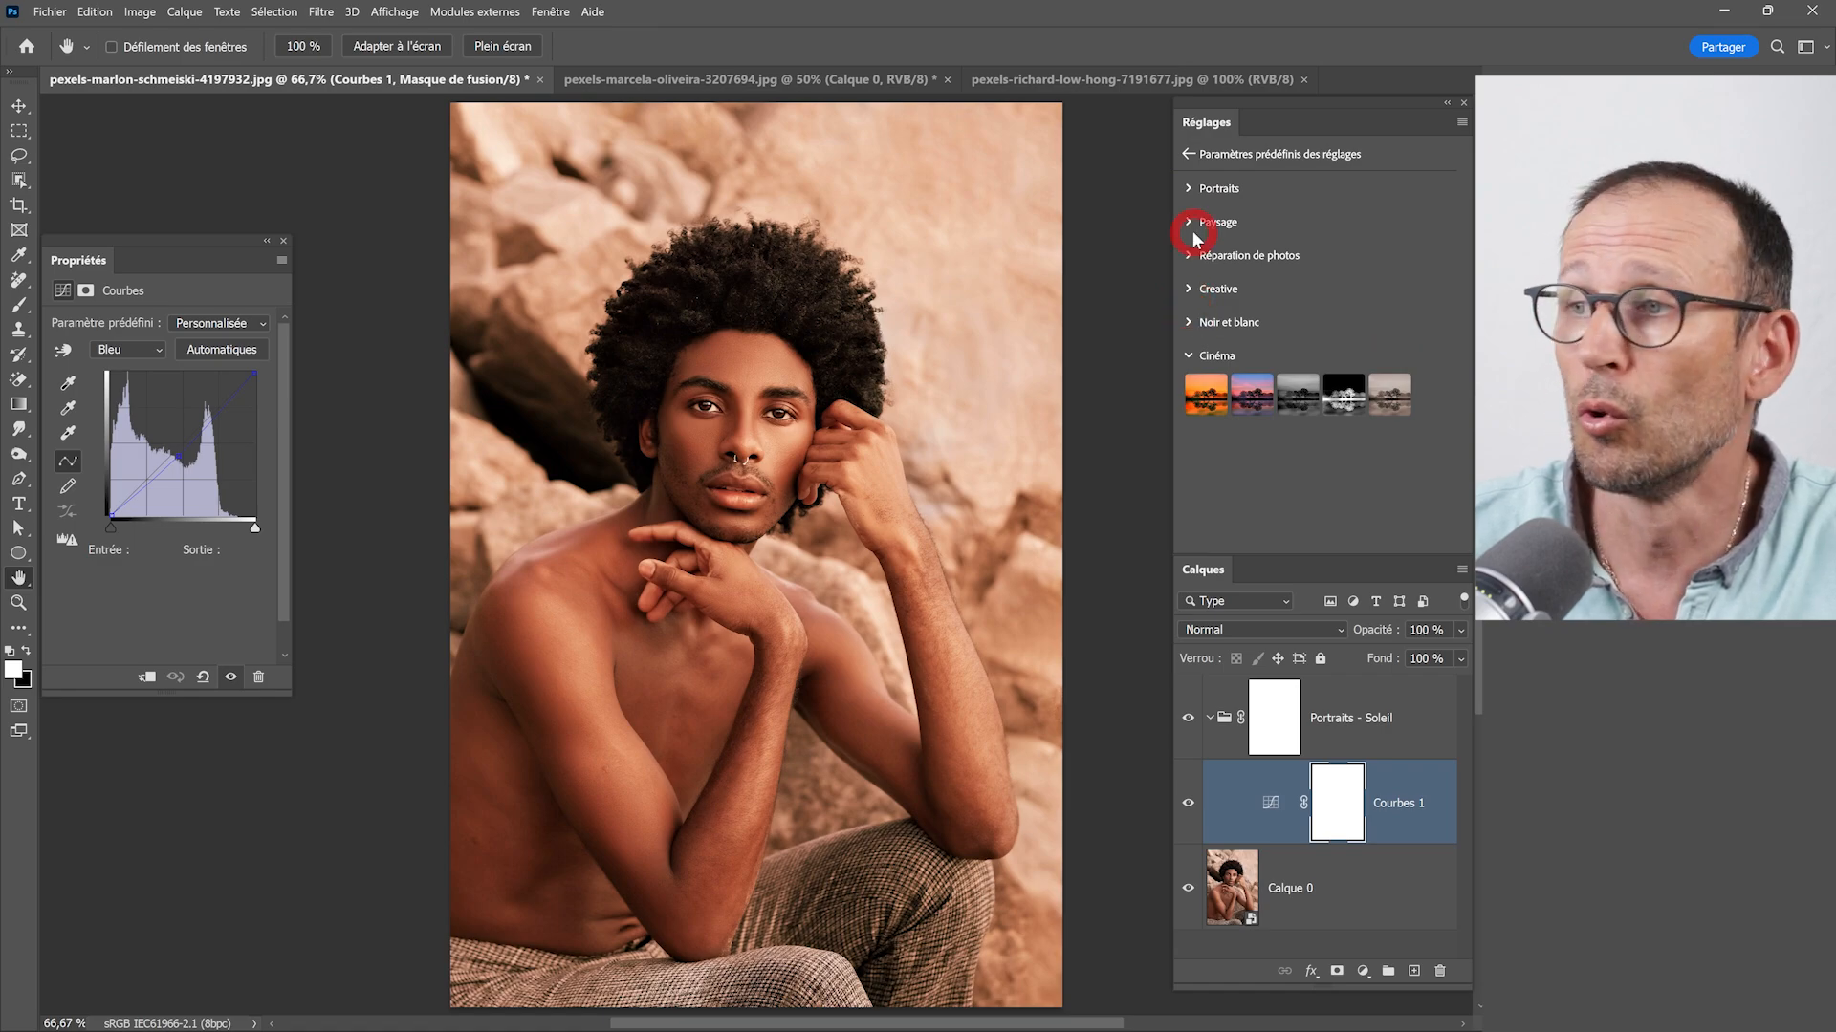
click(1188, 155)
click(1189, 288)
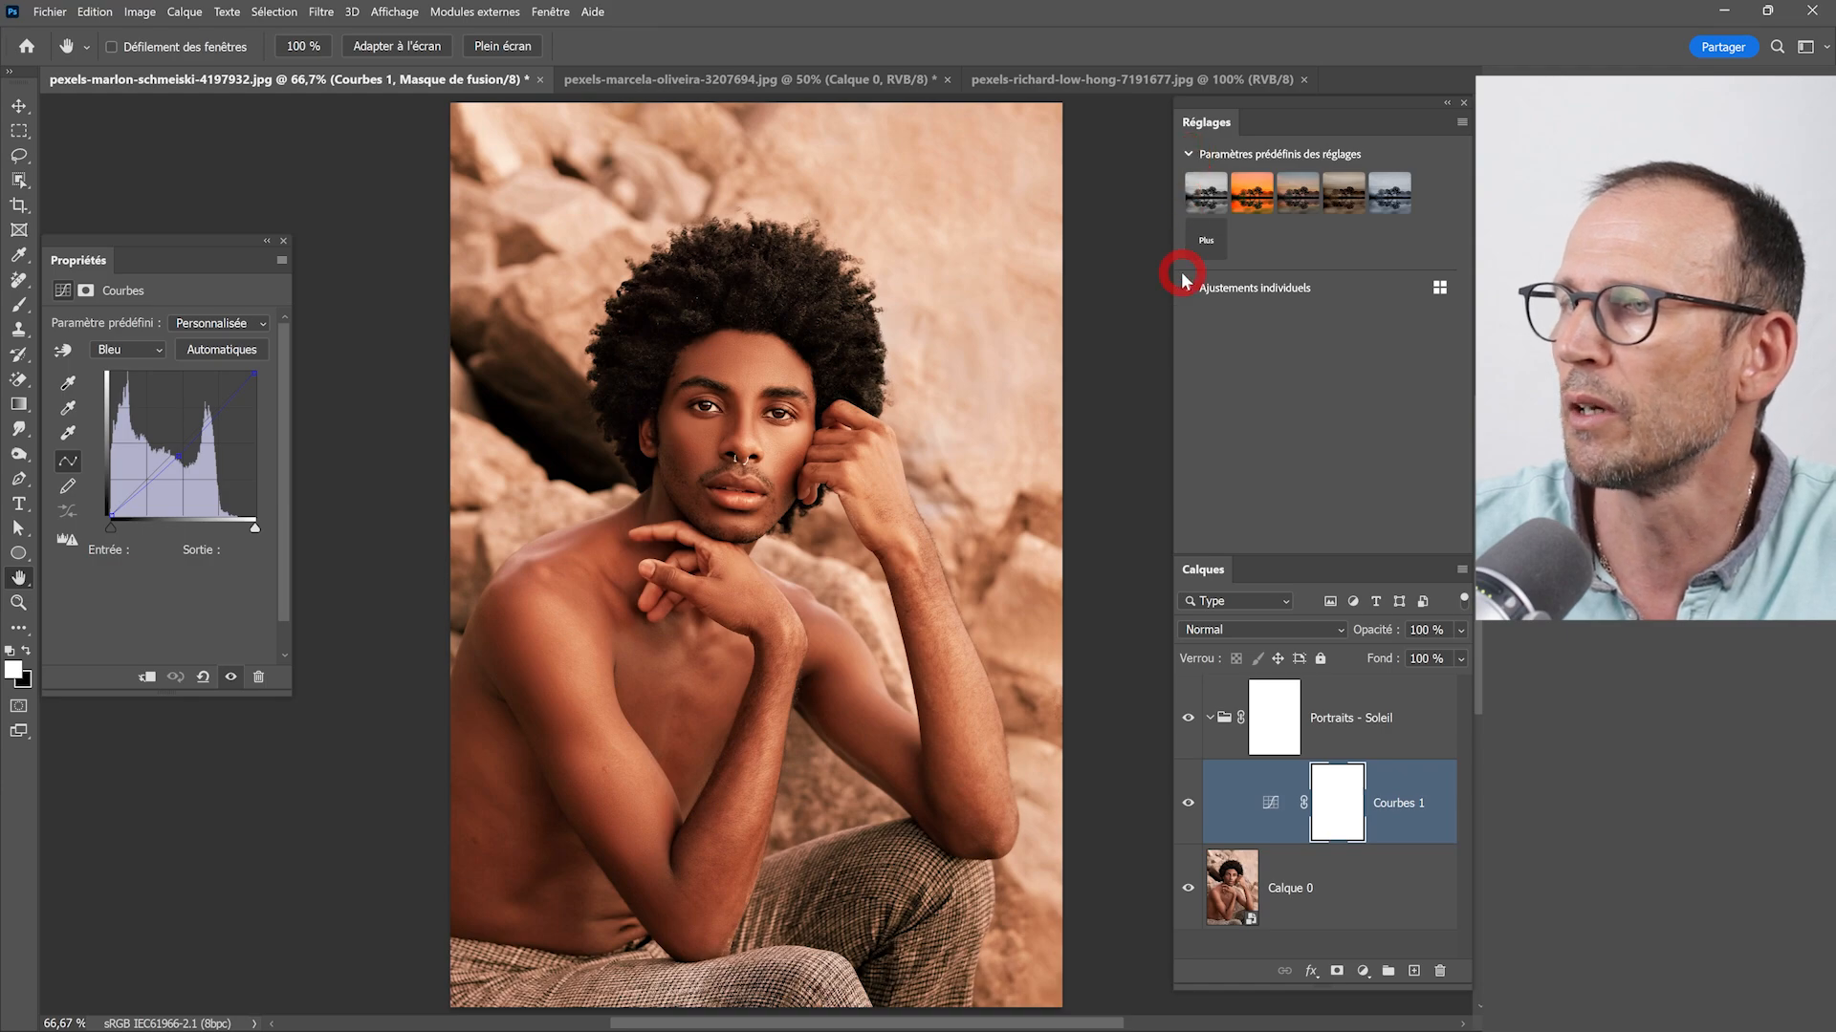
- Add a Filtre photo adjustment with 60% density inside the "Portraits - Soleil" group, then collapse the group
click(1277, 381)
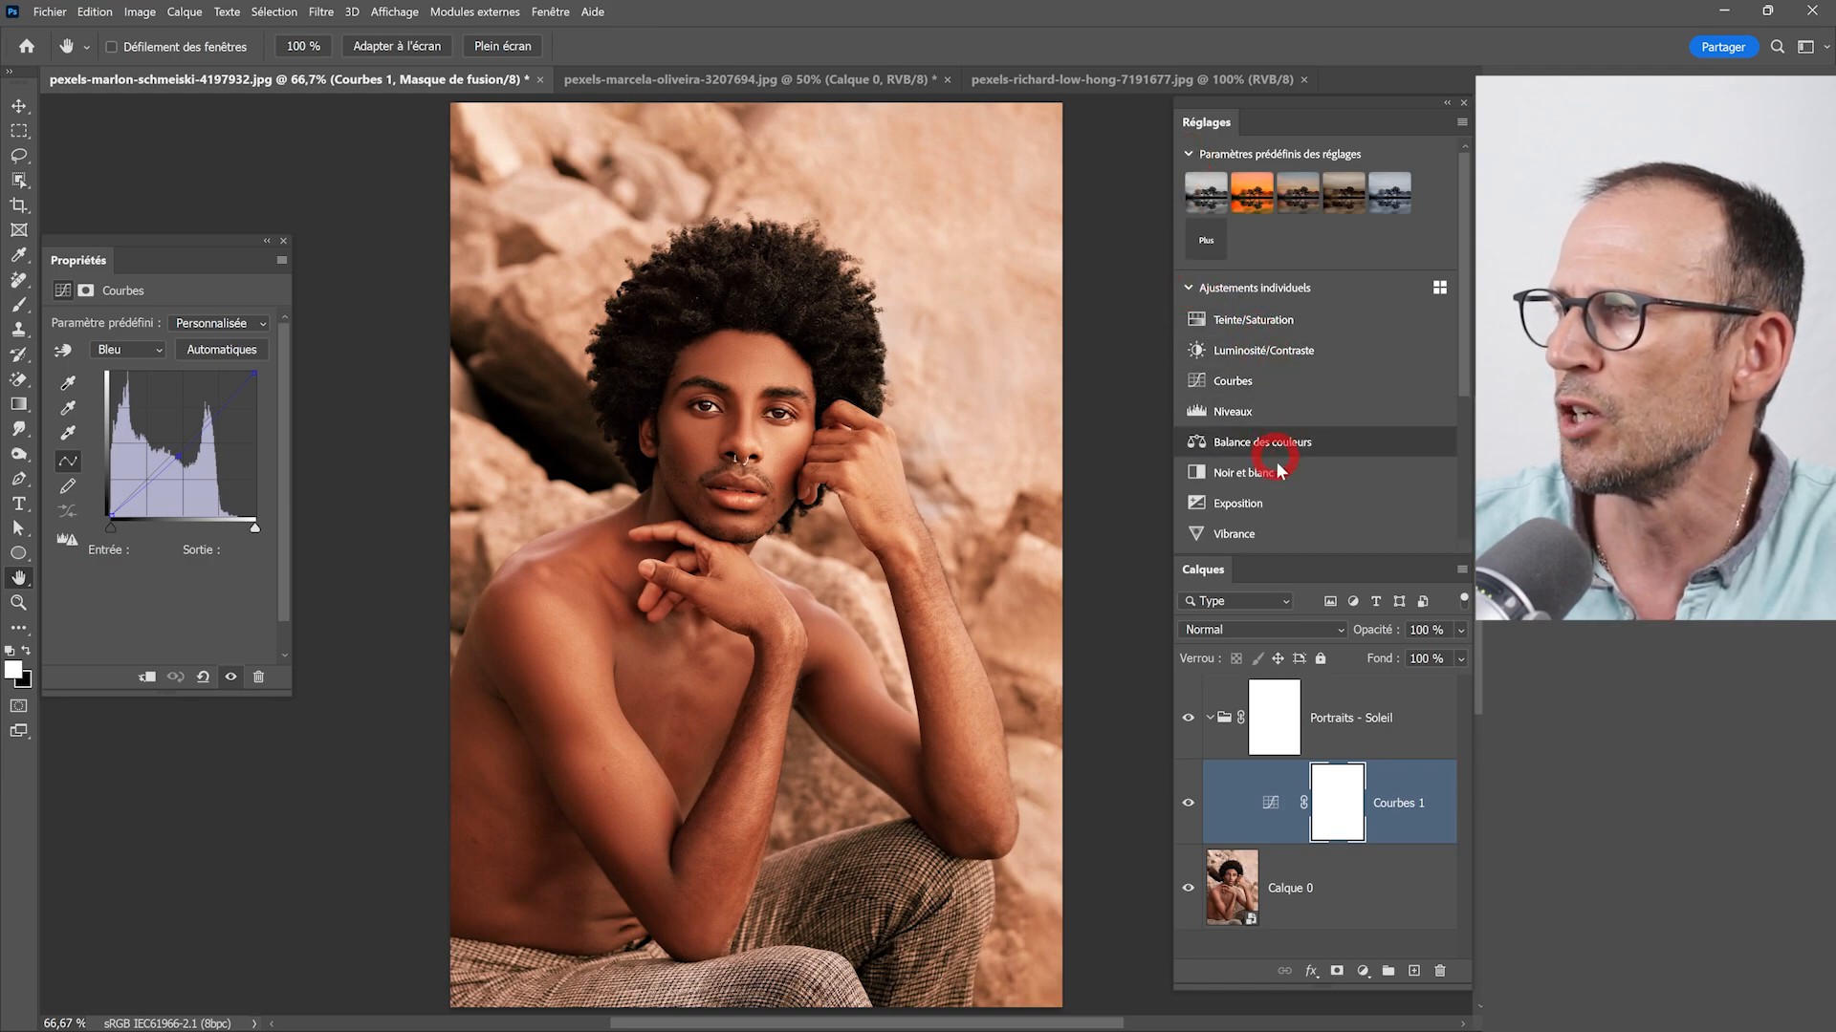
scroll(1276, 492, down, 3)
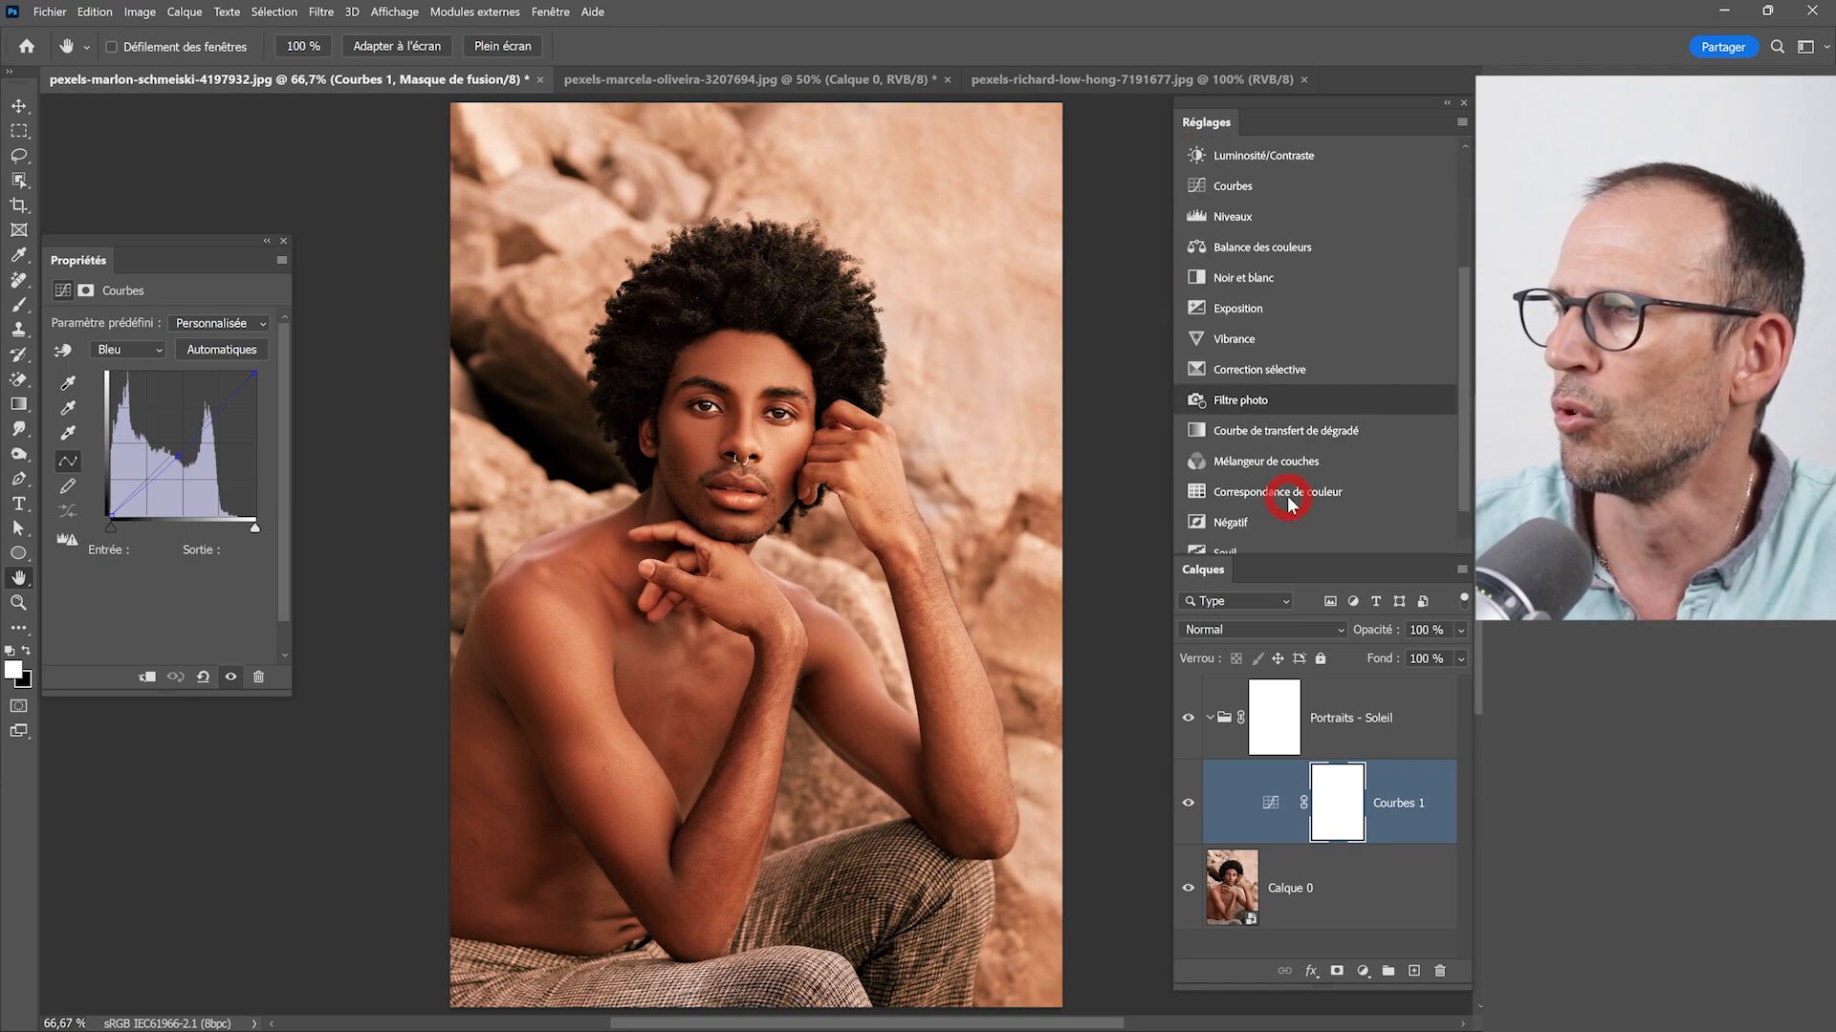
click(1238, 400)
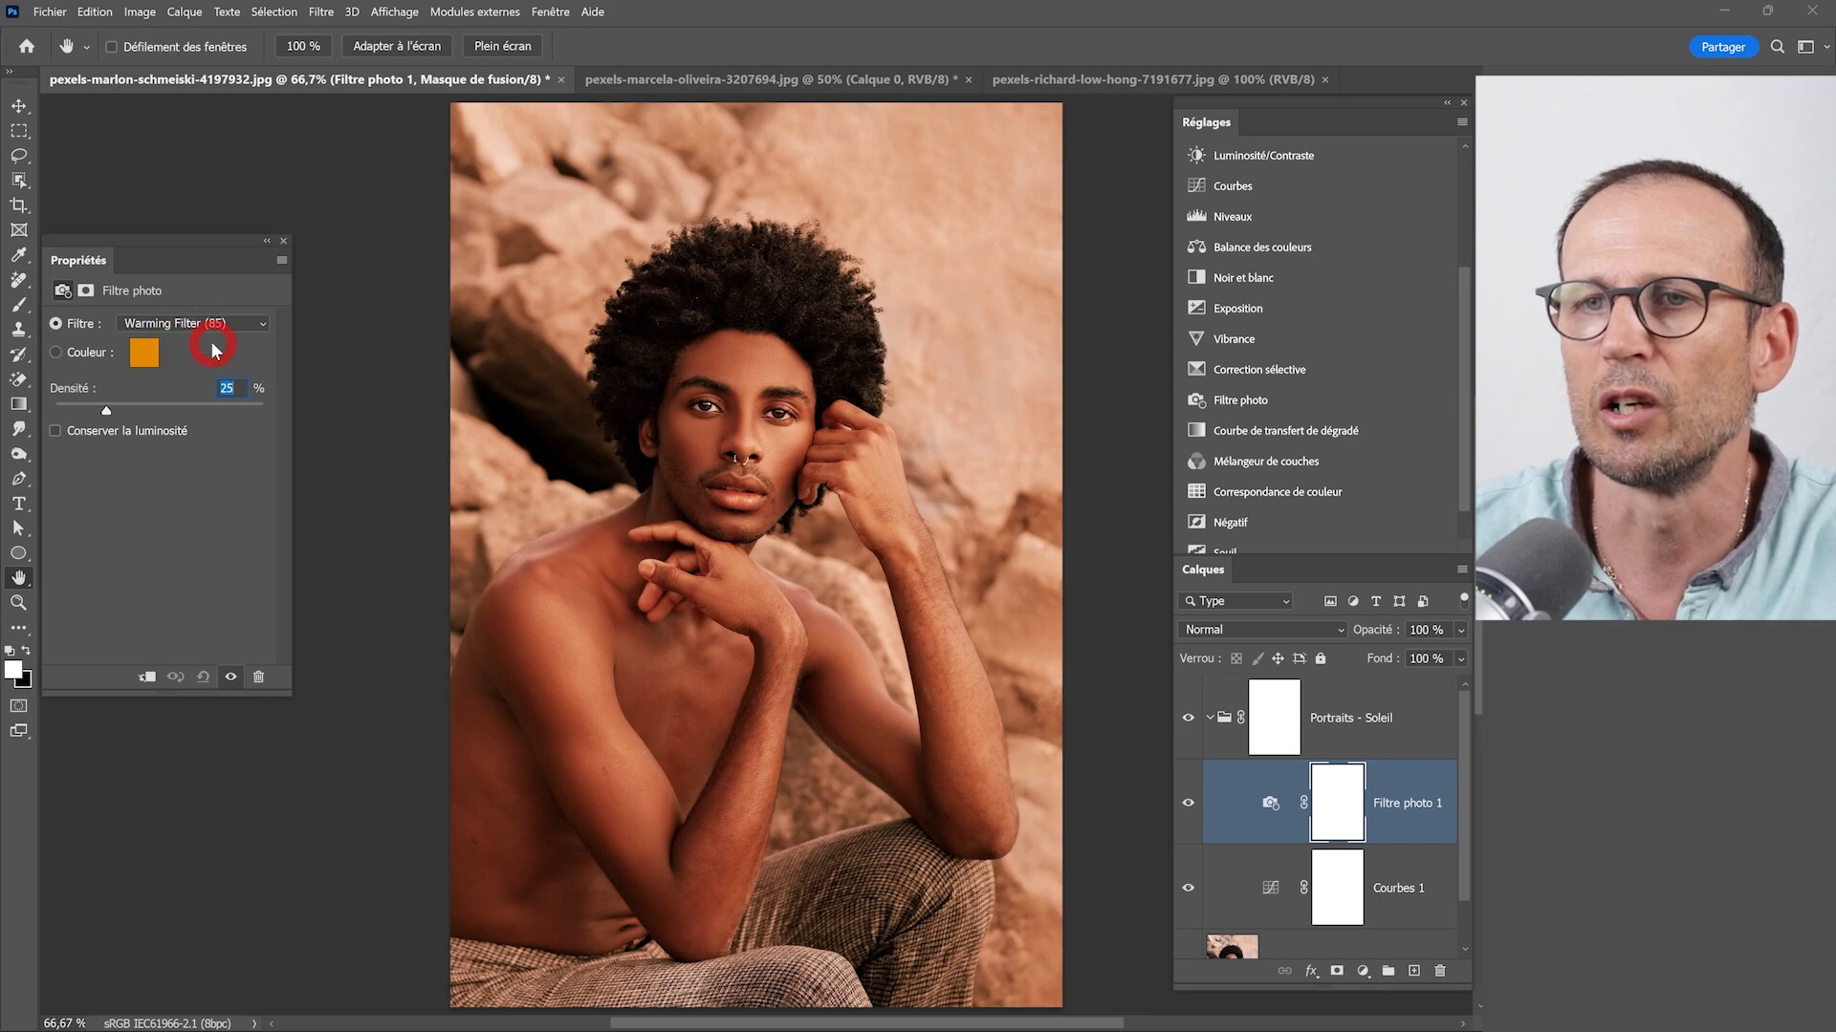
drag(106, 410, 159, 391)
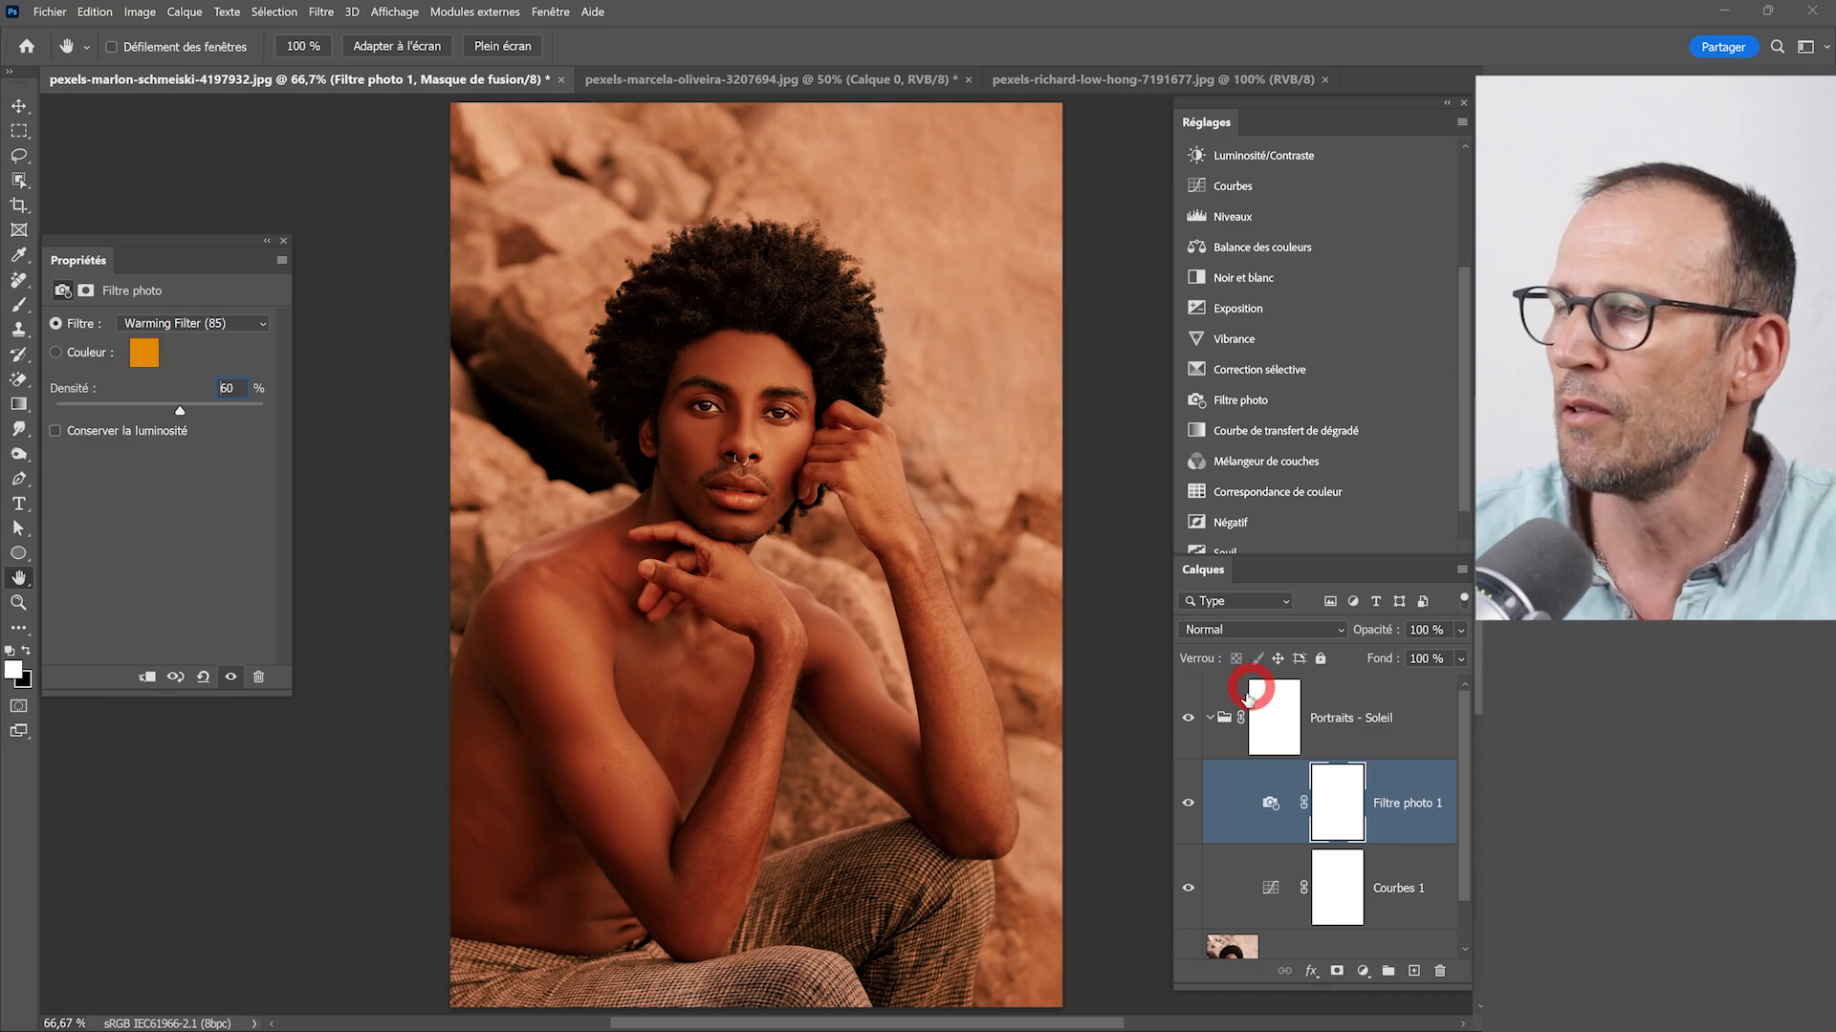
click(1212, 720)
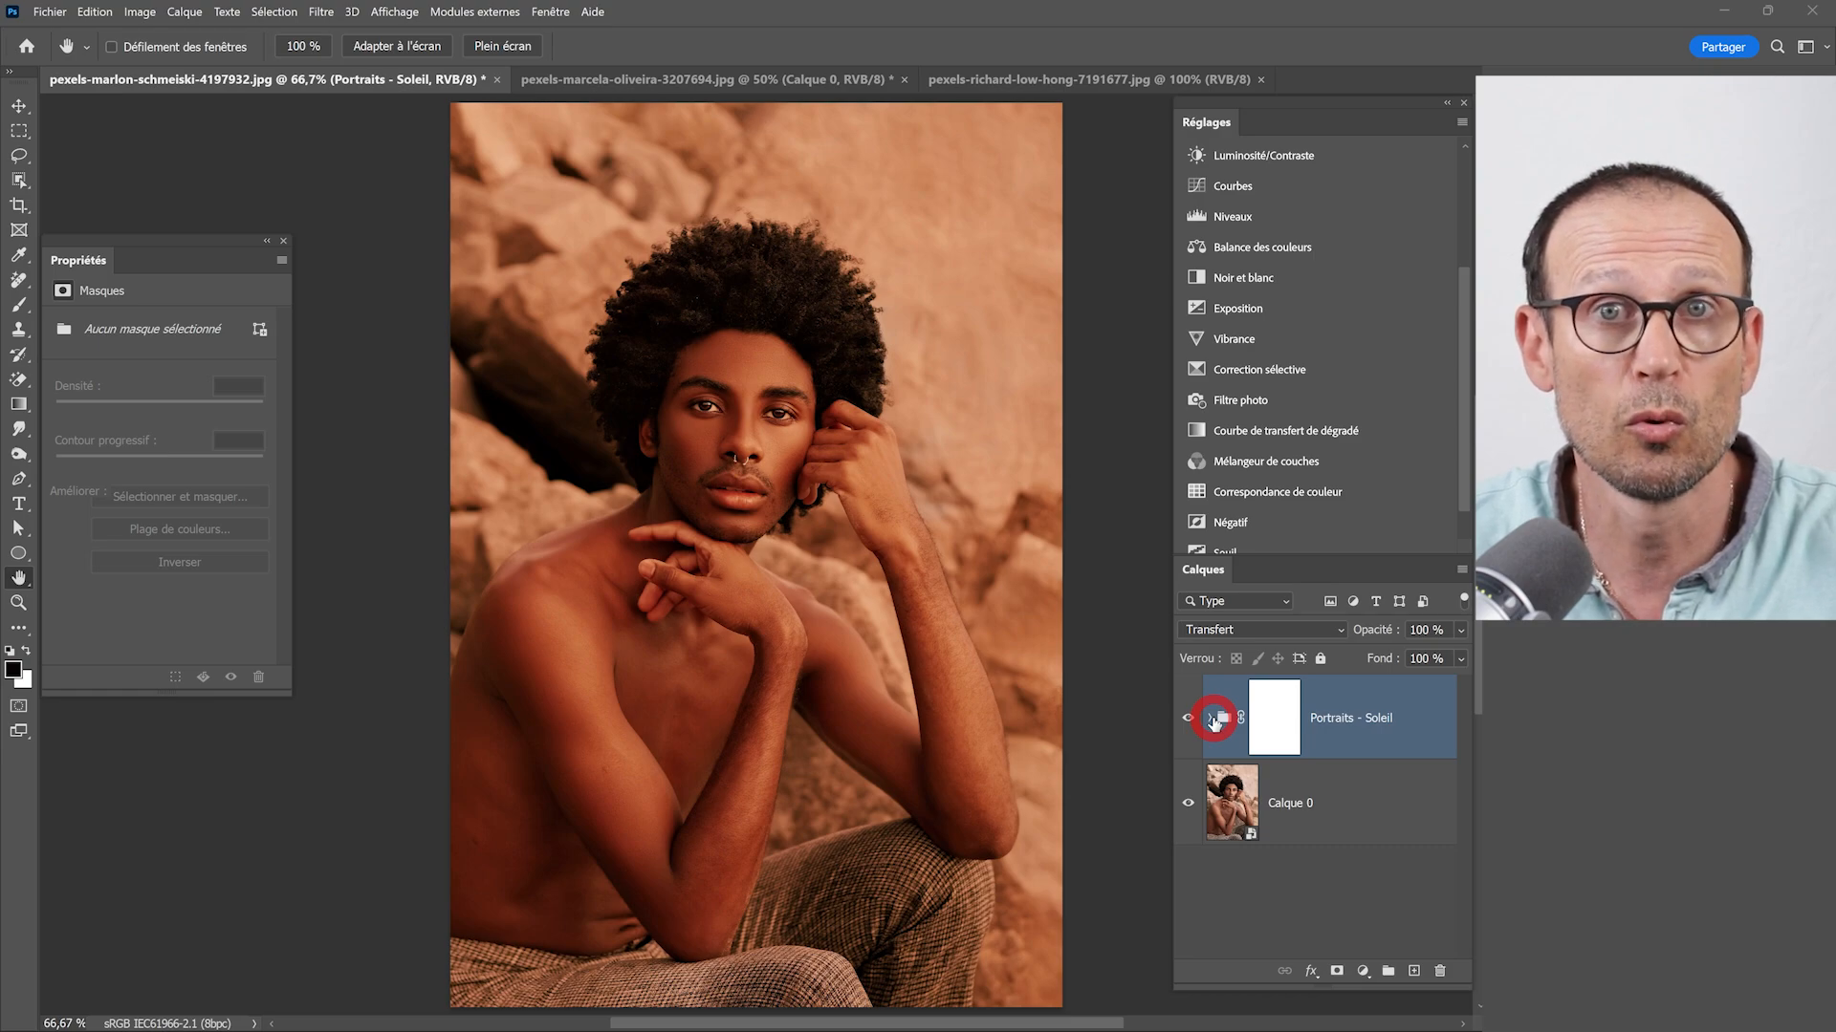
- Try to export the portrait's color grade as color lookup tables (Tables de correspondance de couleur)
click(50, 12)
mouse_move(115, 335)
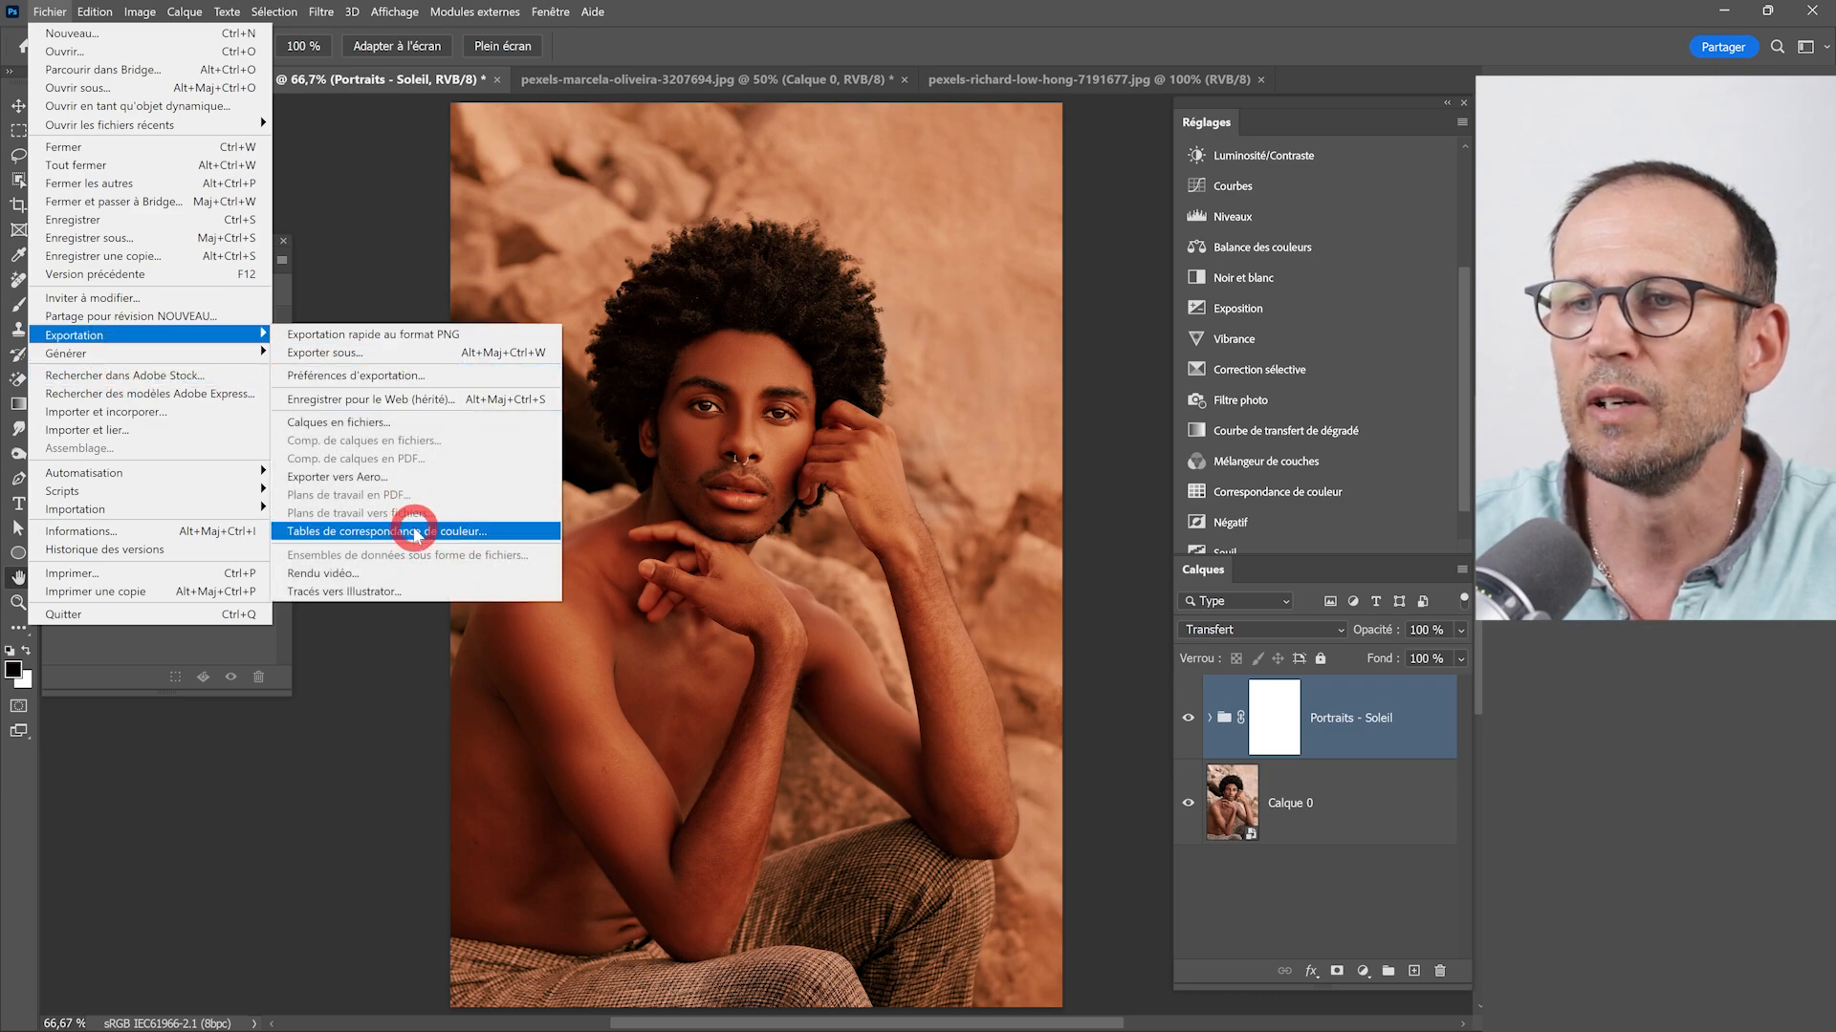
click(509, 532)
key(Return)
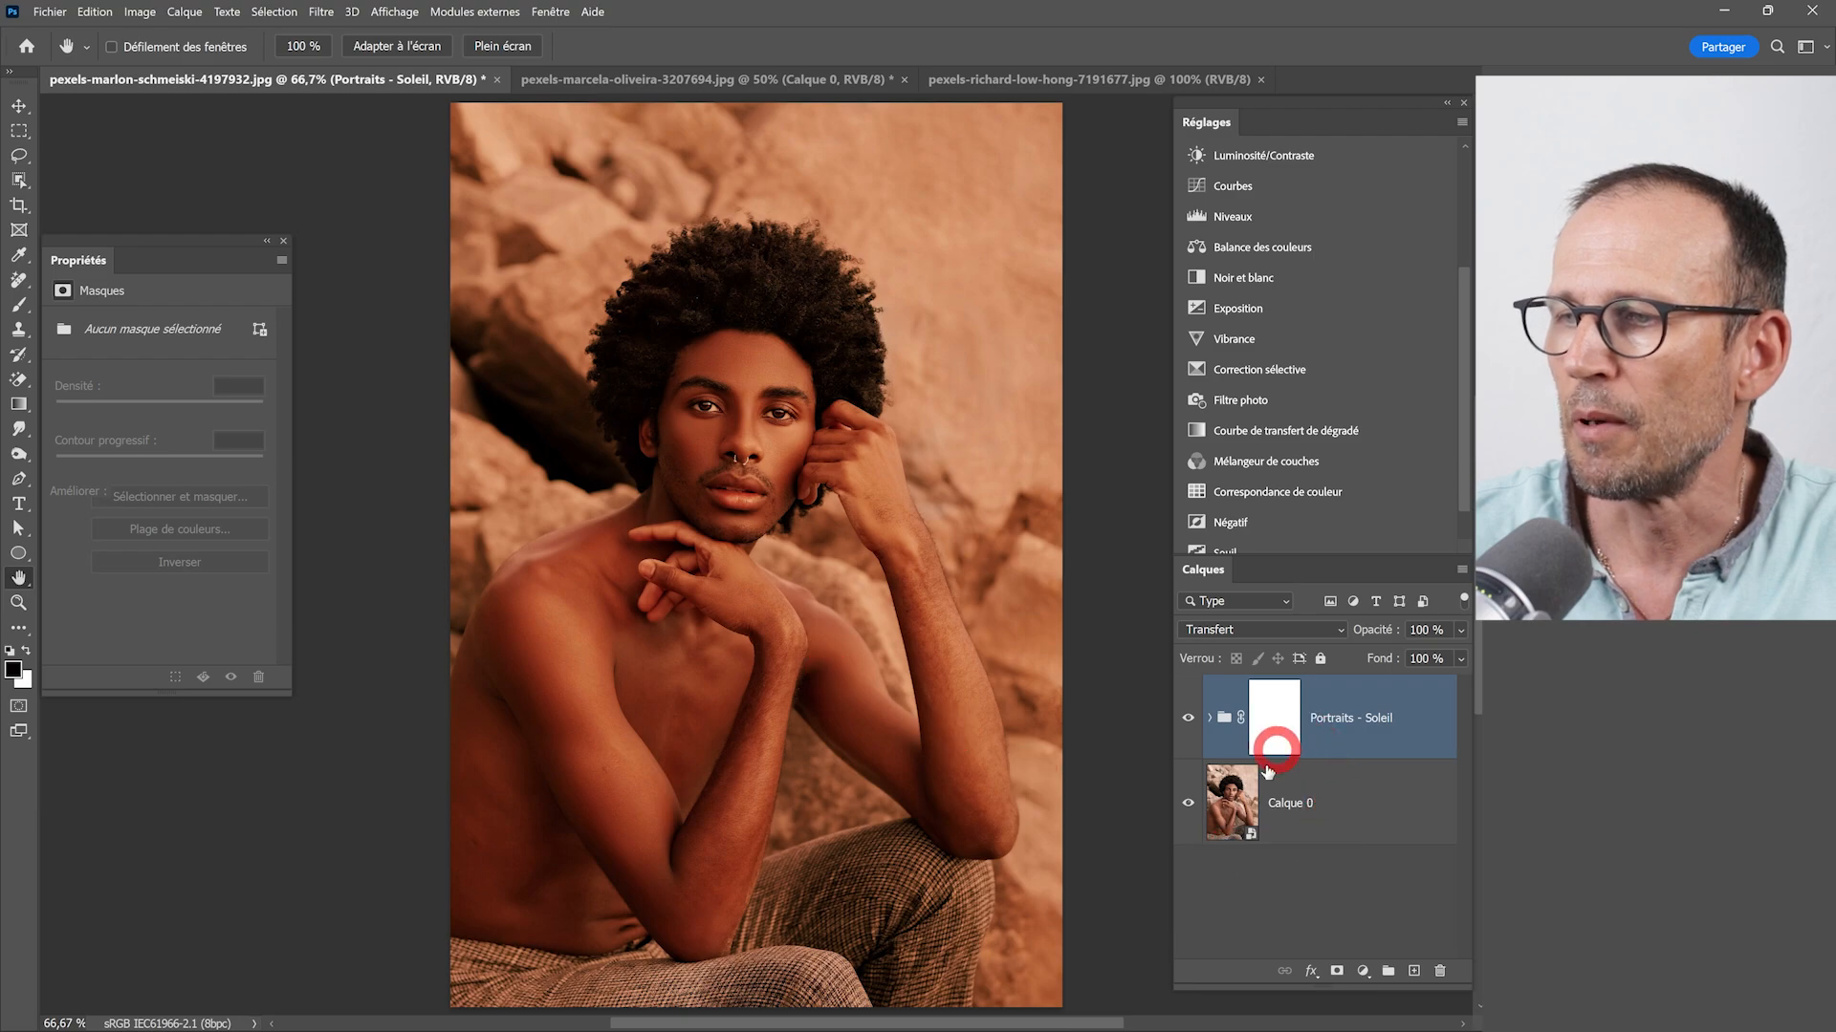
- Convert the Calque 0 layer into the document's background layer
click(1293, 796)
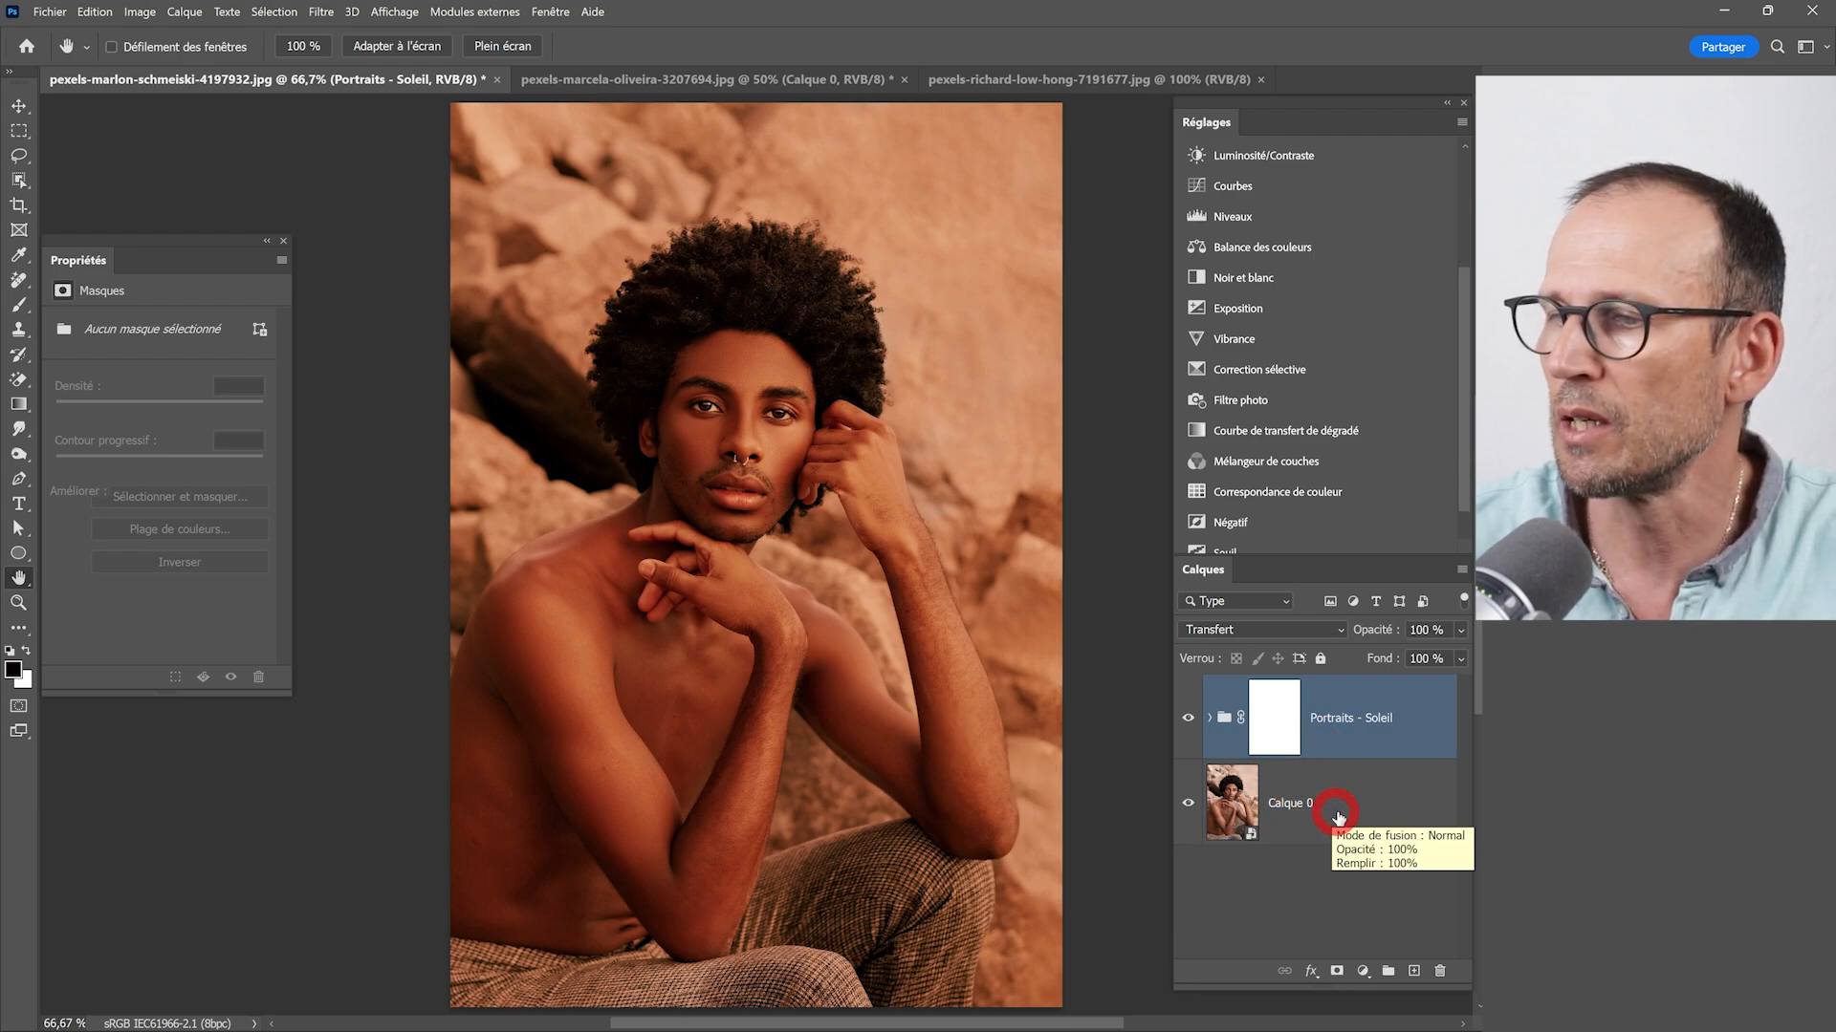
click(1345, 818)
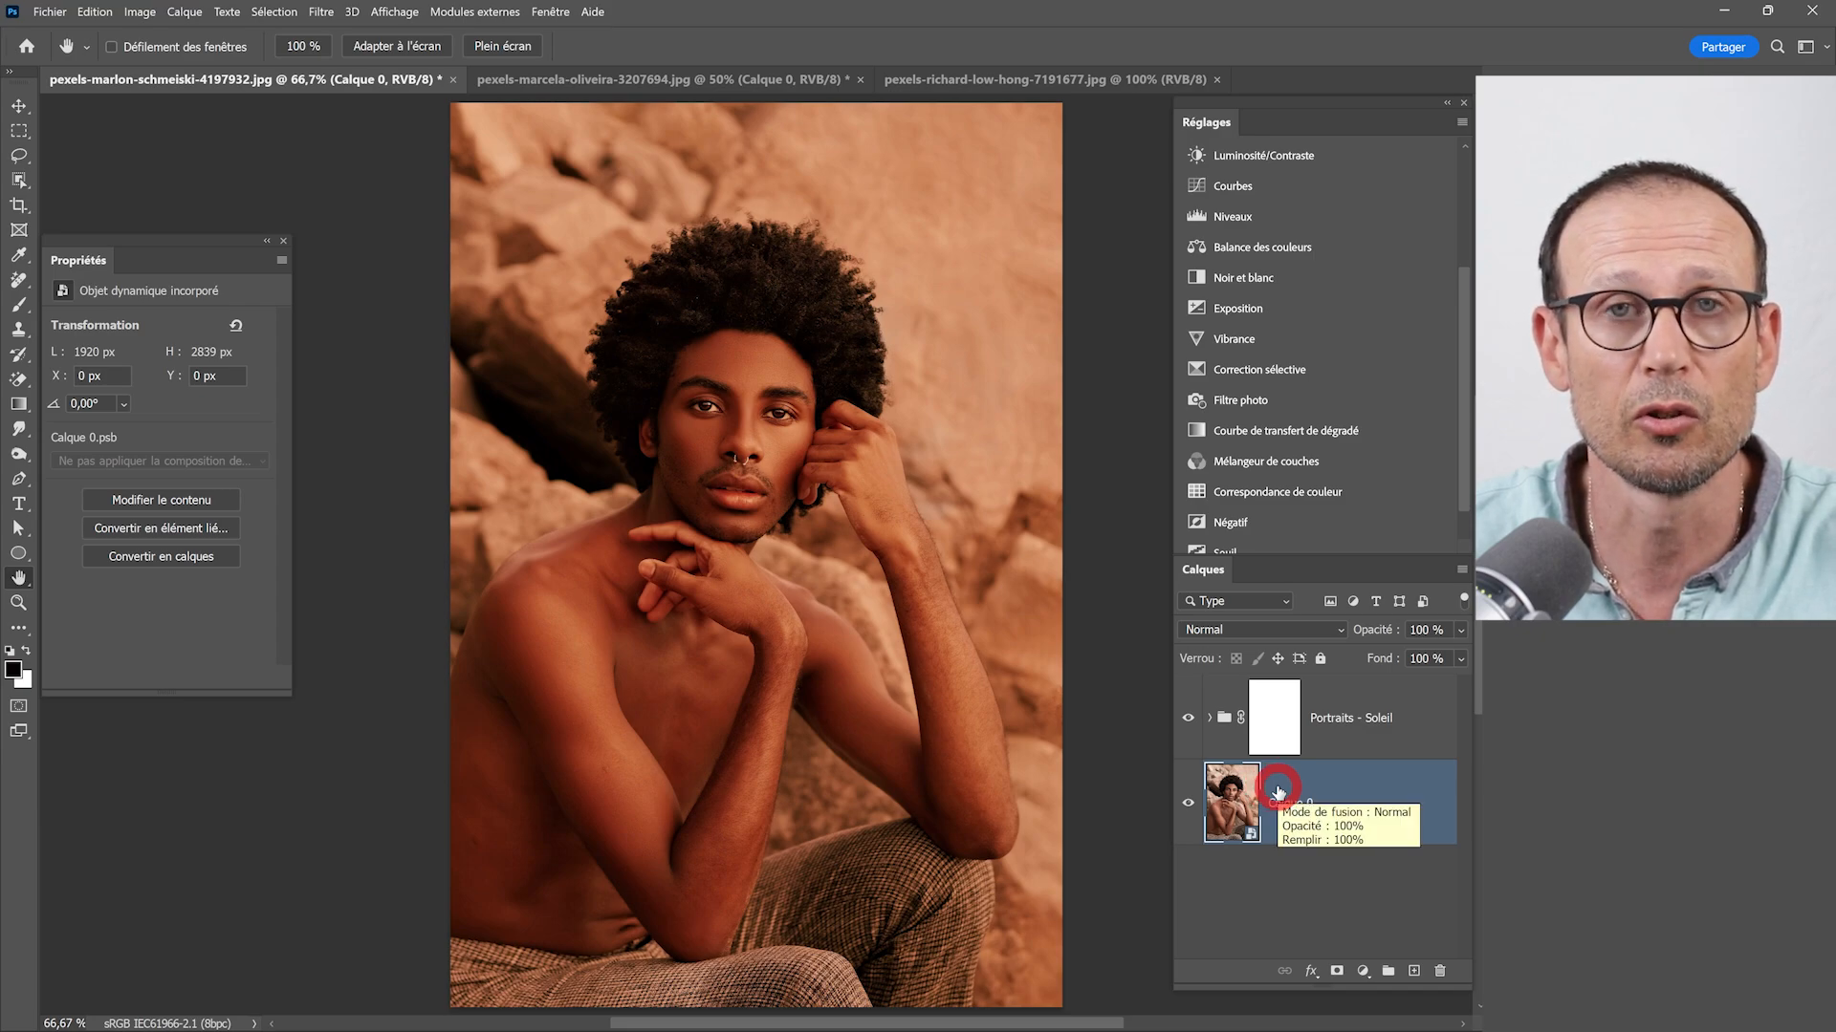
click(184, 12)
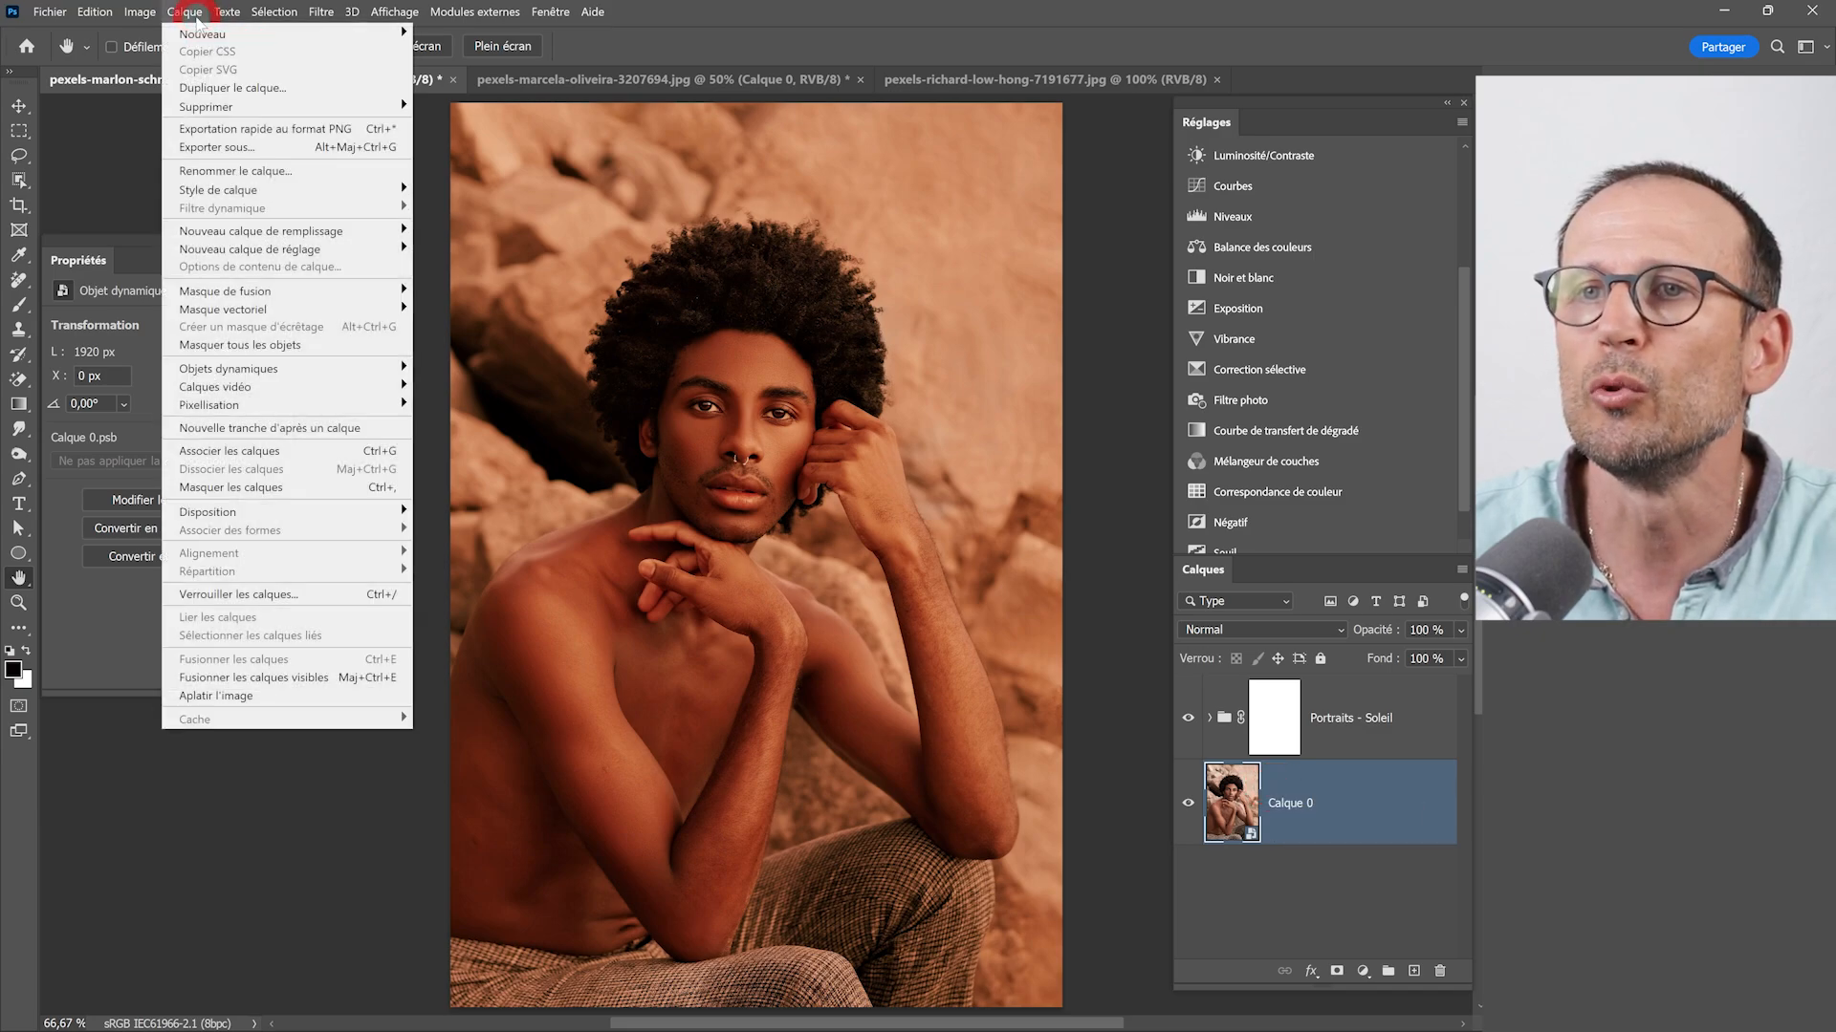
mouse_move(220, 40)
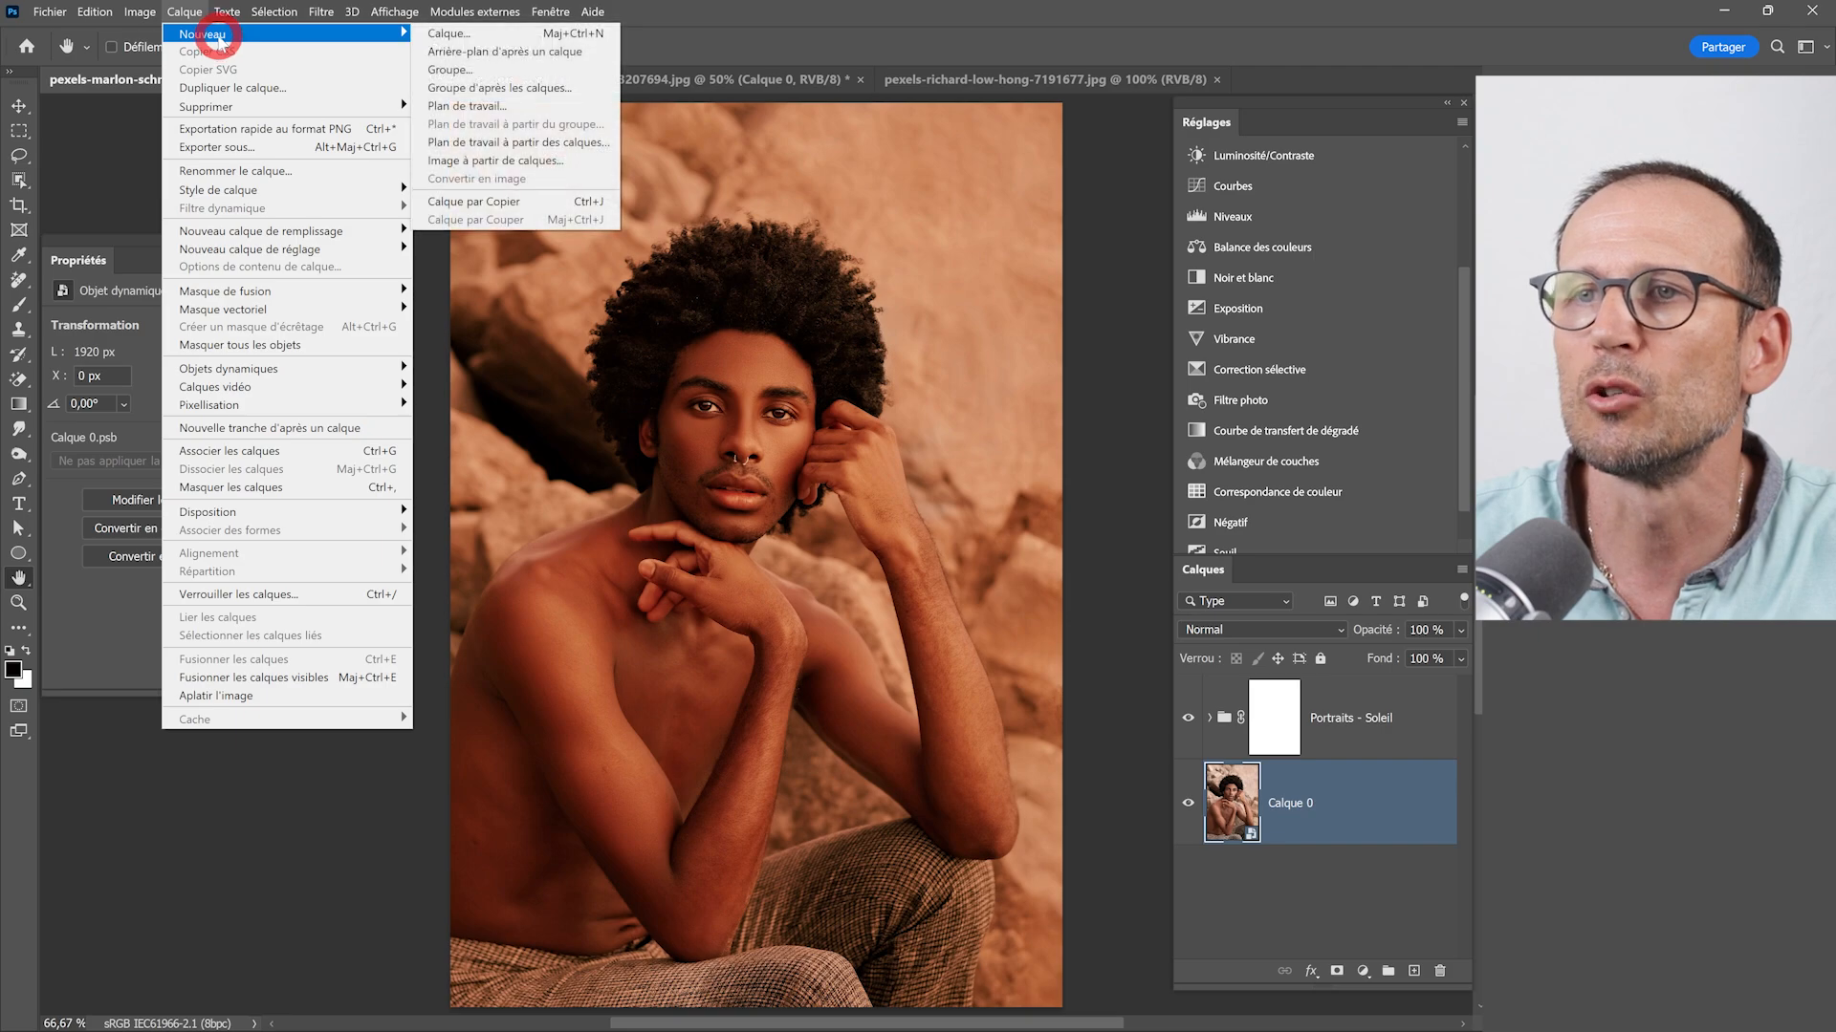
click(471, 54)
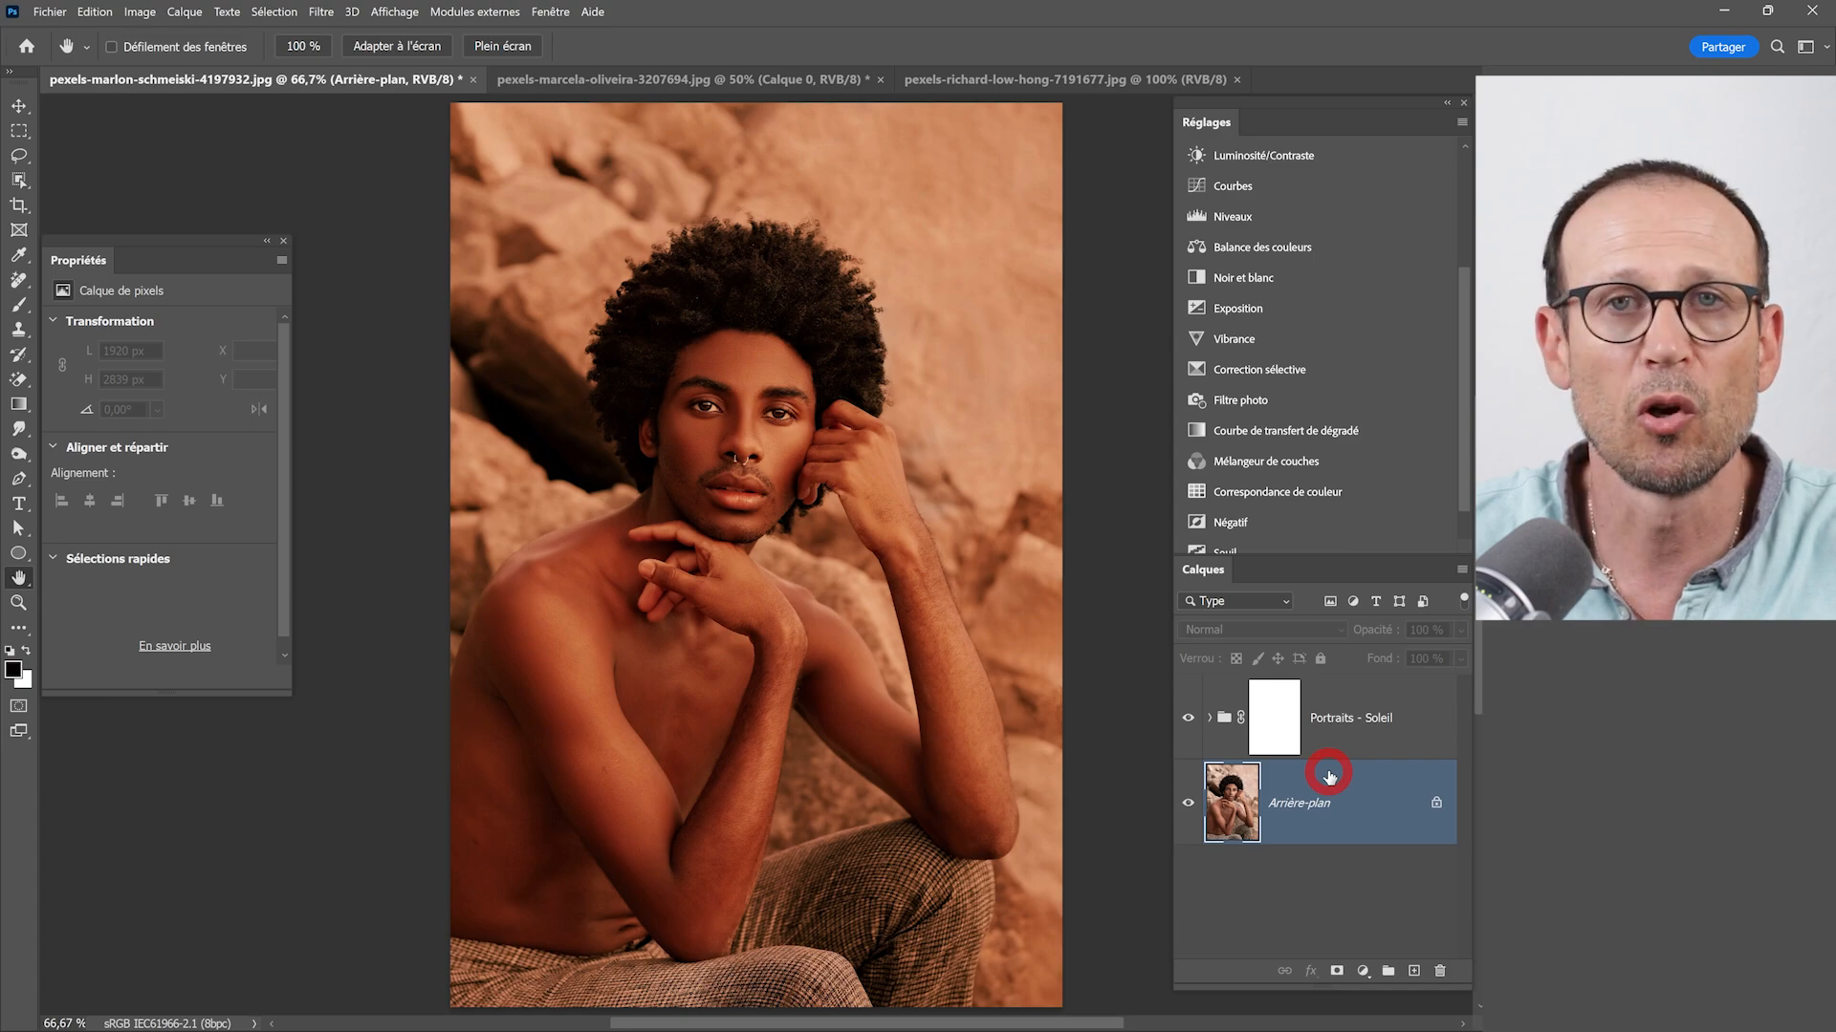
- Start exporting color lookup tables with the description "Très chaud.jpg", keeping 32 grid points and all four formats
click(53, 12)
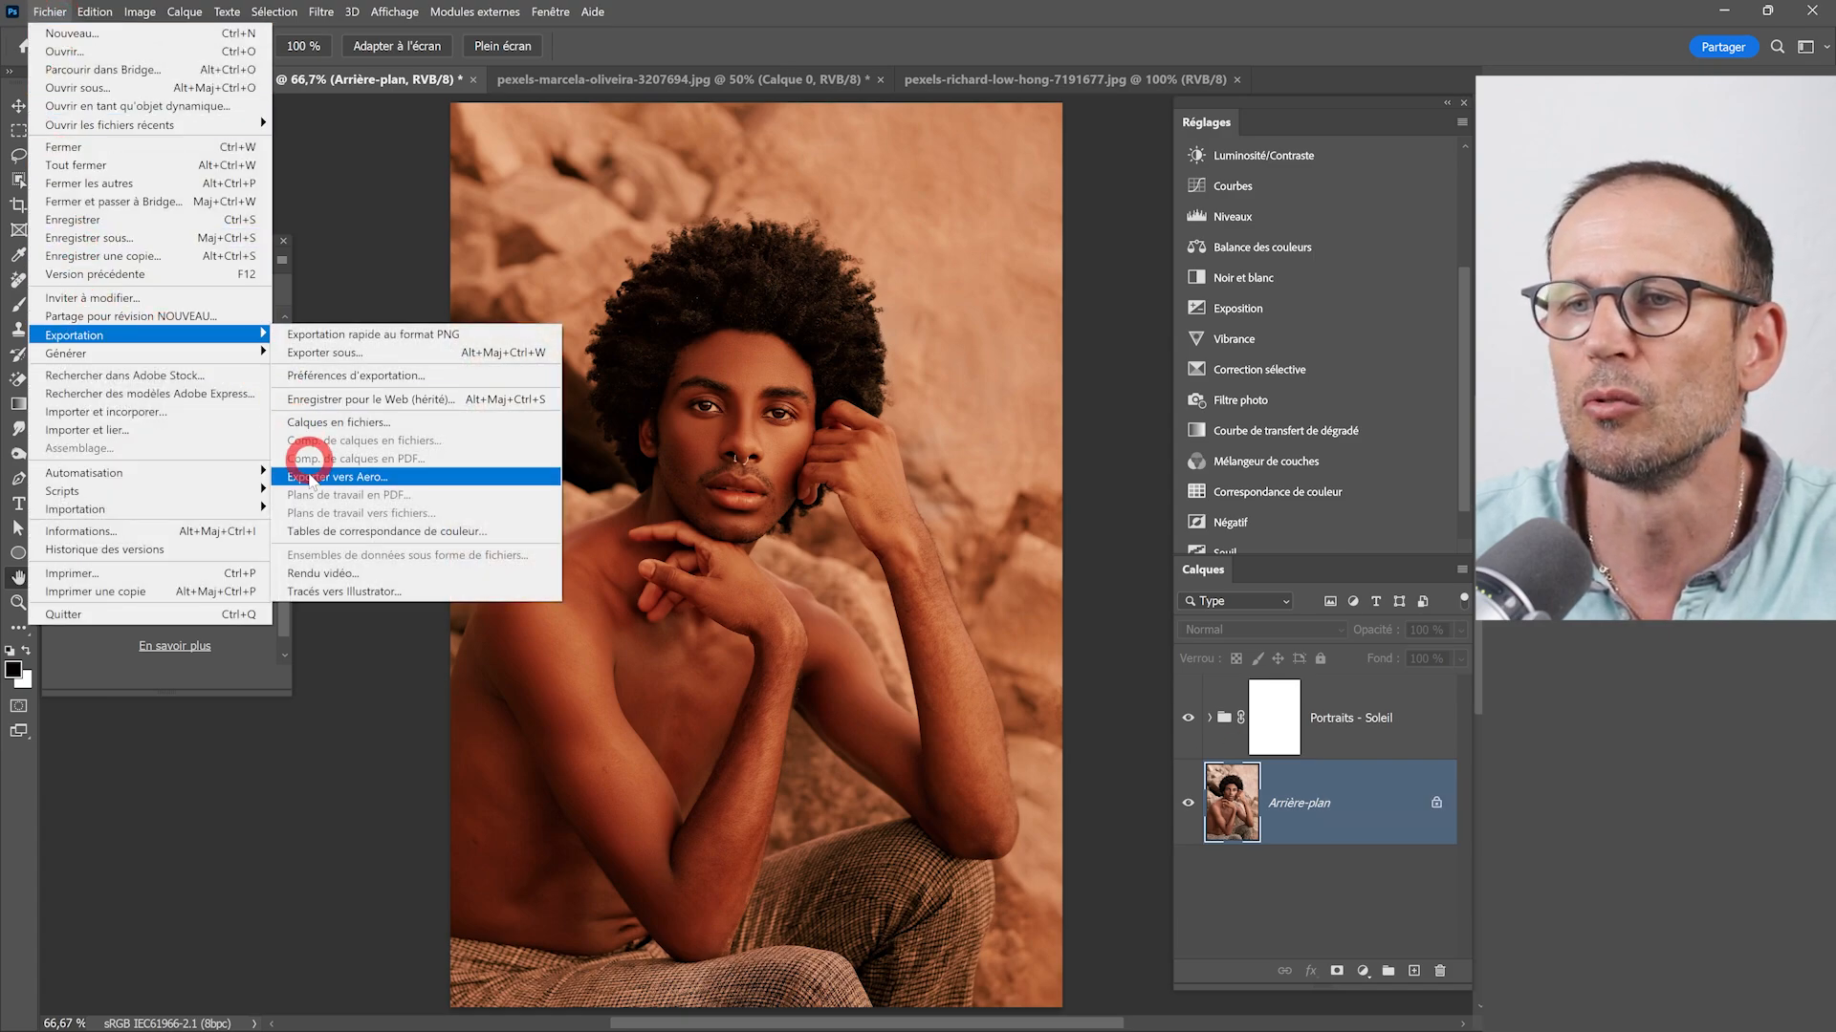
click(512, 532)
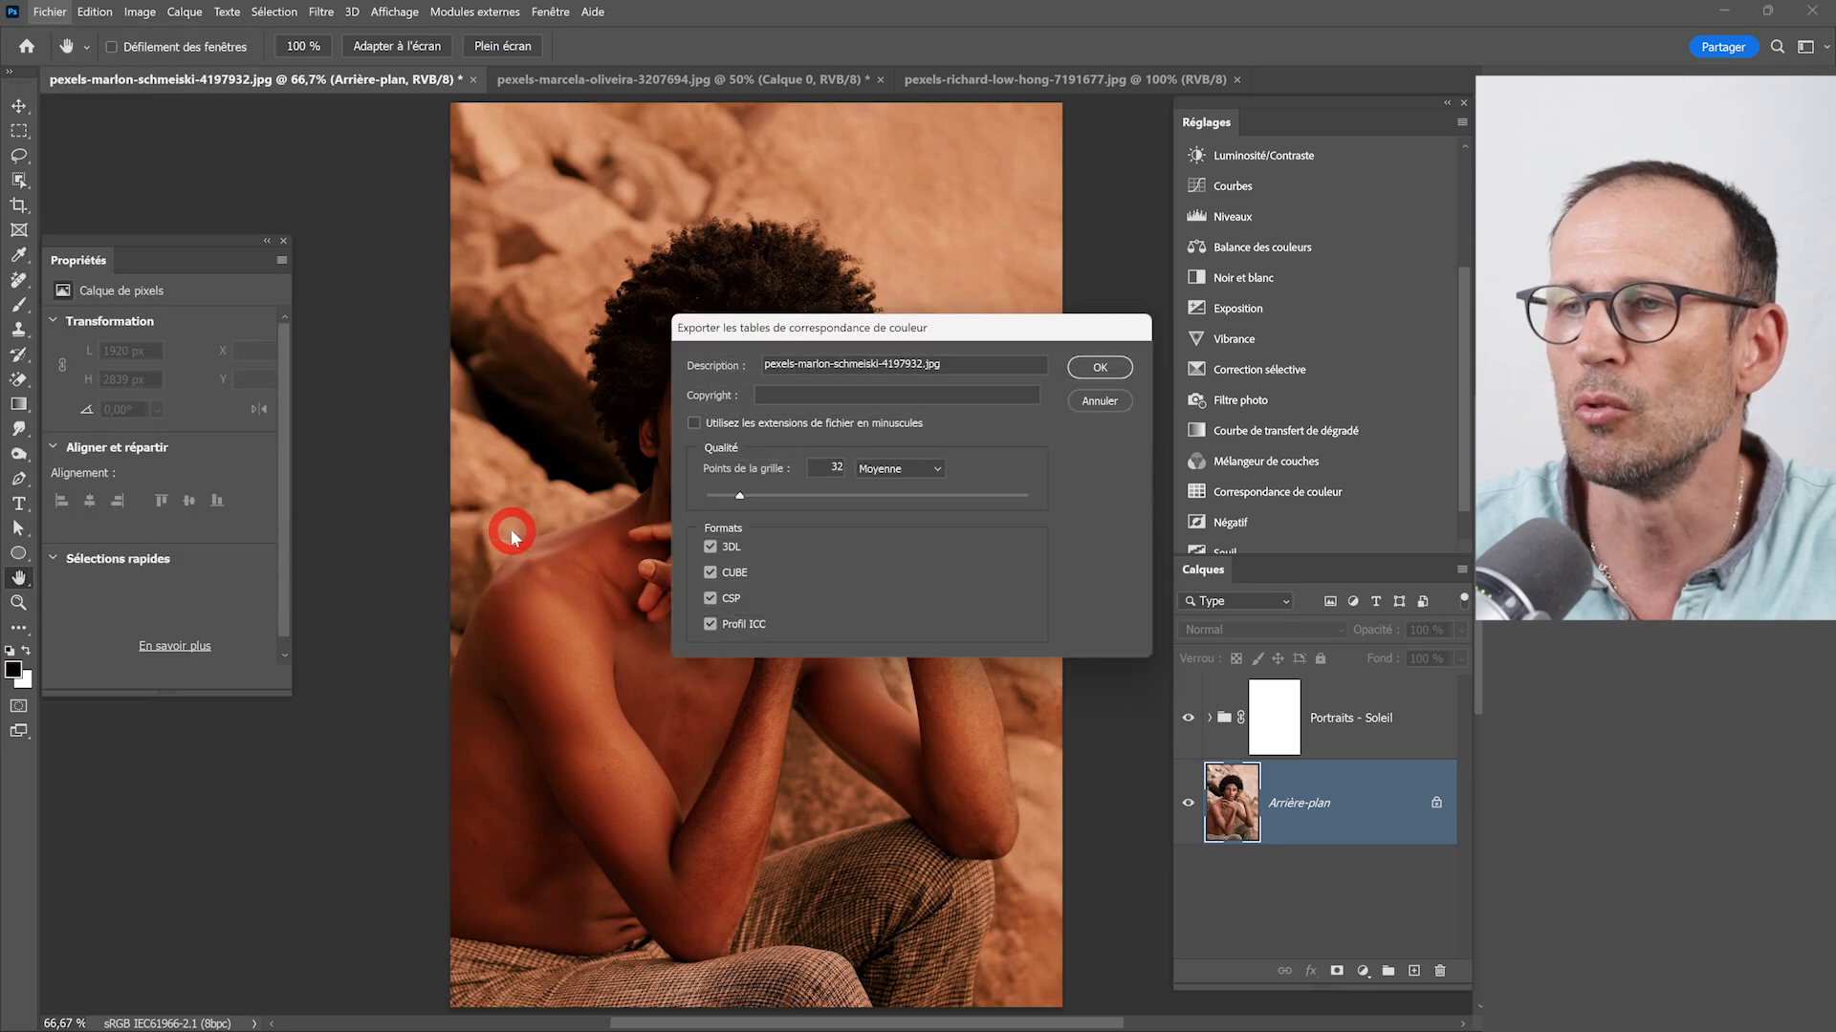
click(913, 362)
drag(920, 362, 608, 332)
text(Très chaud)
click(780, 557)
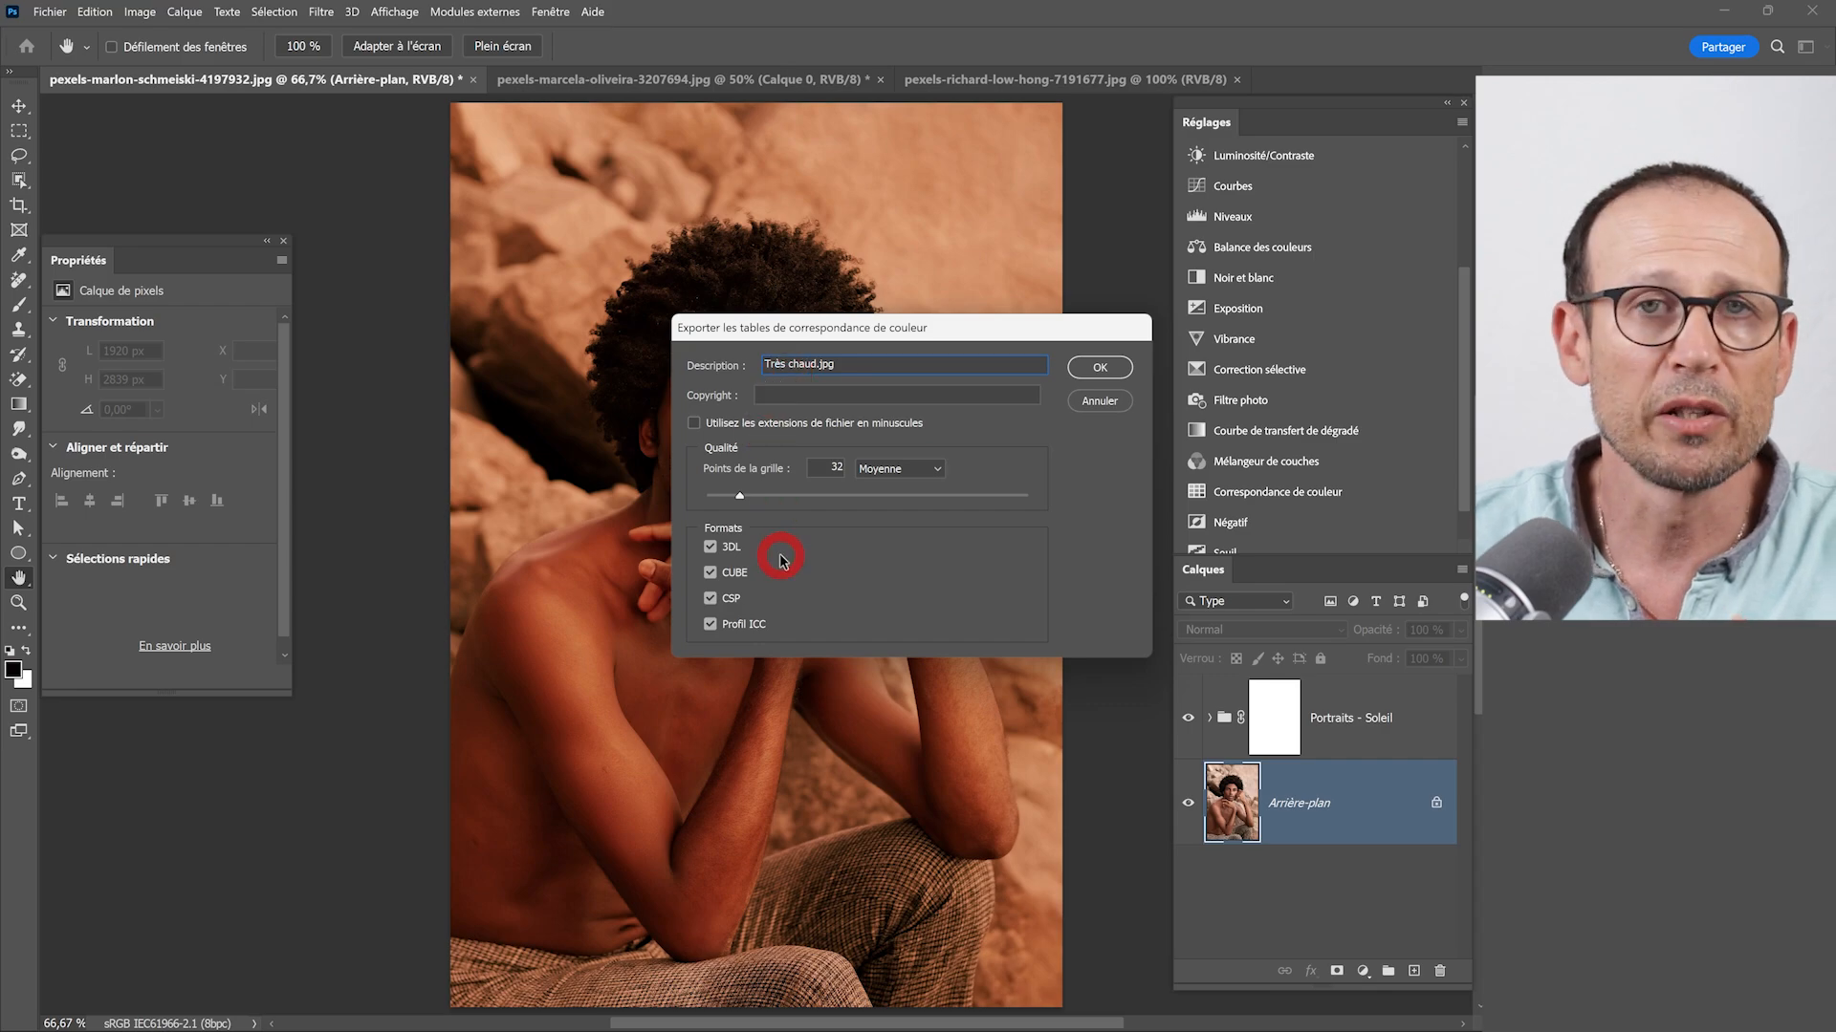
- Save the exported lookup tables under the file name "Très chaud" in the "32_Le nouveau panneau reglage" folder
click(1100, 367)
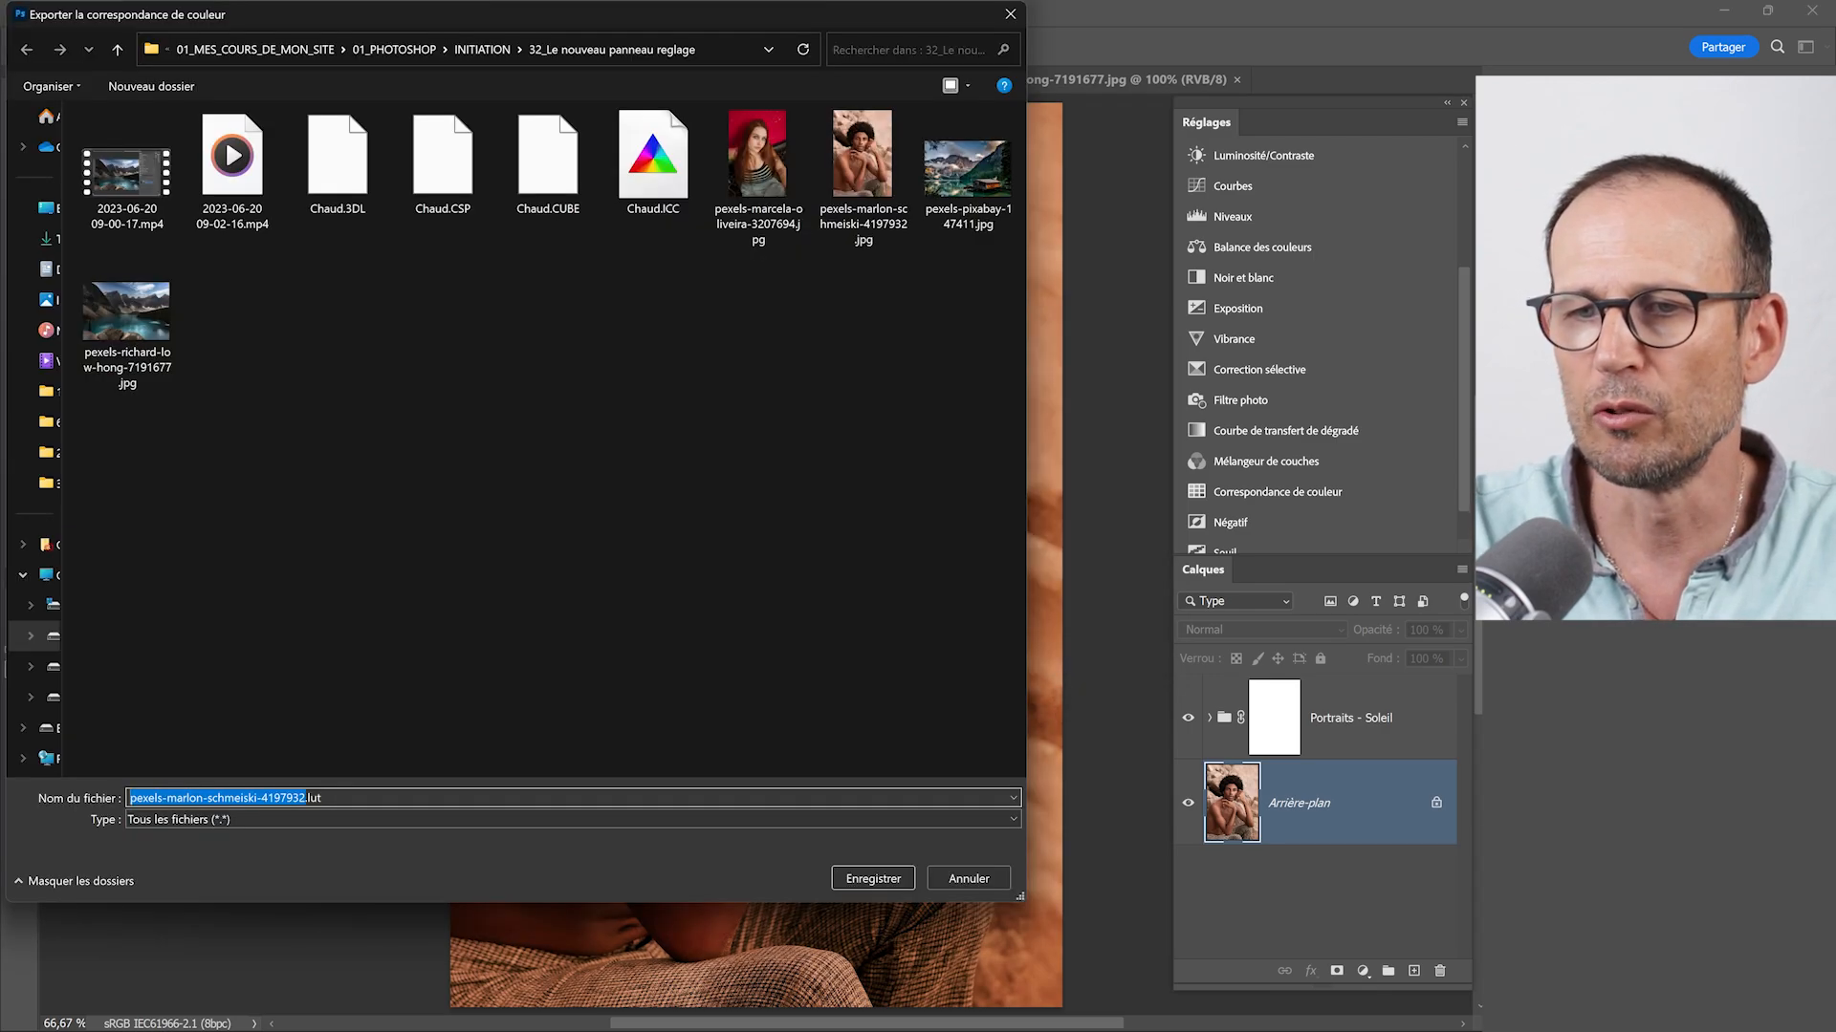
text(T)
text(rès chaud)
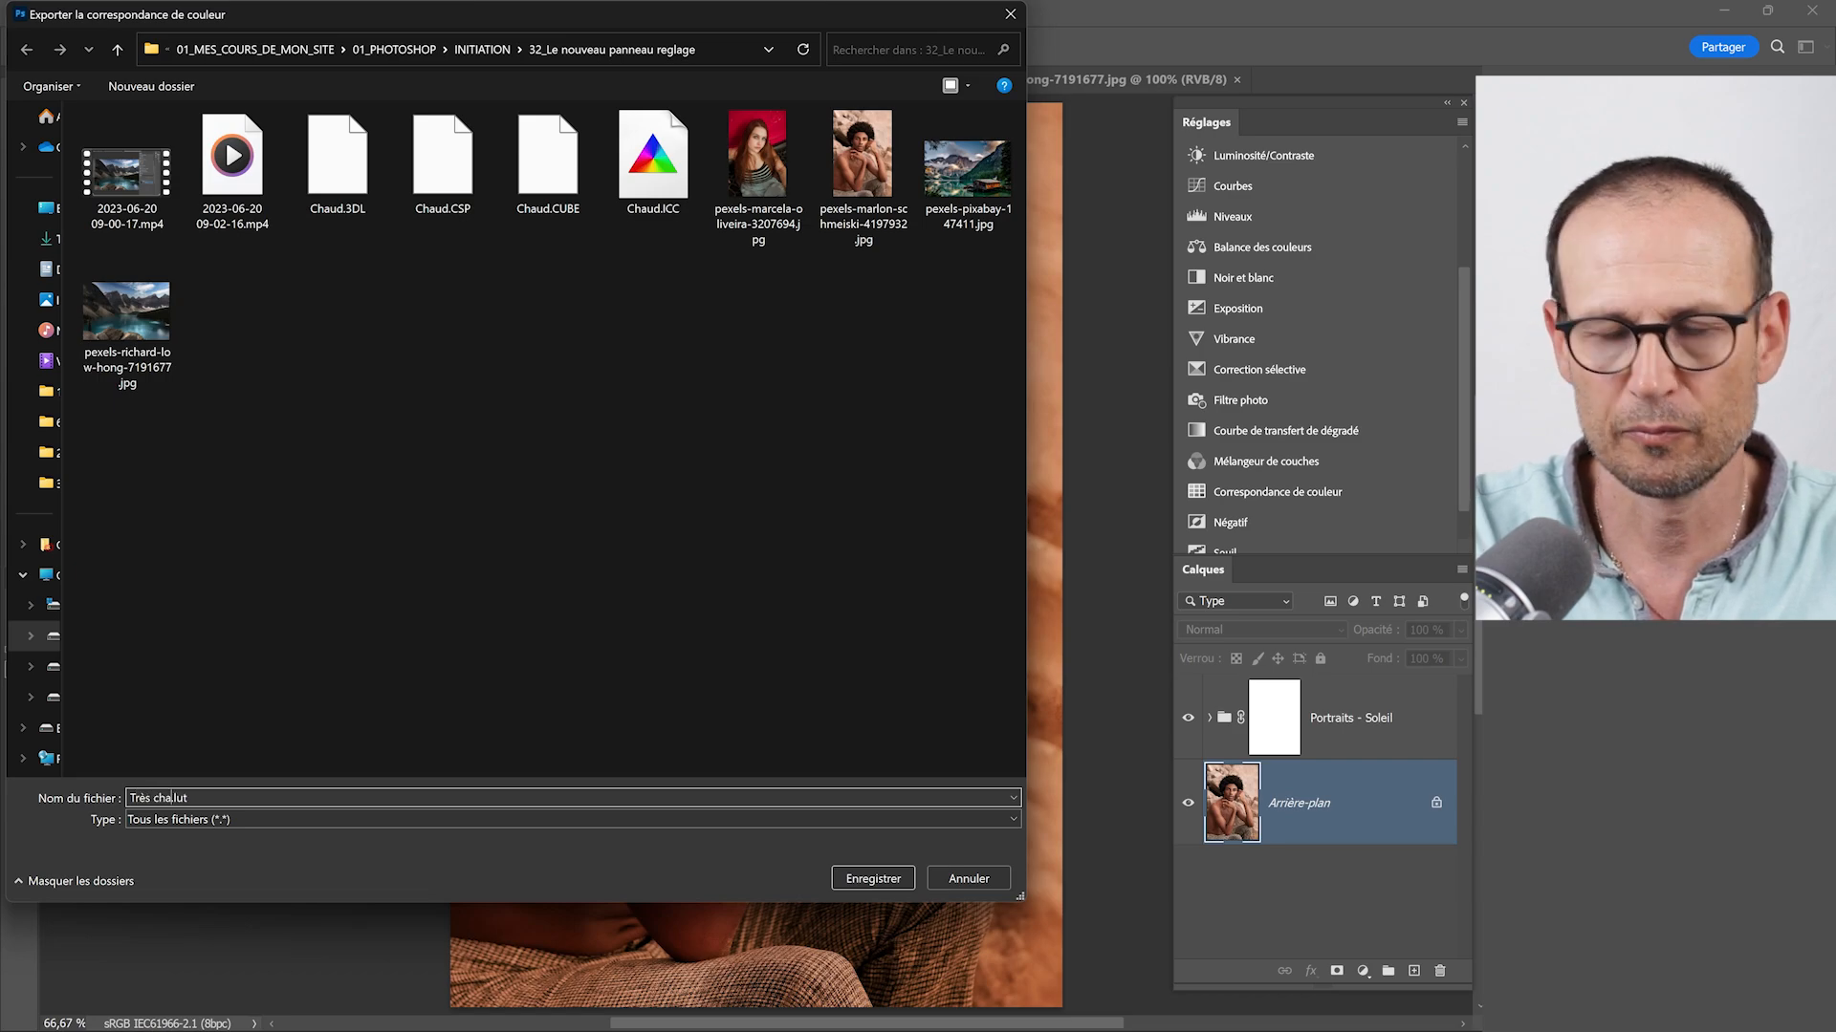
key(Return)
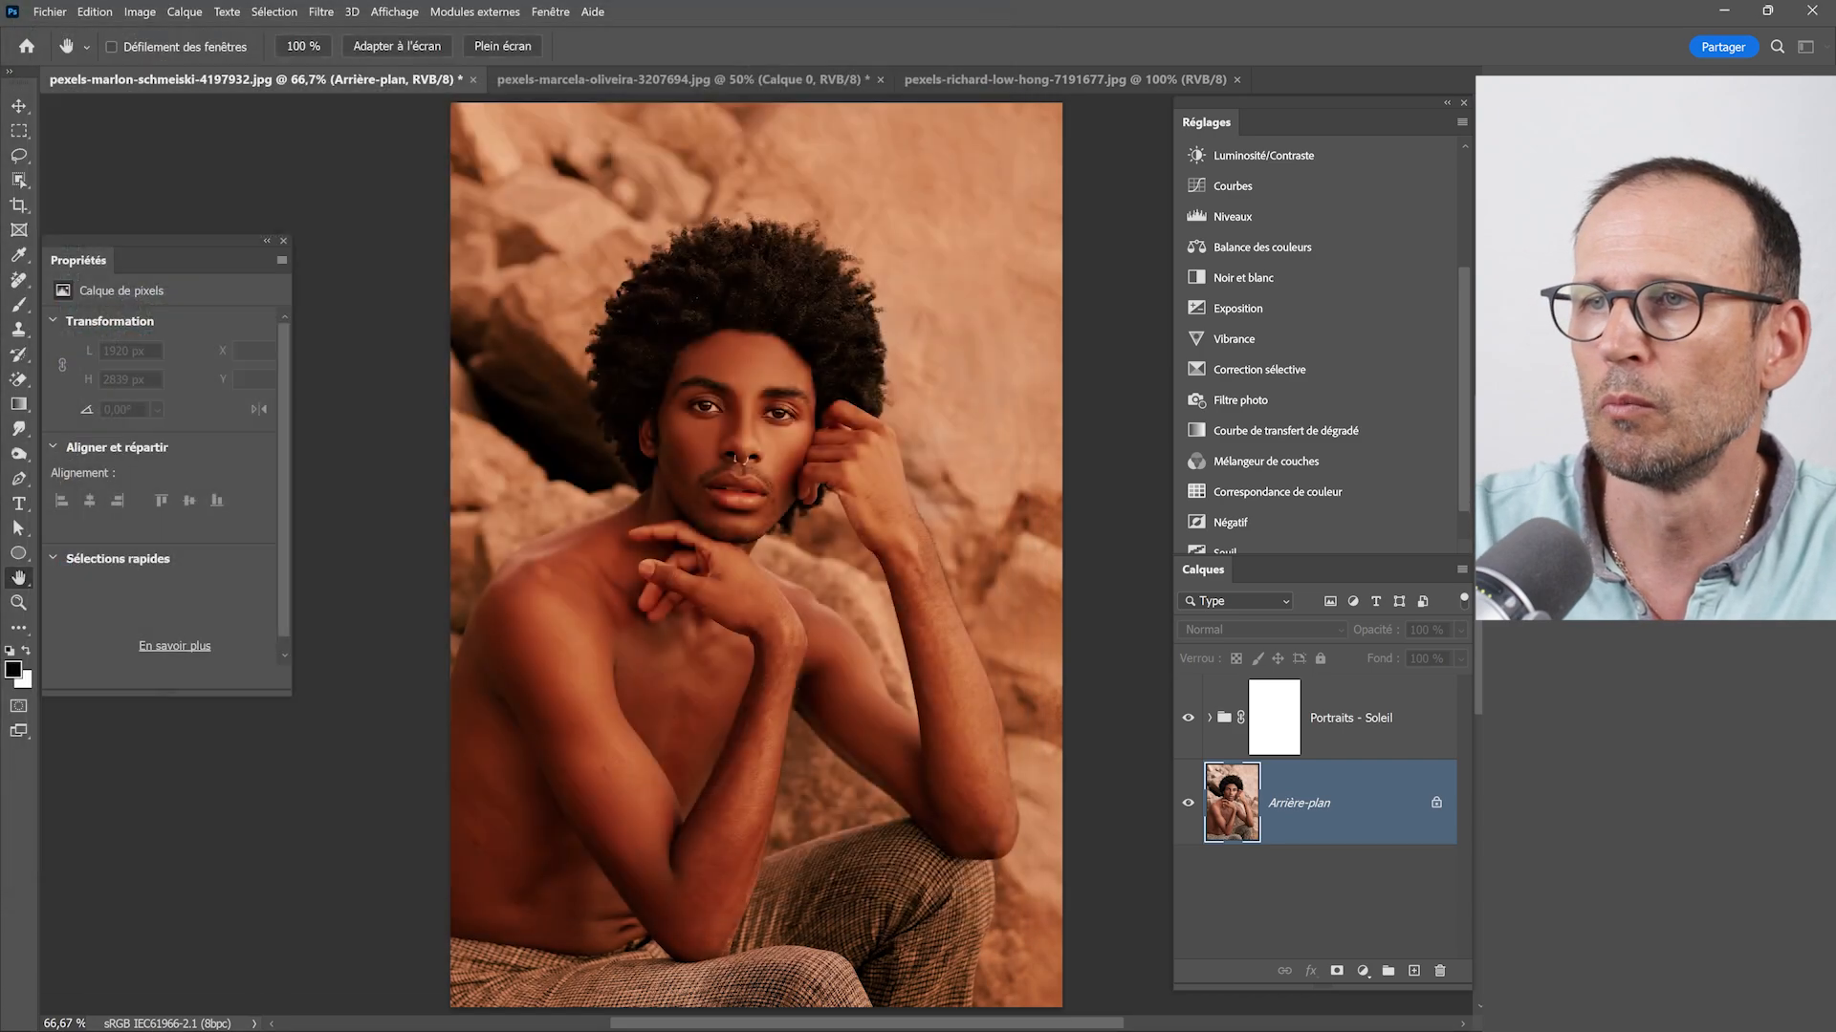
click(624, 532)
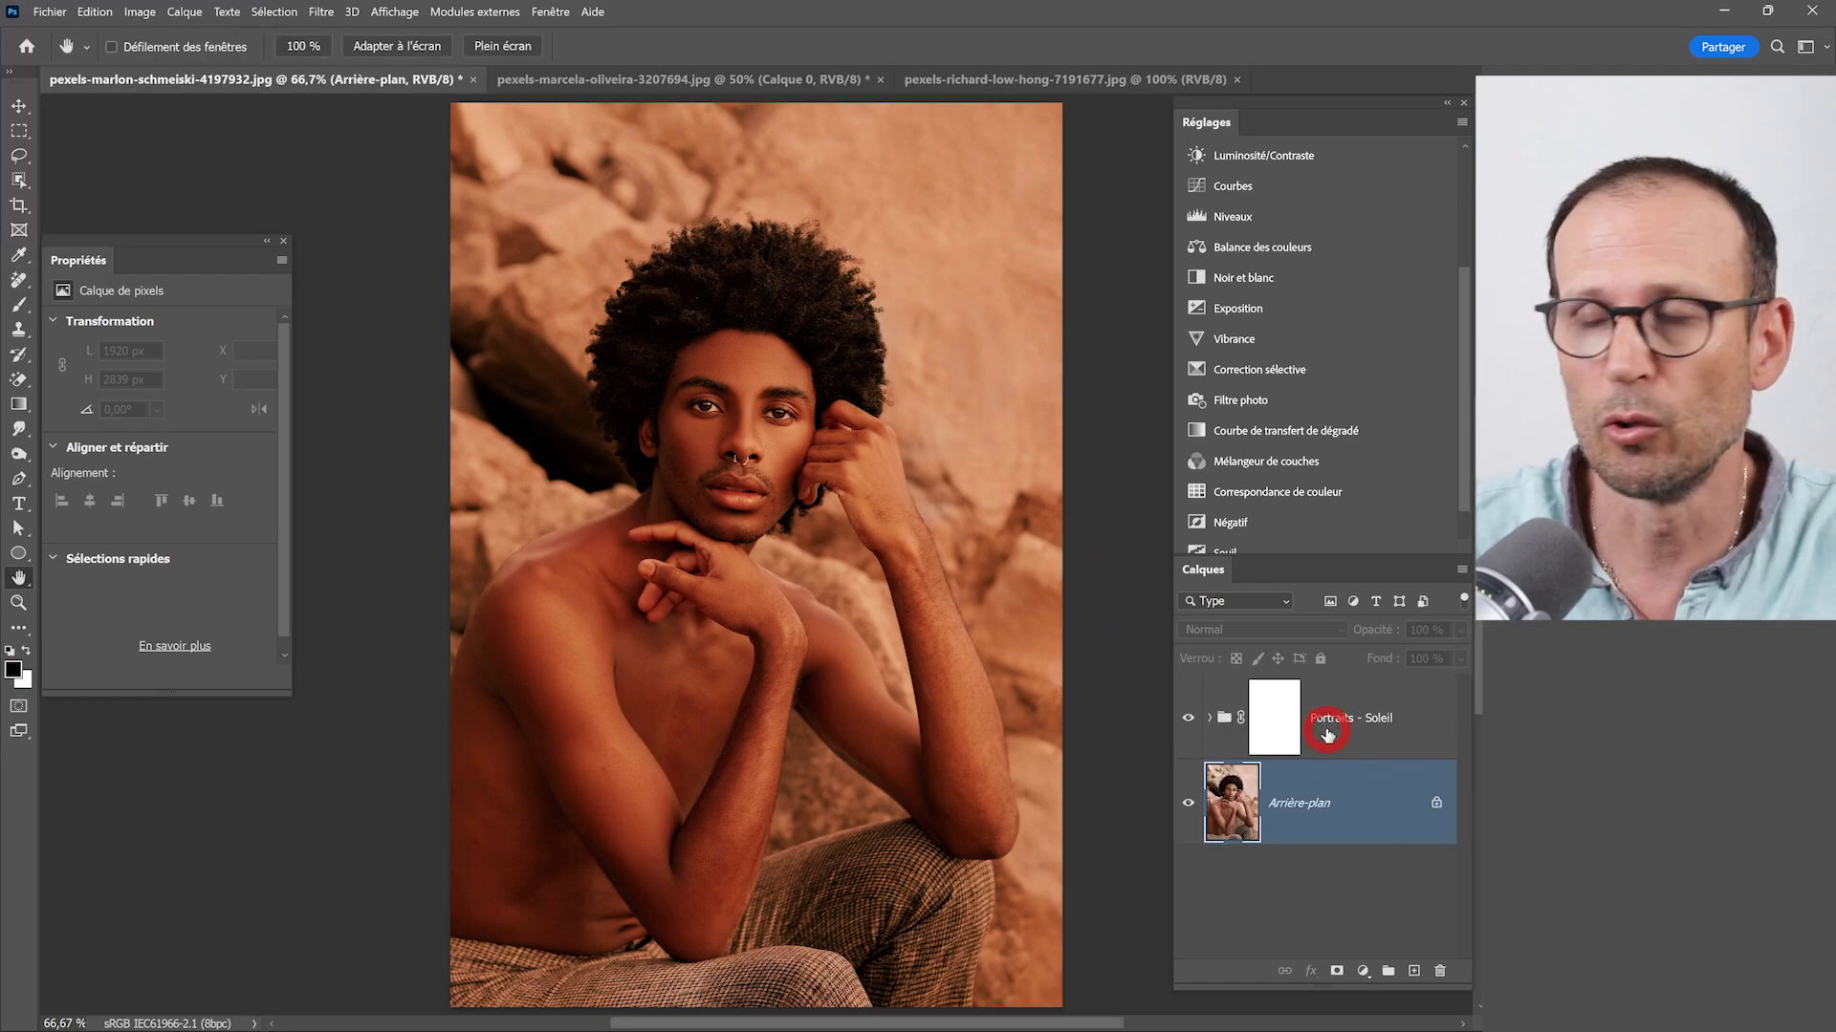
- Replace the "Portraits - Soleil" group with a Correspondance de couleur adjustment that loads "Très chaud.CUBE" as its 3DLUT file
drag(1327, 734, 1436, 969)
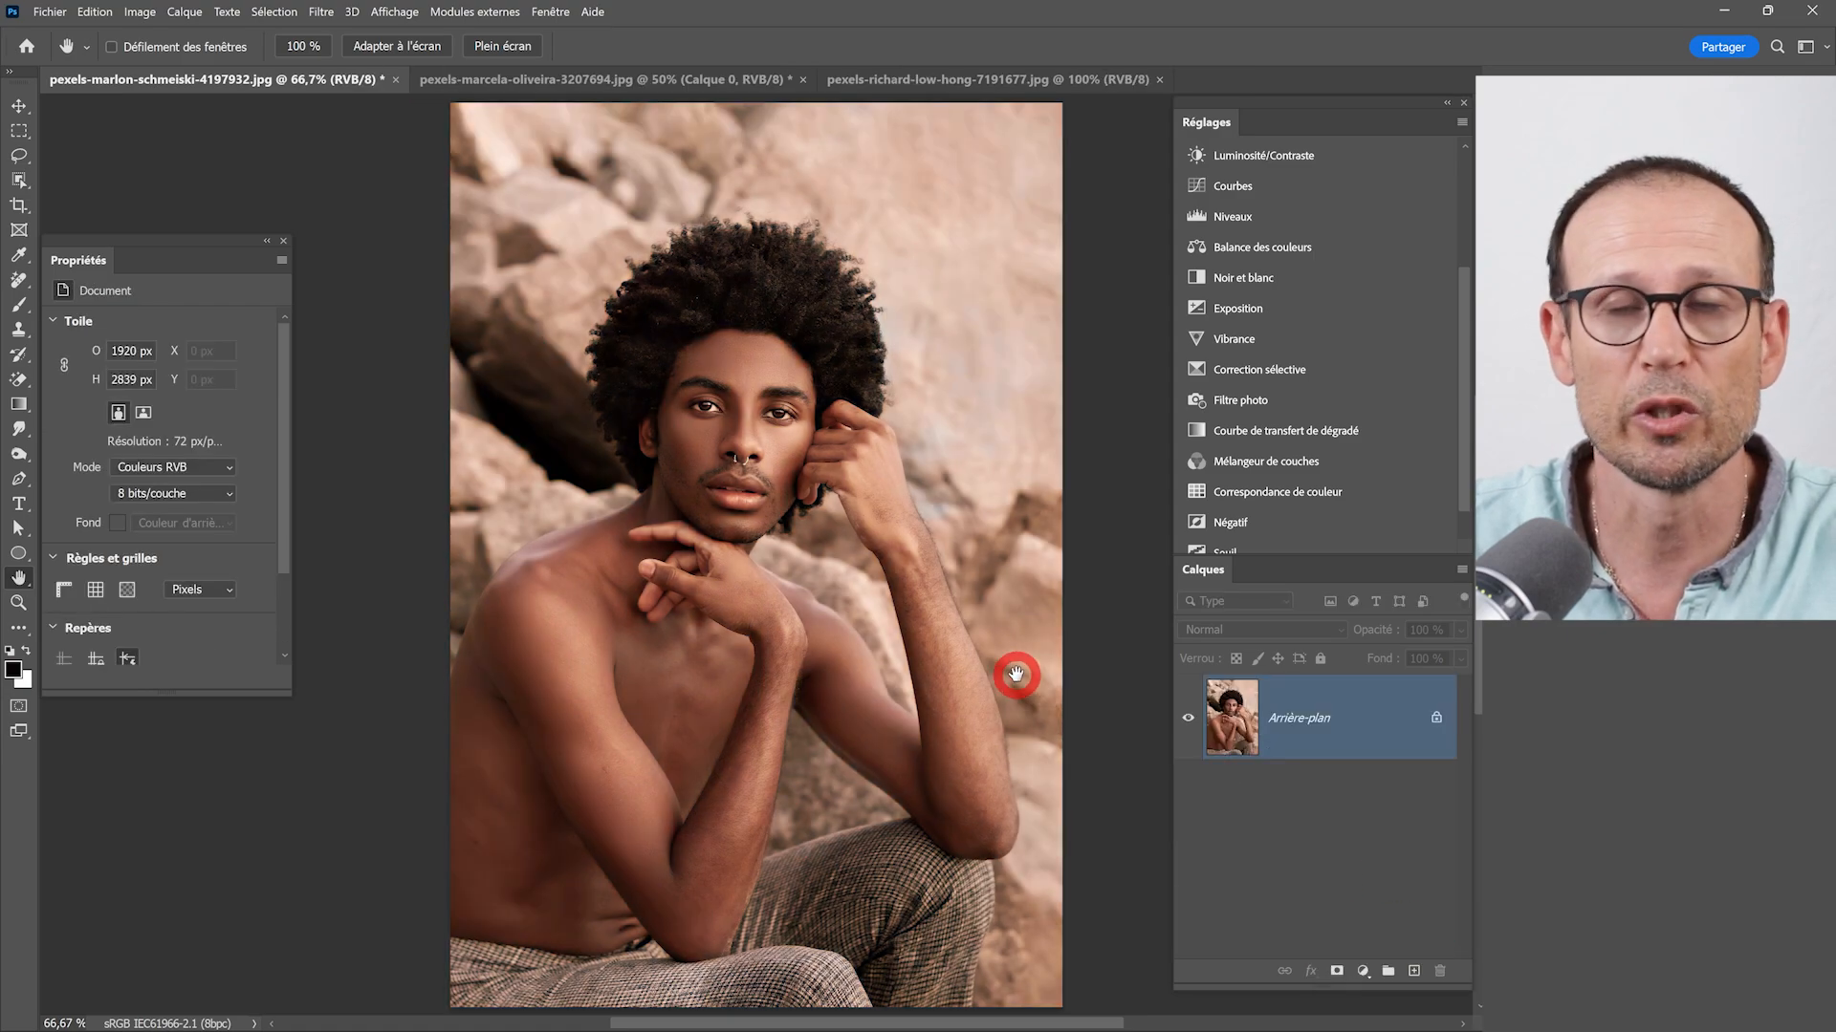
click(1289, 499)
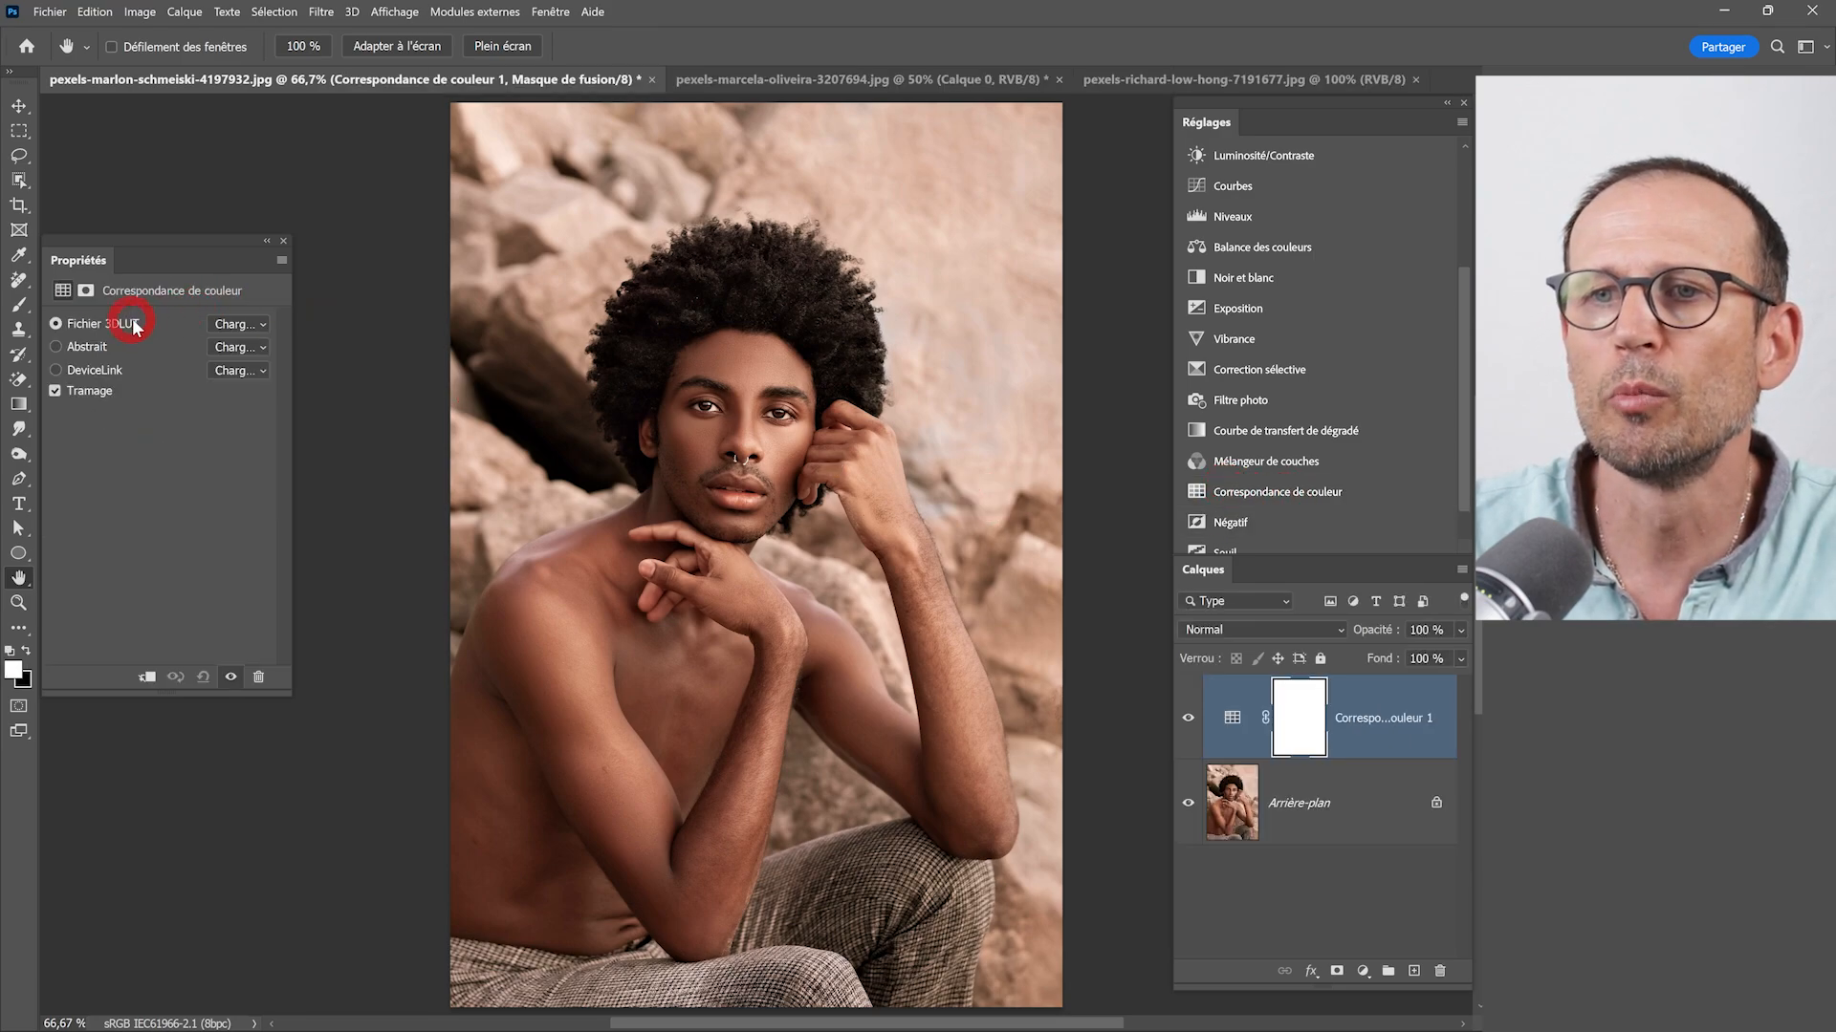
click(263, 326)
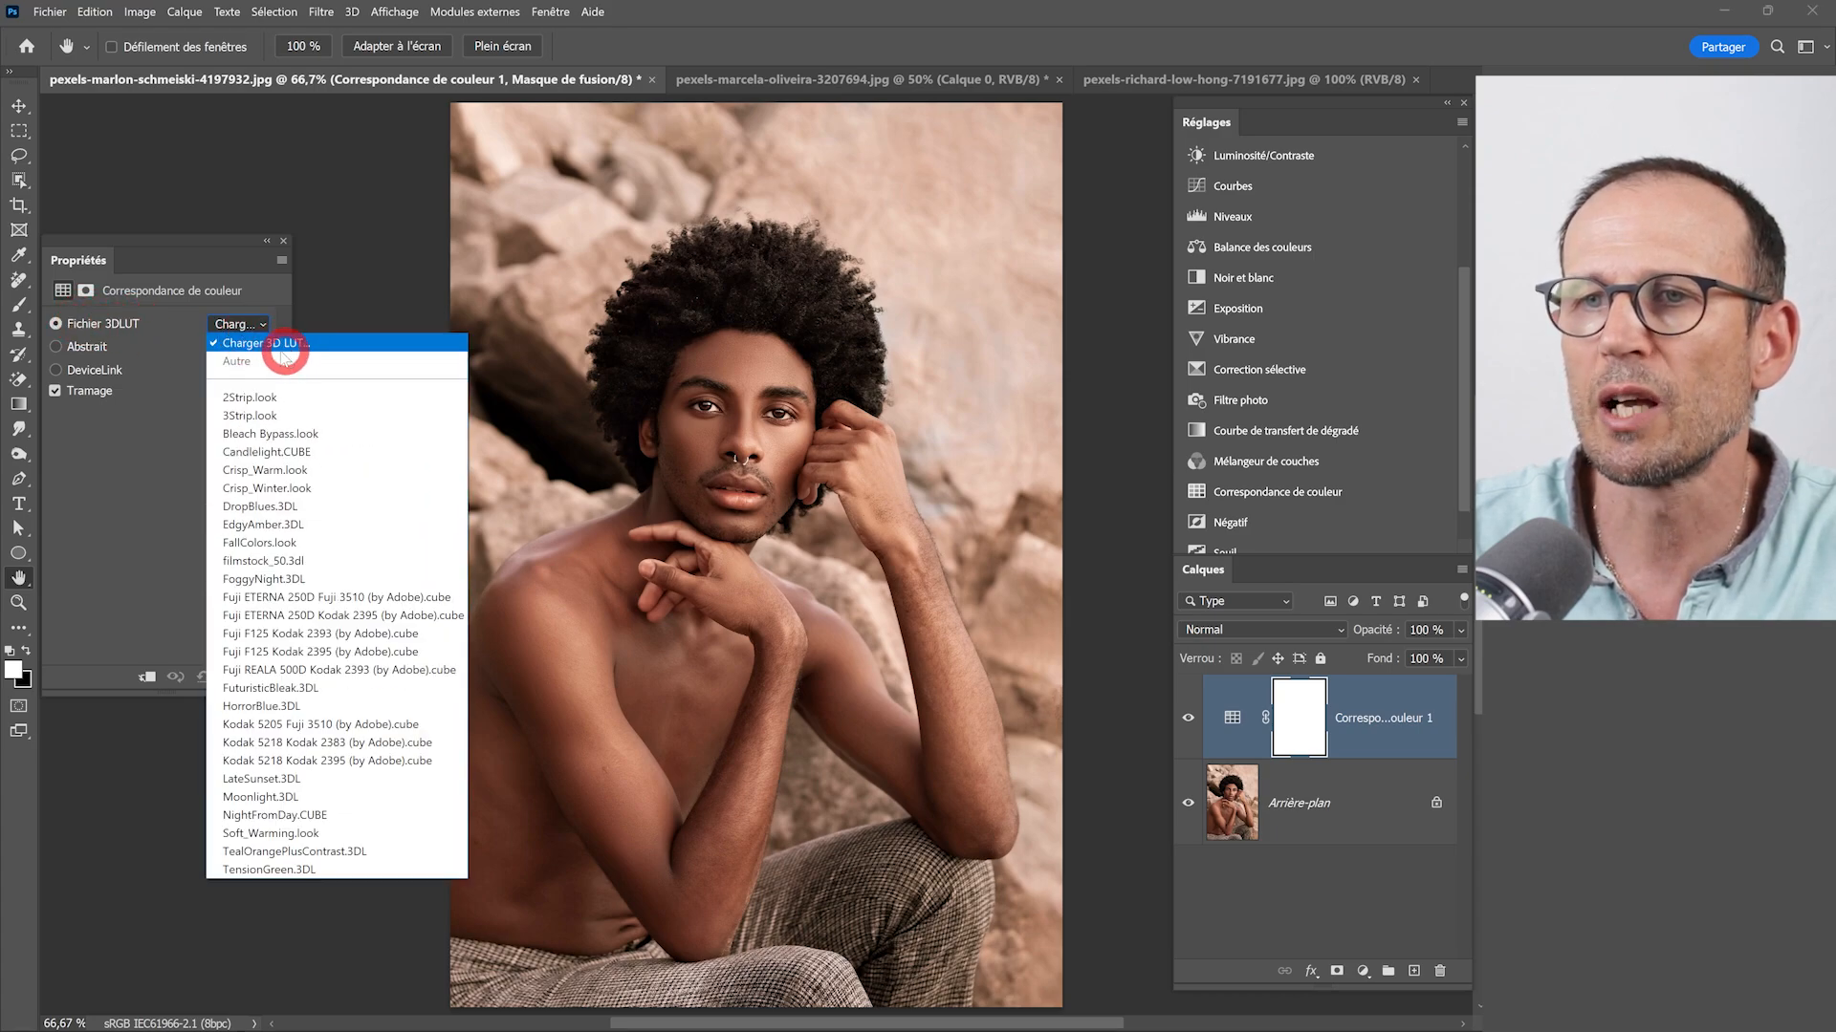
click(295, 346)
click(252, 206)
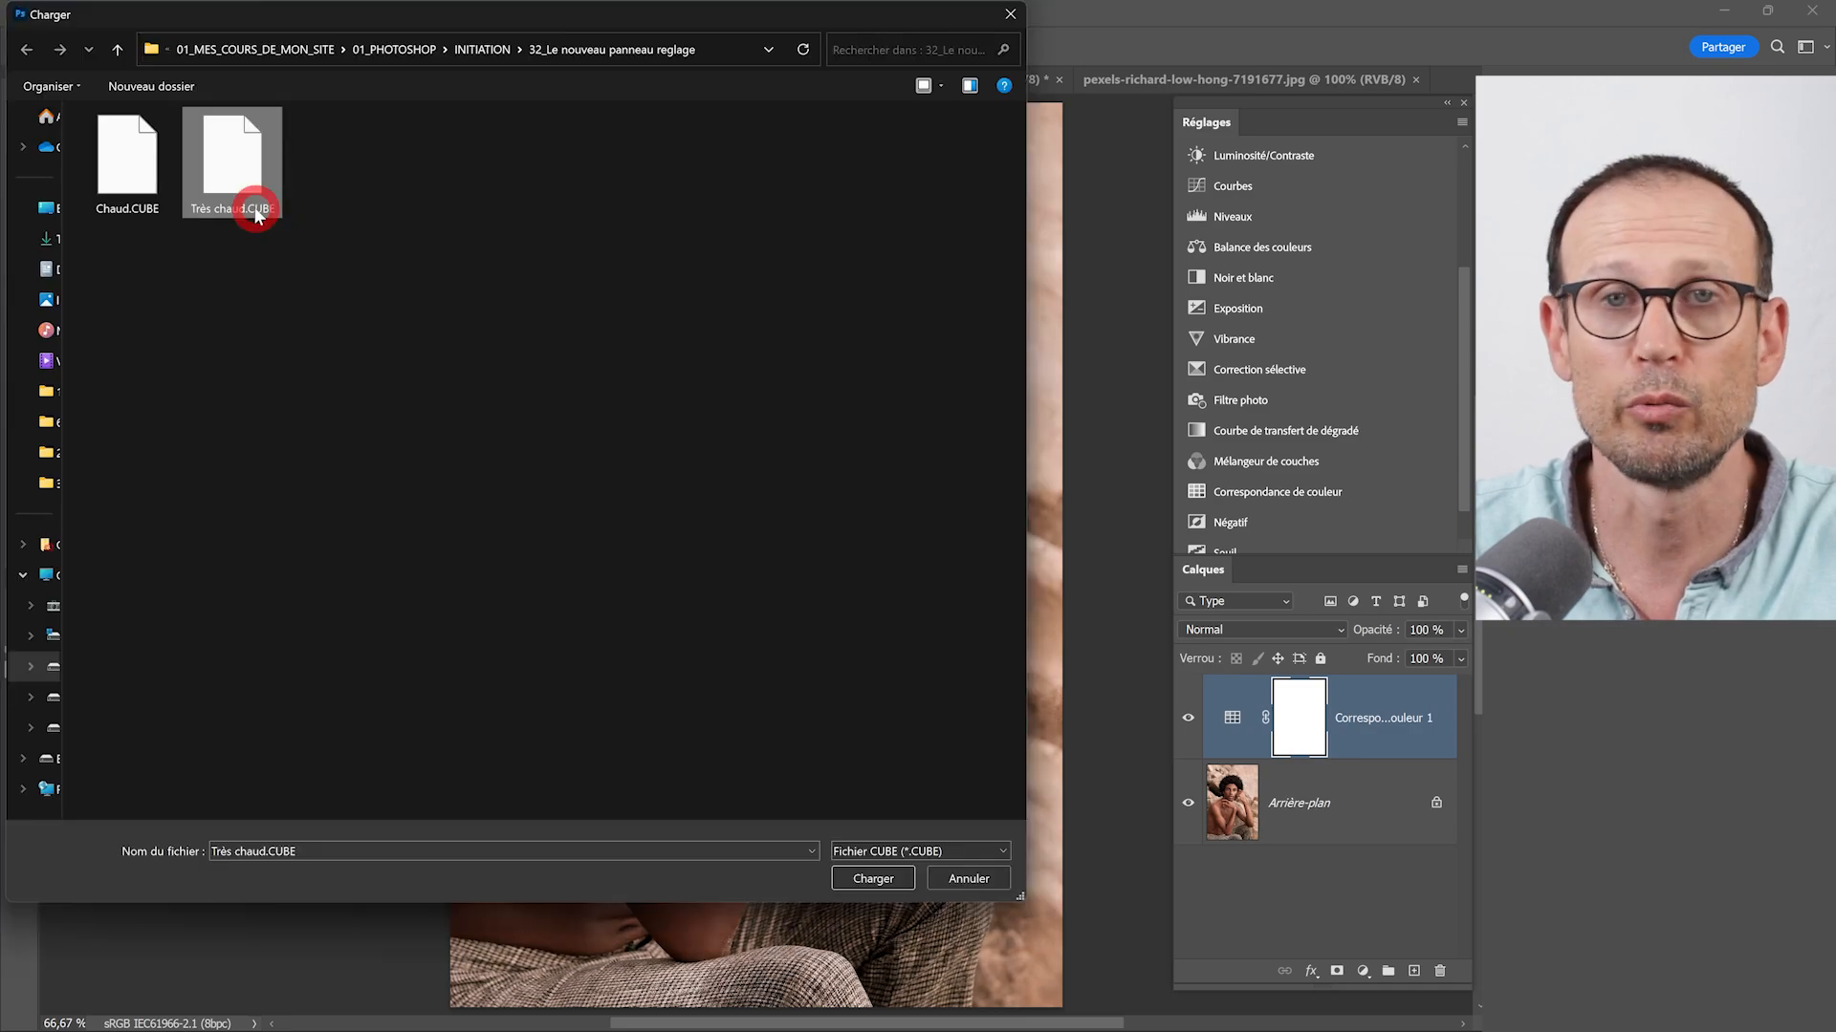
click(852, 875)
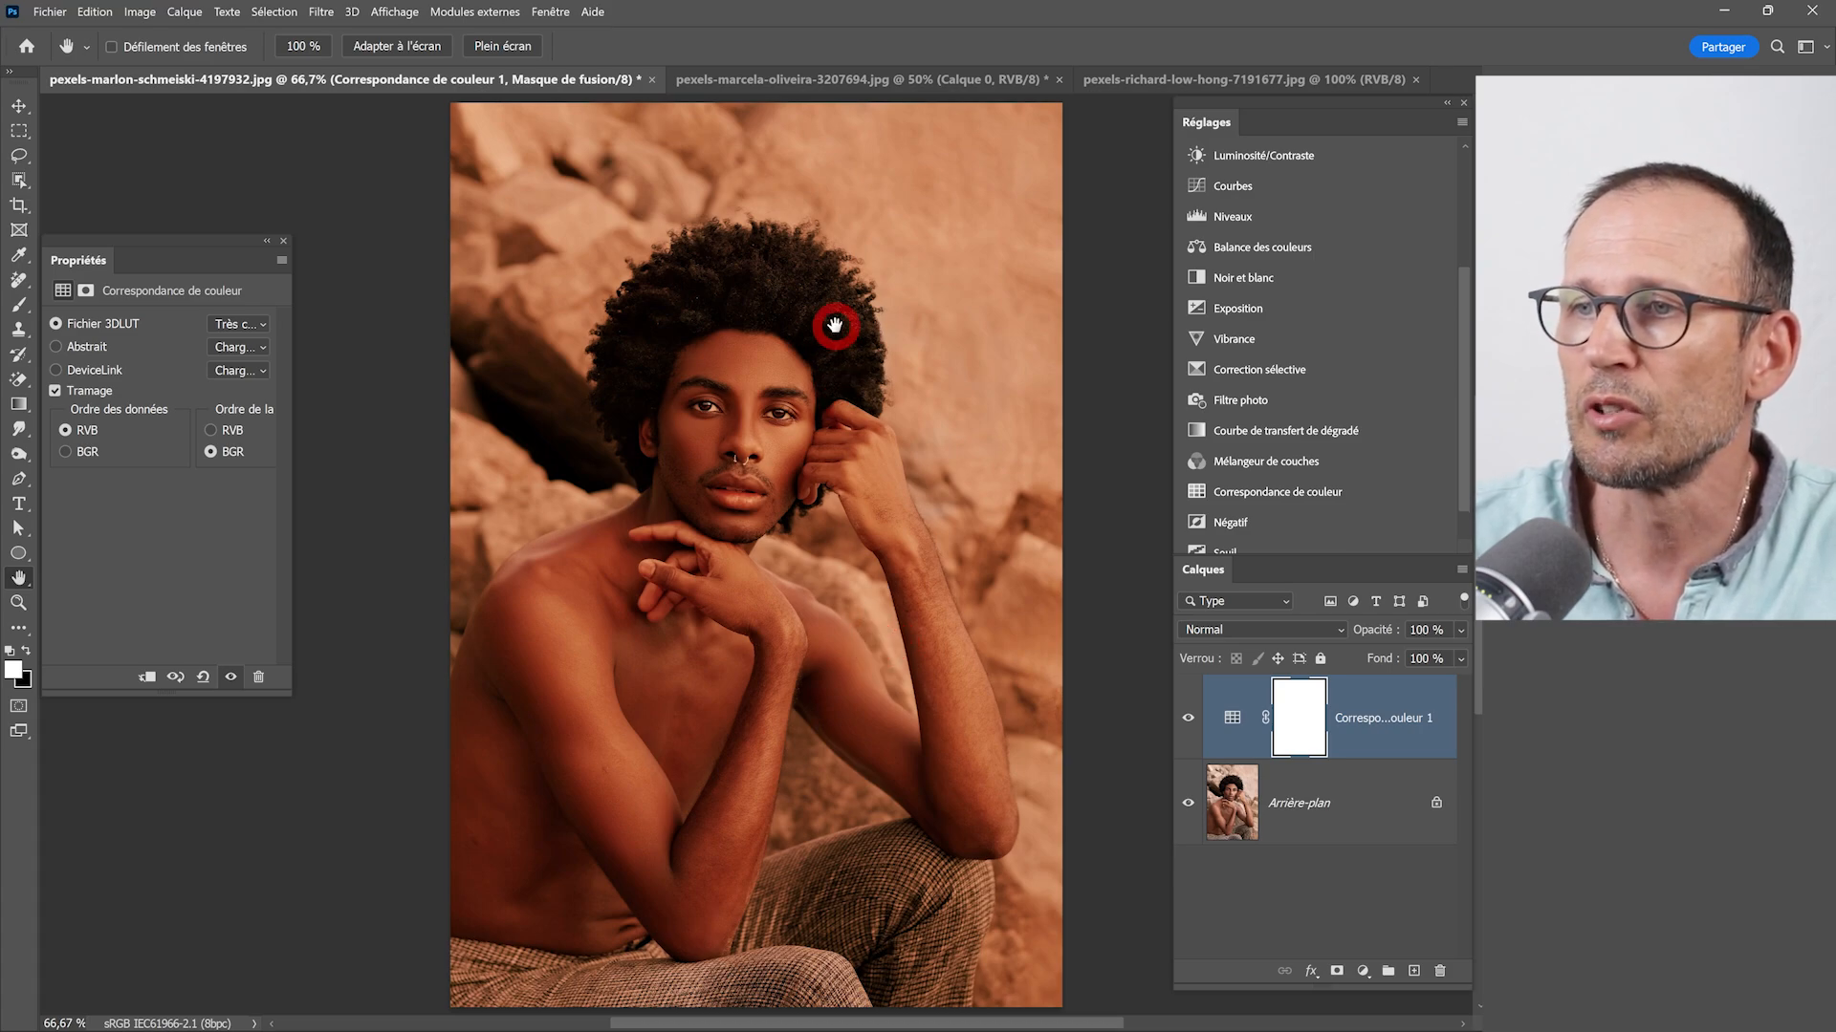
- Switch to the document with the long-haired woman's portrait and convert its Calque 0 layer into a background layer
click(742, 81)
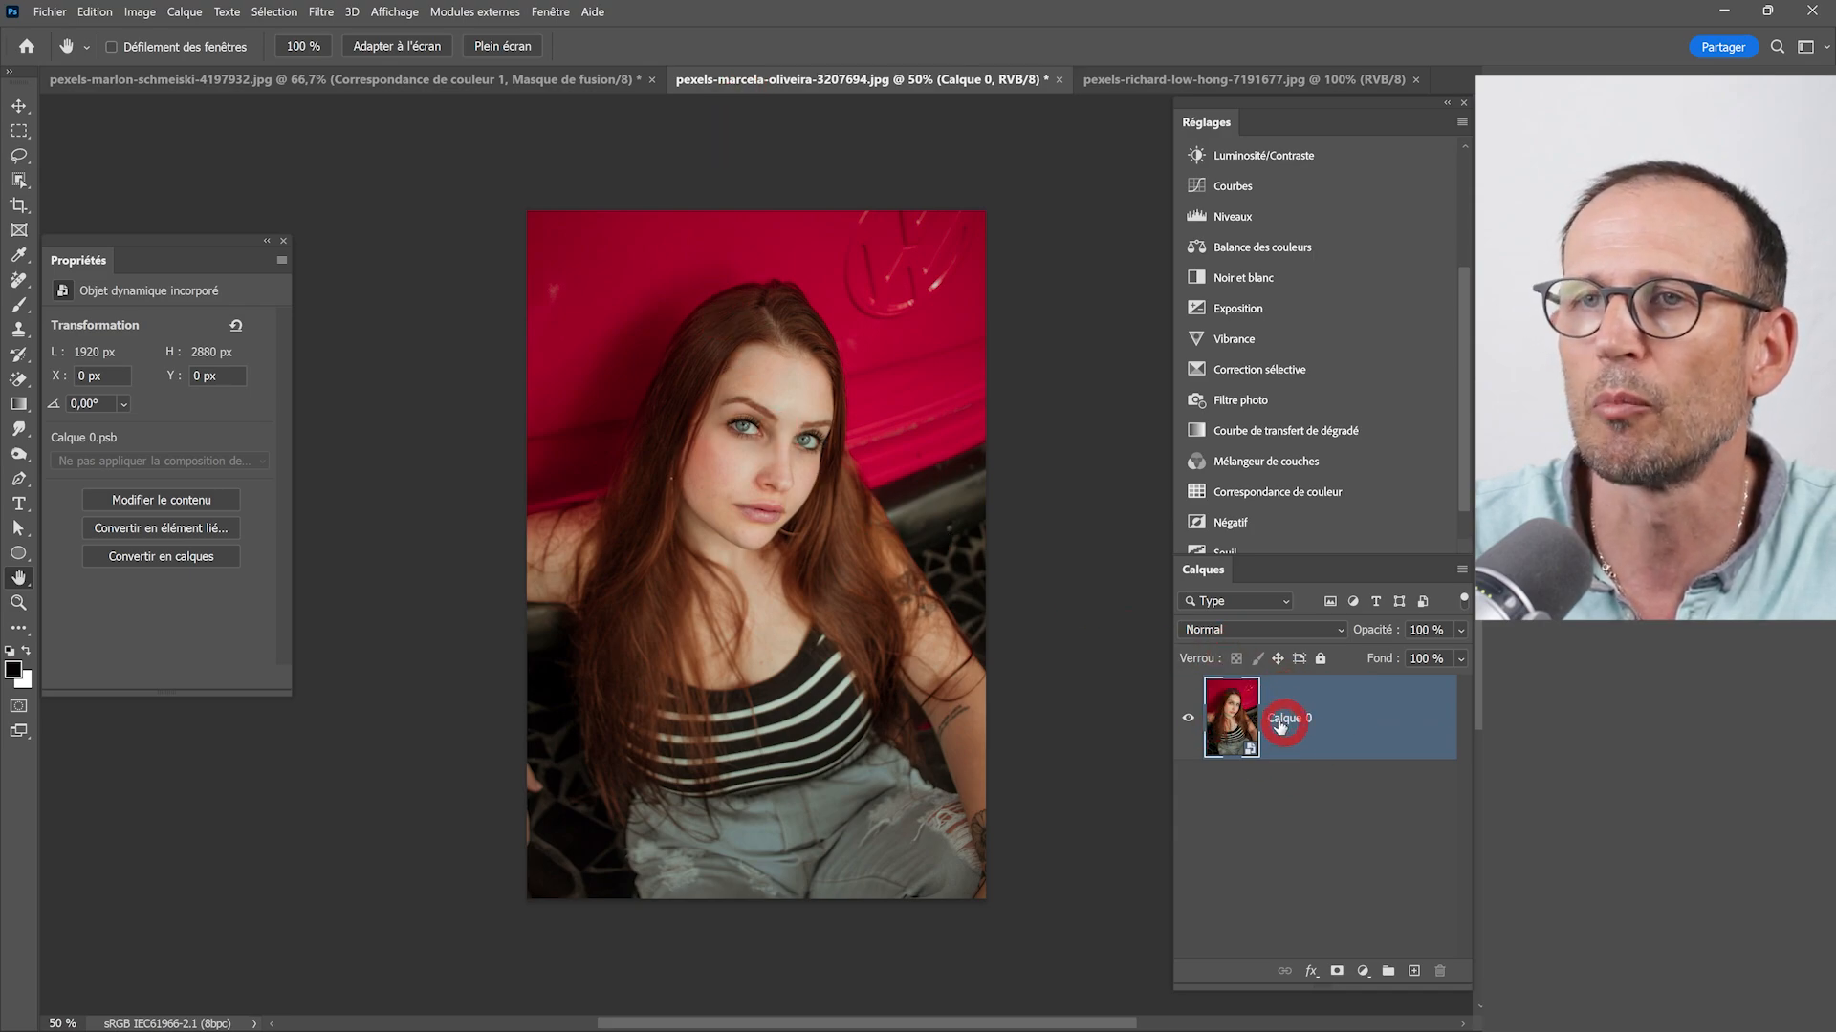
click(185, 12)
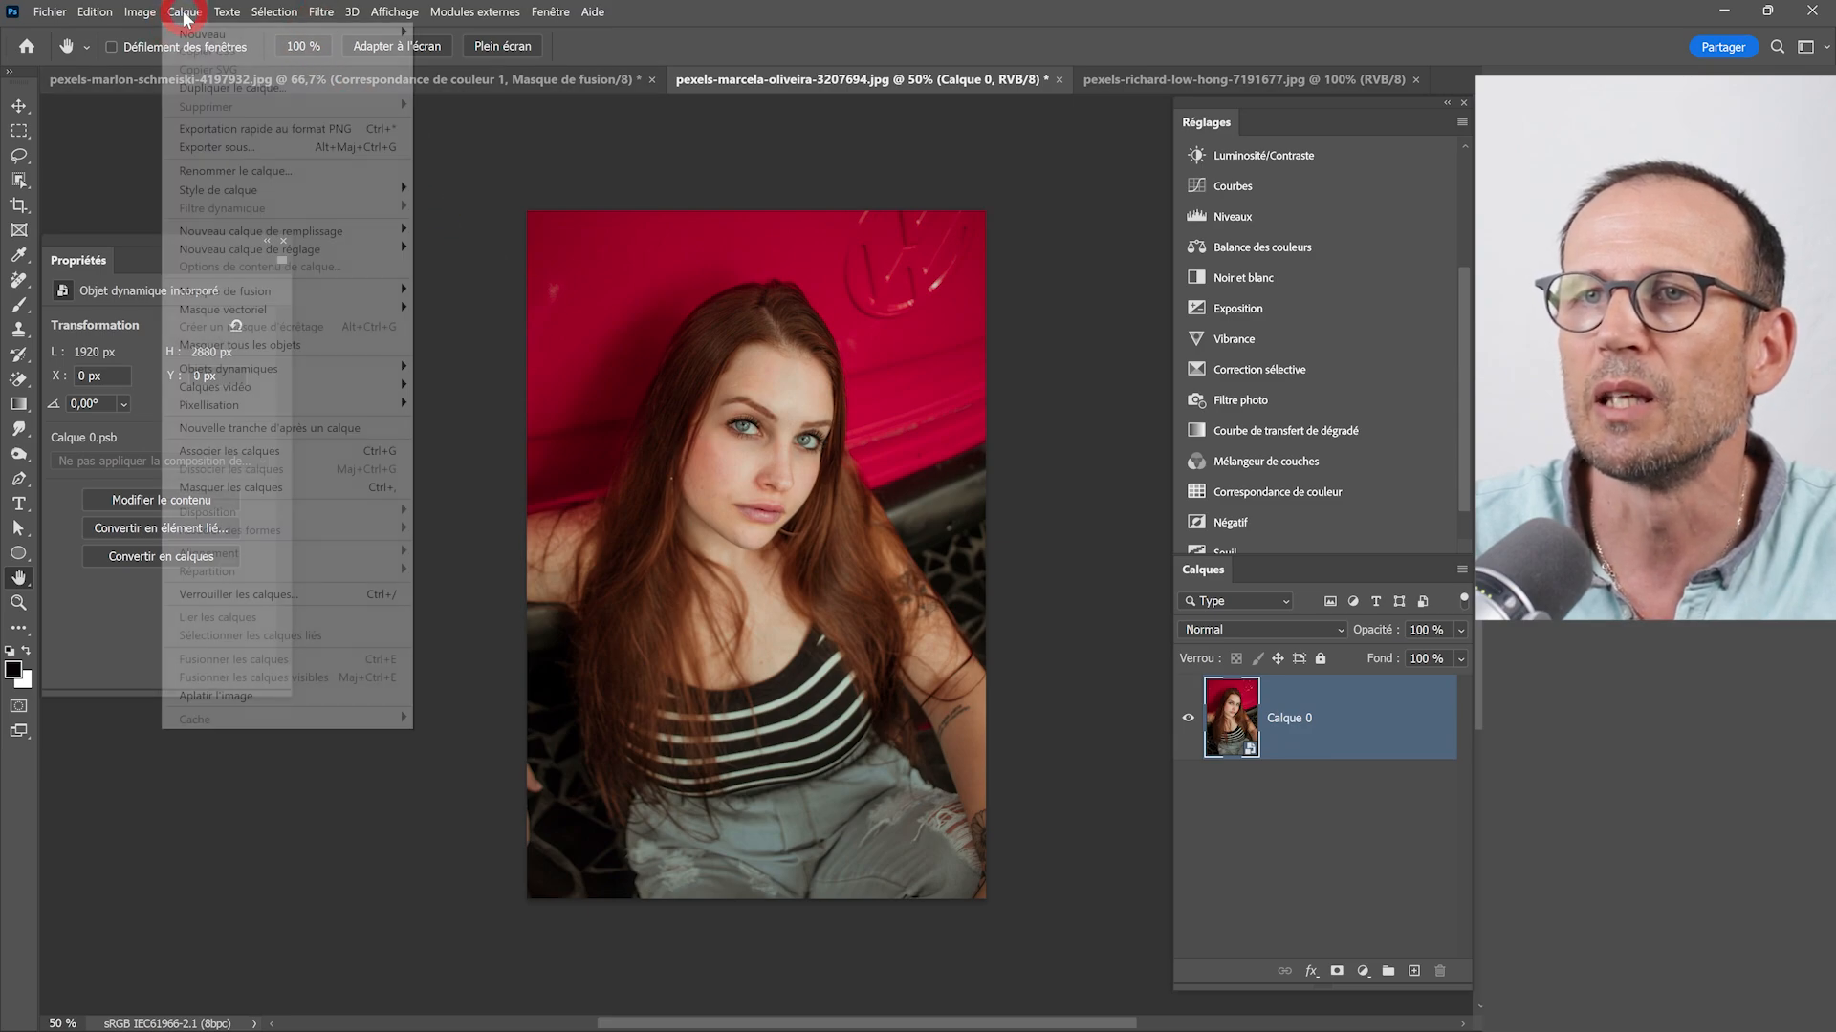
mouse_move(201, 34)
click(448, 54)
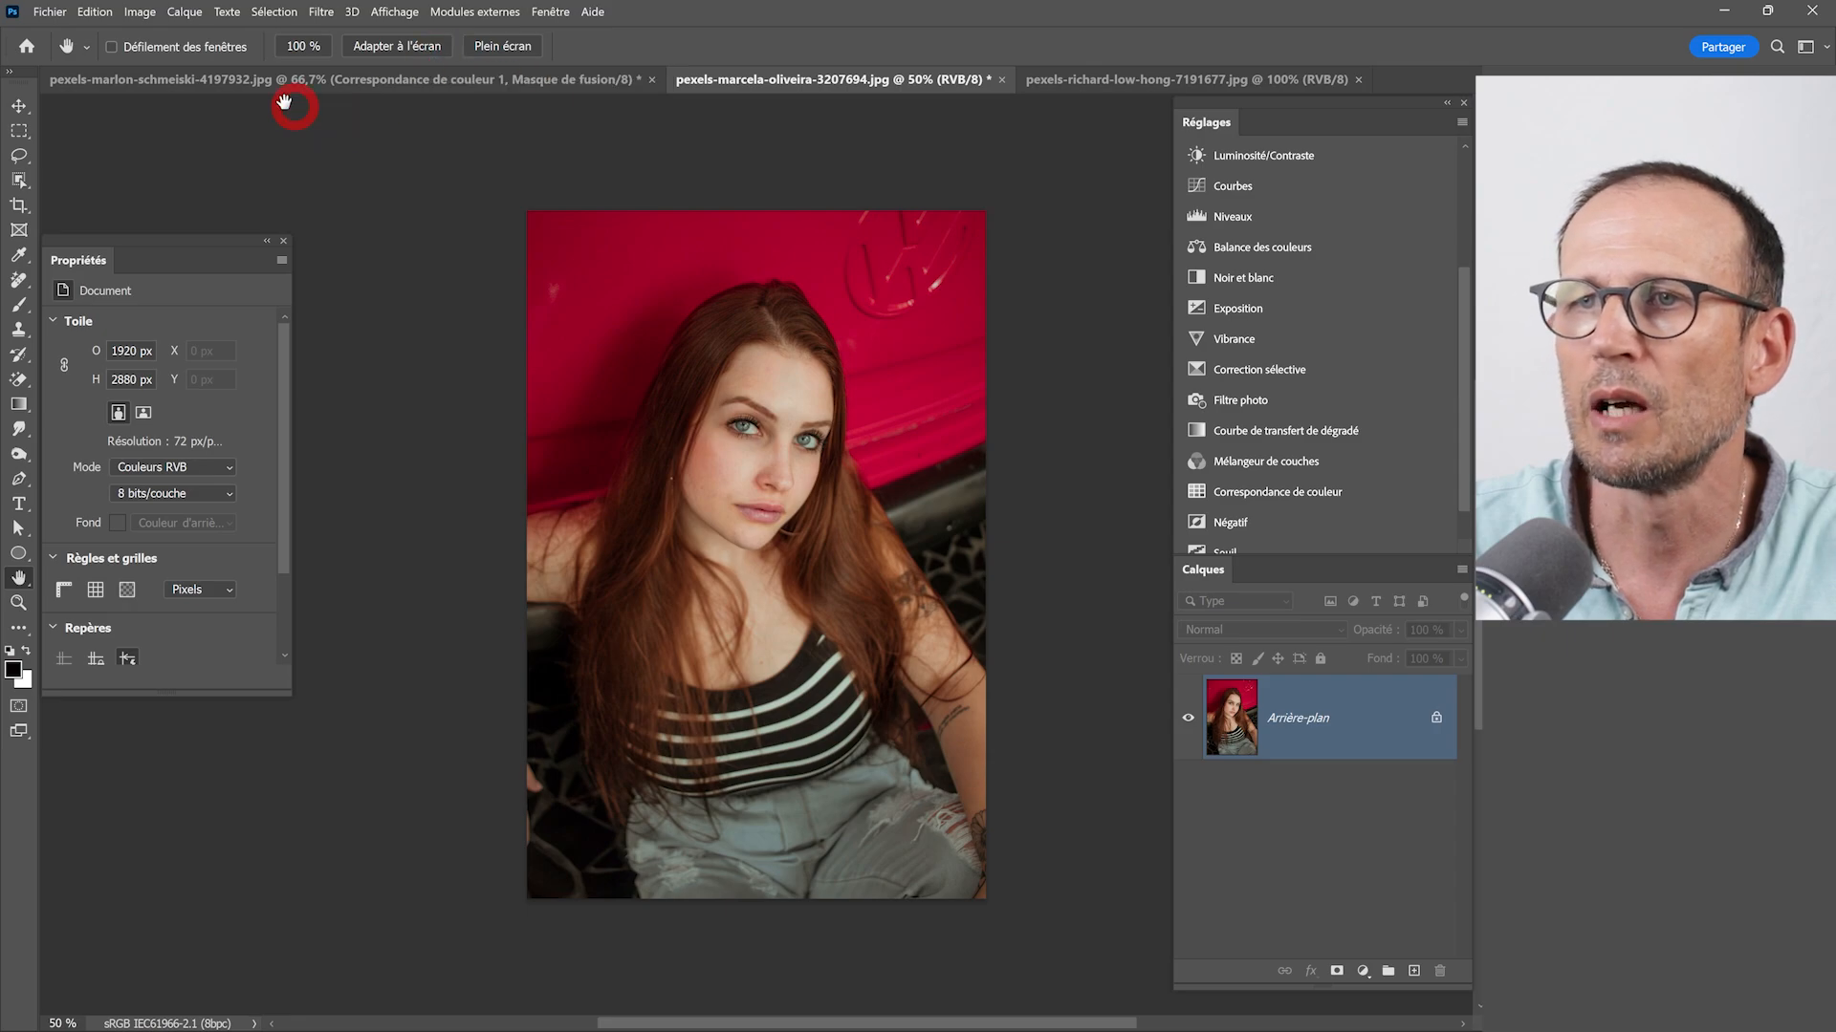
- Add a Correspondance de couleur adjustment to the woman's portrait and load "Très chaud.CUBE" as its 3DLUT file
click(1227, 493)
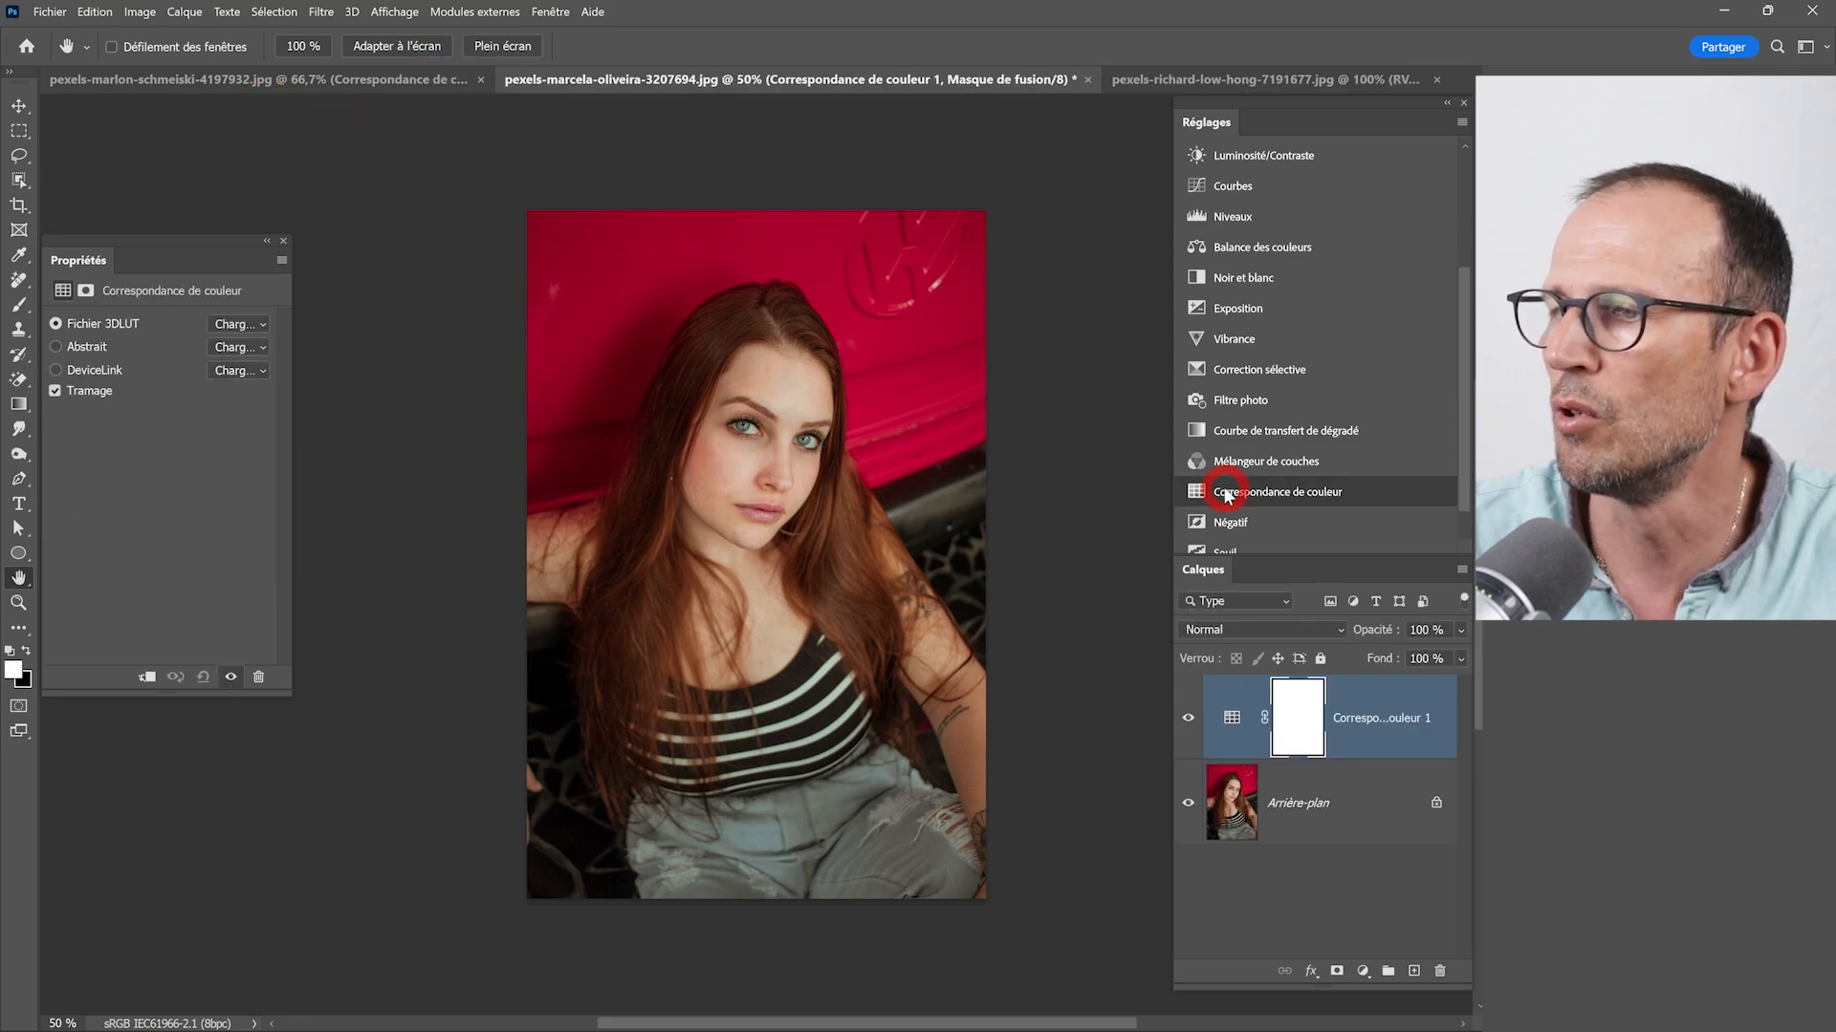
click(247, 326)
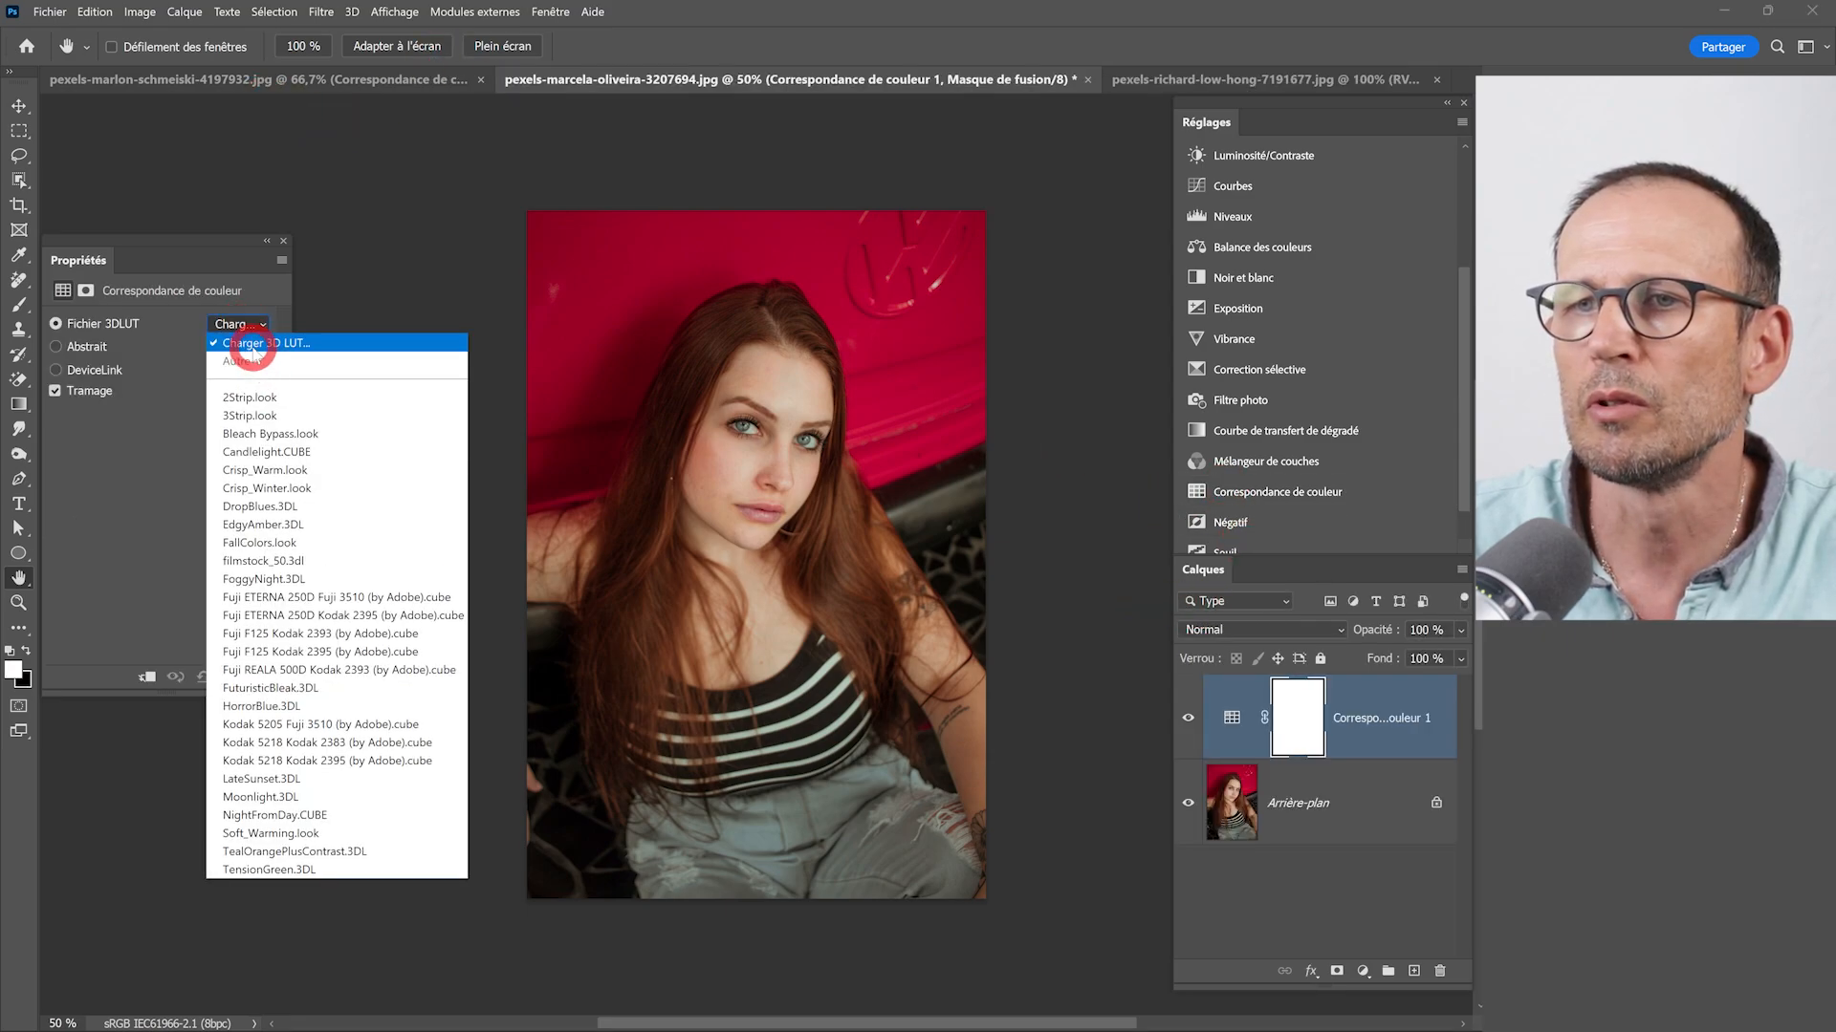
click(251, 344)
click(233, 160)
click(858, 875)
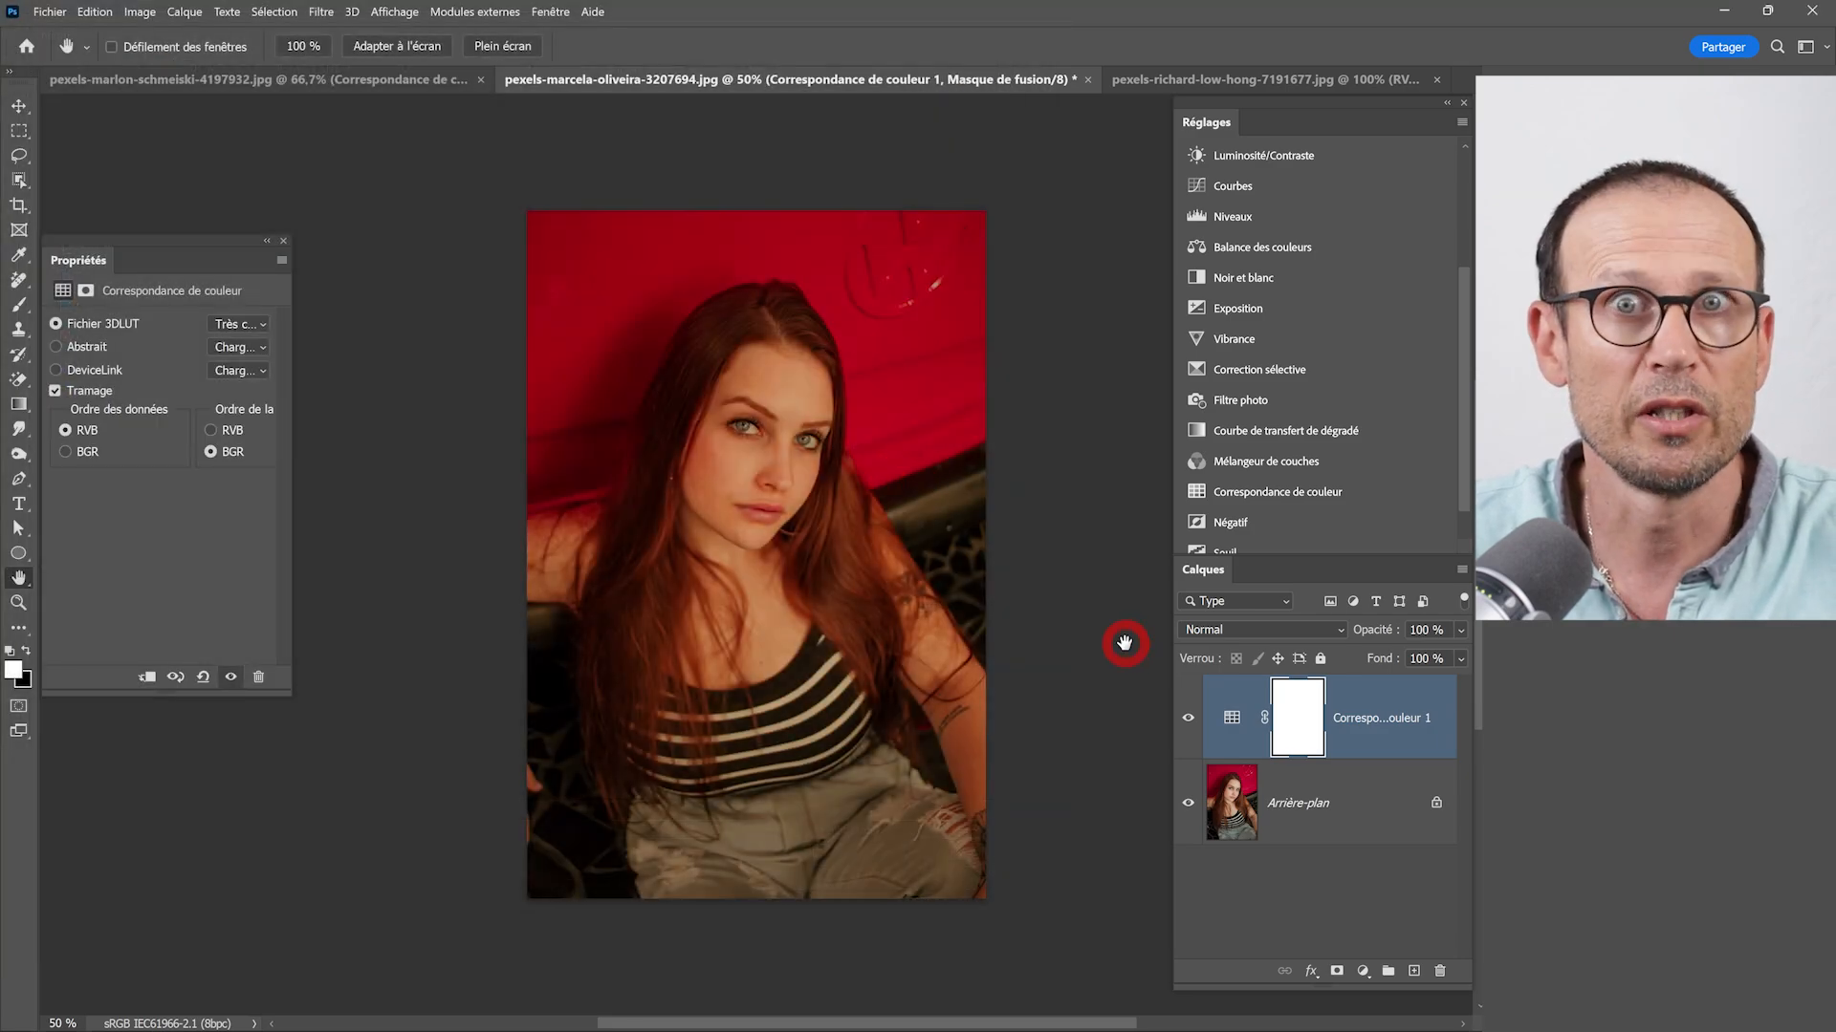
- Compare the woman's portrait with and without the color lookup adjustment, and inspect the density setting of its layer mask
click(1188, 718)
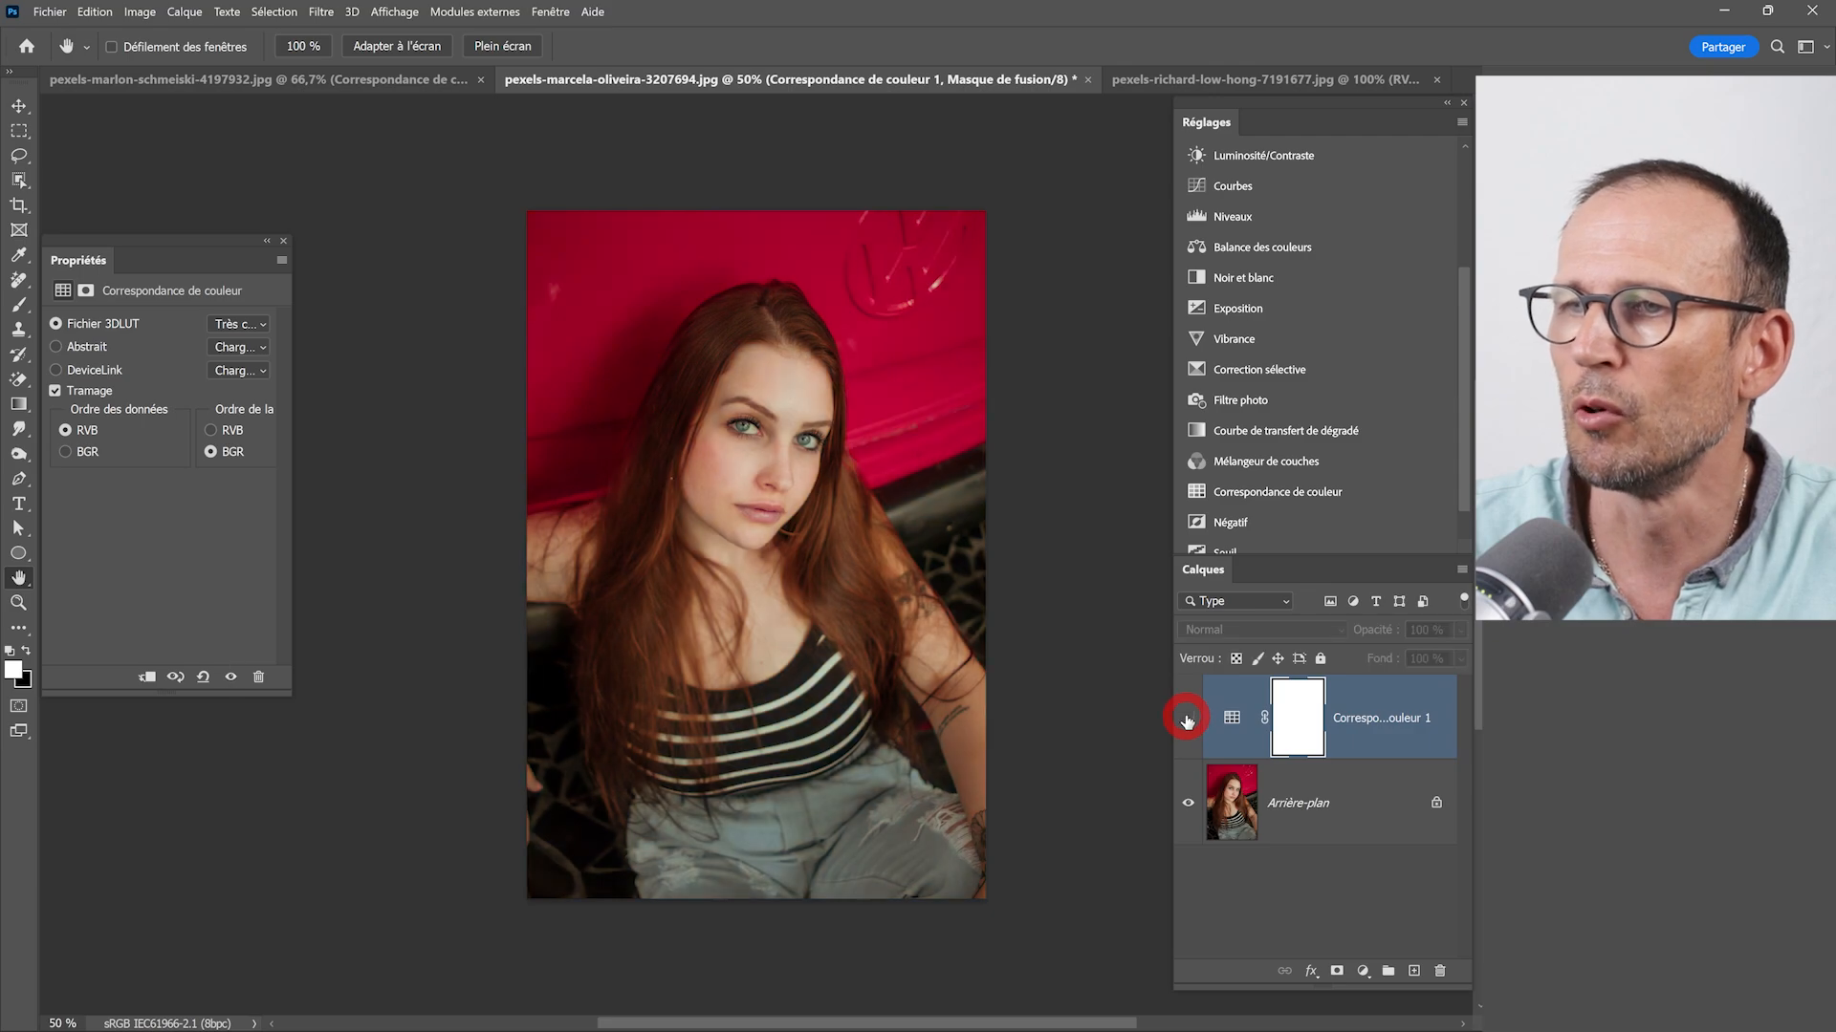
click(1188, 718)
click(1189, 718)
click(1188, 718)
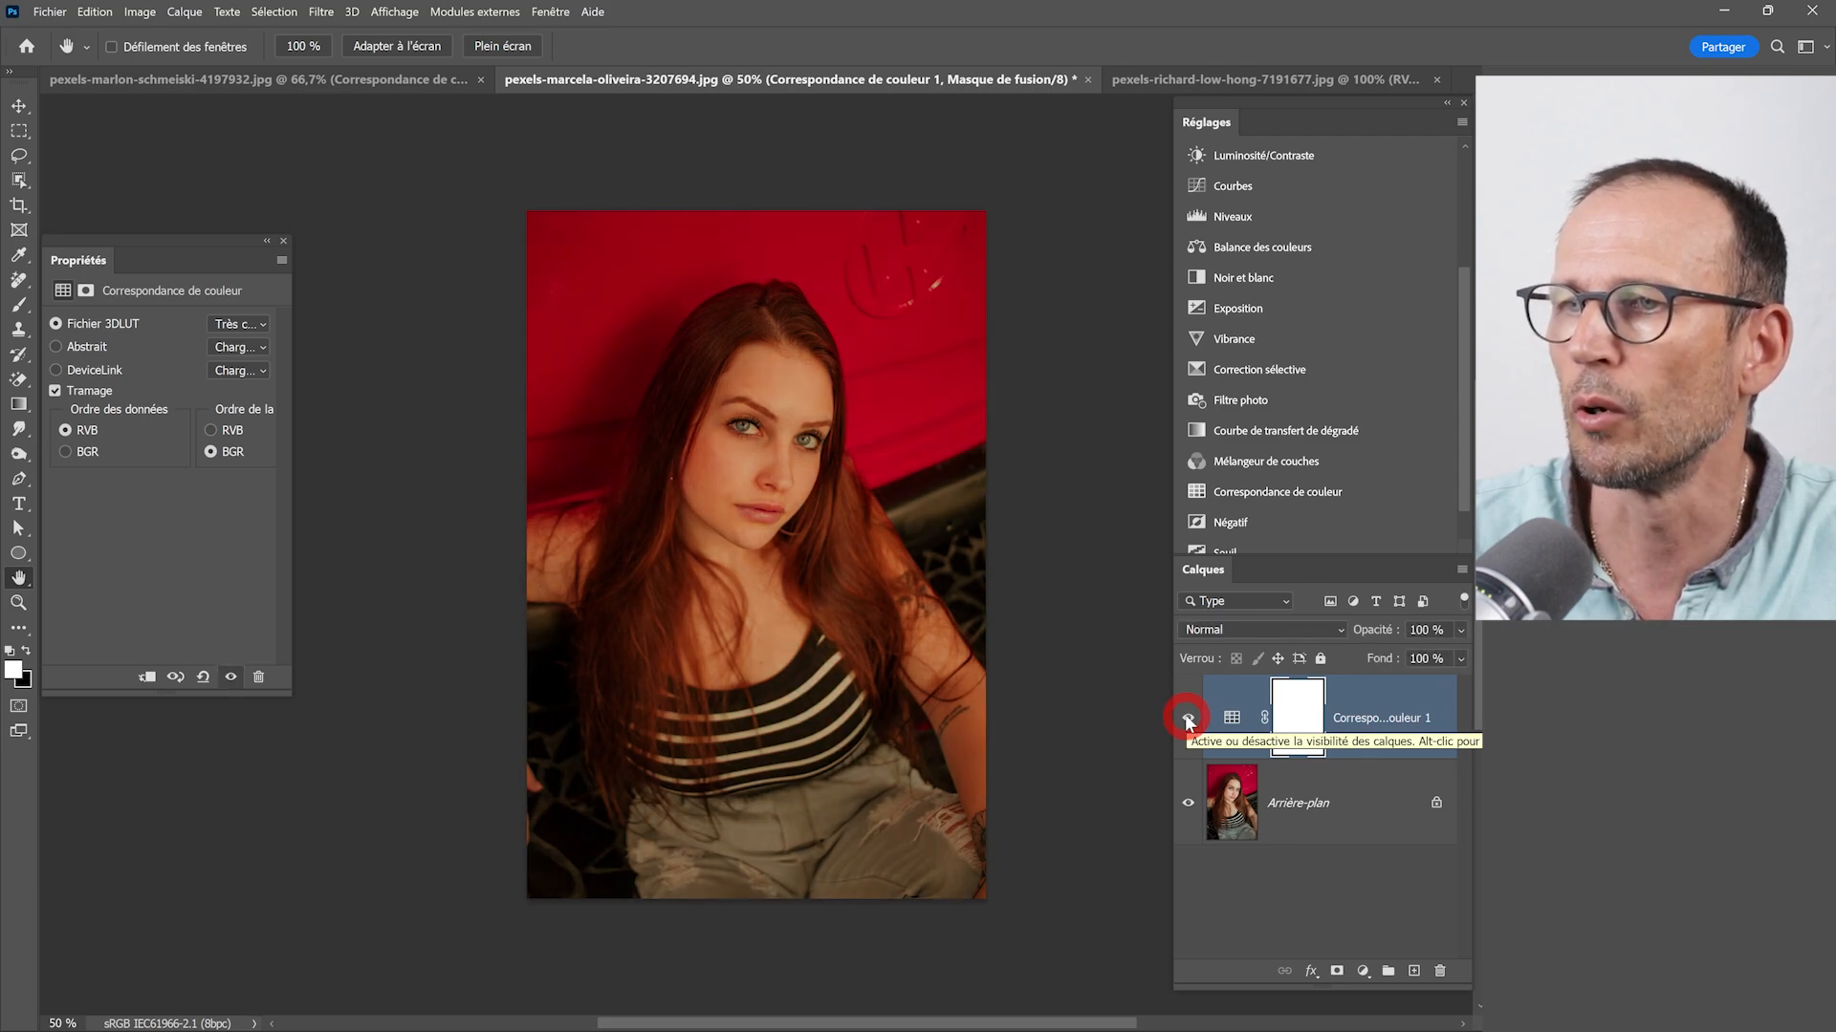
click(1281, 709)
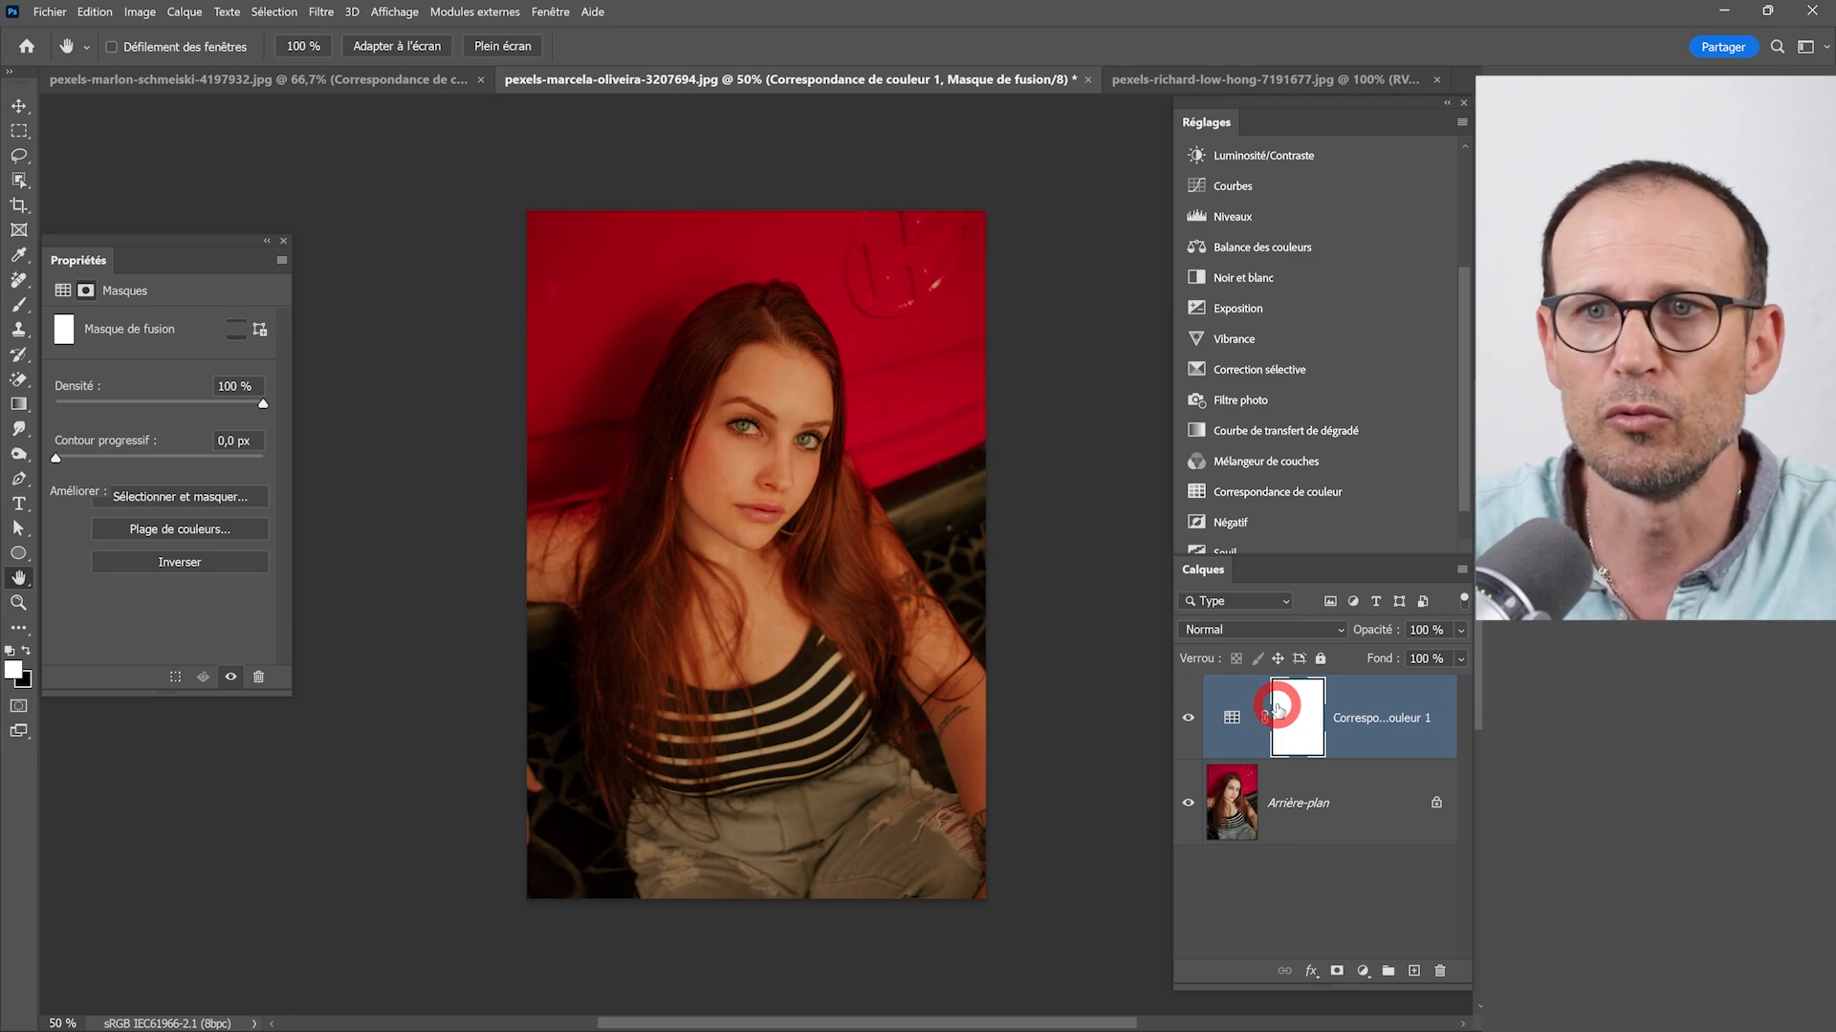
click(264, 409)
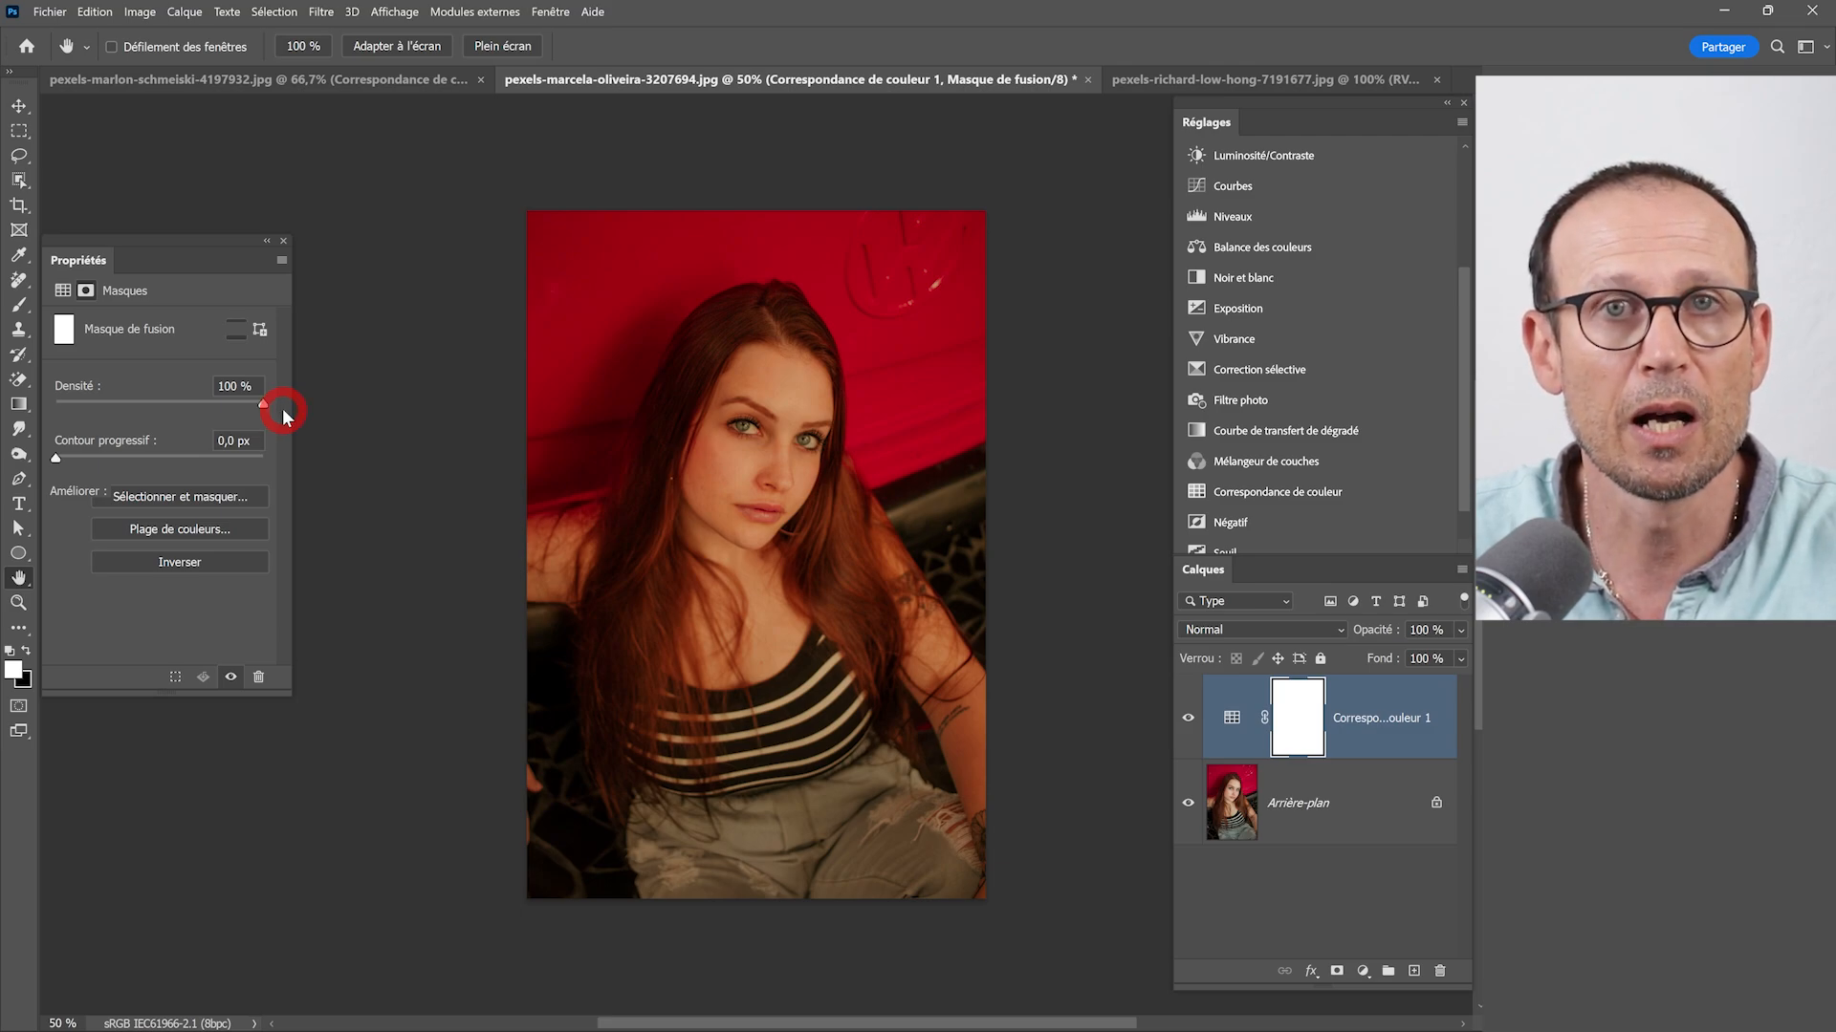
- Delete the color lookup adjustment layer and convert the woman's background layer into a smart object
click(1344, 743)
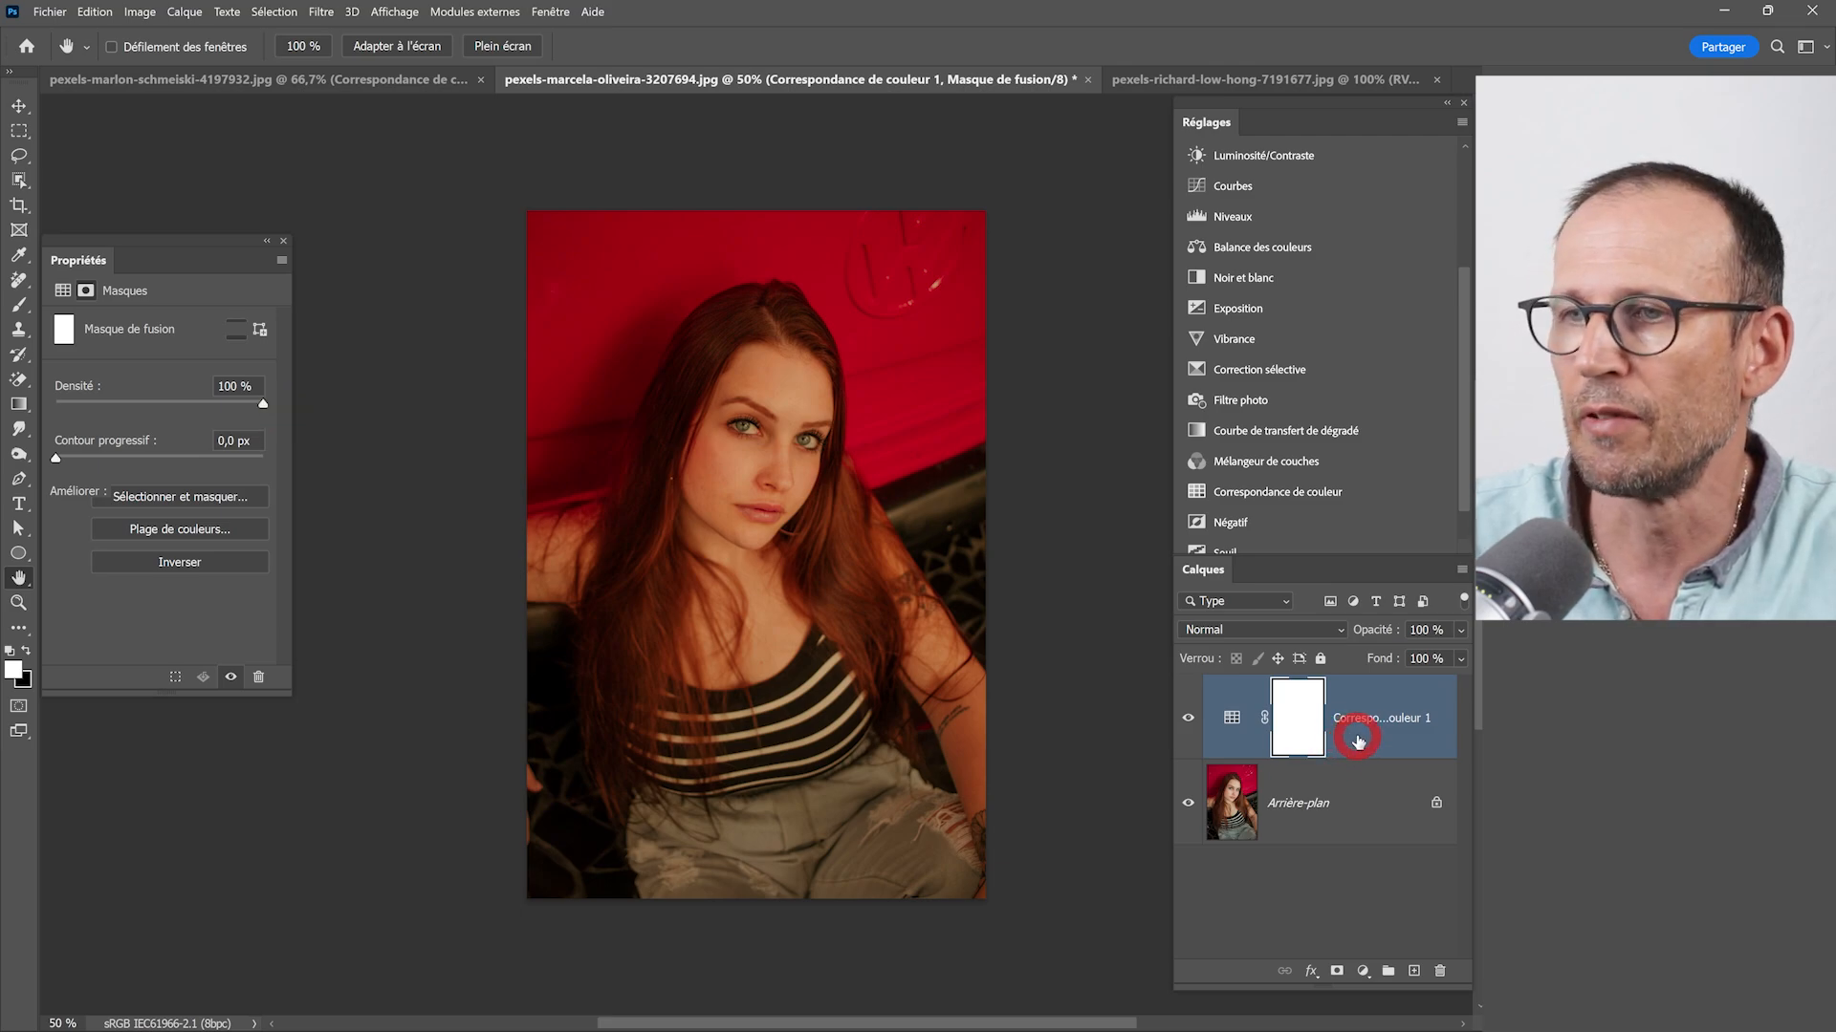
drag(1357, 741, 1435, 970)
right_click(1353, 722)
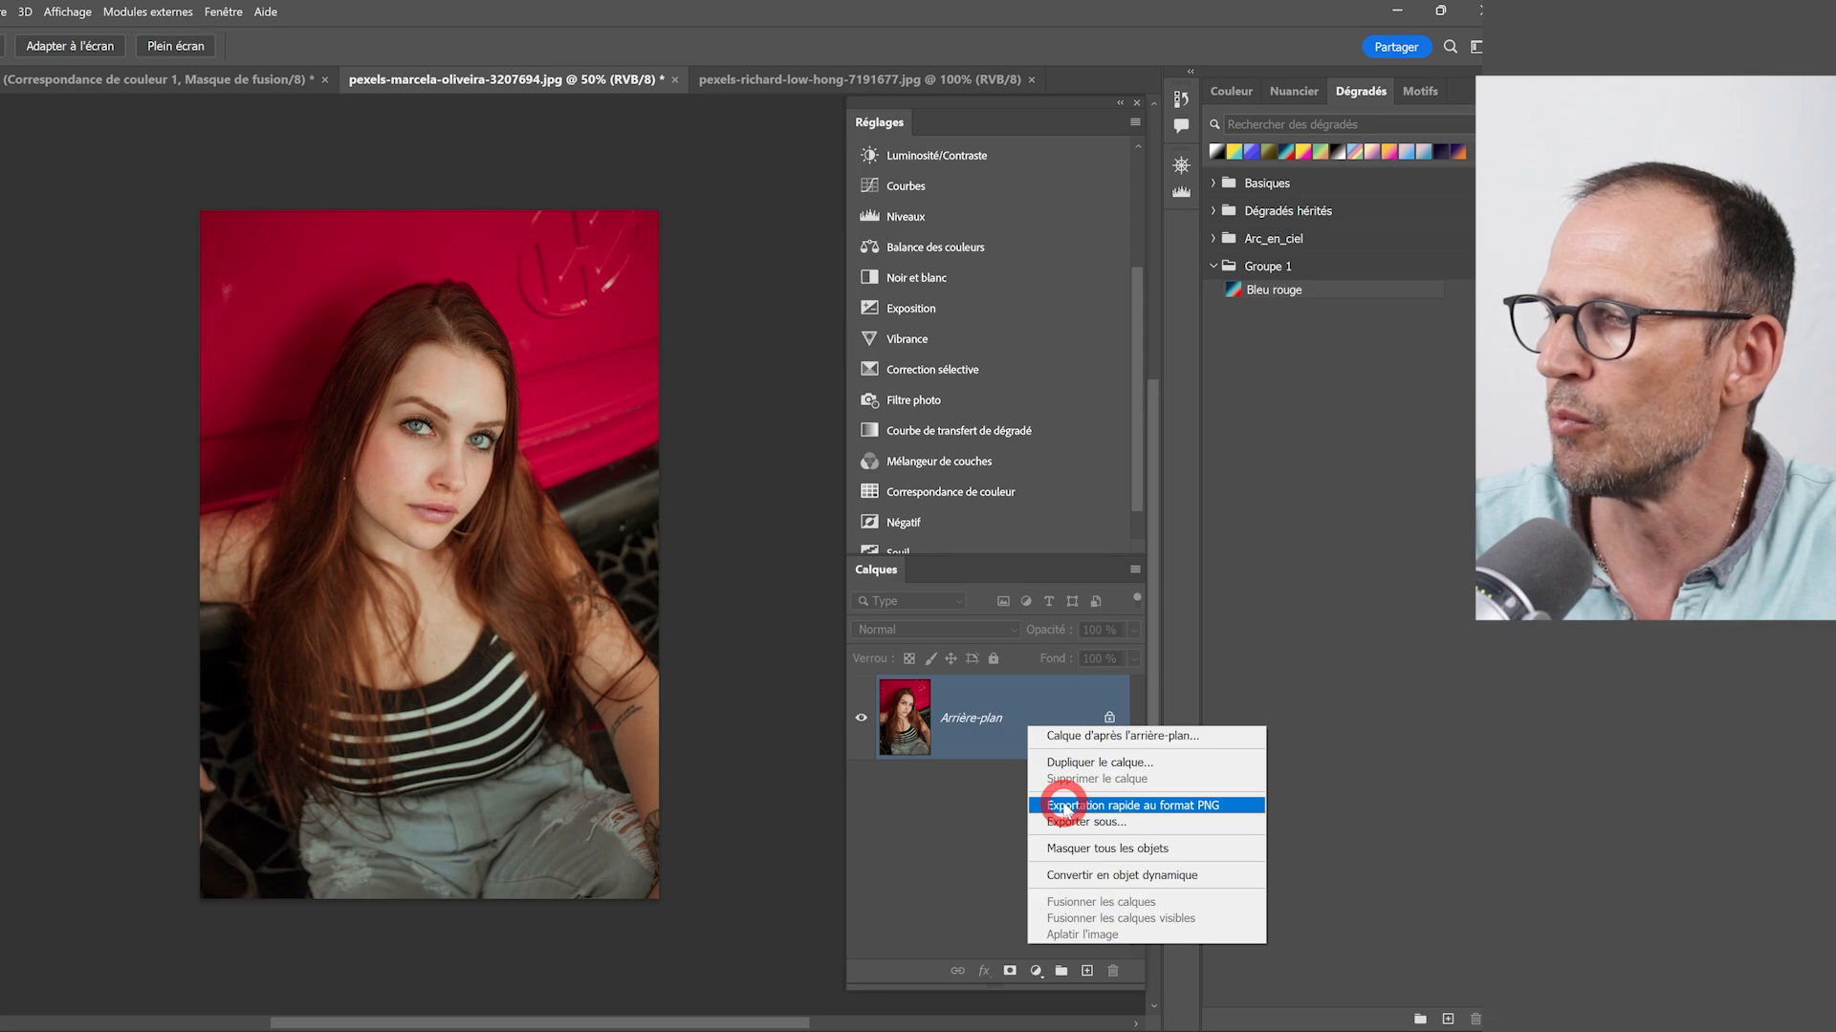
click(1069, 875)
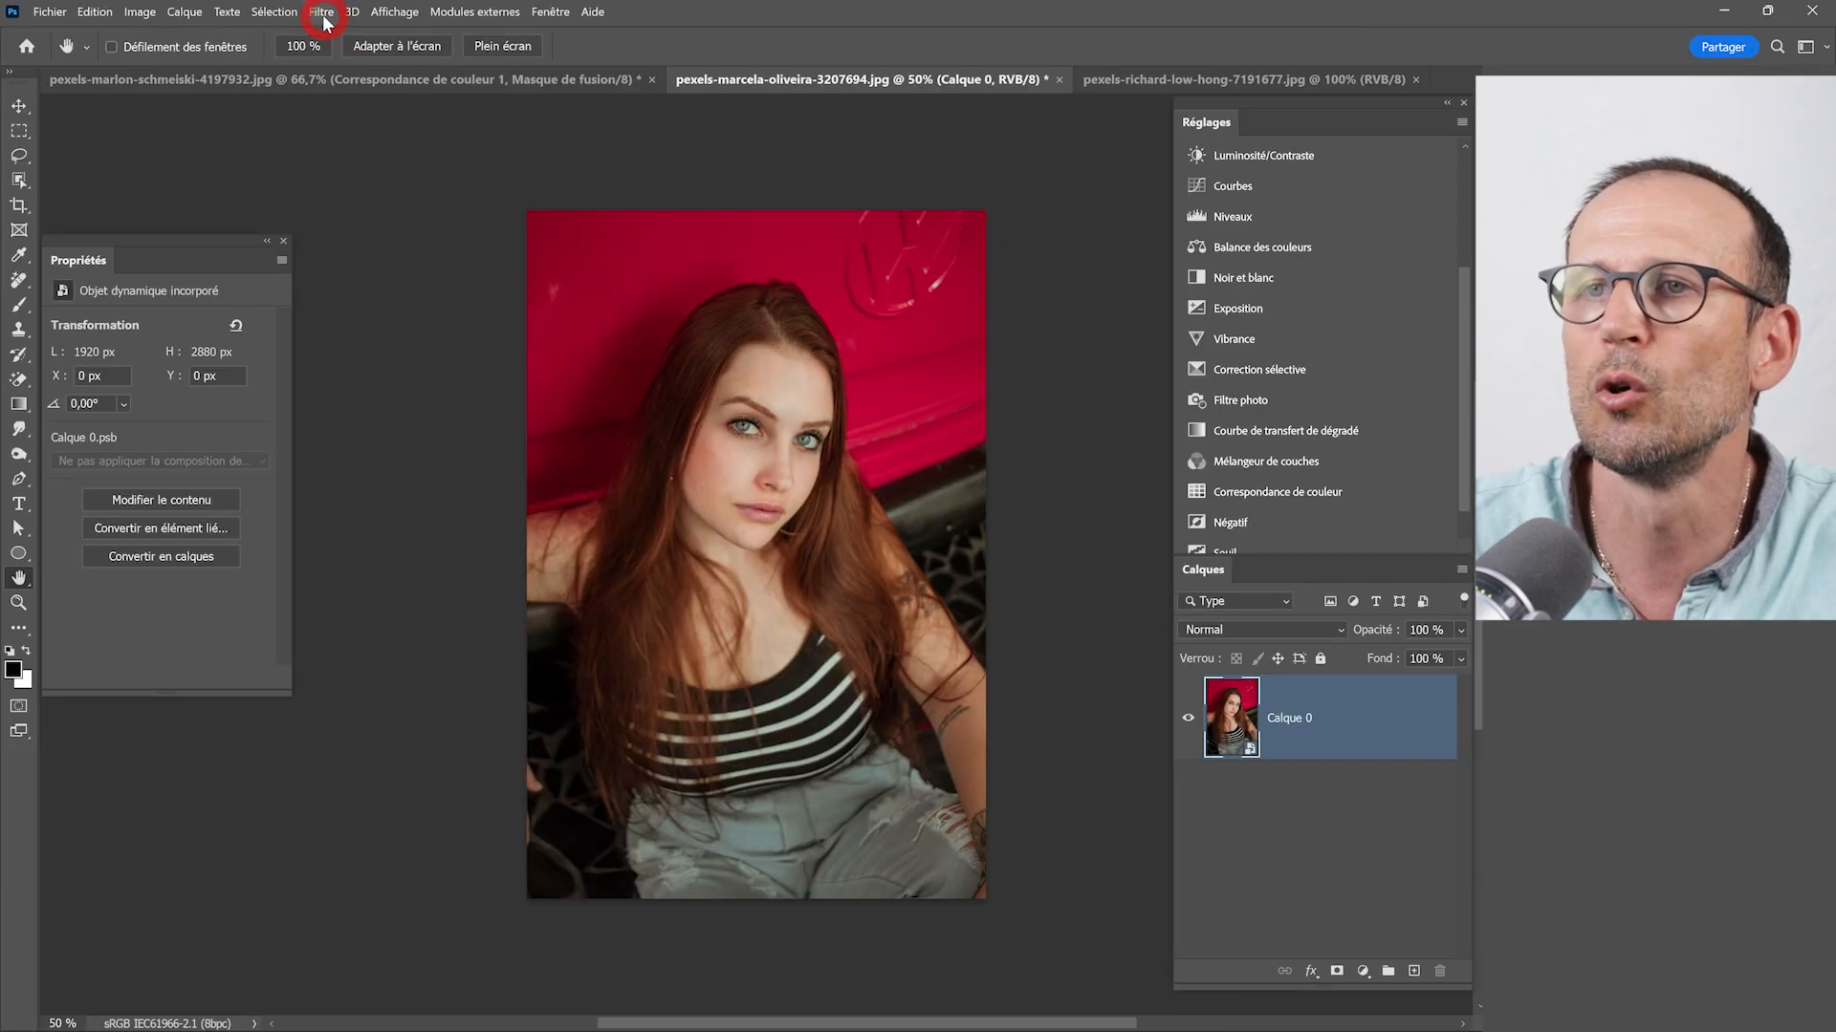
- Open the Camera Raw filter on the woman's portrait and display its presets
click(321, 11)
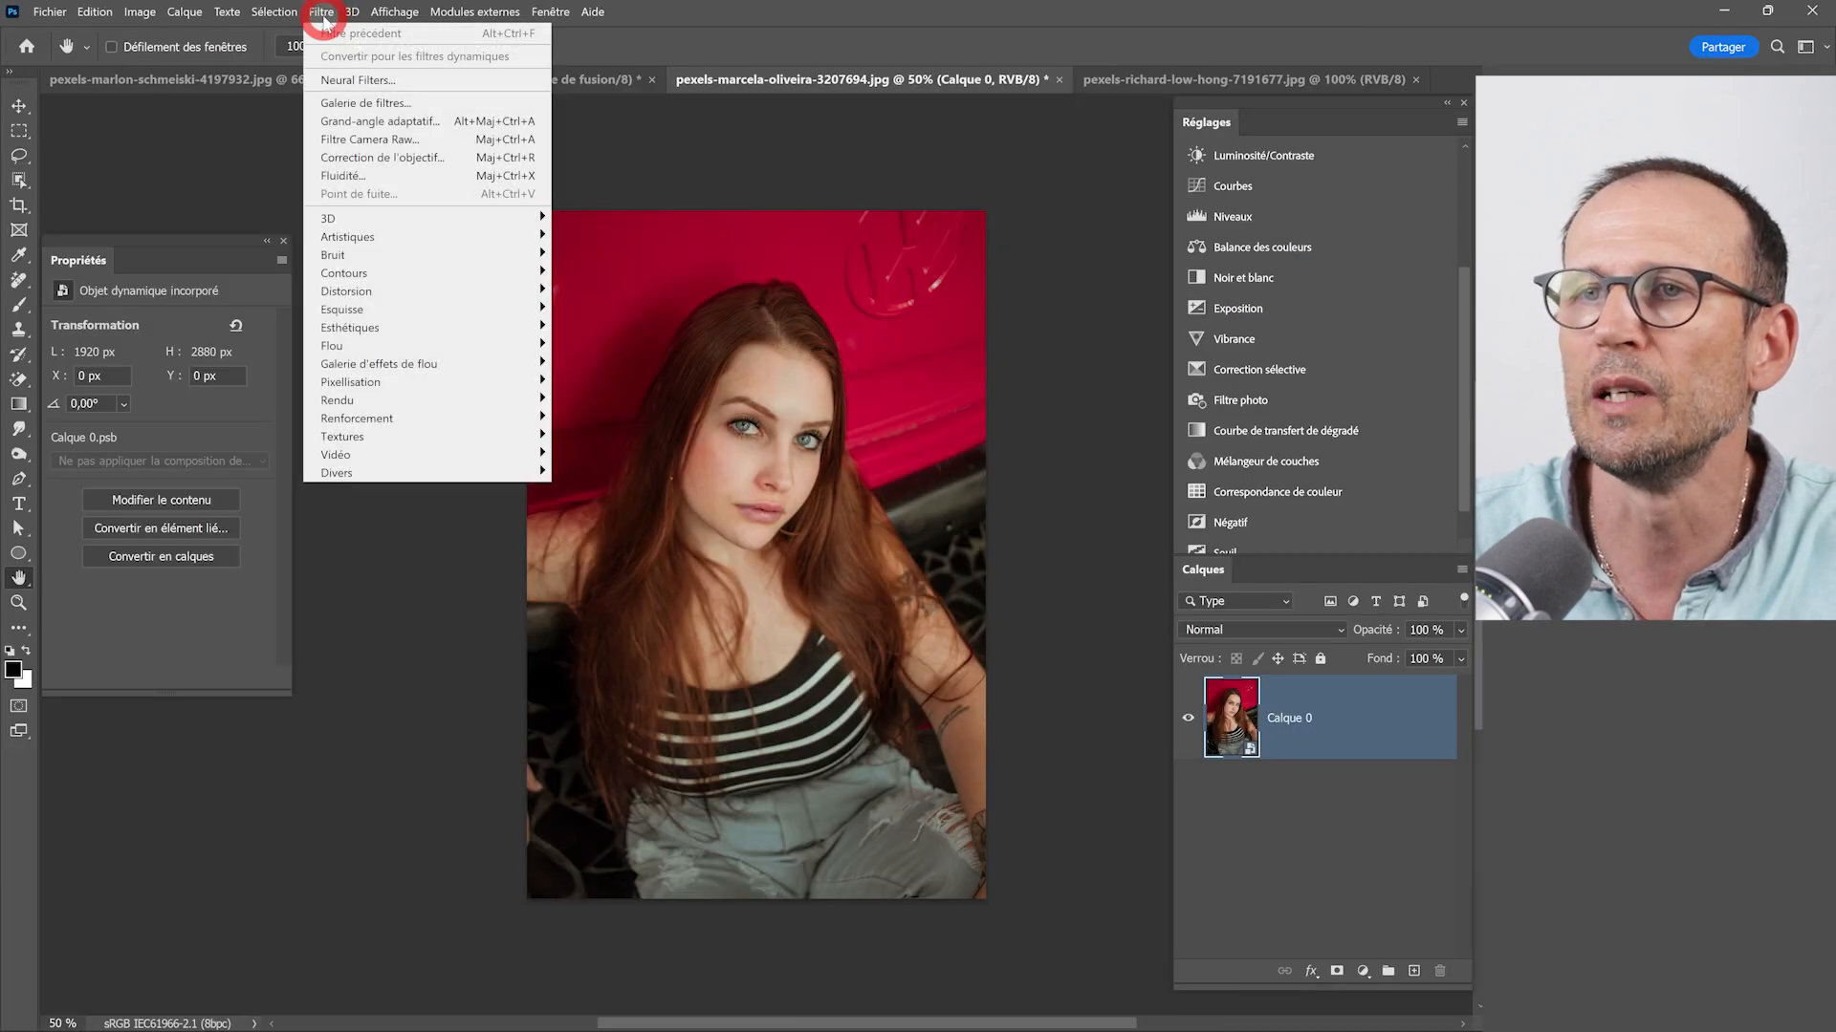
click(354, 140)
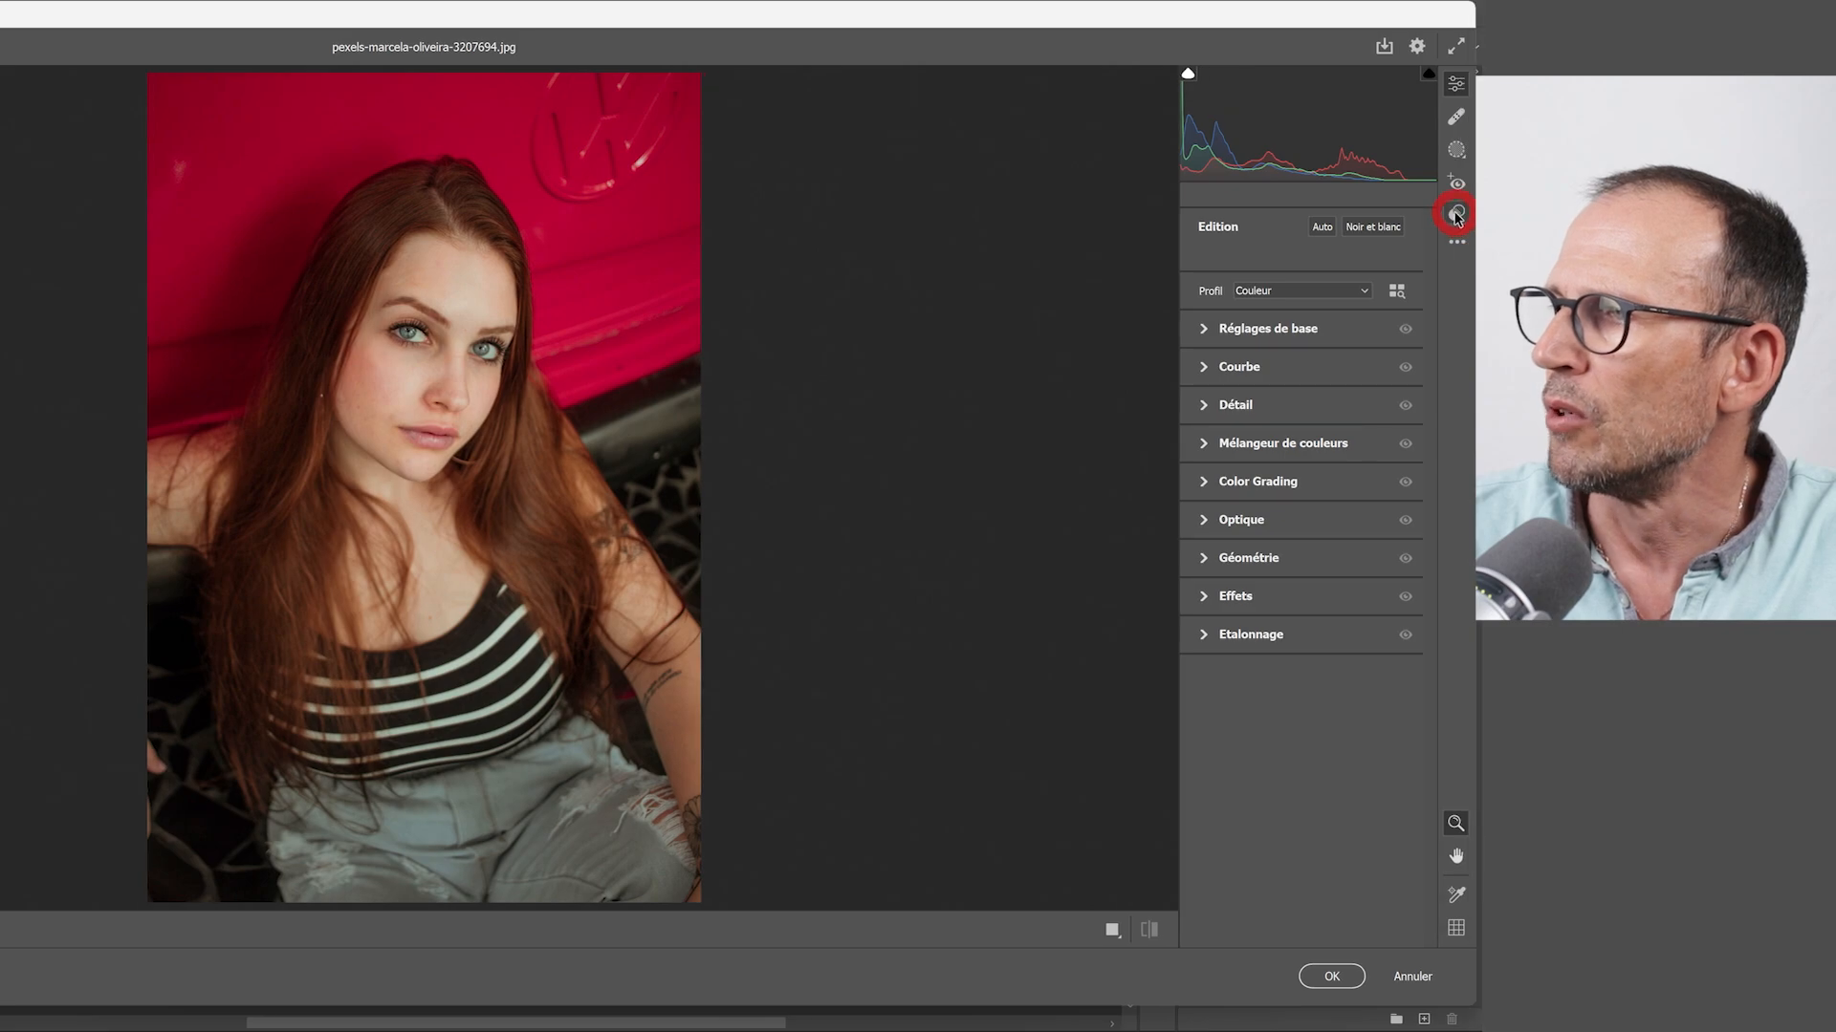
click(1457, 216)
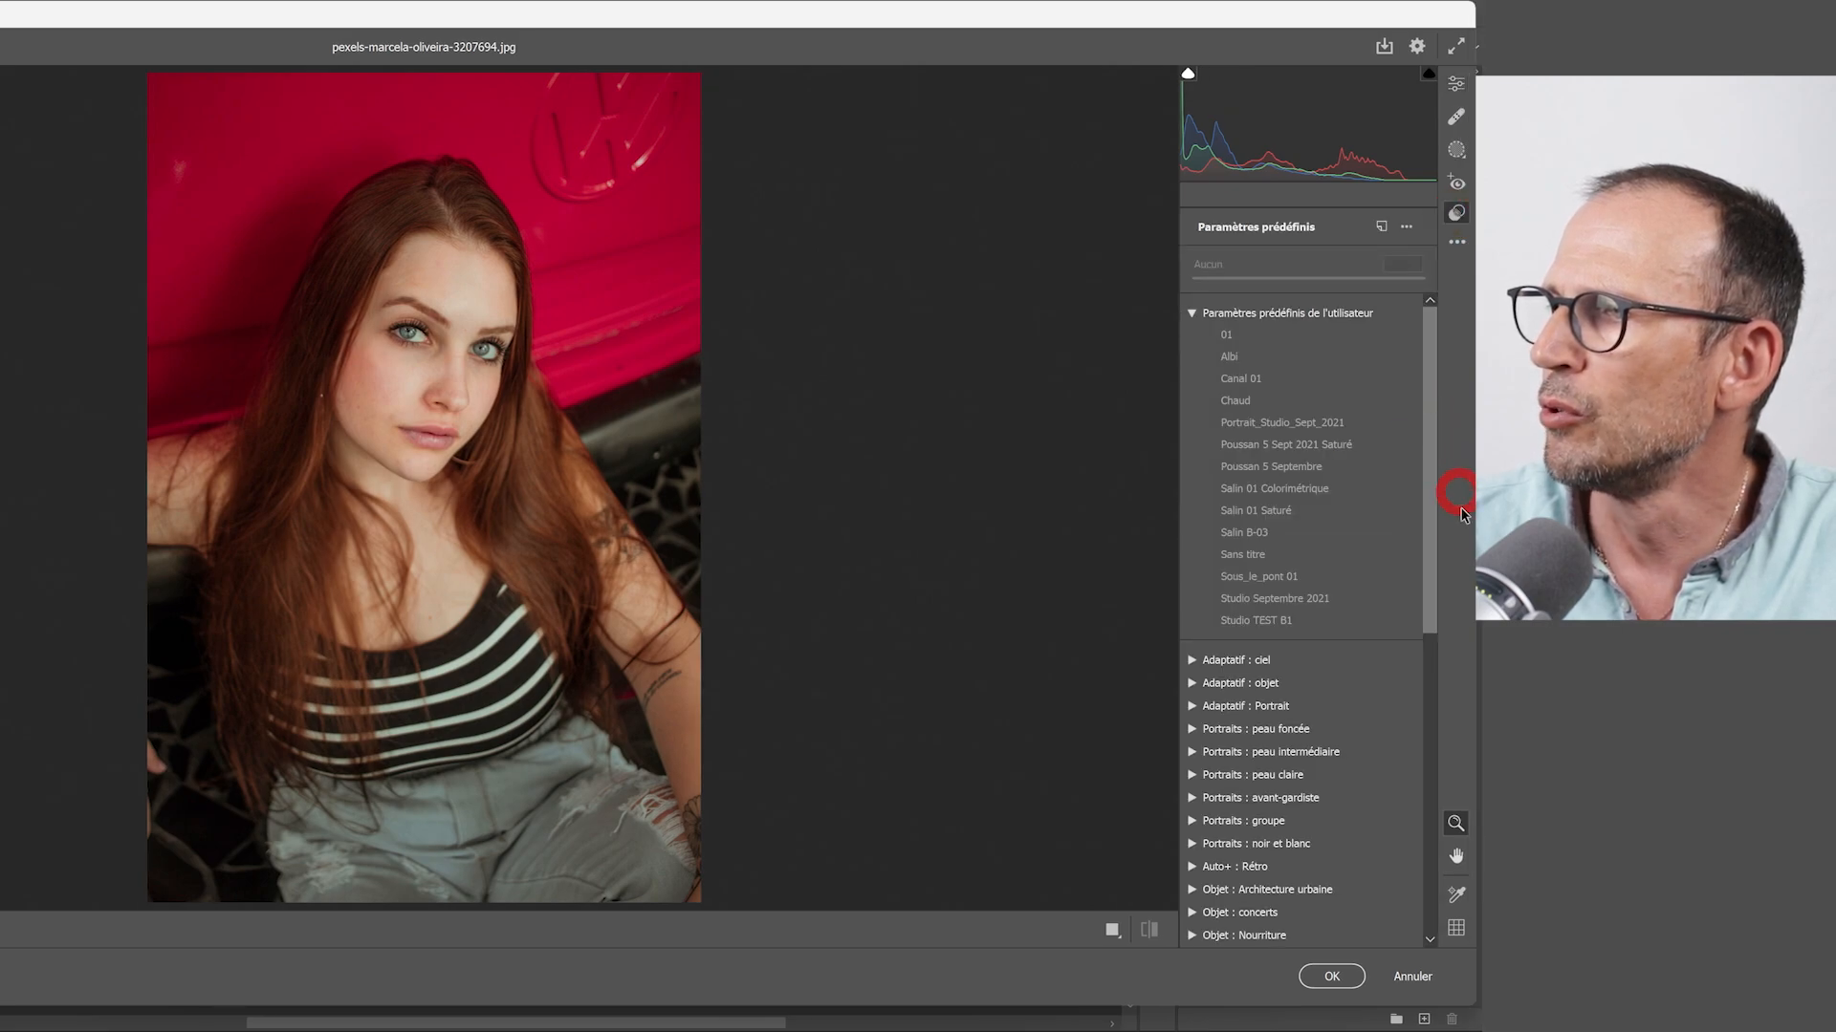
- Preview several black-and-white looks from the "Portraits : noir et blanc" preset group on the portrait without applying one
click(1205, 320)
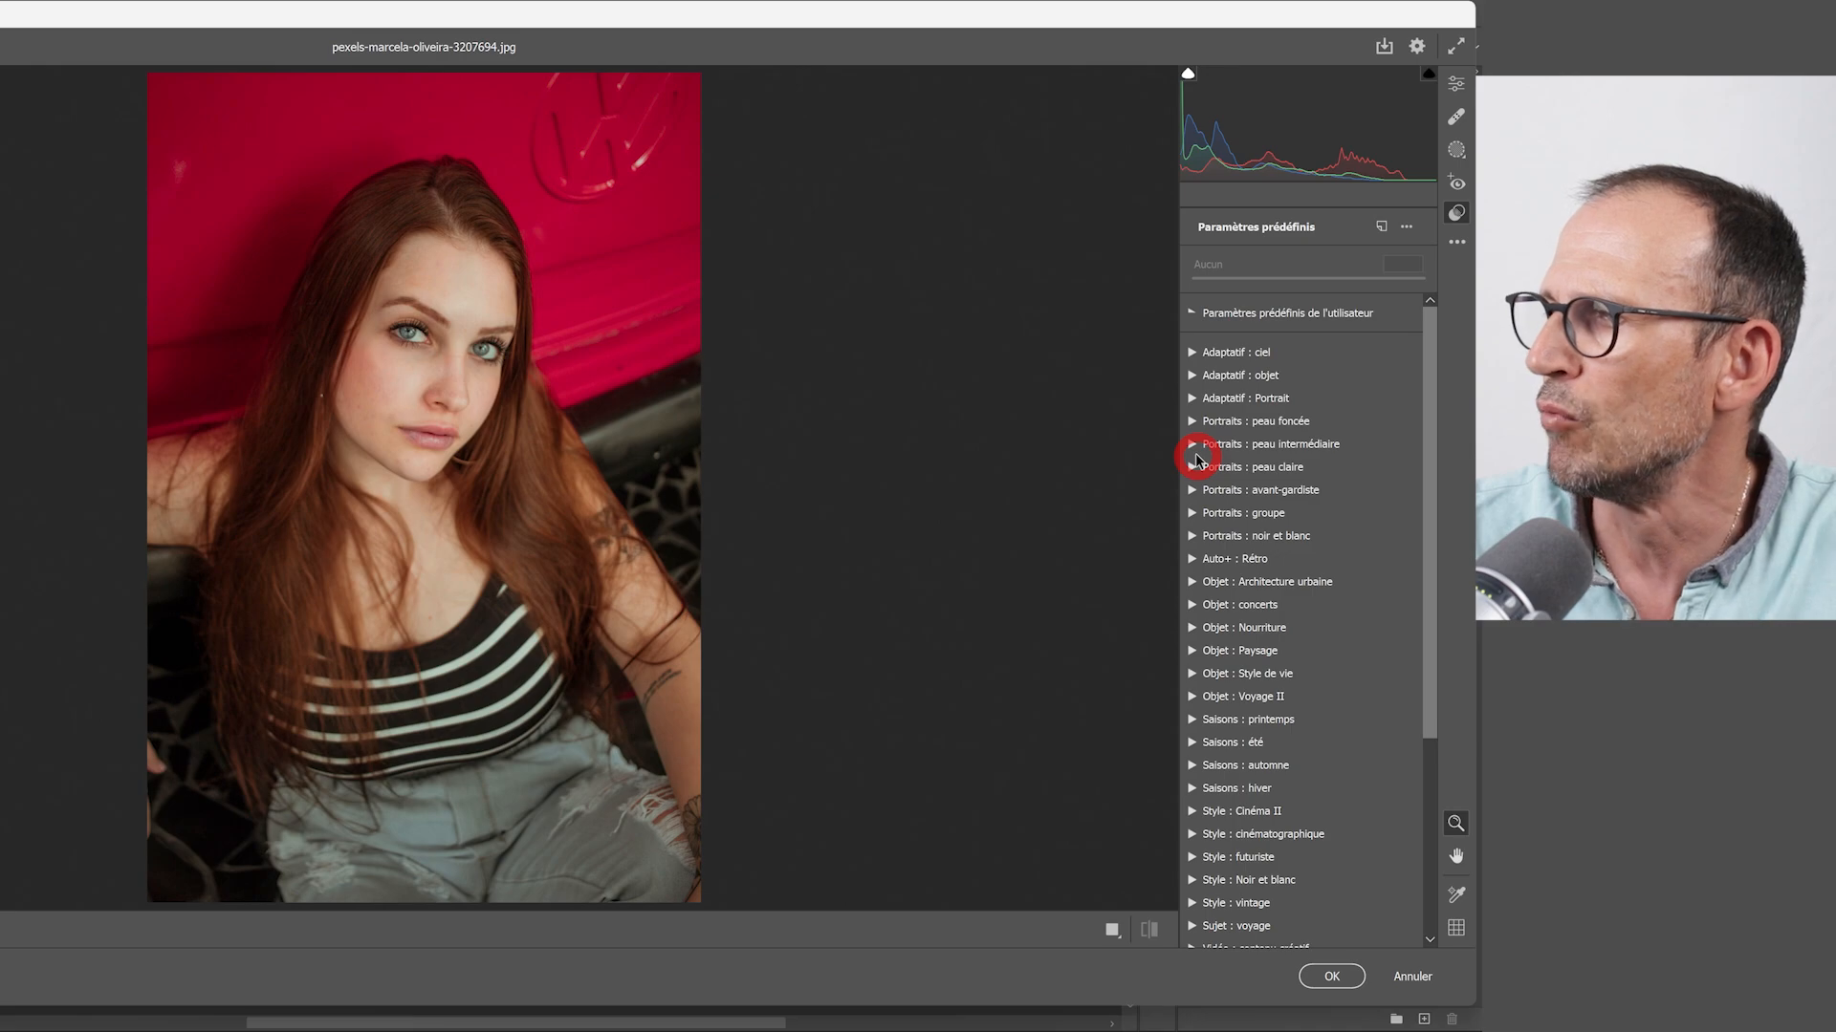
click(1192, 537)
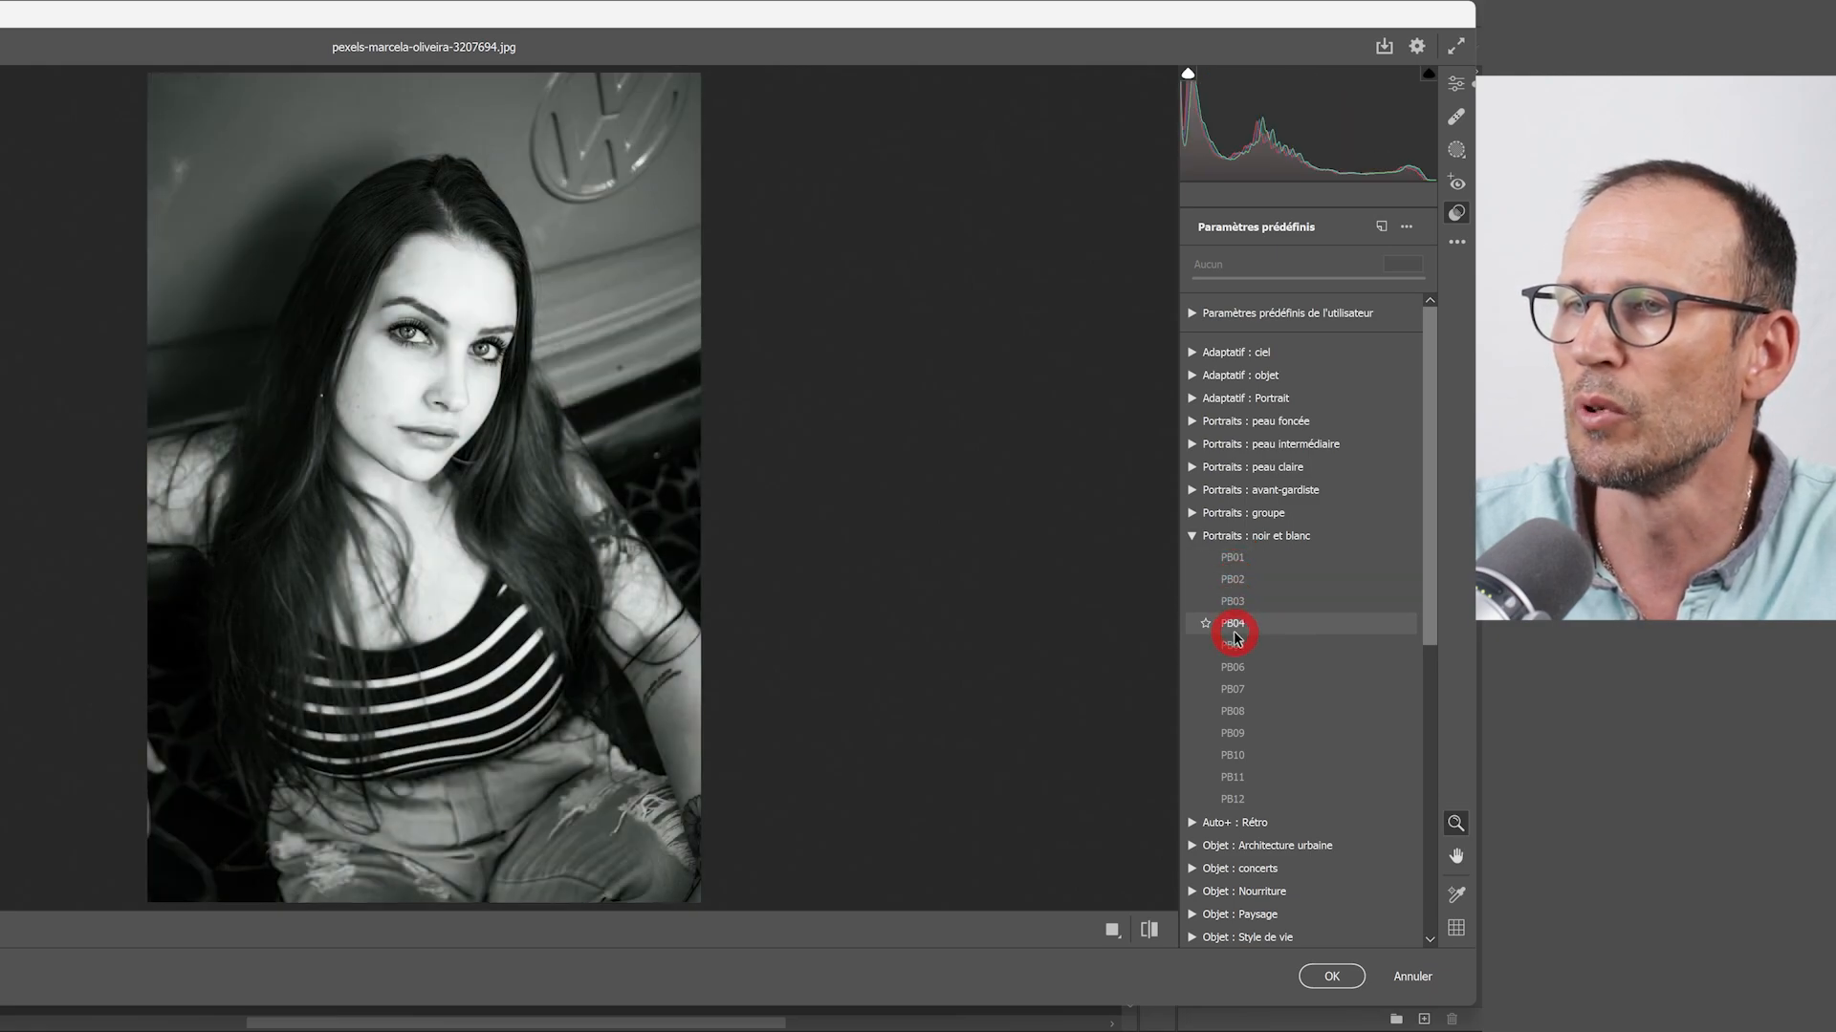
click(1235, 709)
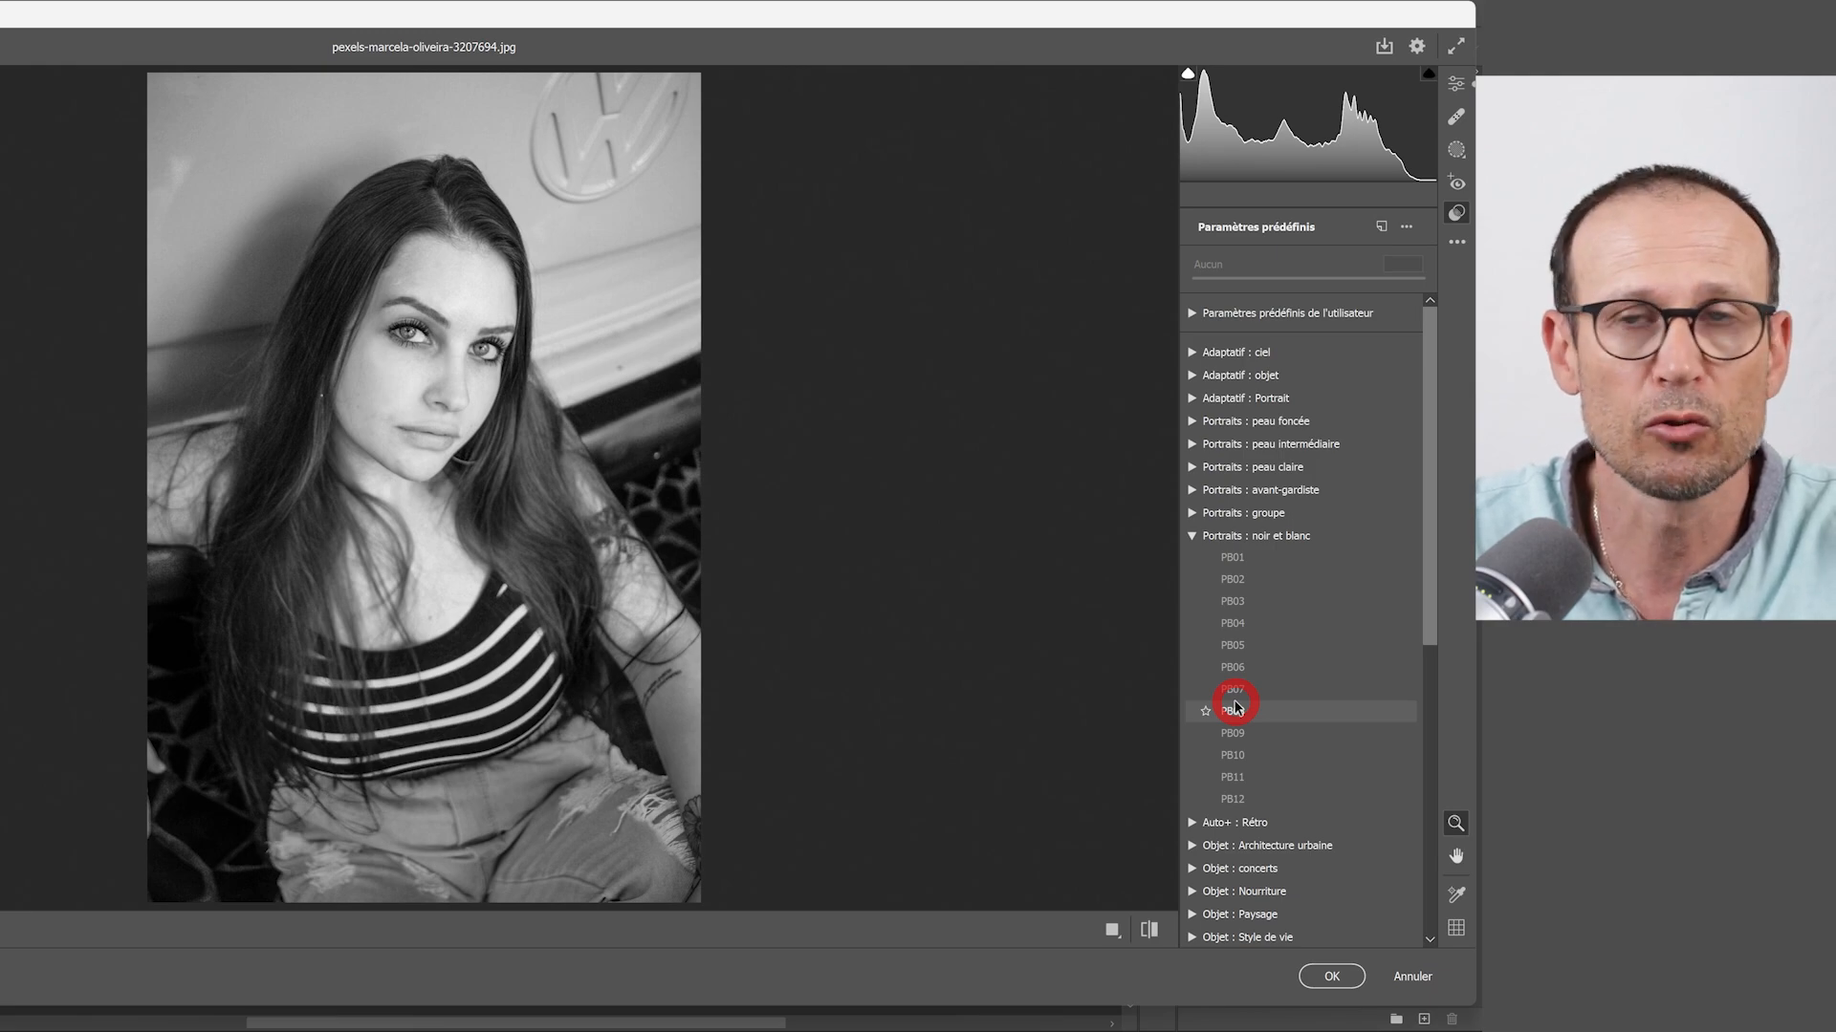
click(1193, 538)
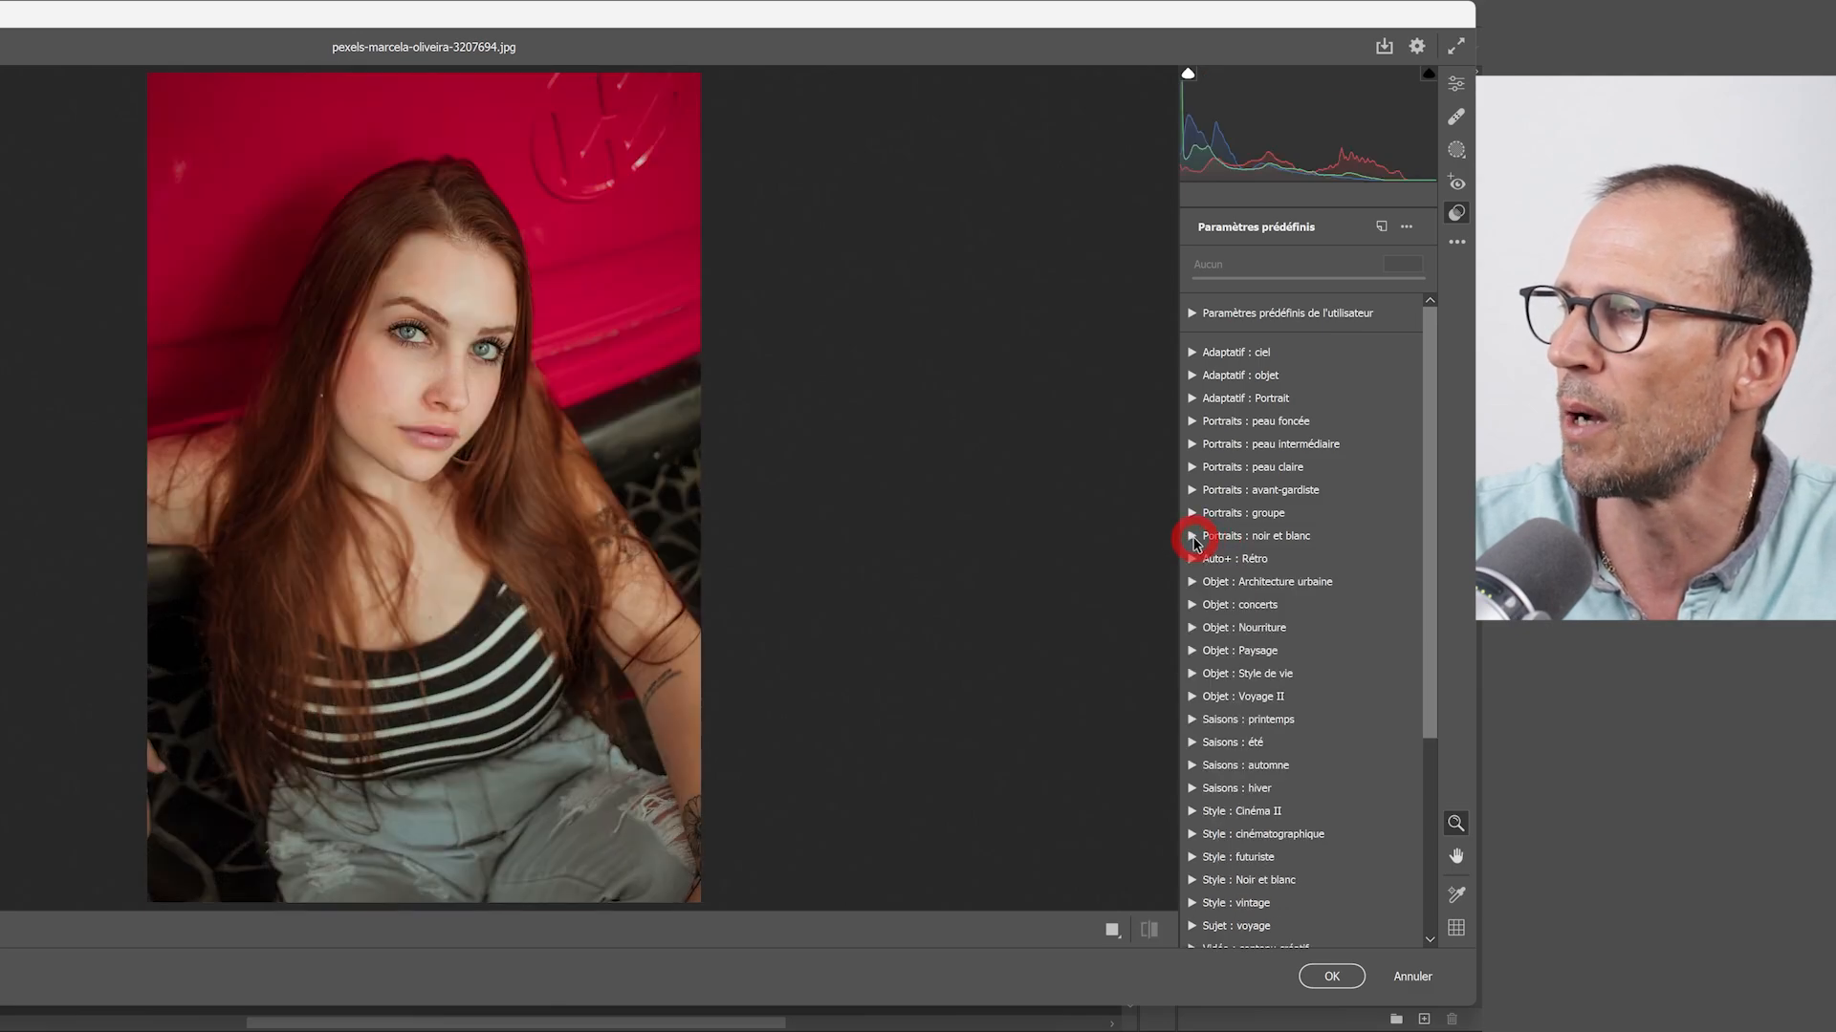
- In the basic adjustments, set Température to +28, Contraste to +22 and Tons clairs to -36
click(1454, 85)
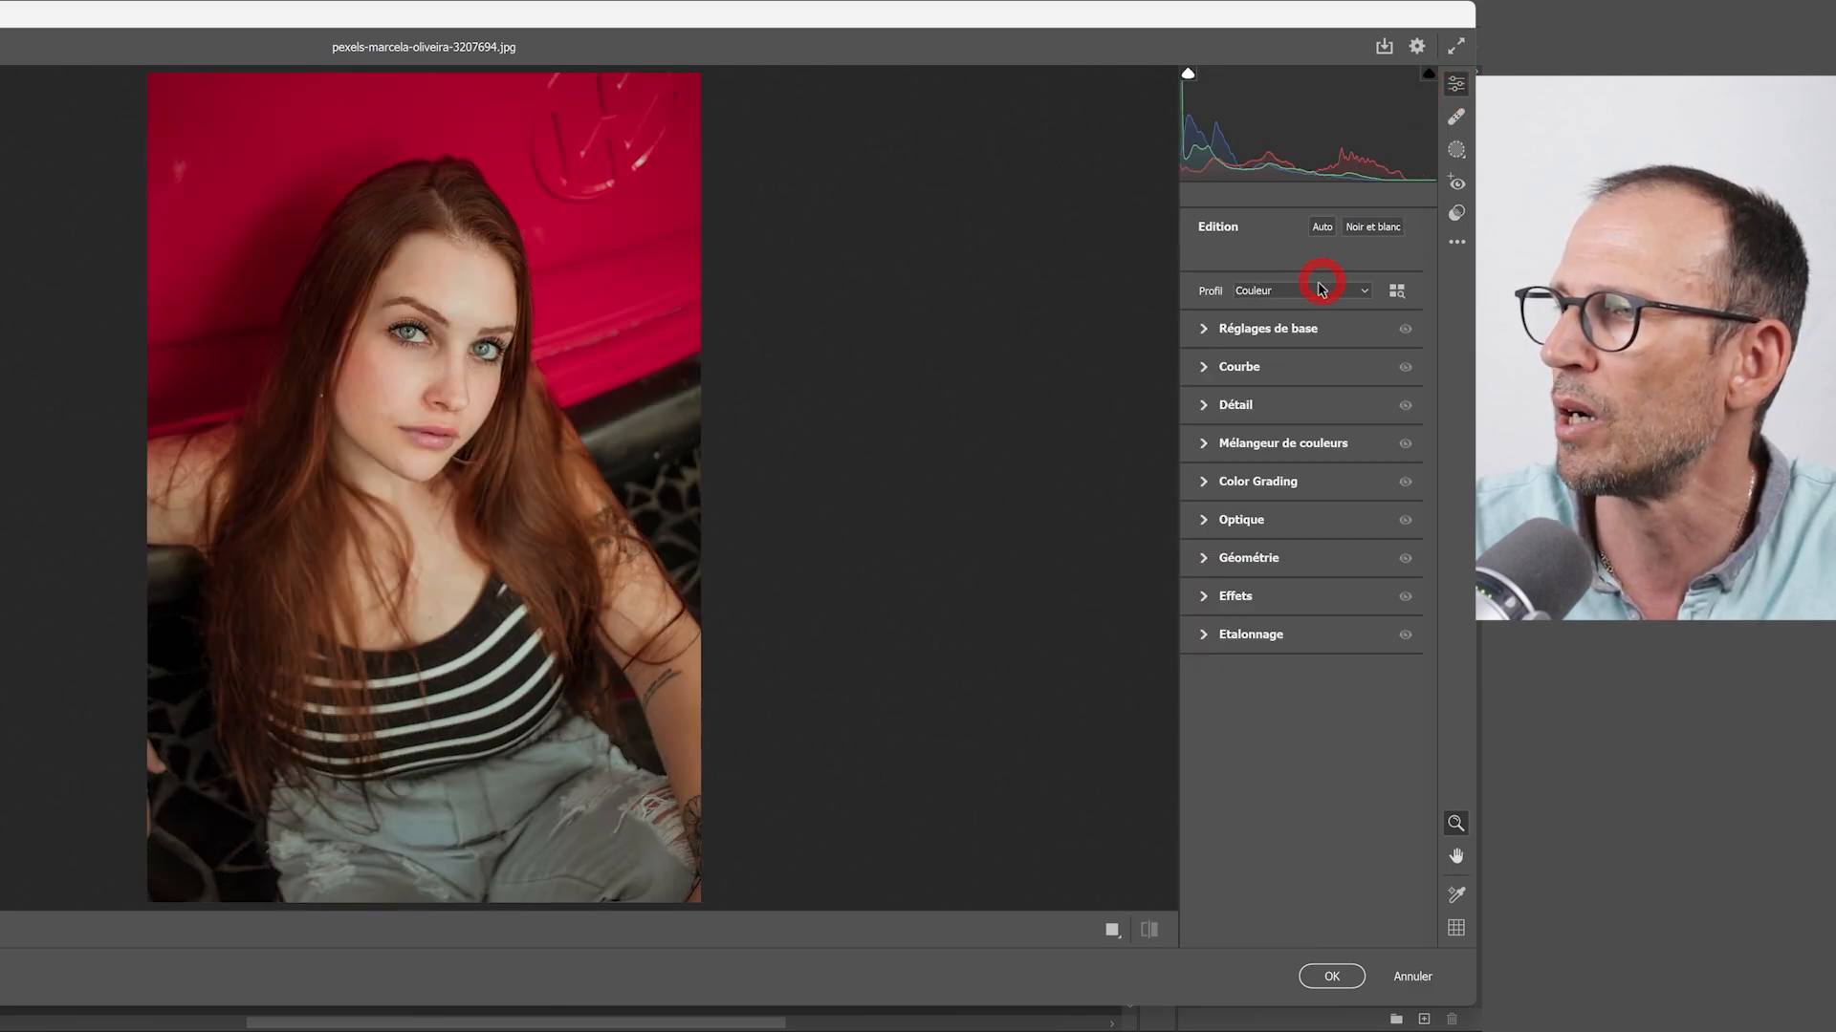
click(1230, 328)
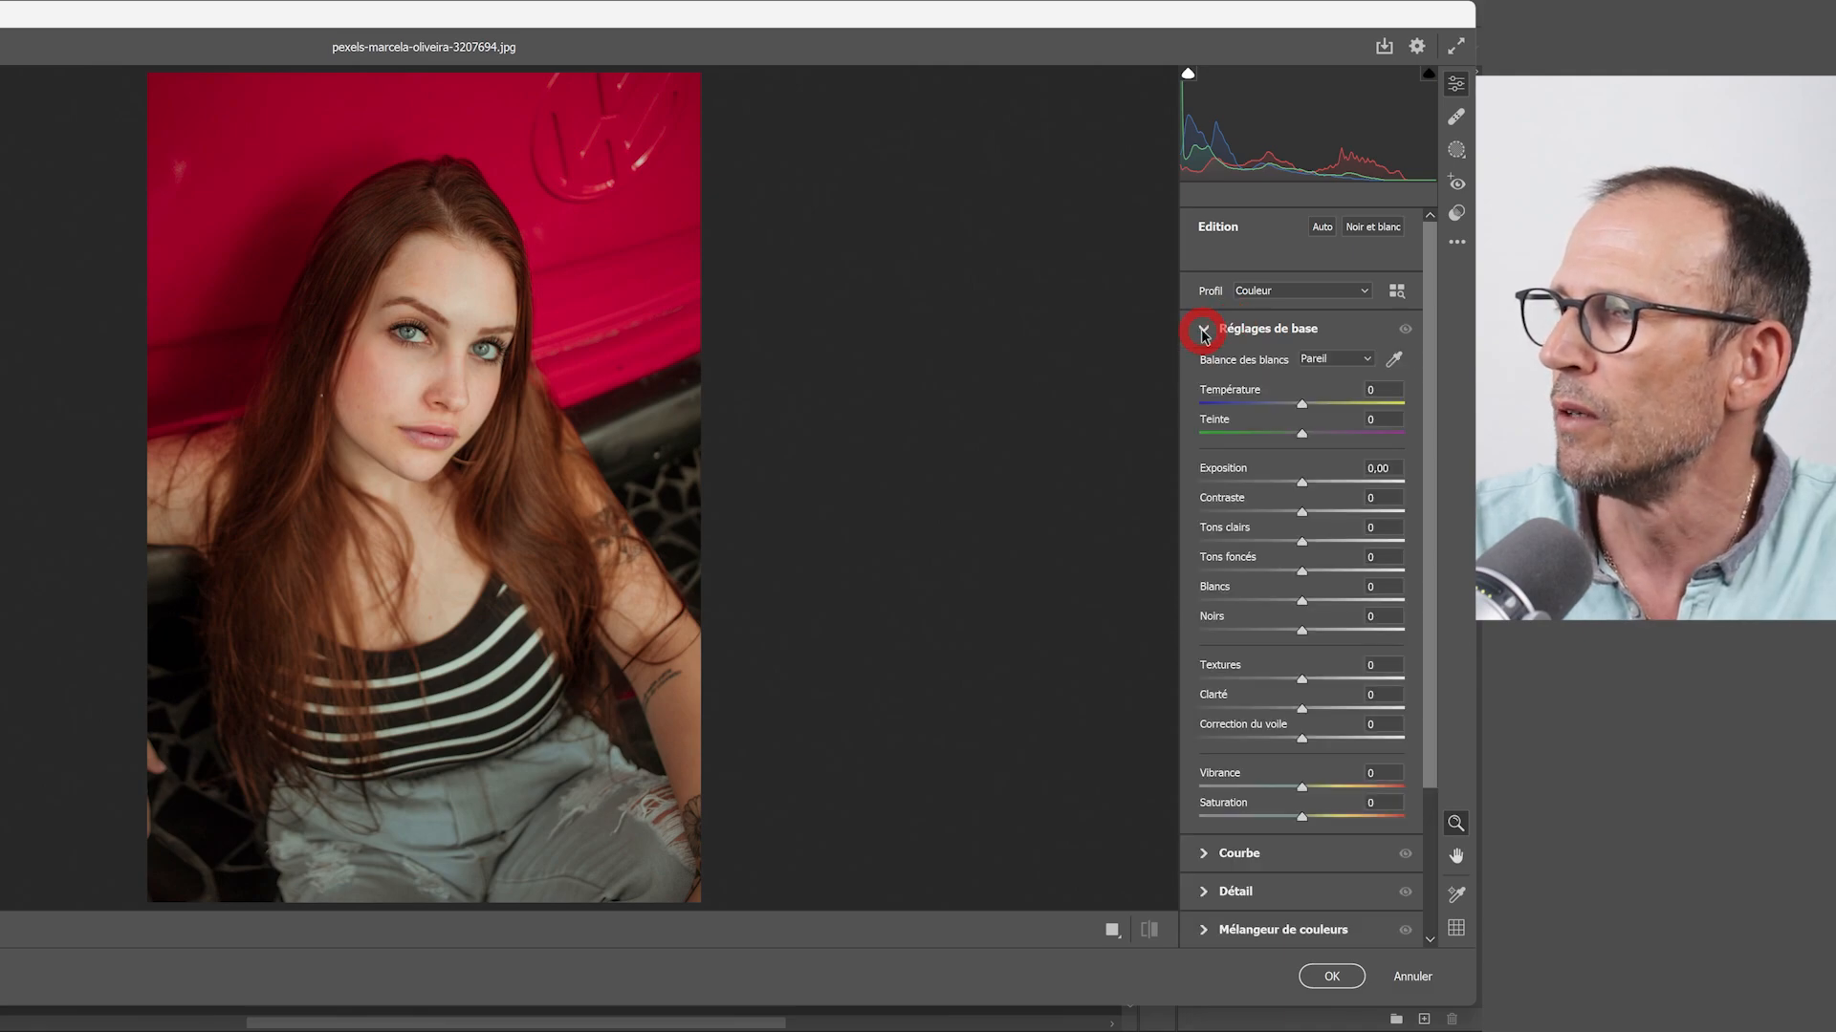
drag(1307, 409, 1331, 403)
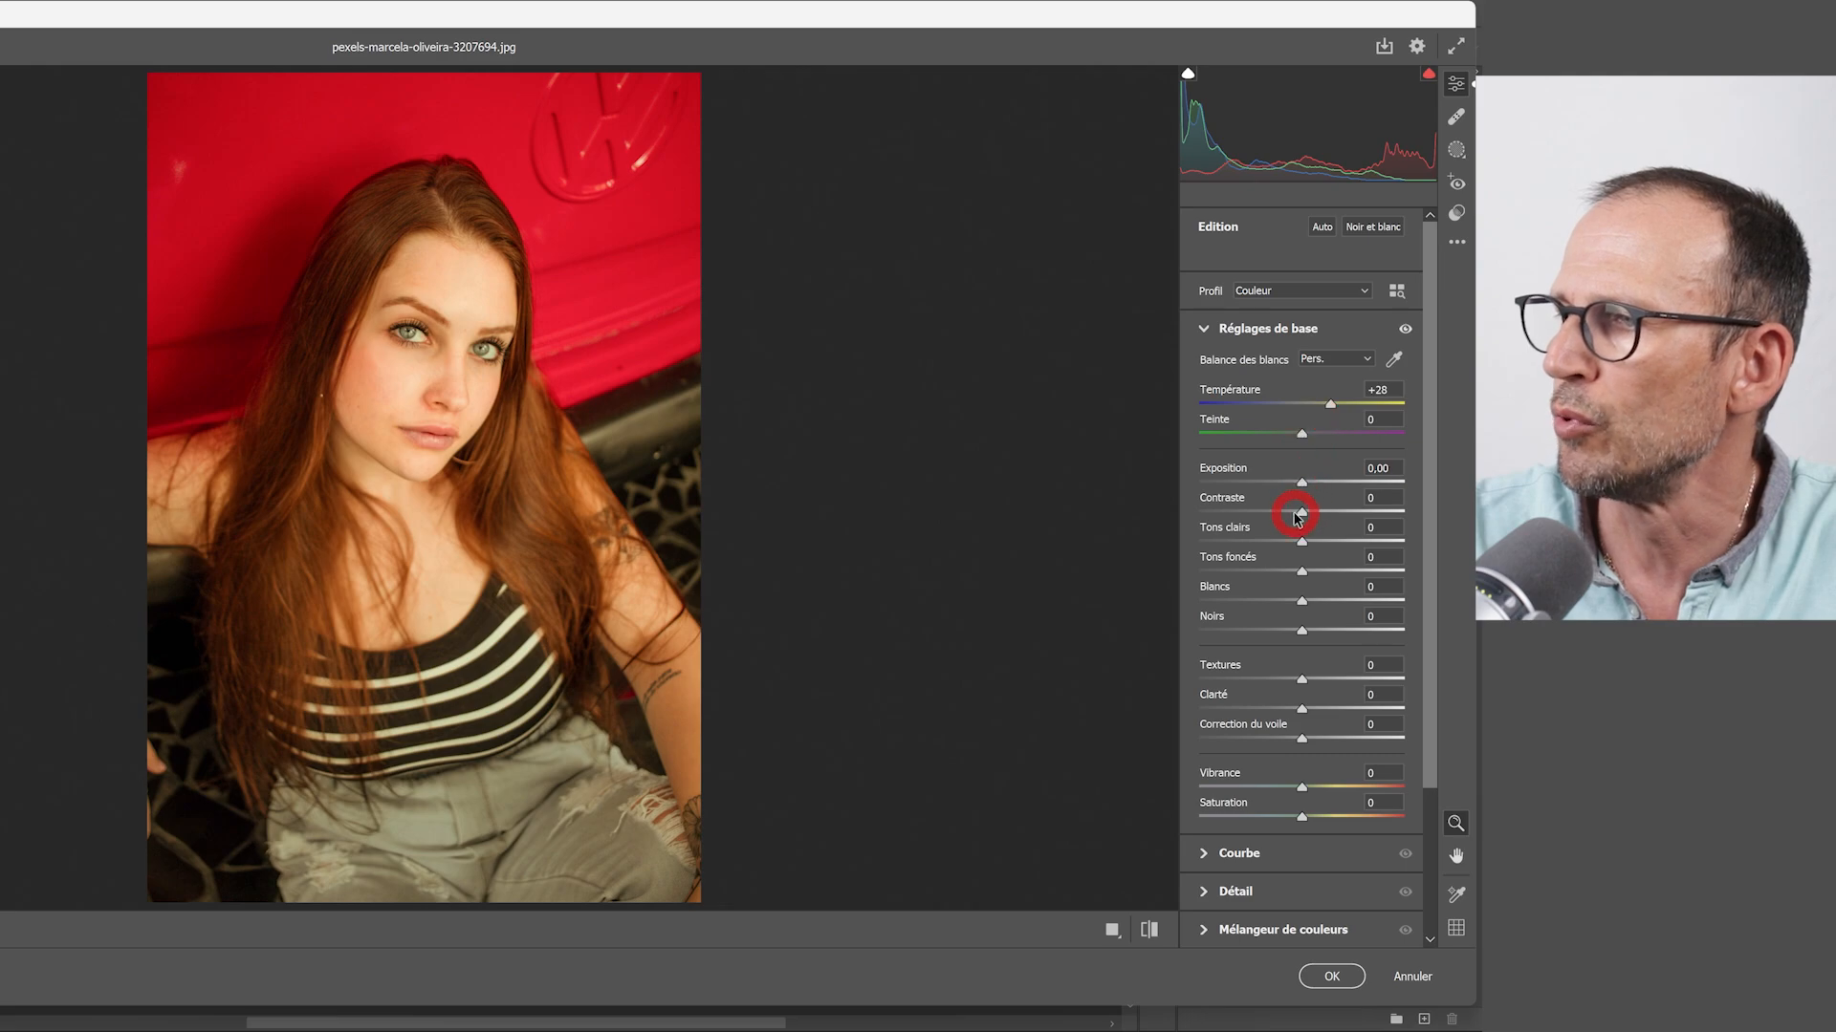
drag(1315, 521, 1264, 541)
- Tint the shadows red with Color Grading, using hue 8 and saturation 100
scroll(1281, 849, down, 2)
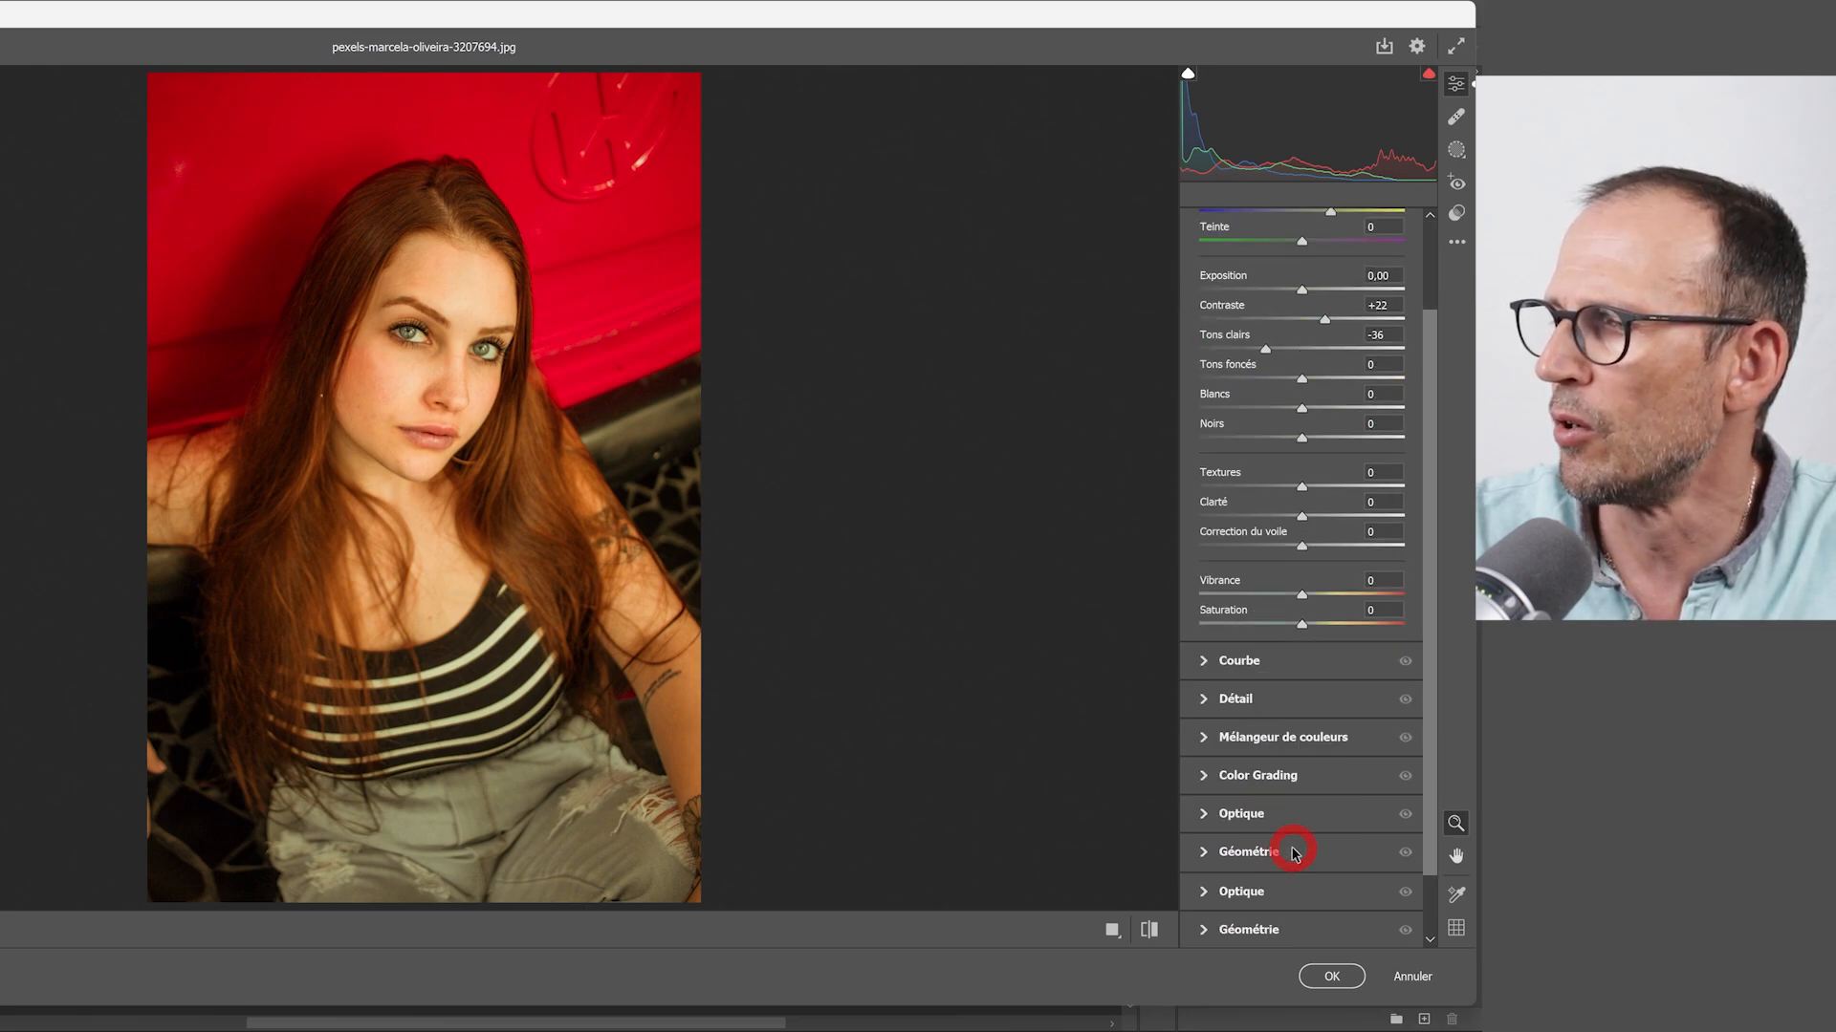
click(1212, 776)
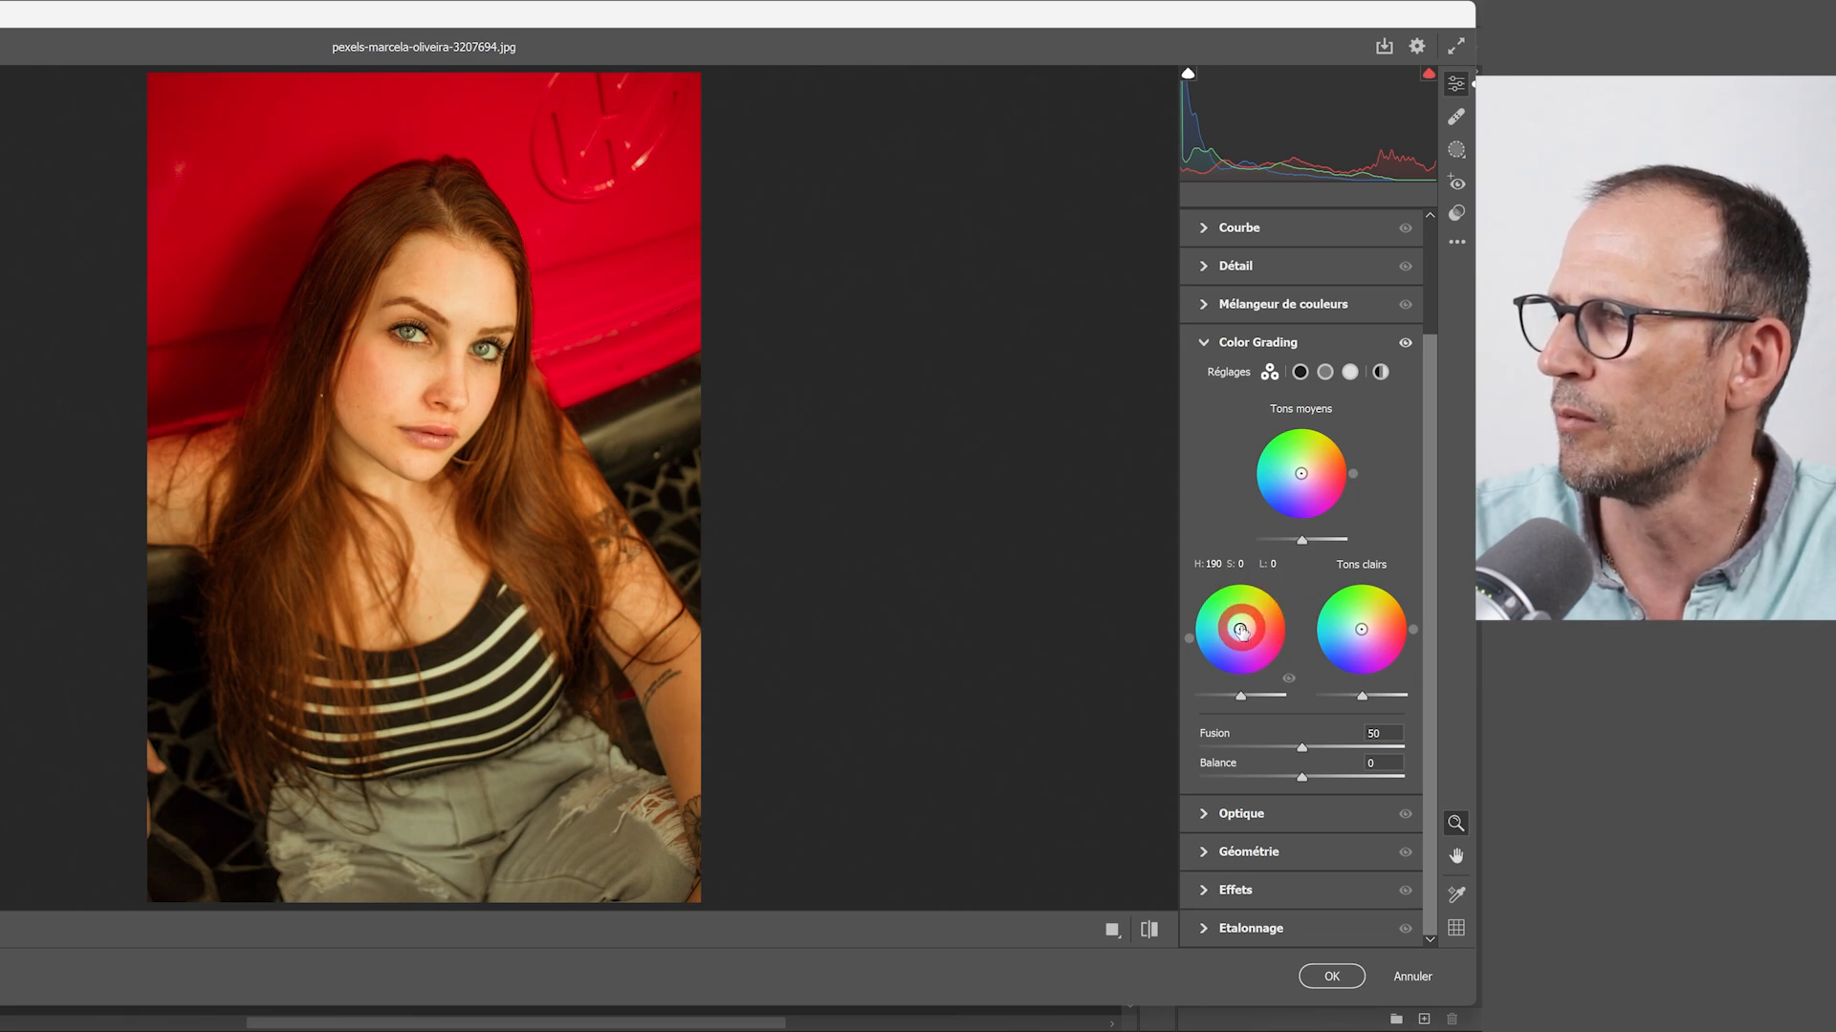
drag(1240, 629, 1312, 617)
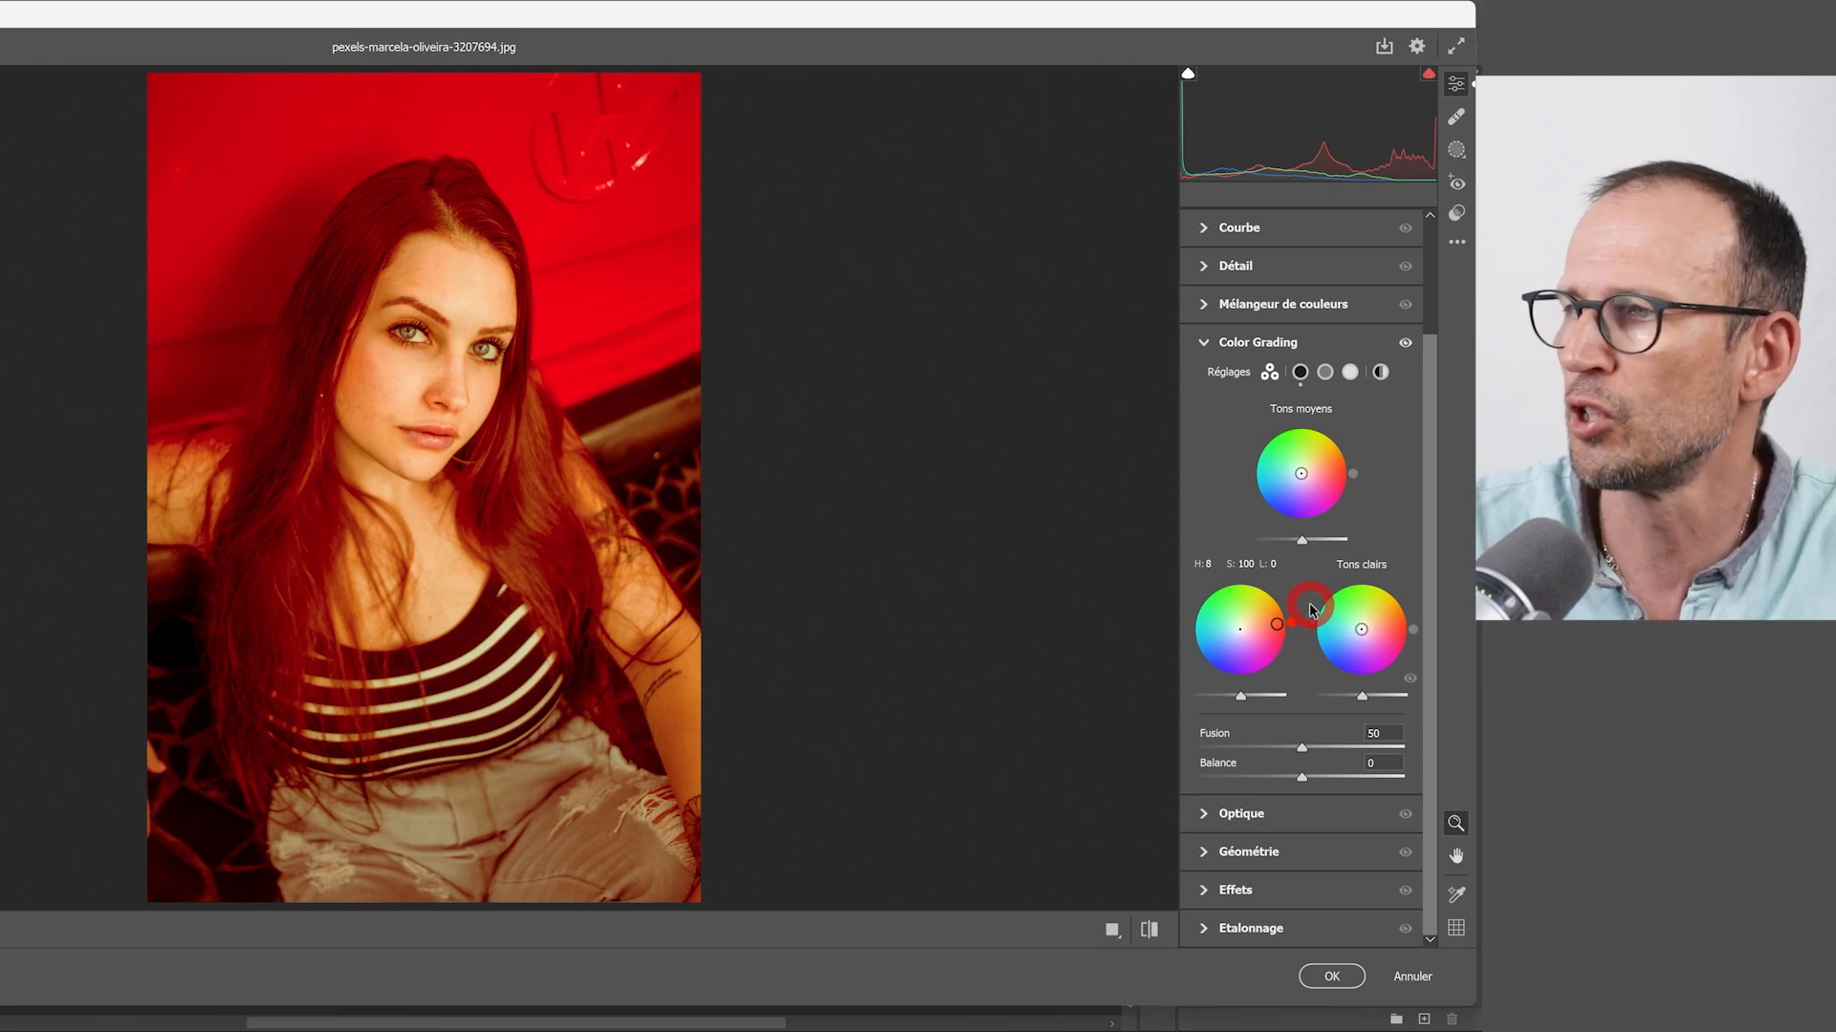
click(1204, 343)
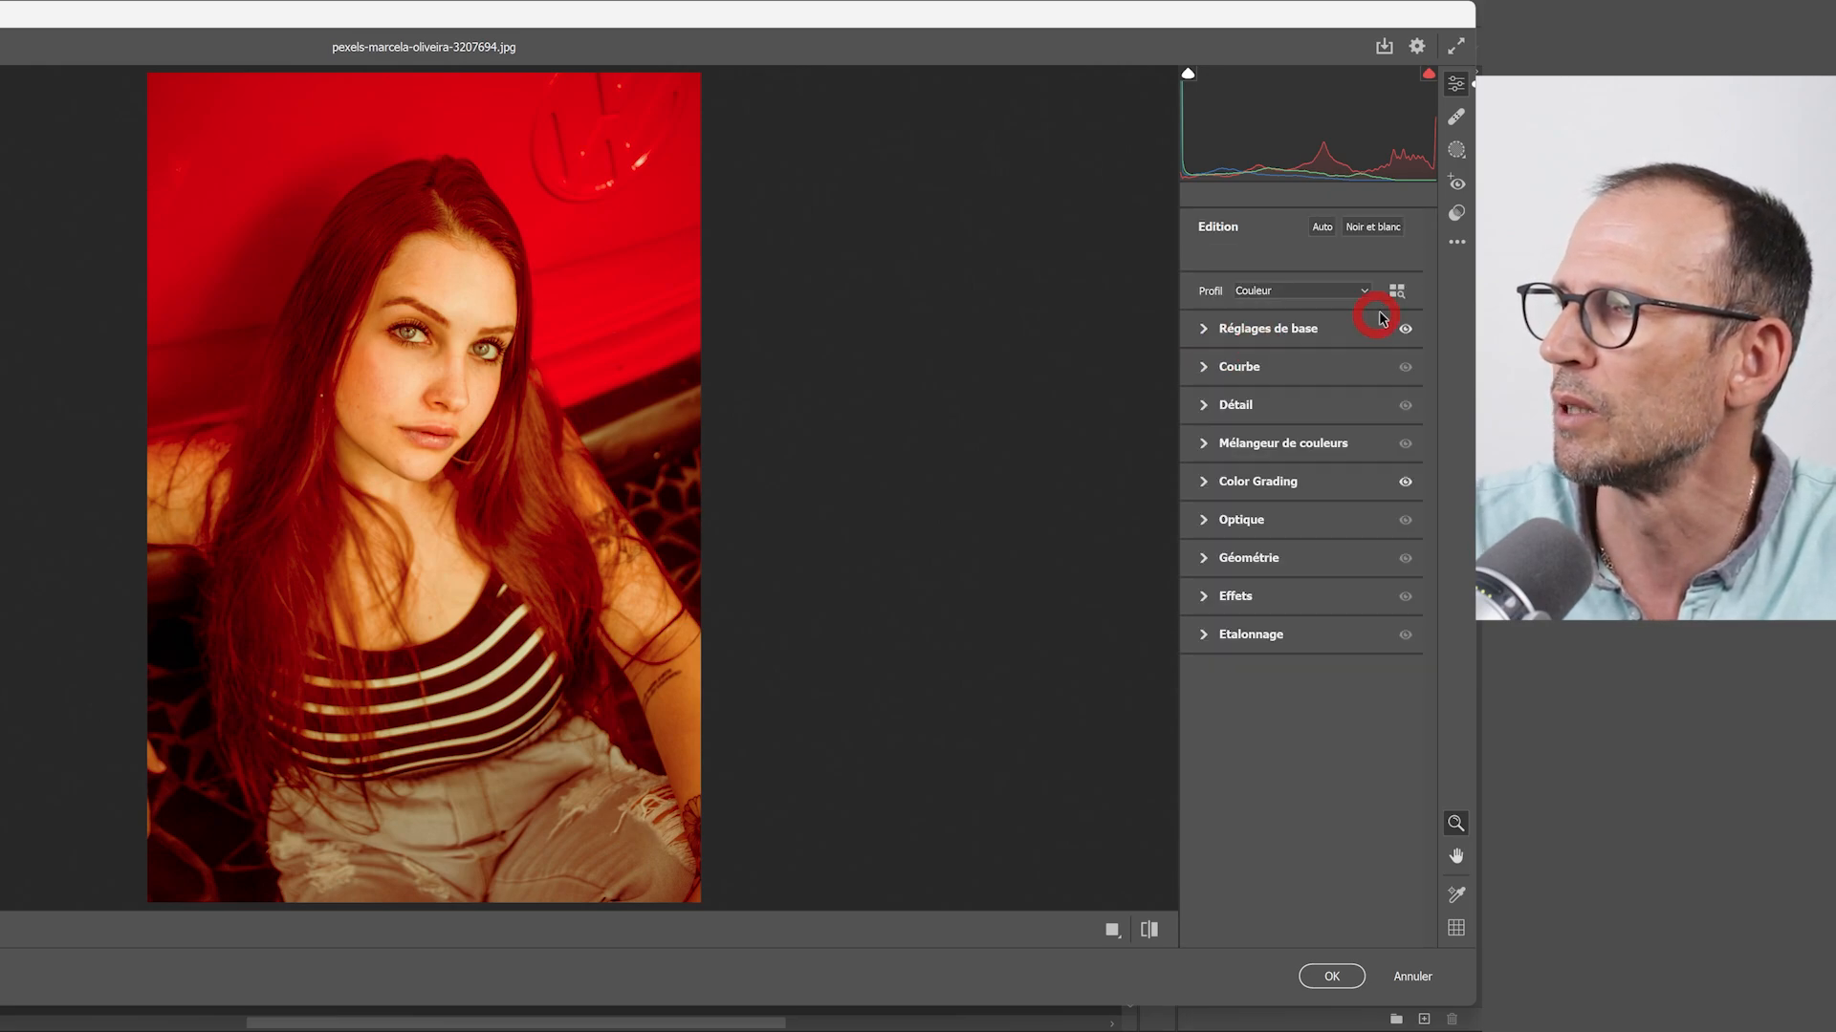
- Start saving the Camera Raw settings, keeping only Réglages de base and Color Grading among the optional settings
click(1458, 251)
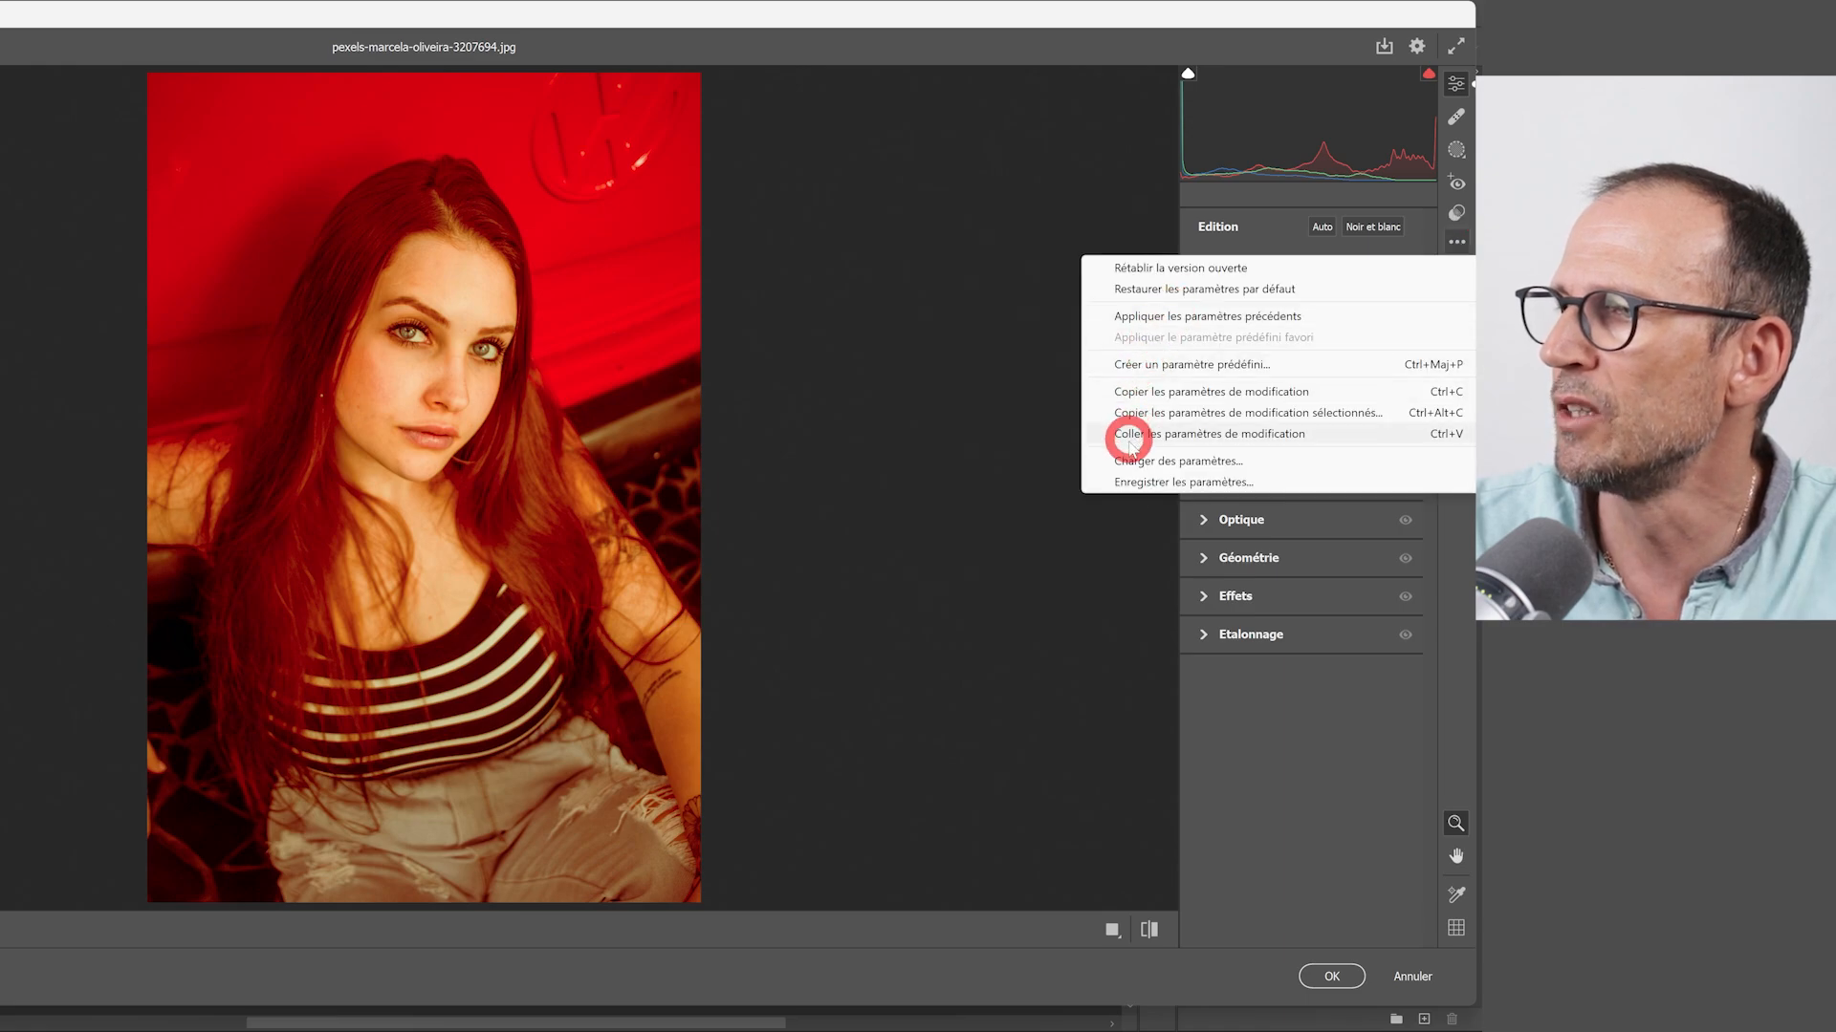
click(1138, 485)
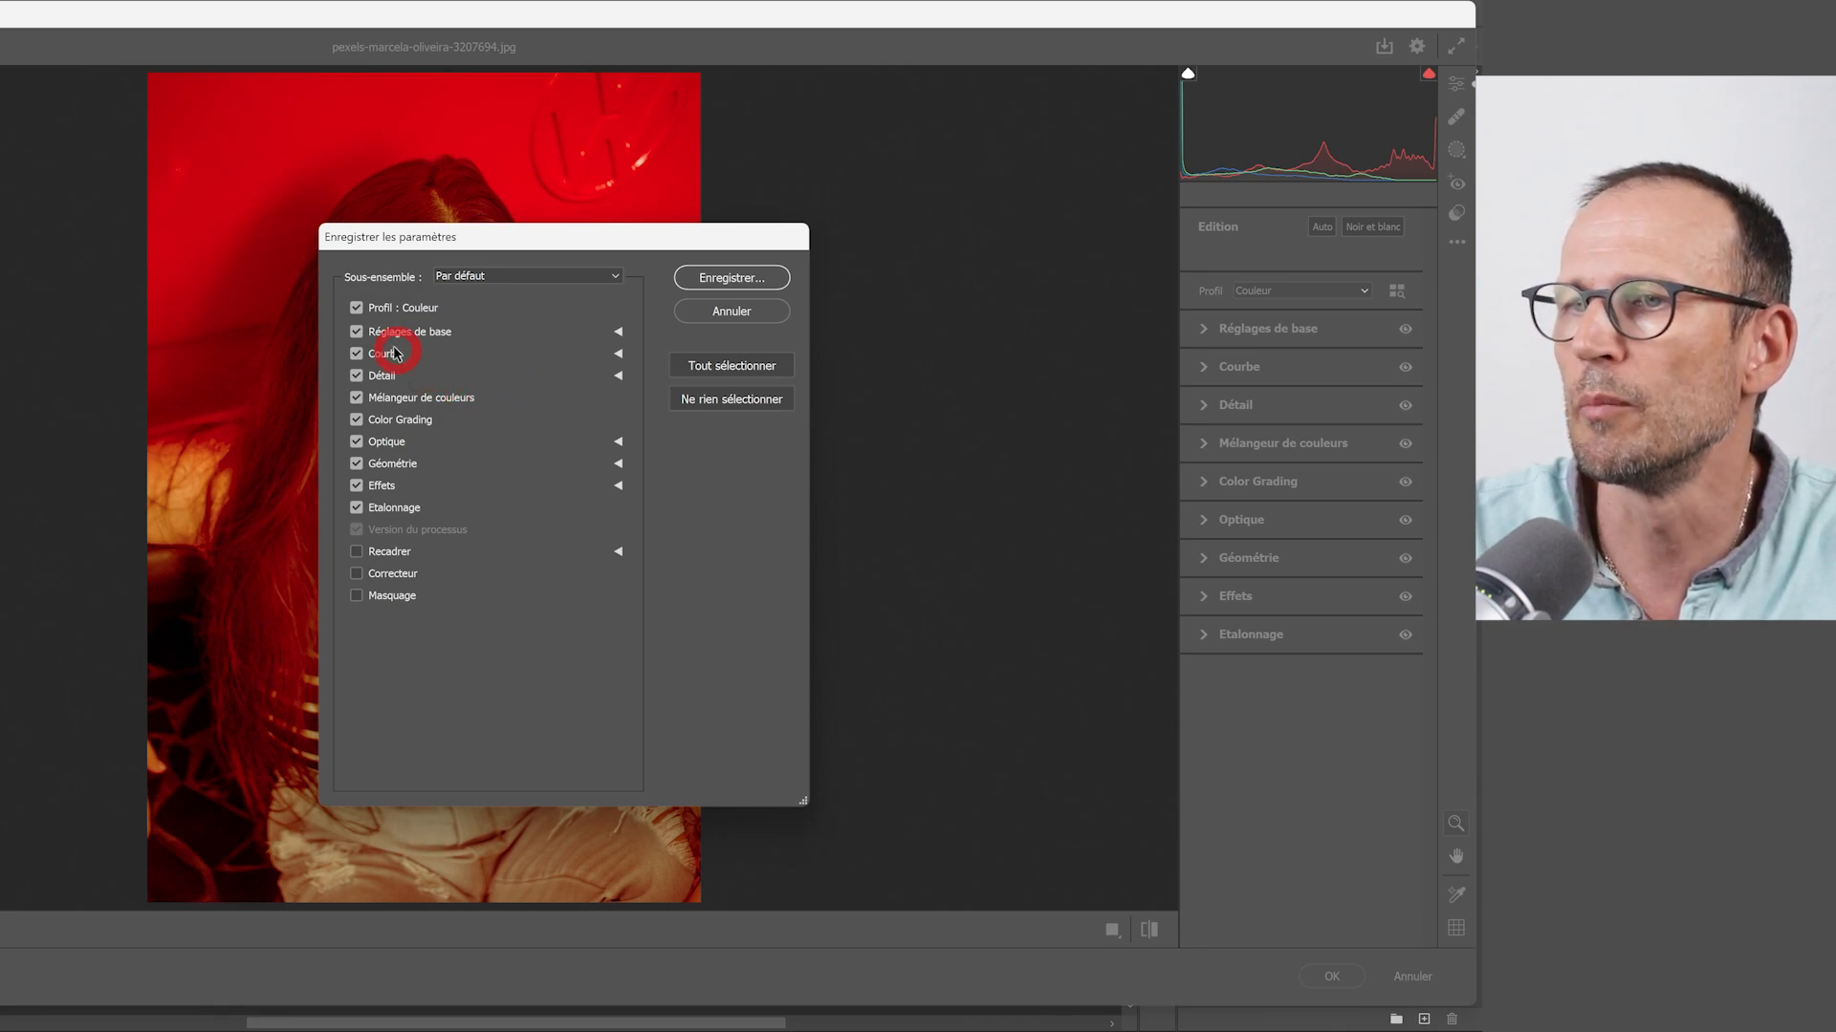
click(355, 308)
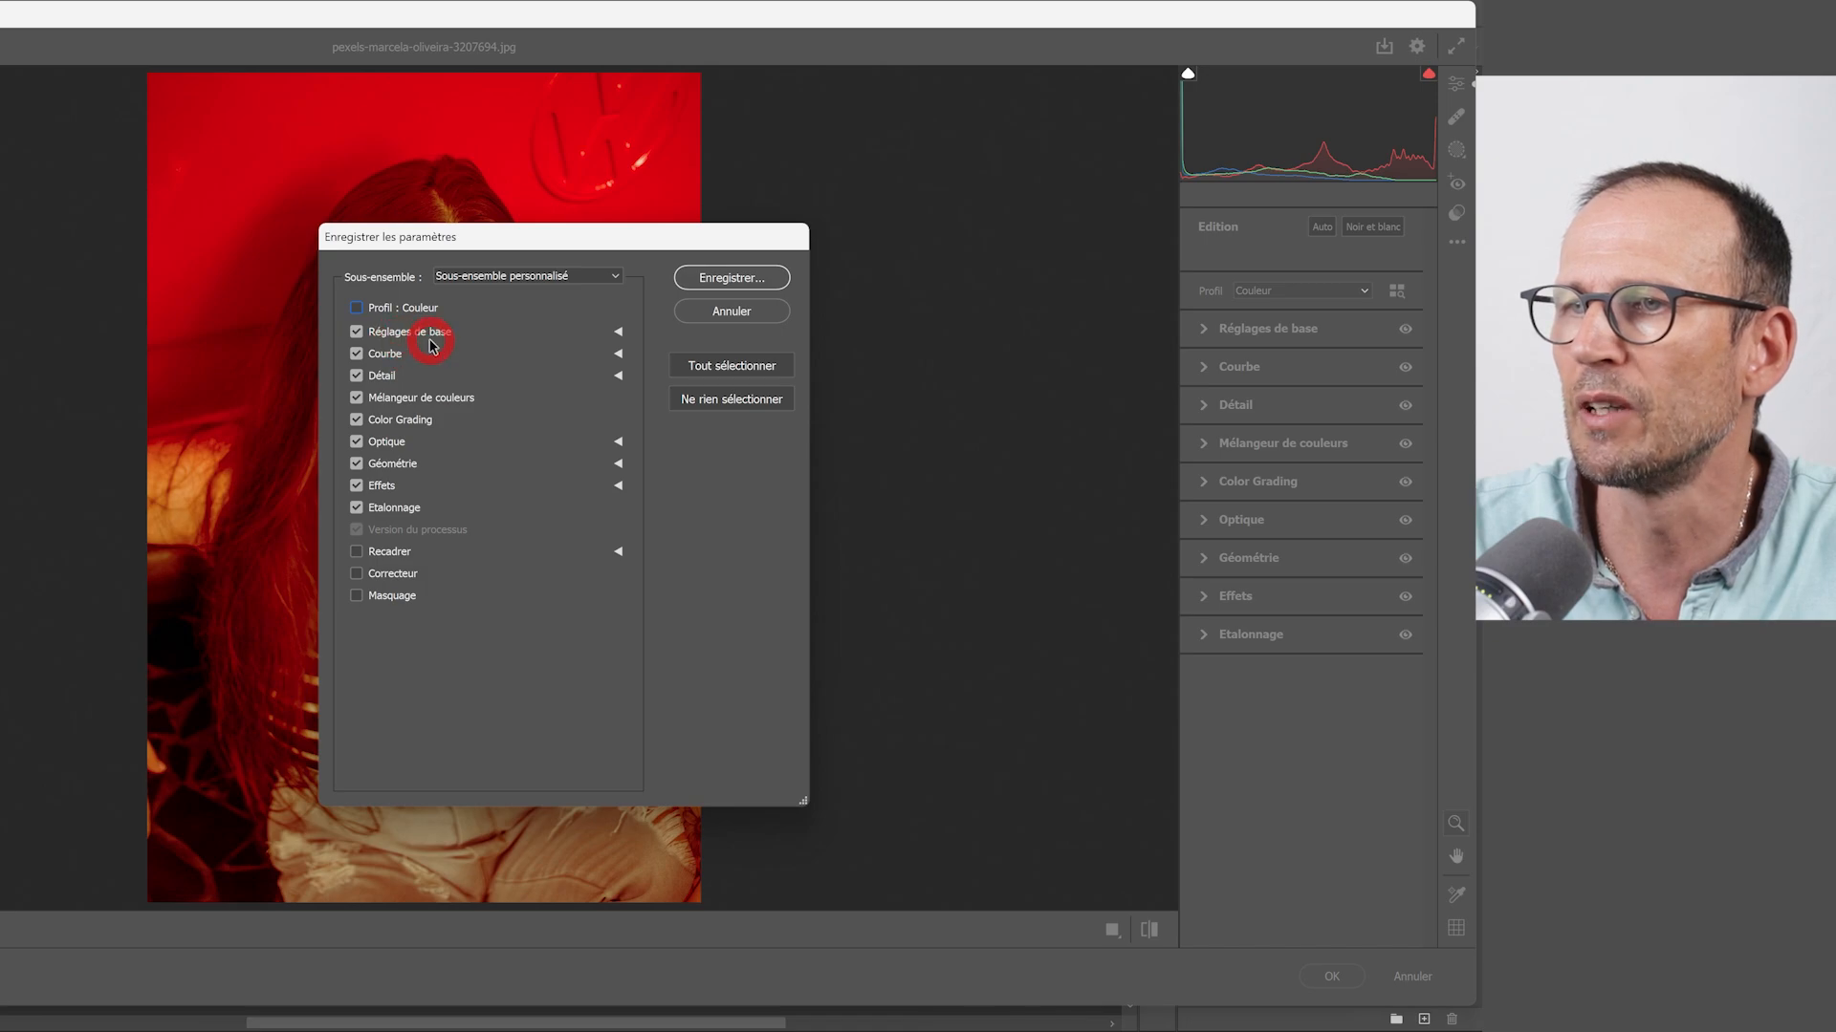
click(355, 354)
click(356, 375)
click(356, 398)
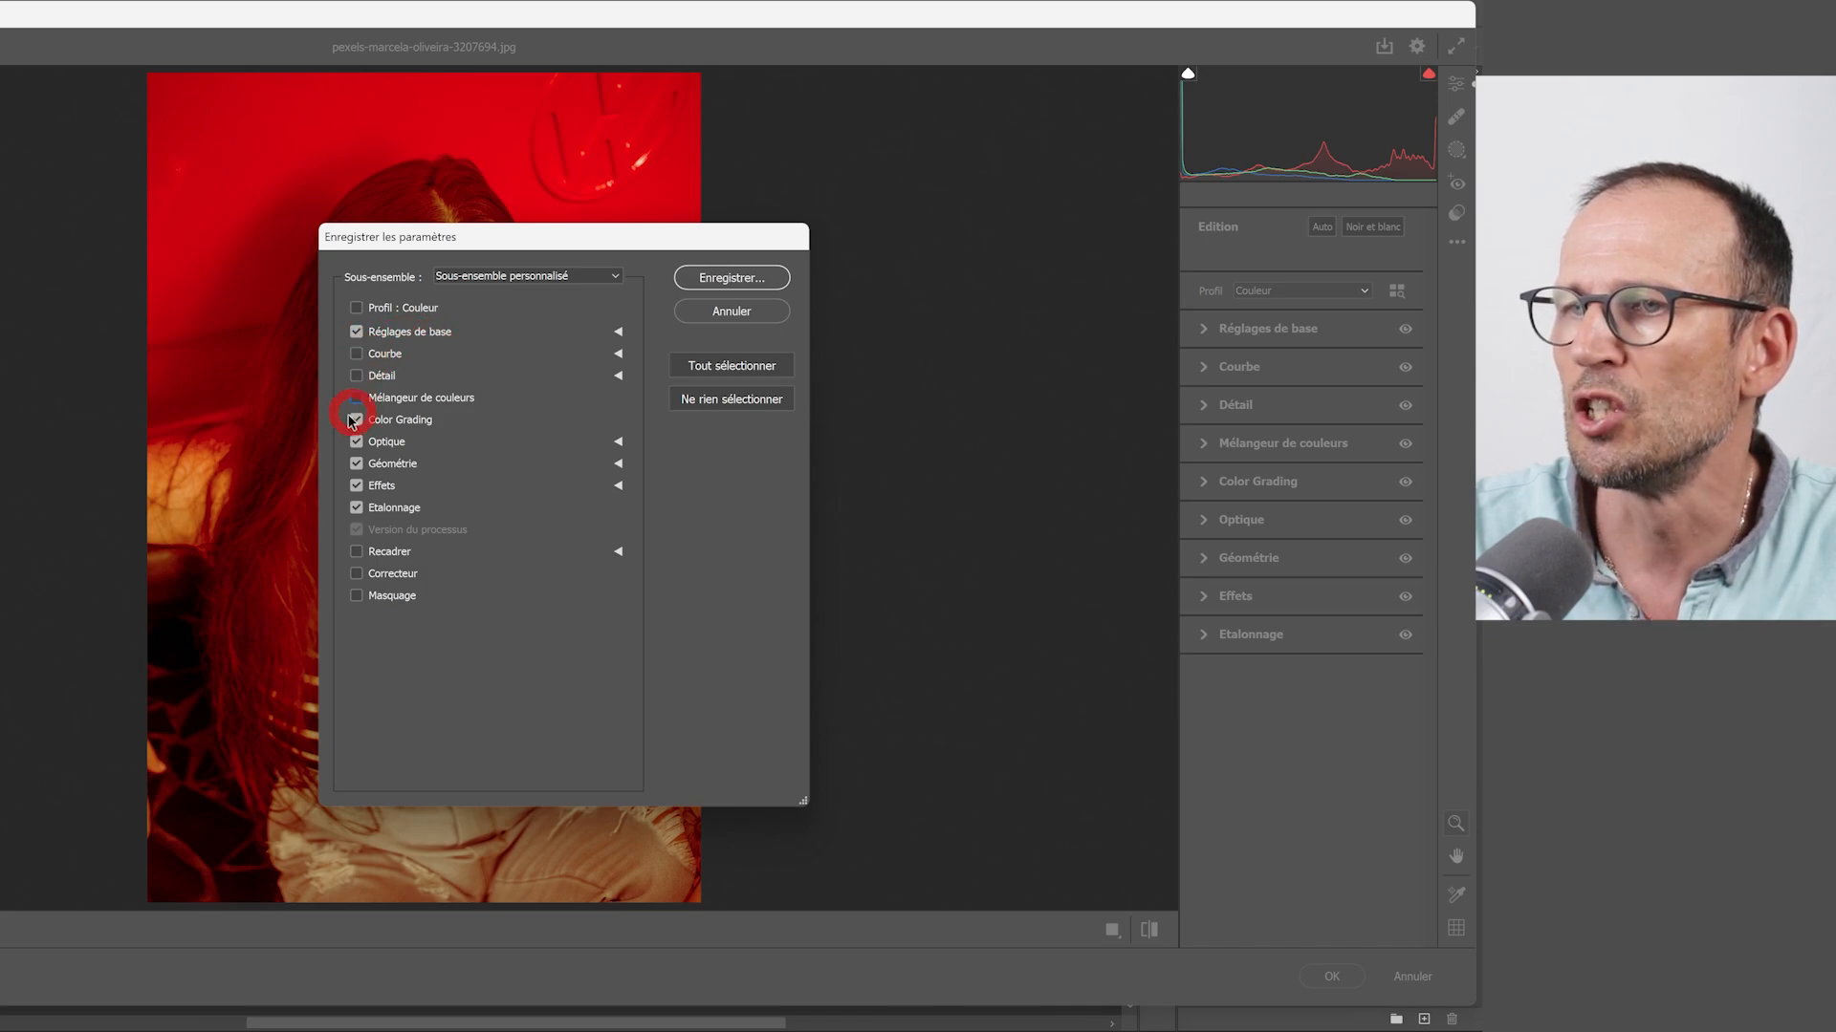
click(356, 442)
click(356, 463)
click(356, 485)
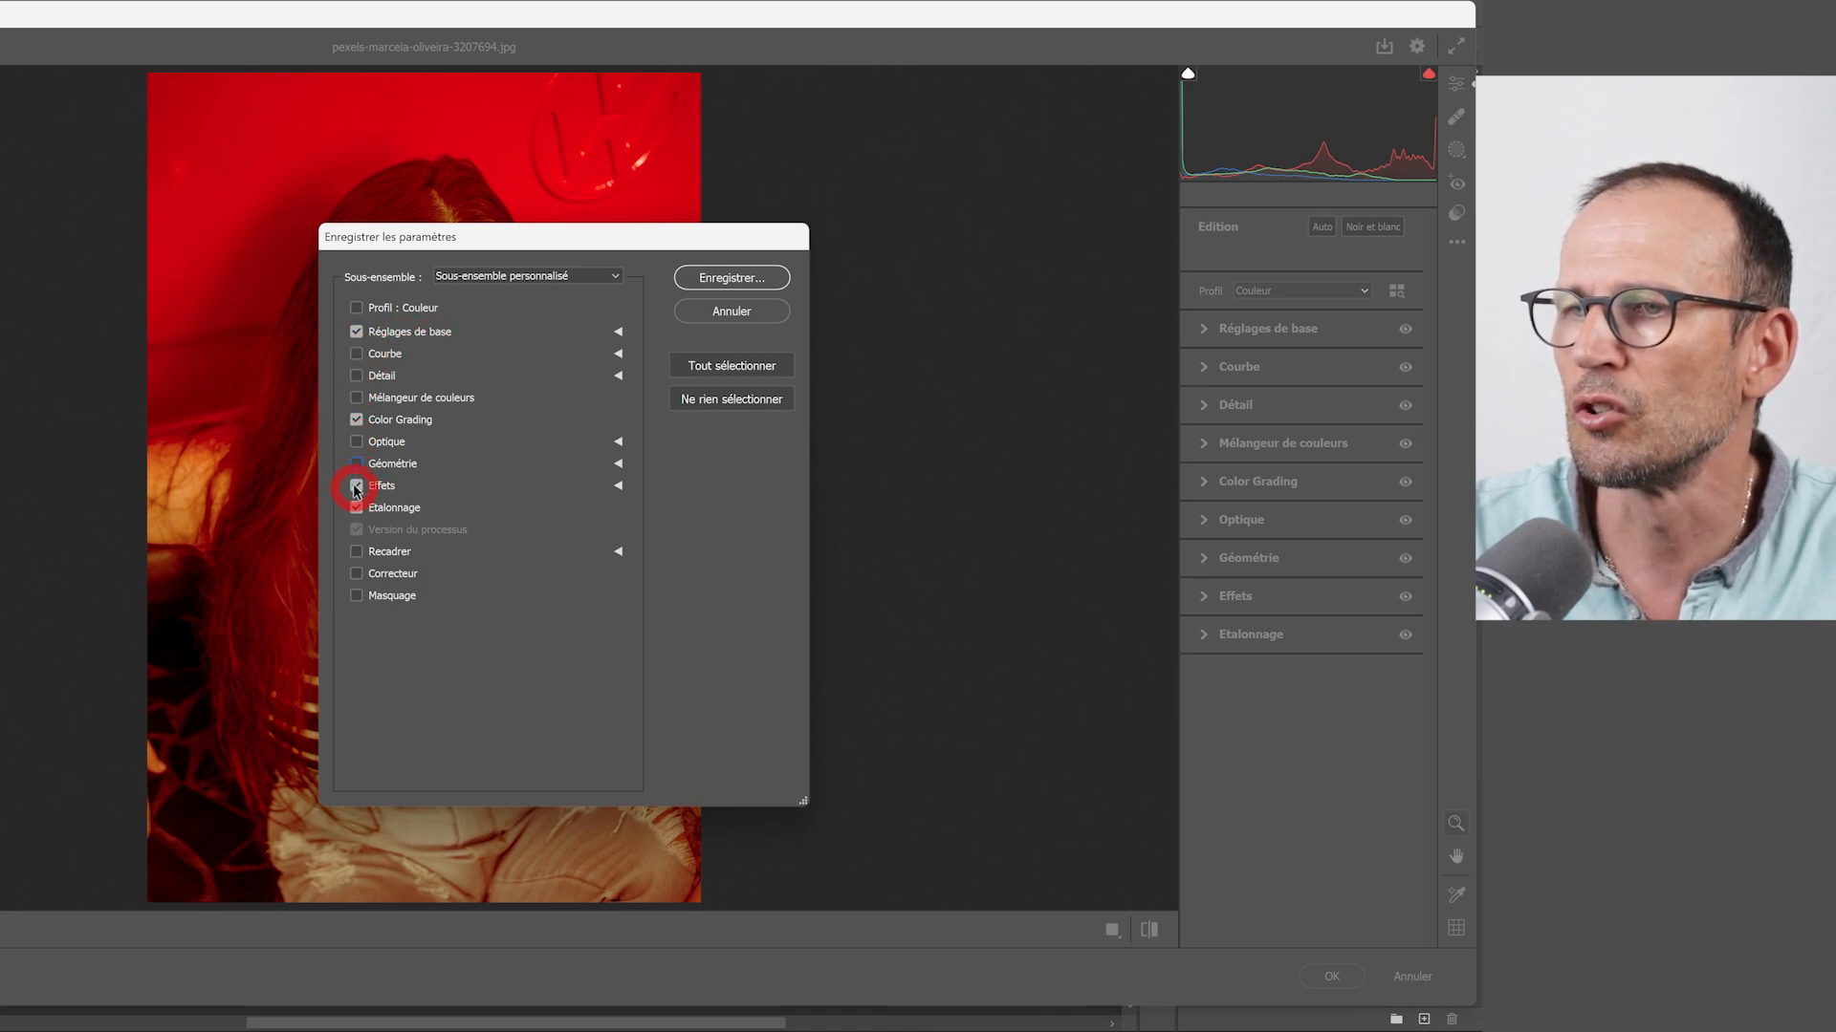
click(356, 507)
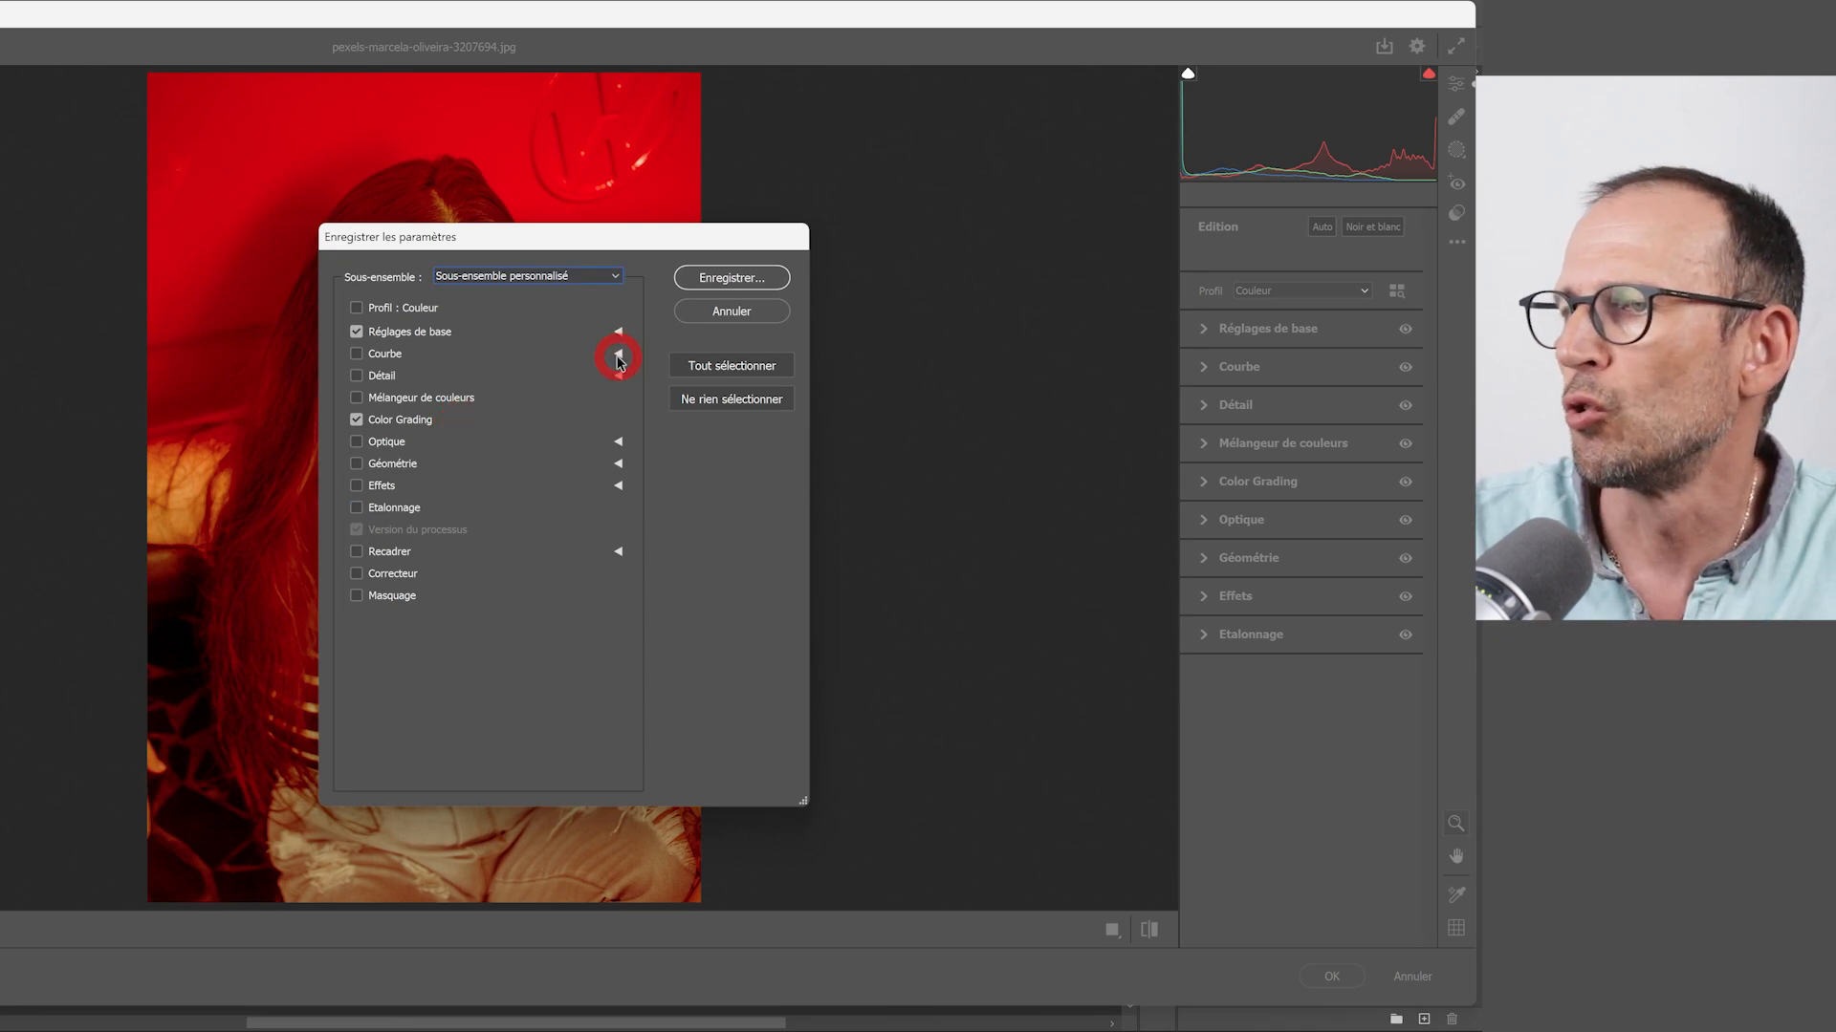
- Save the chosen settings as an XMP file named "Très chaud" and leave Camera Raw without applying the edits
click(712, 278)
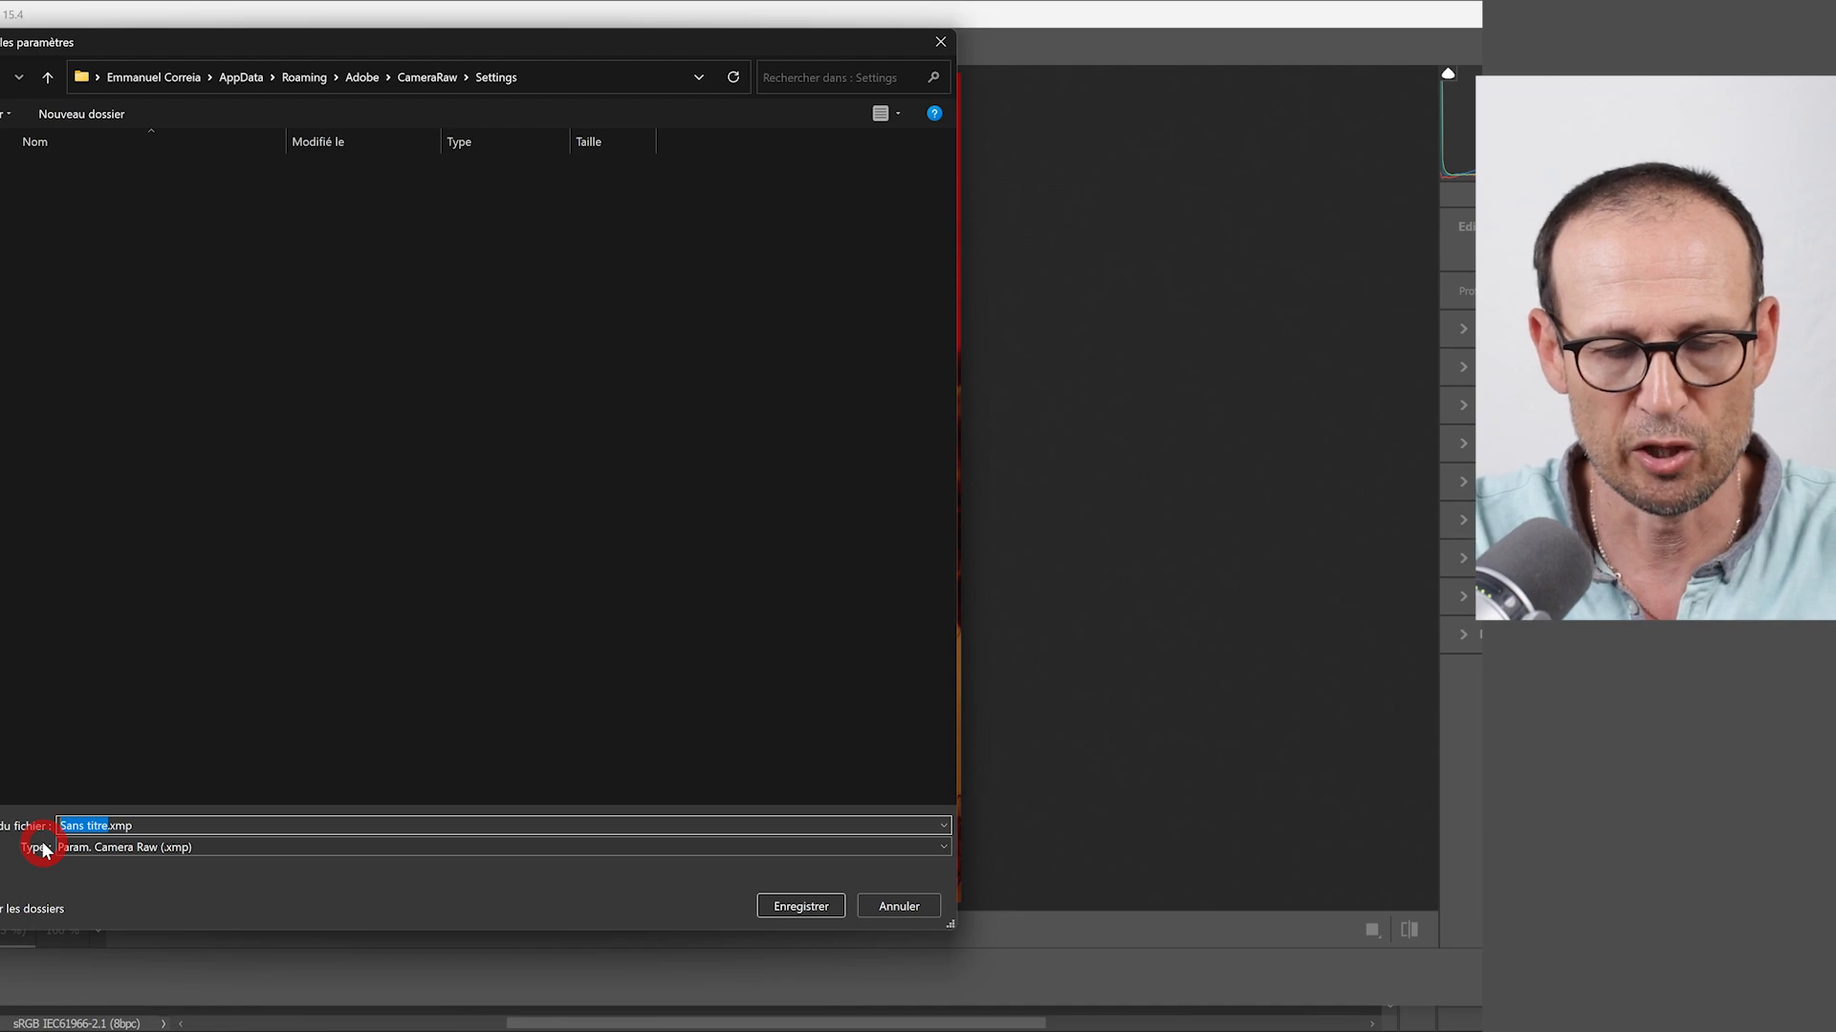
text(Test)
key(Return)
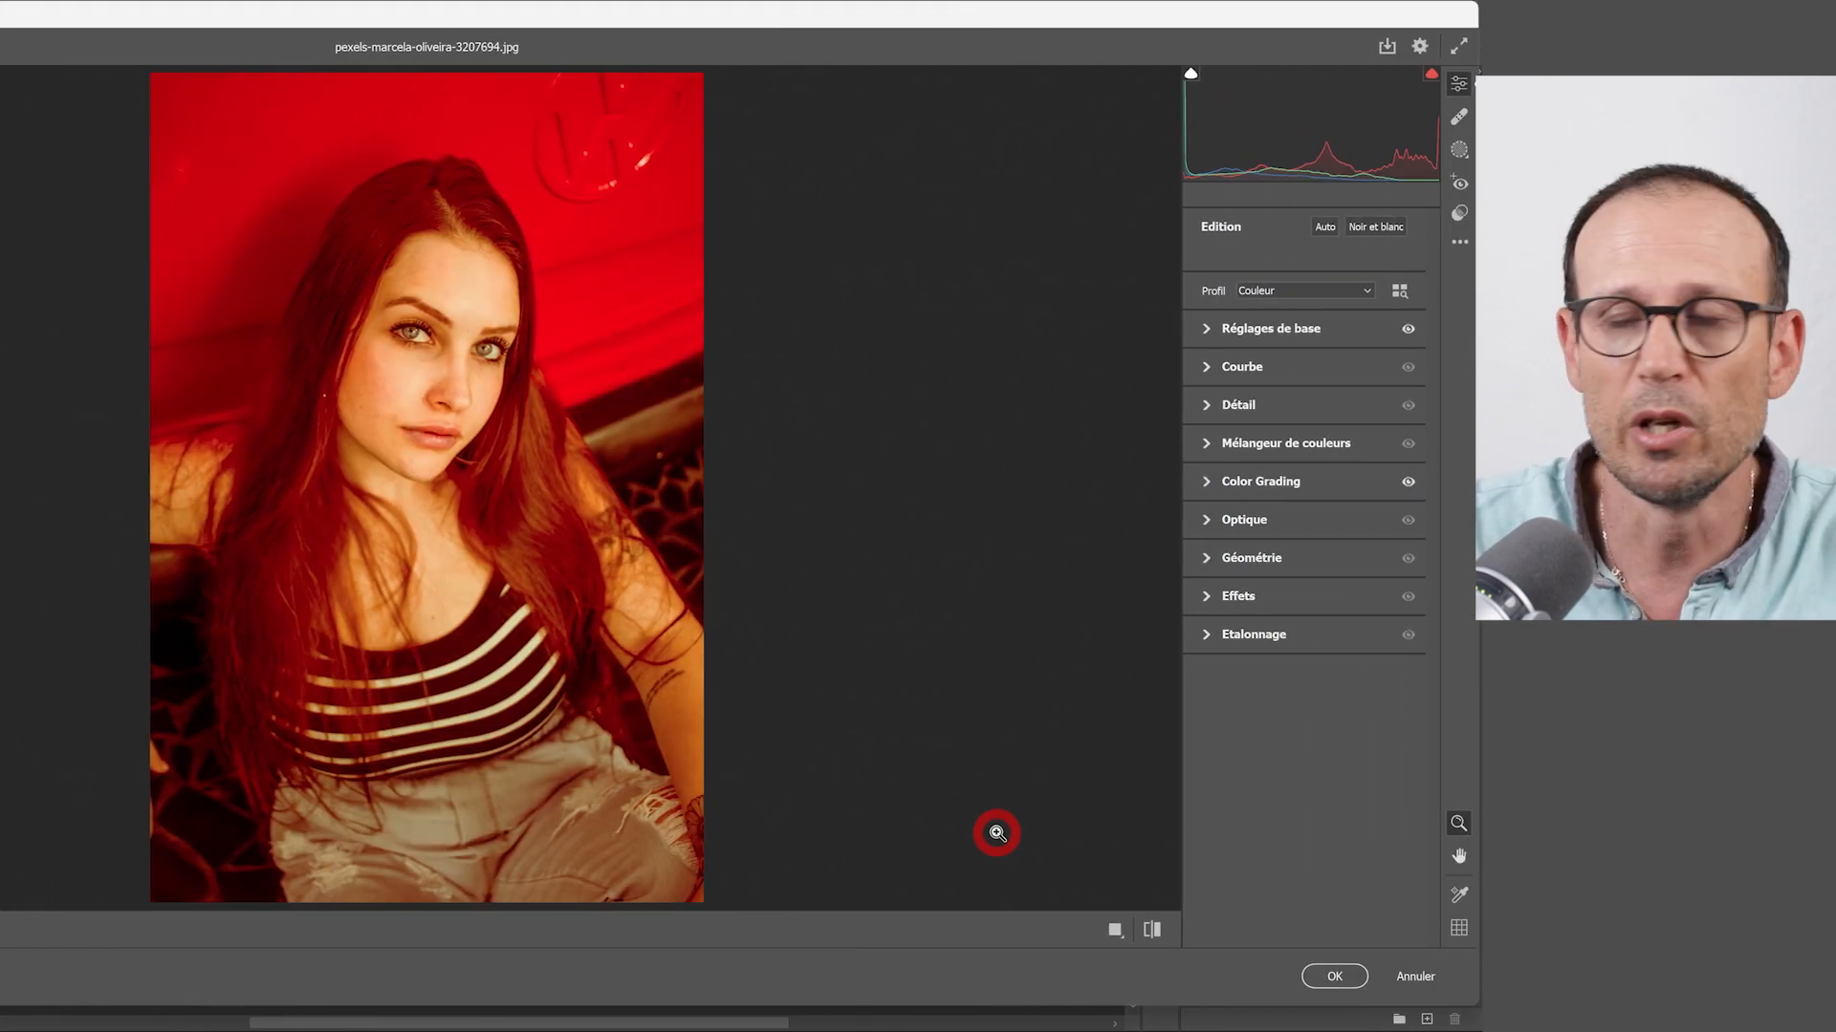
click(1413, 977)
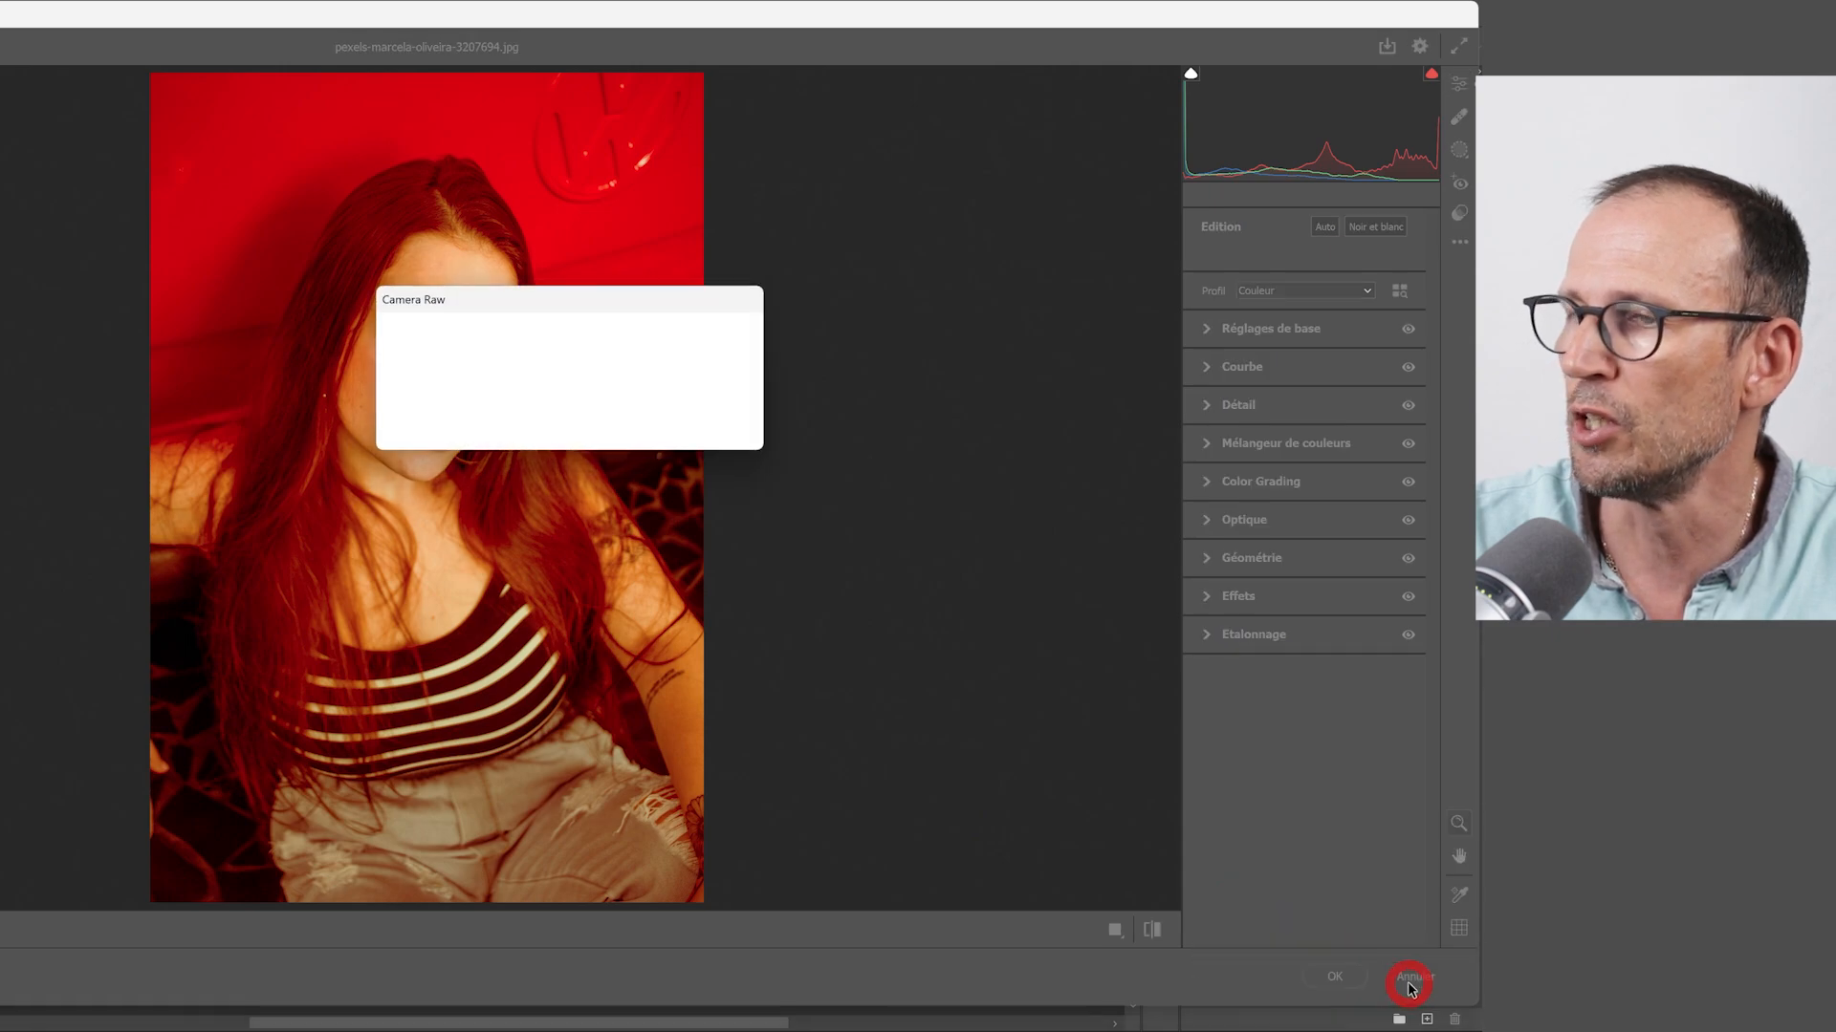
click(631, 428)
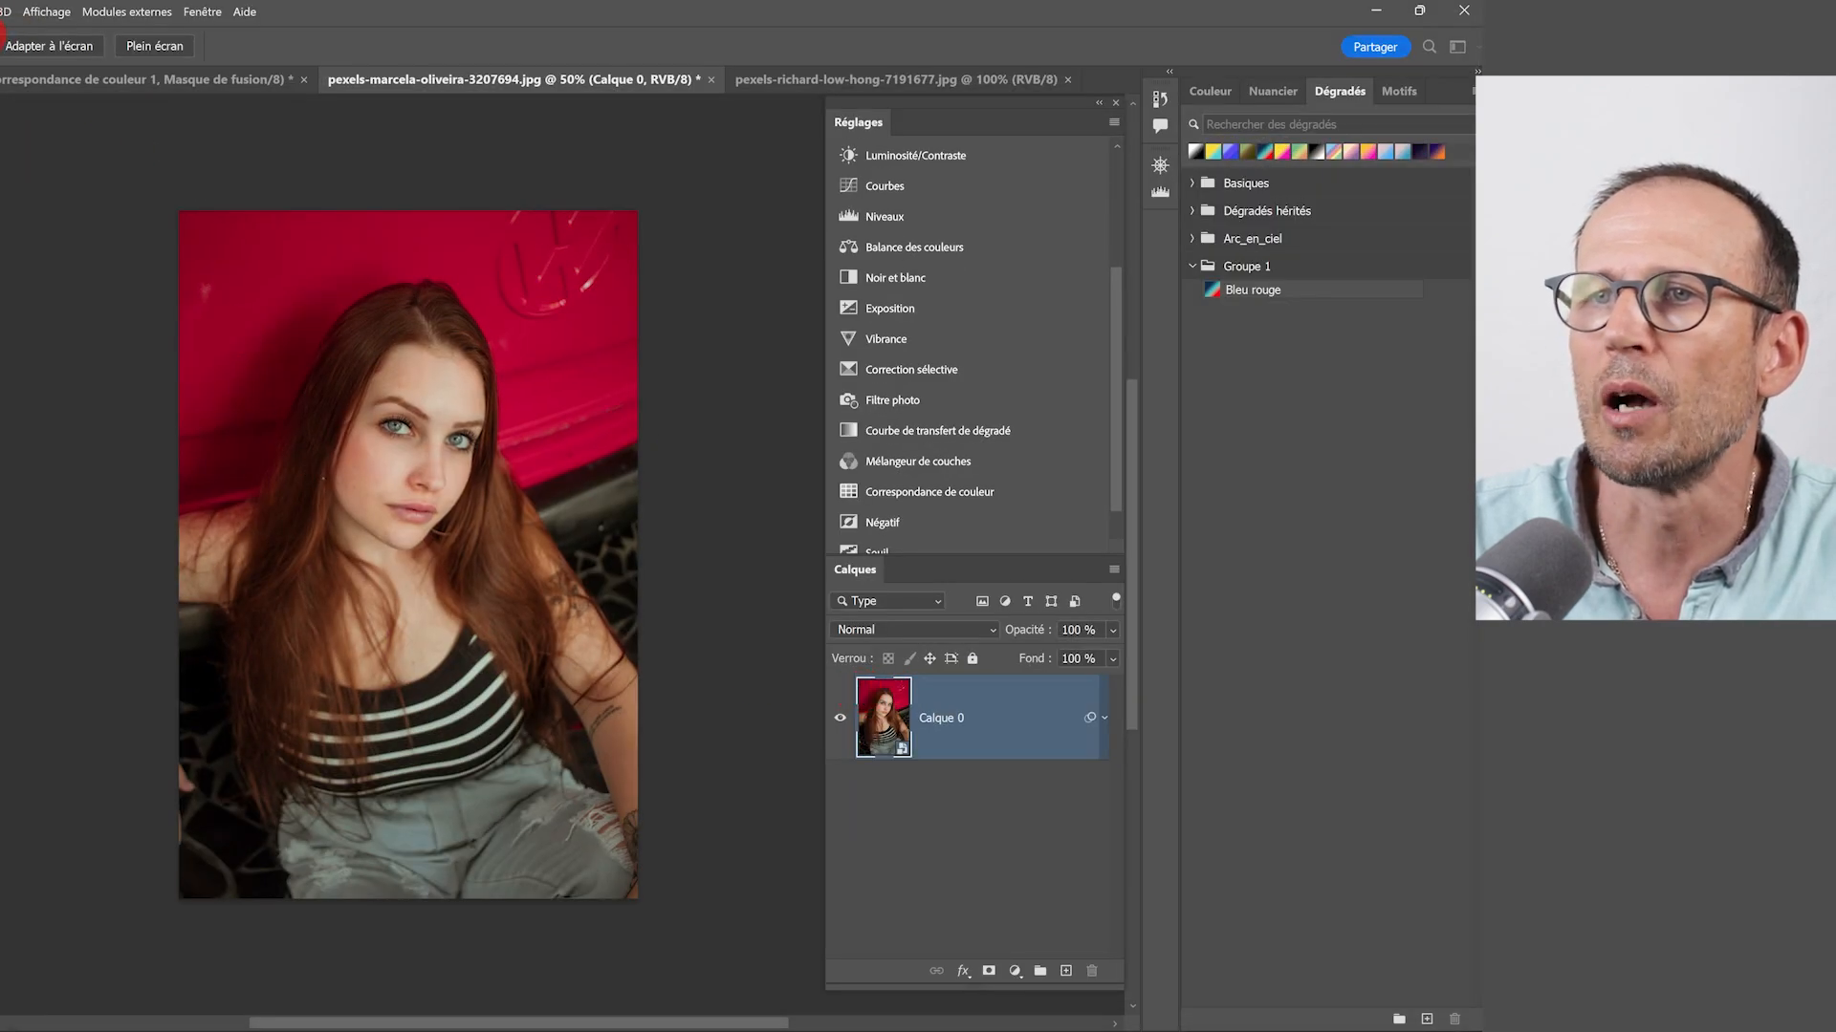
- Apply the user preset "Très chaud" at 100 to the portrait's smart object with the Camera Raw filter
key(ctrl+shift+a)
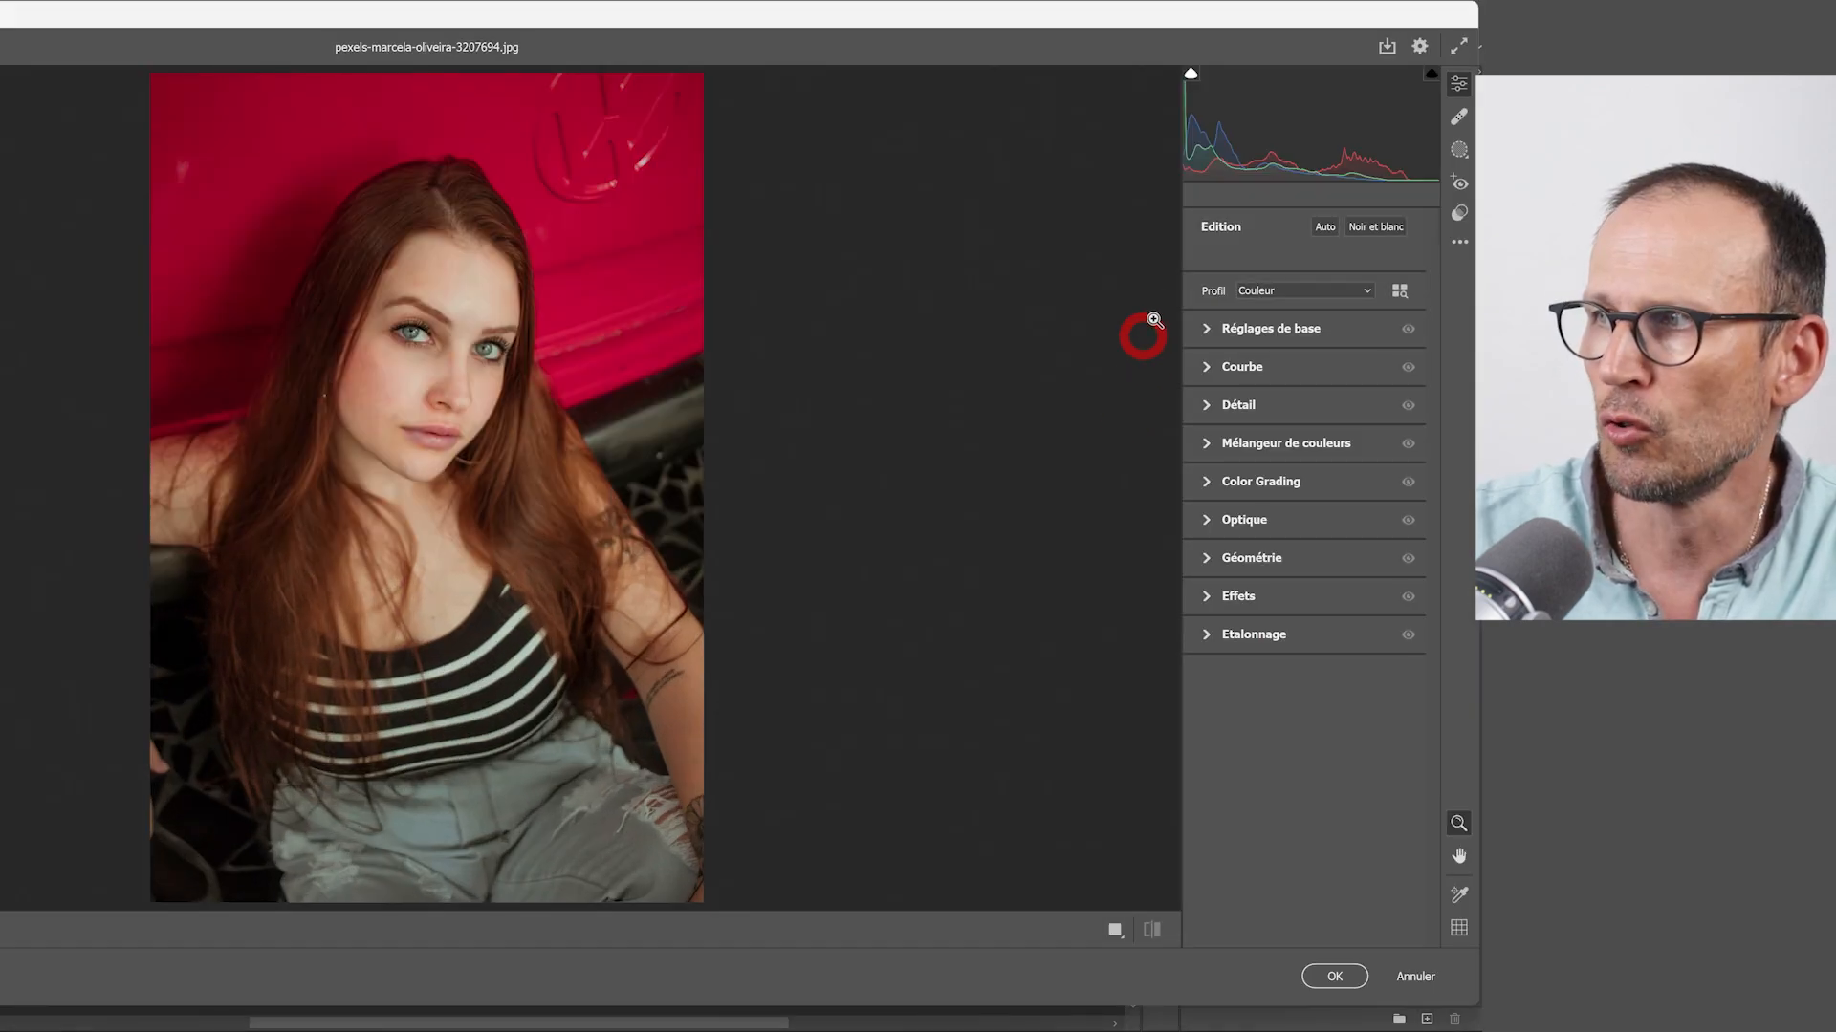
click(1458, 212)
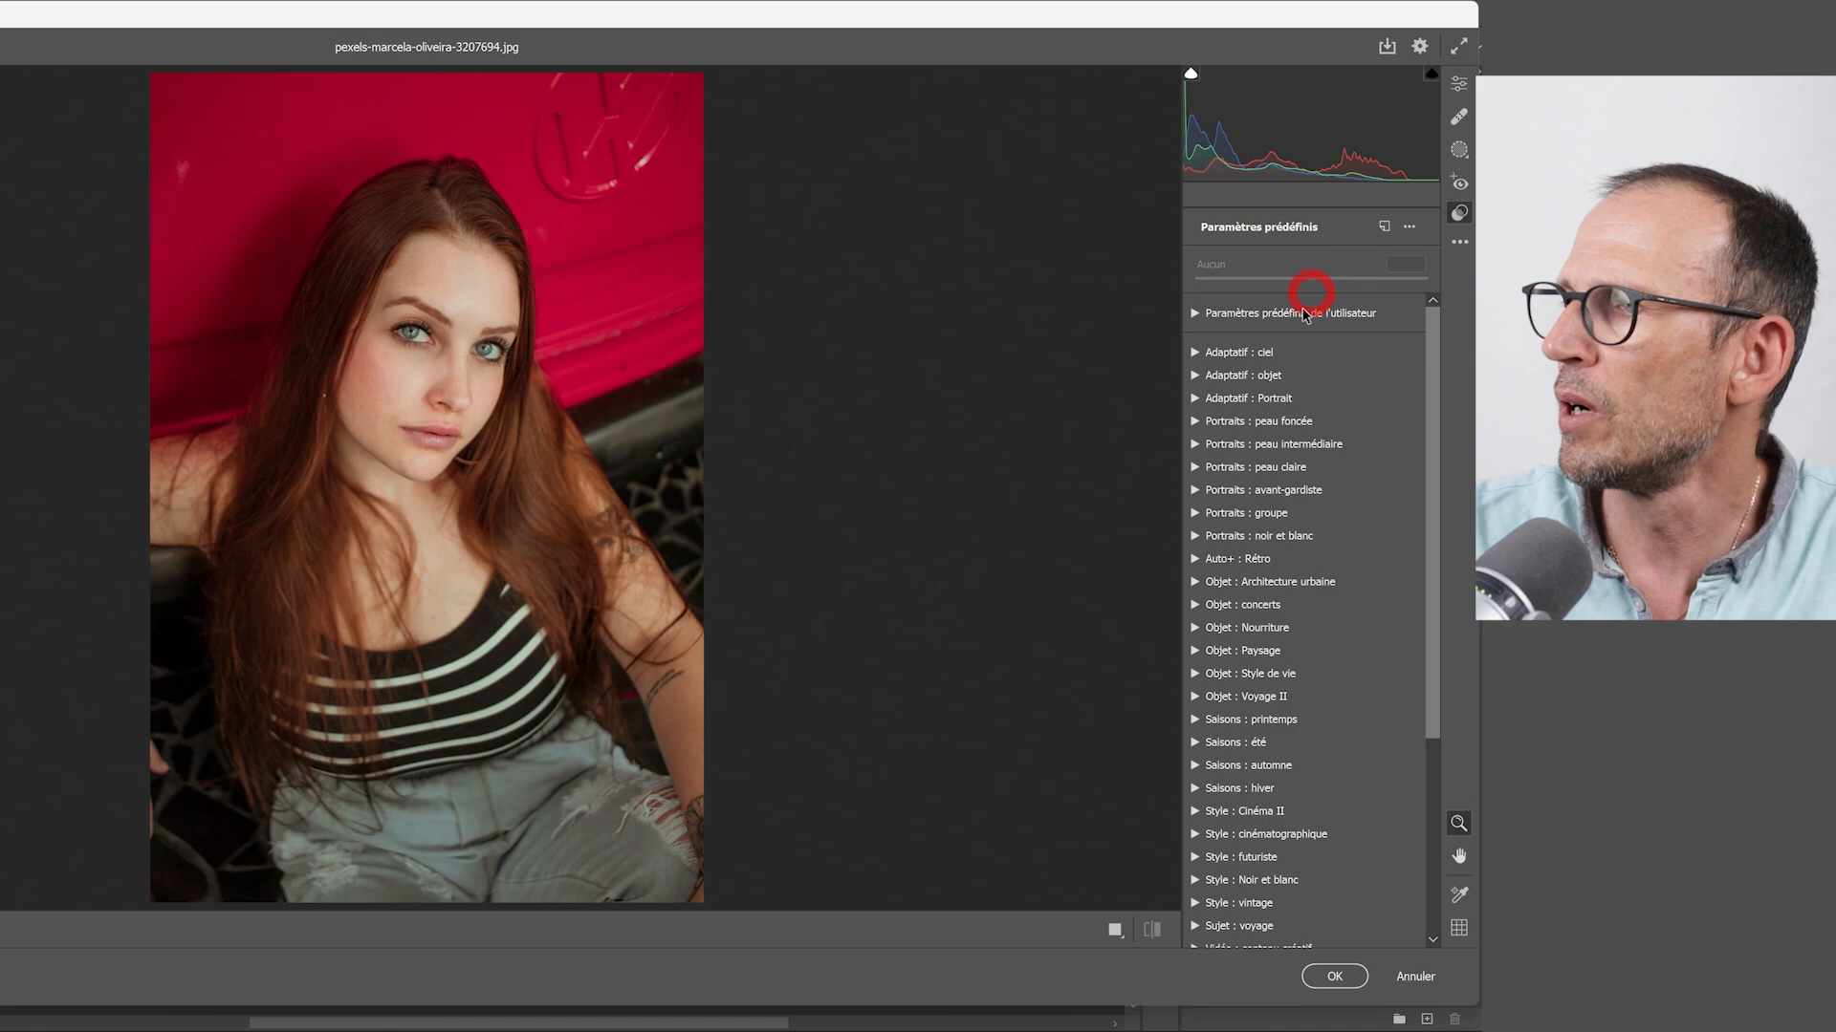
click(1195, 313)
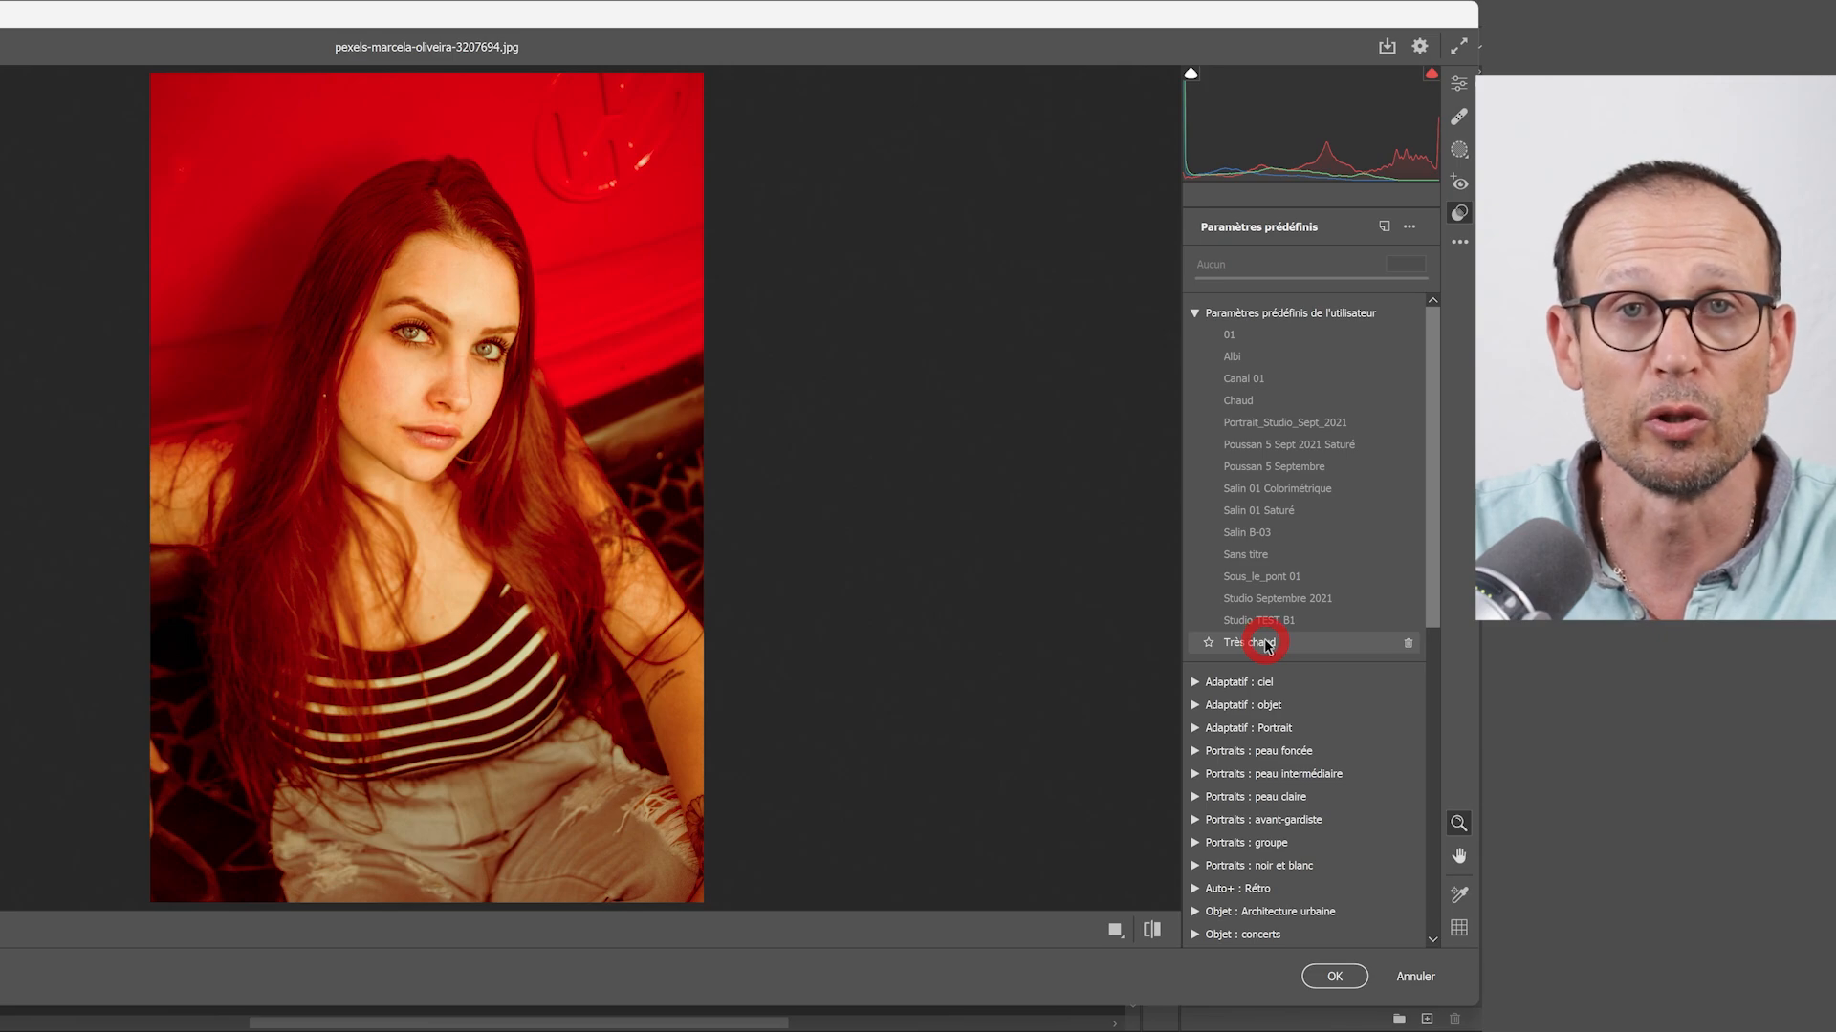
click(1265, 645)
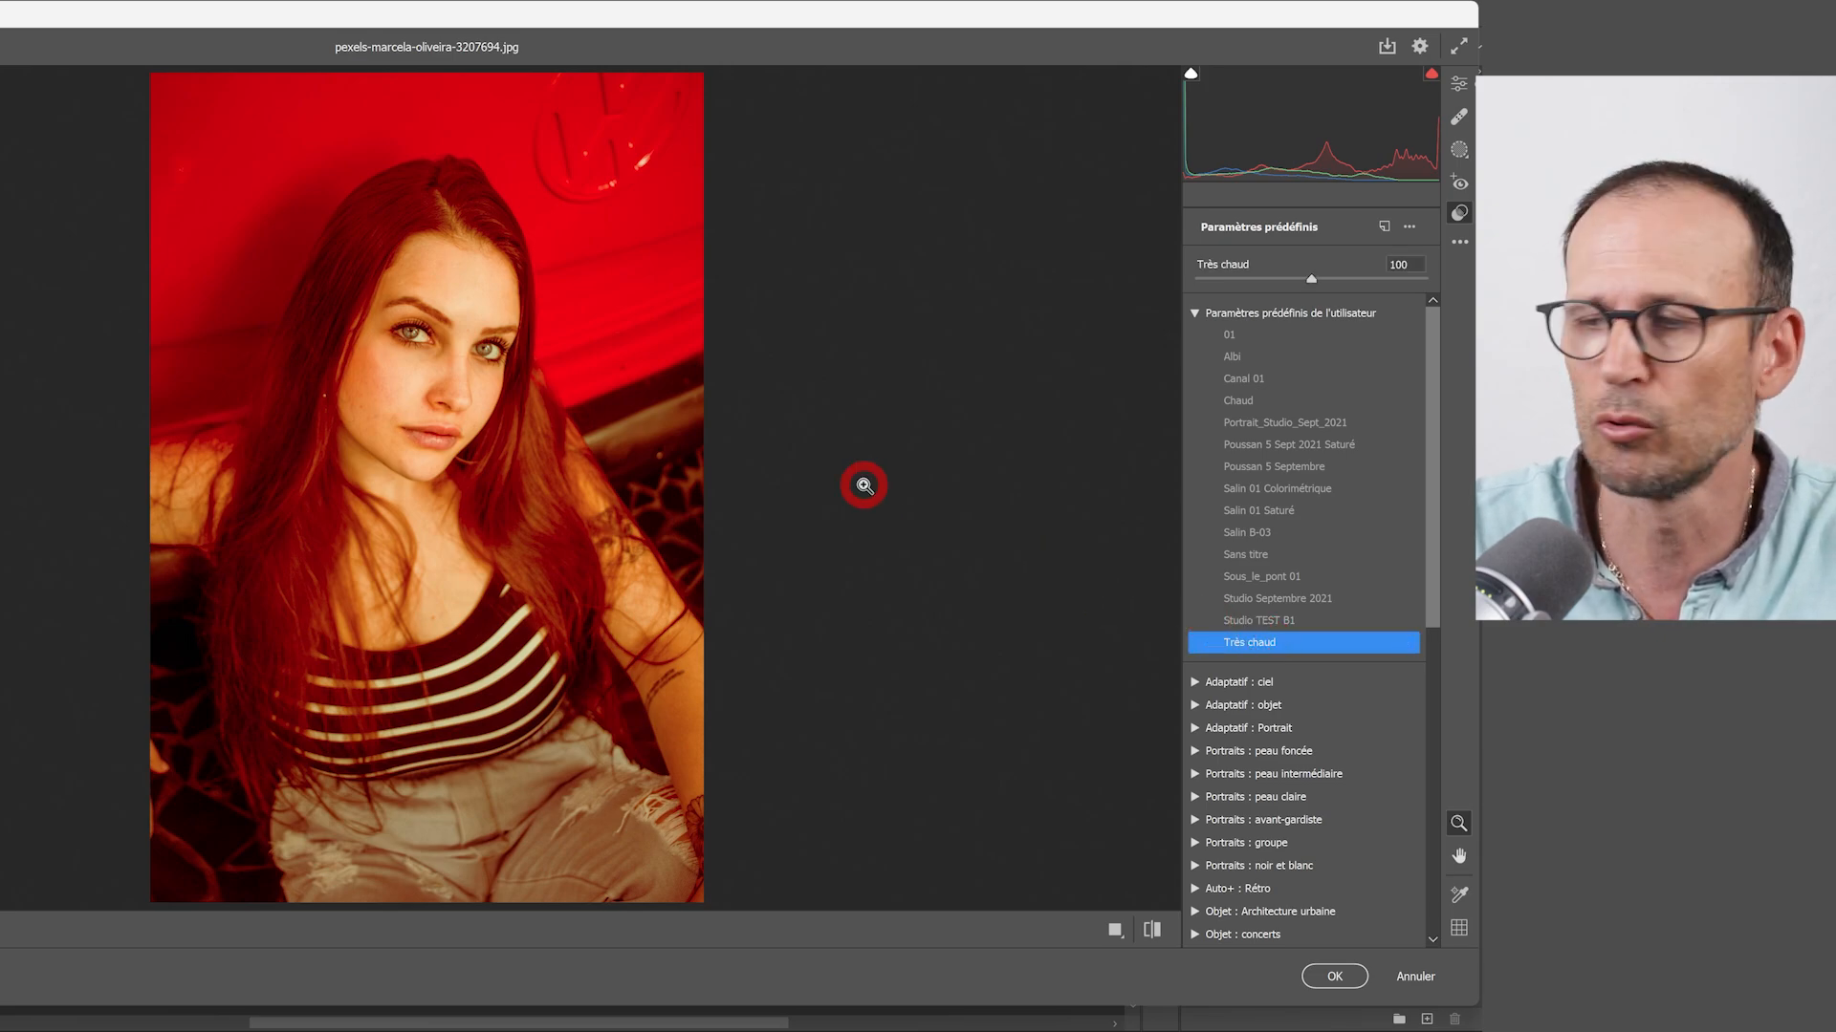
click(1333, 976)
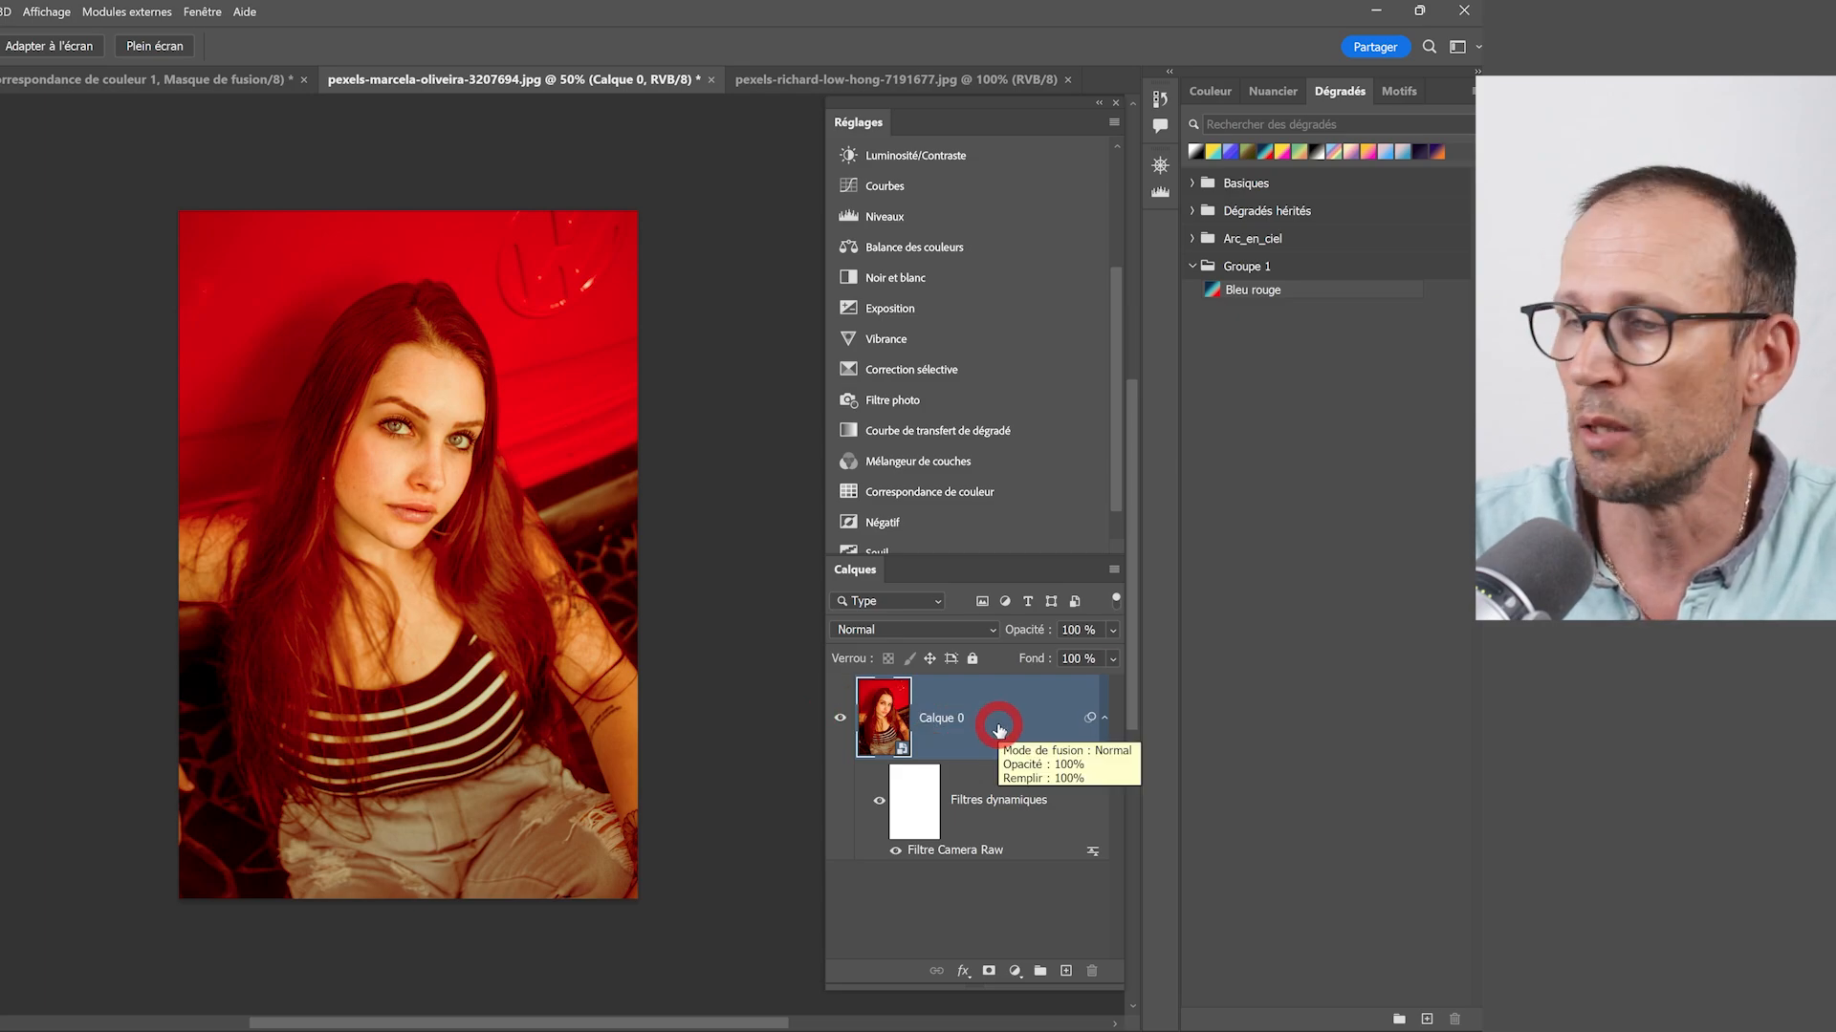
- Reopen the Camera Raw smart filter on Calque 0 for editing
double_click(982, 850)
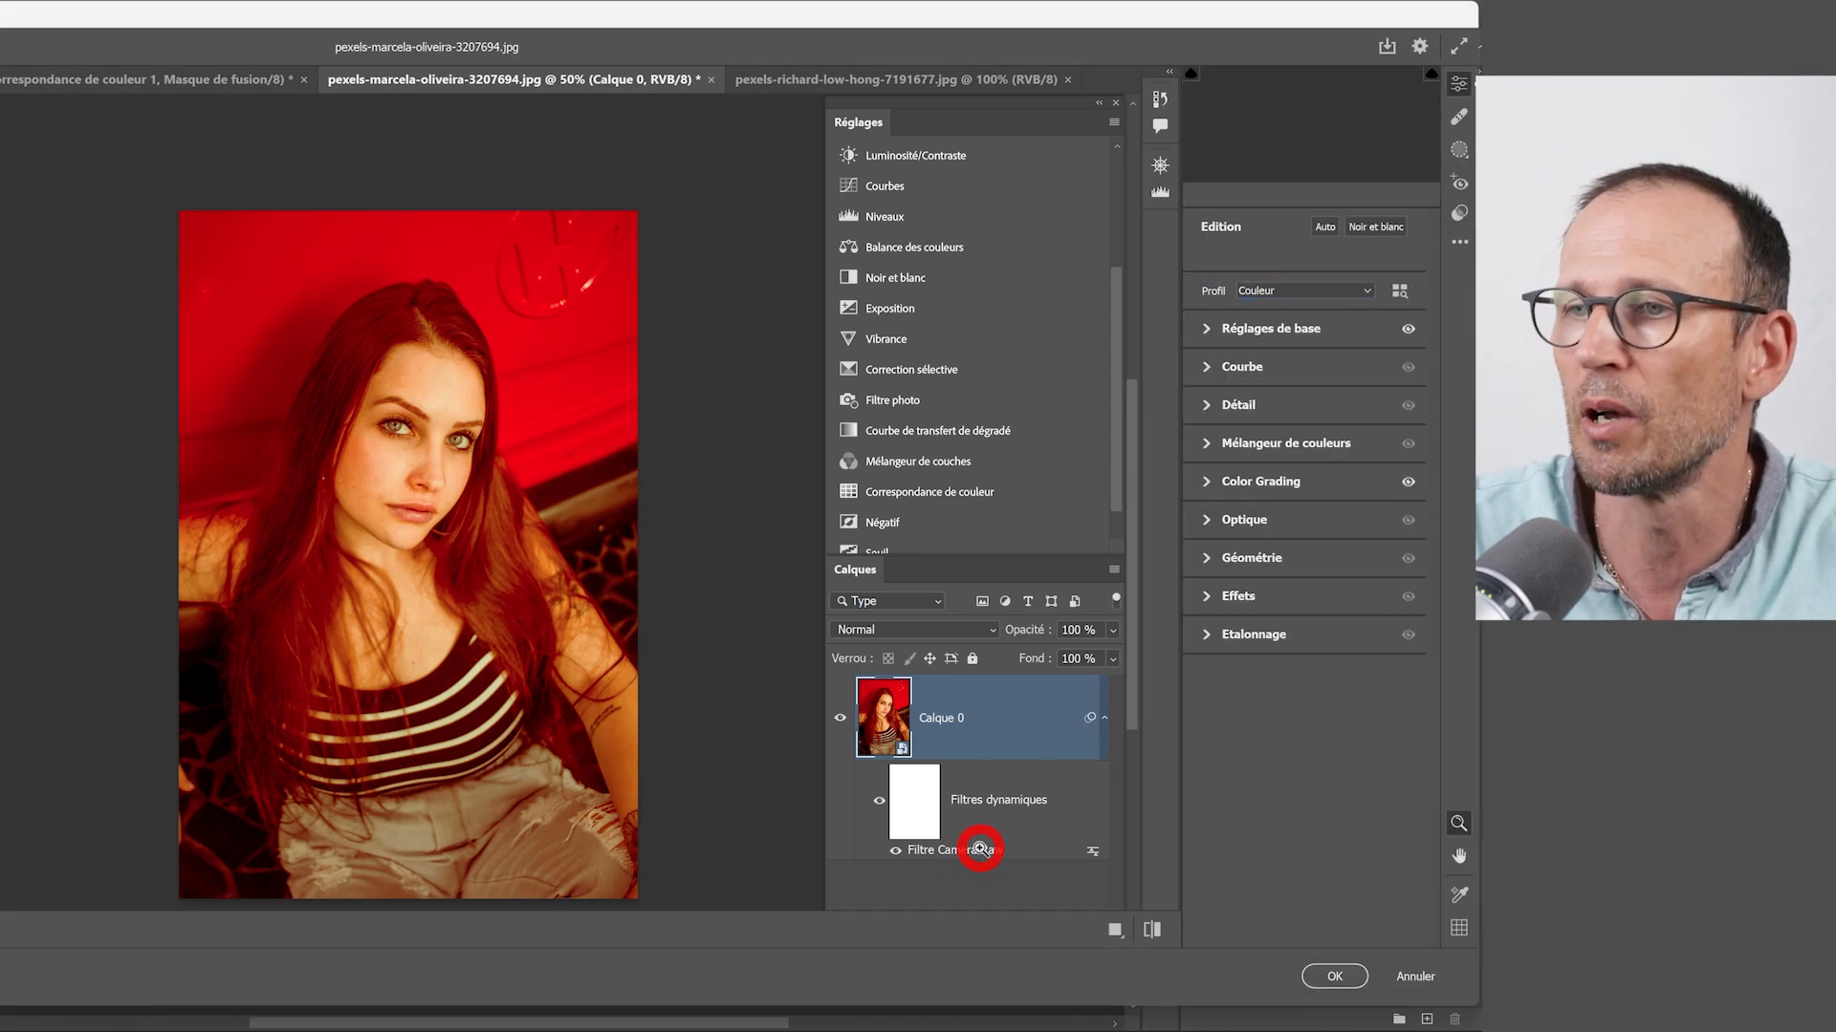